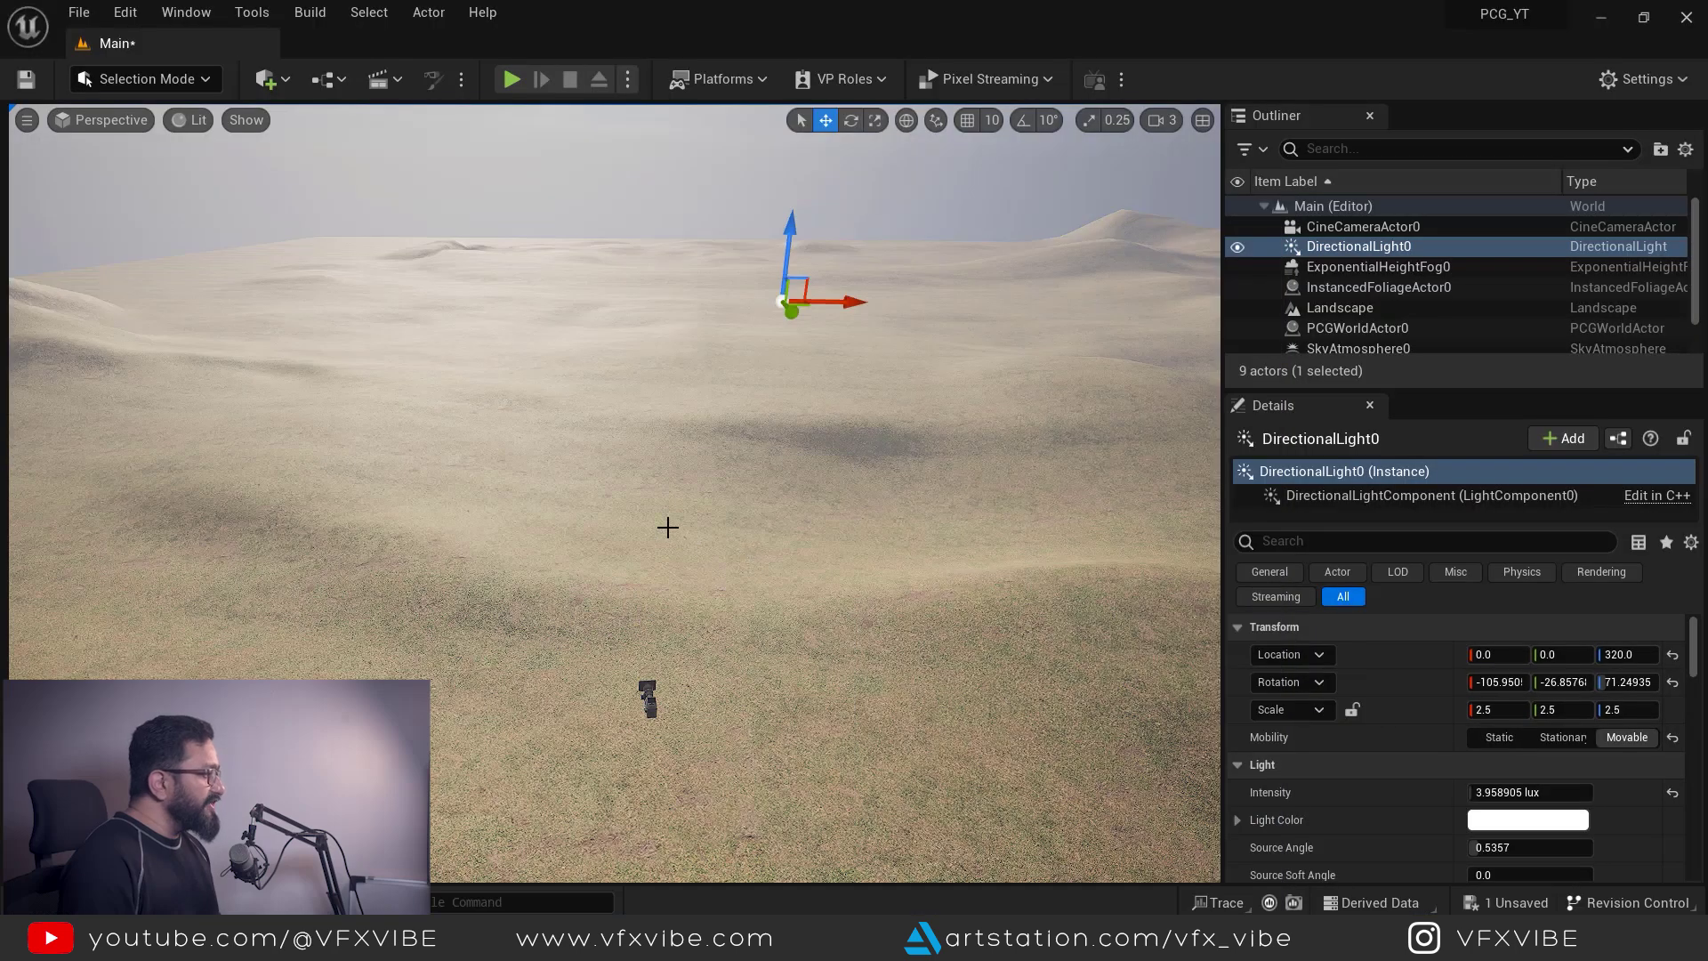
# Step: Search the project's plugins for "procedu" and check whether the Procedural Content Generation Framework is enabled
pyautogui.moveTo(668, 527); pyautogui.dragTo(707, 532, button='right')
pyautogui.press('s')
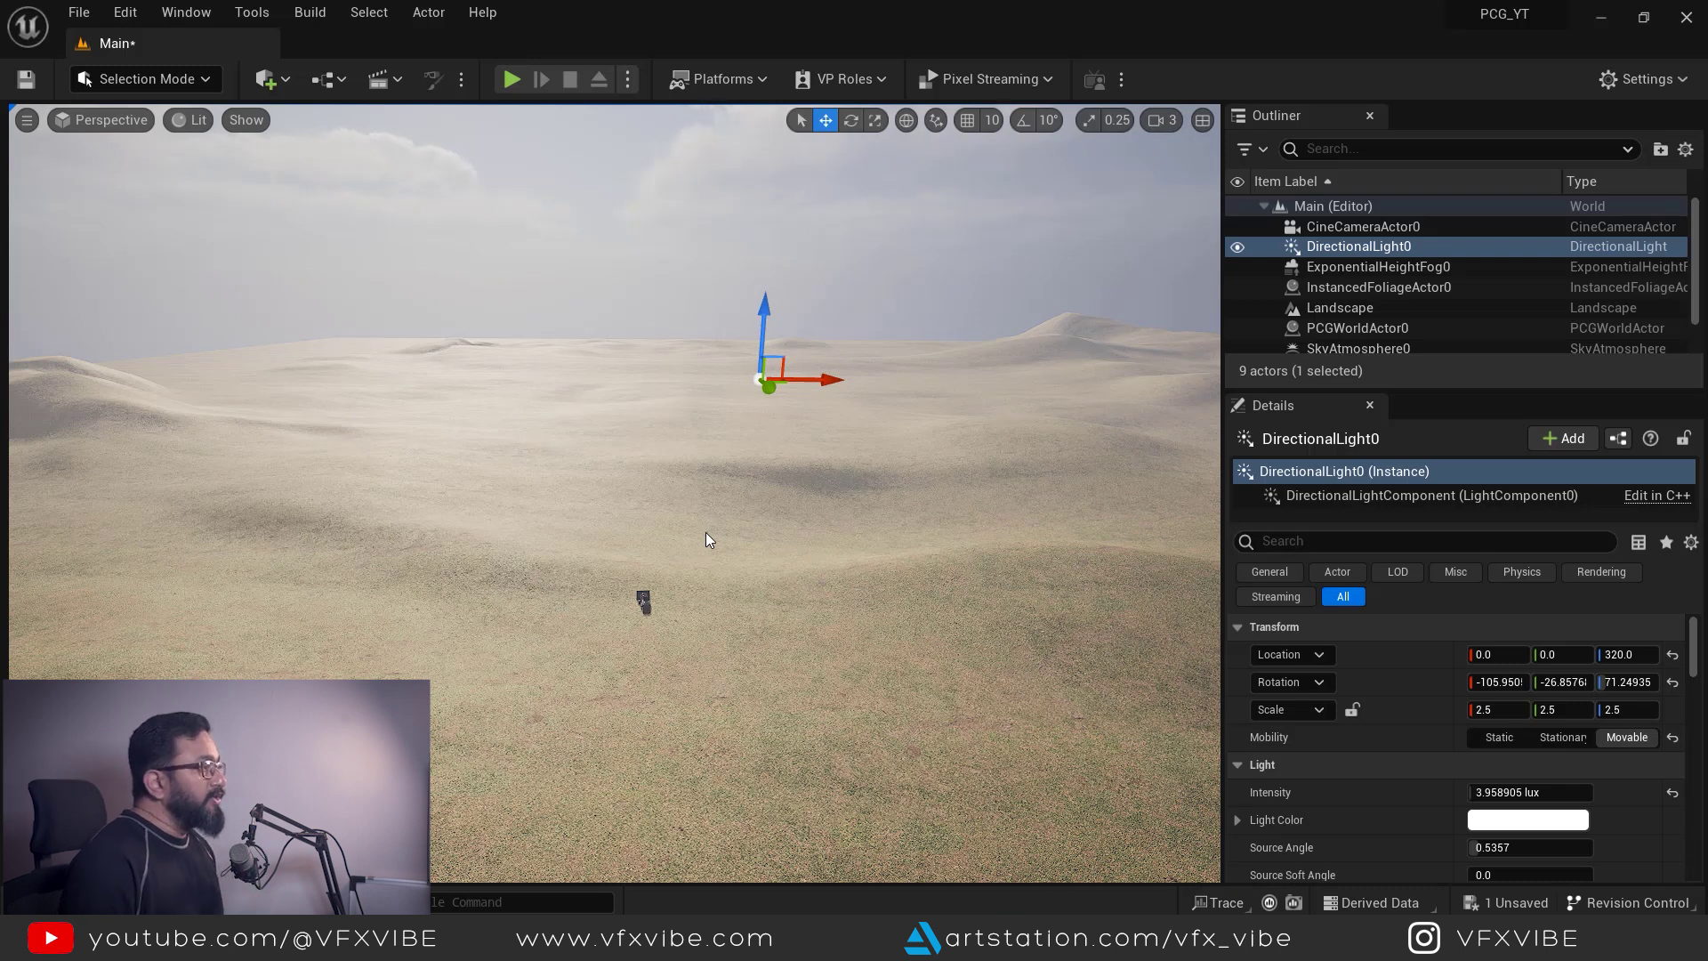
pyautogui.click(1646, 78)
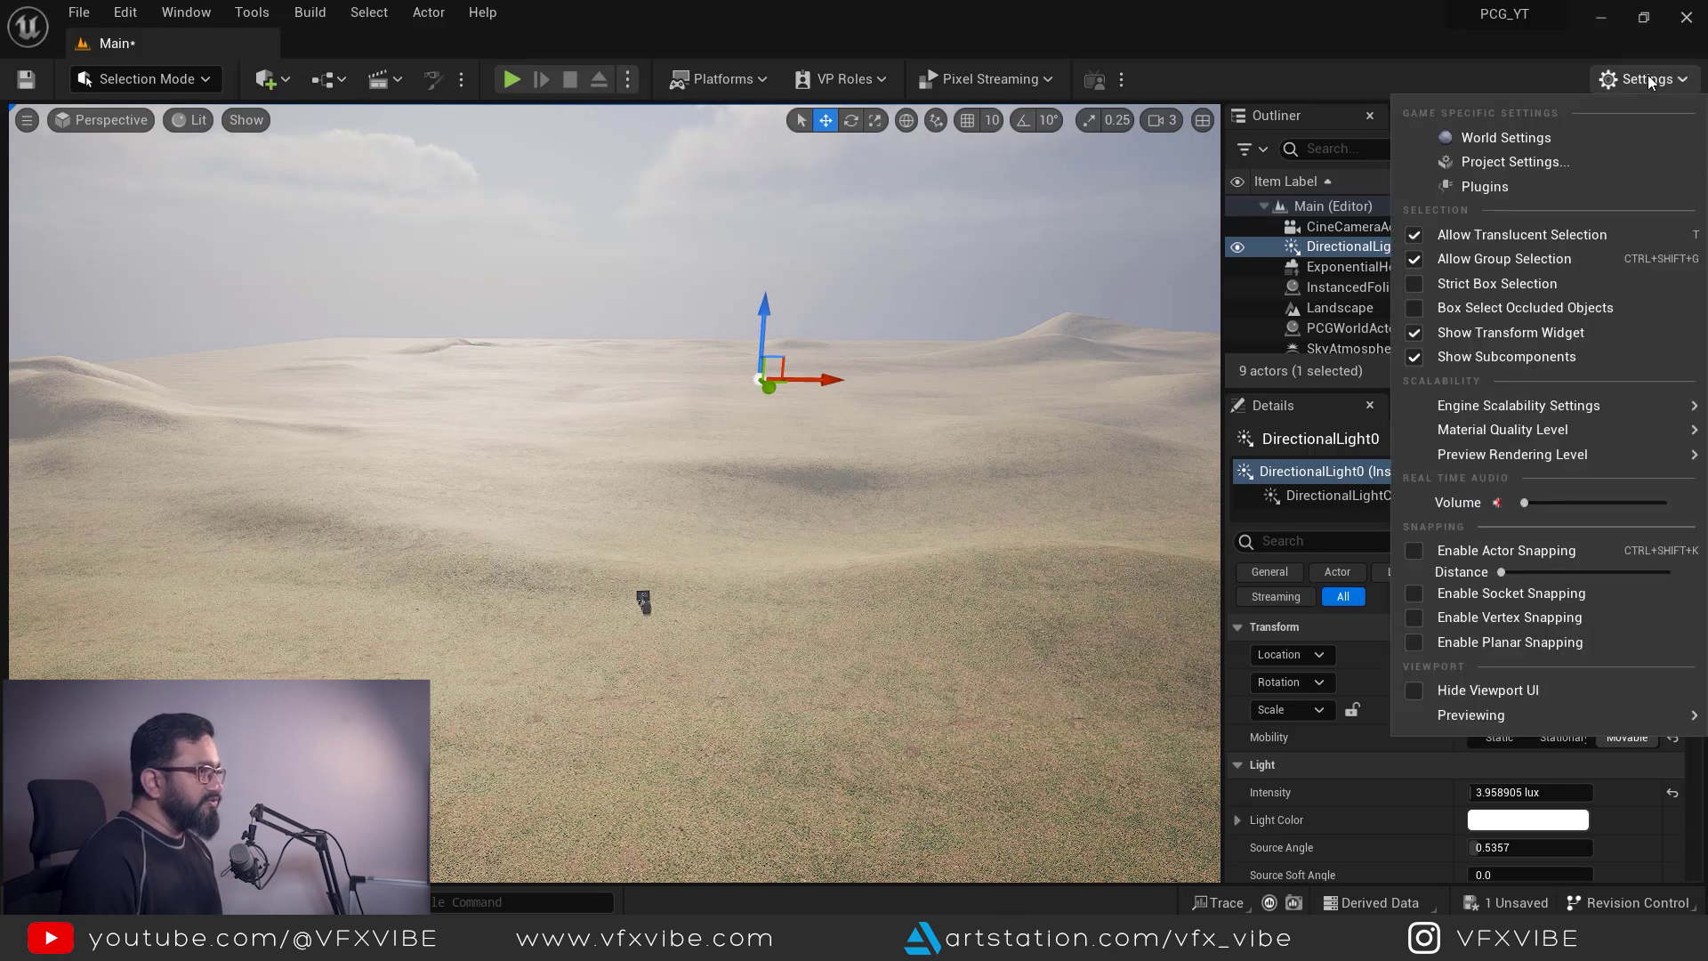
pyautogui.click(1484, 186)
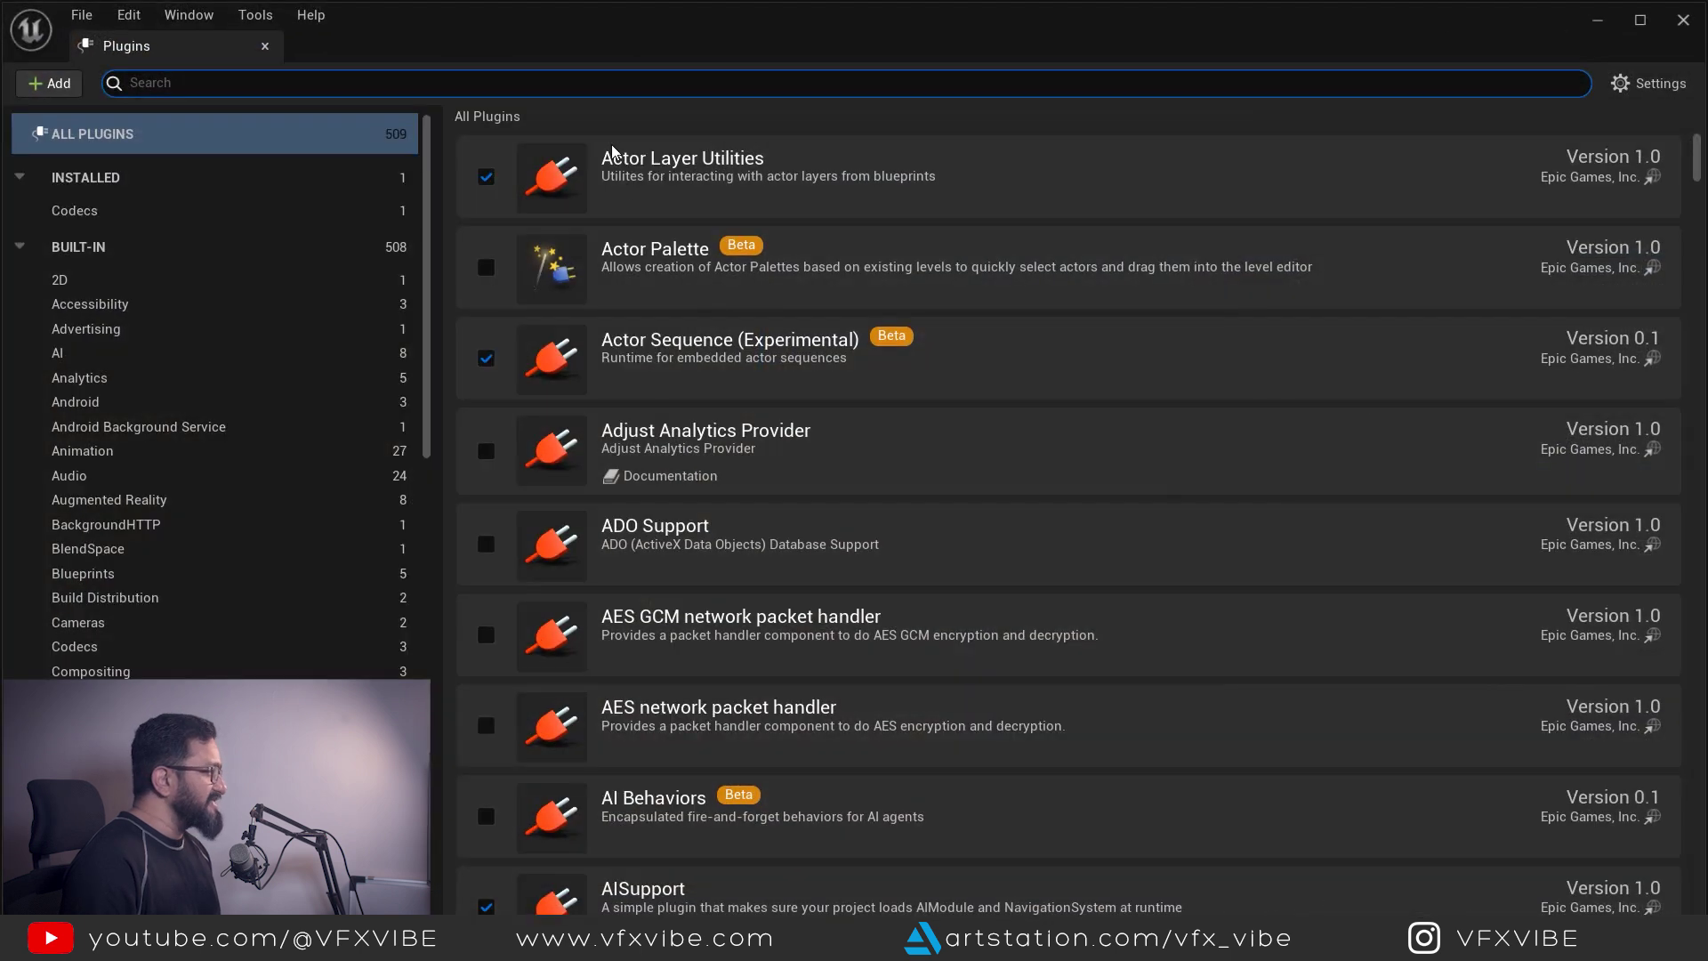
pyautogui.write('procedu')
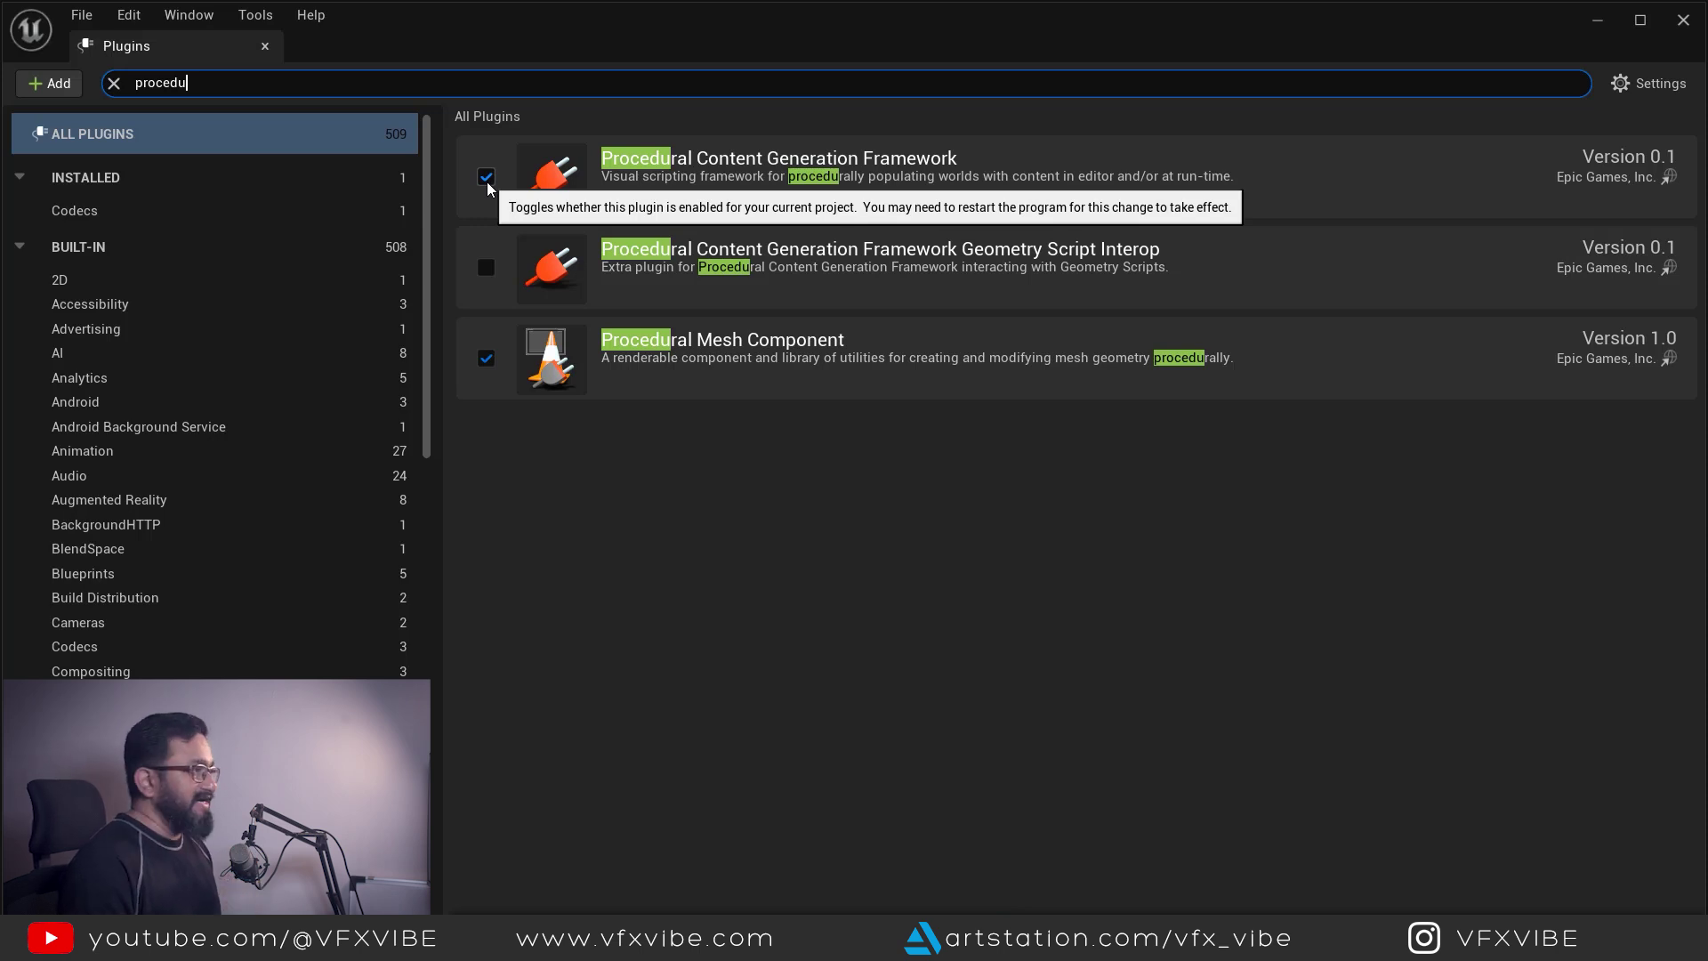
pyautogui.click(267, 47)
# Step: Create a PCG Graph asset named Demo in the project's PCG content folder
pyautogui.hotkey('ctrl', 'space')
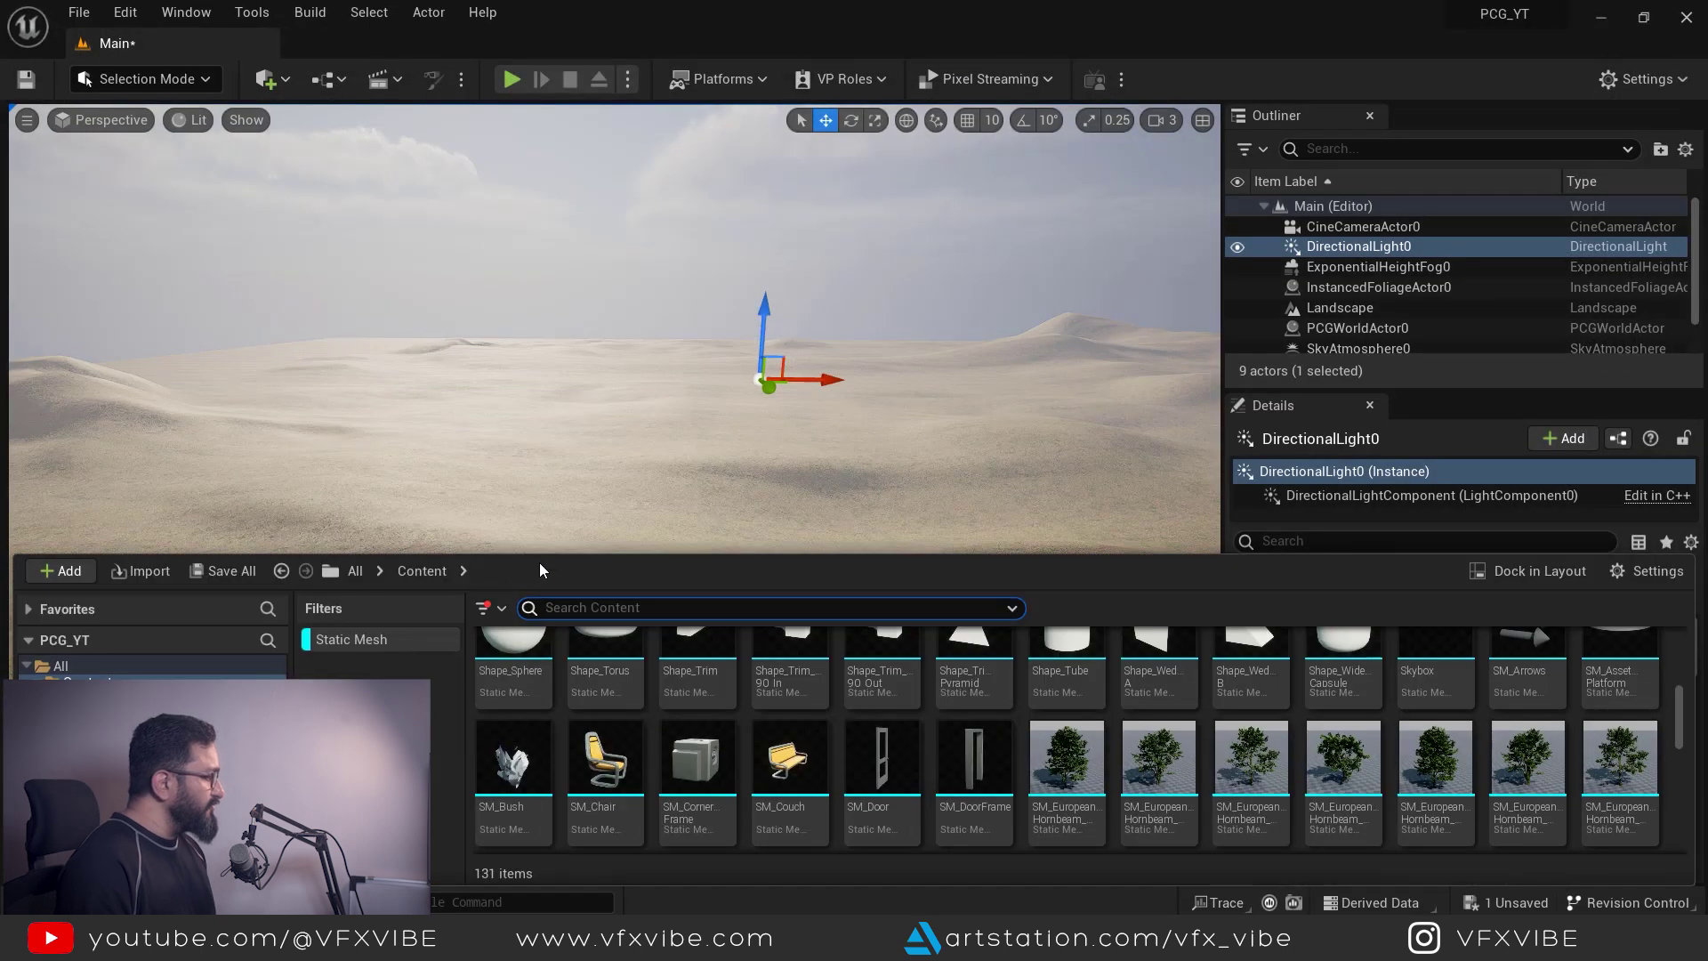
pyautogui.click(97, 765)
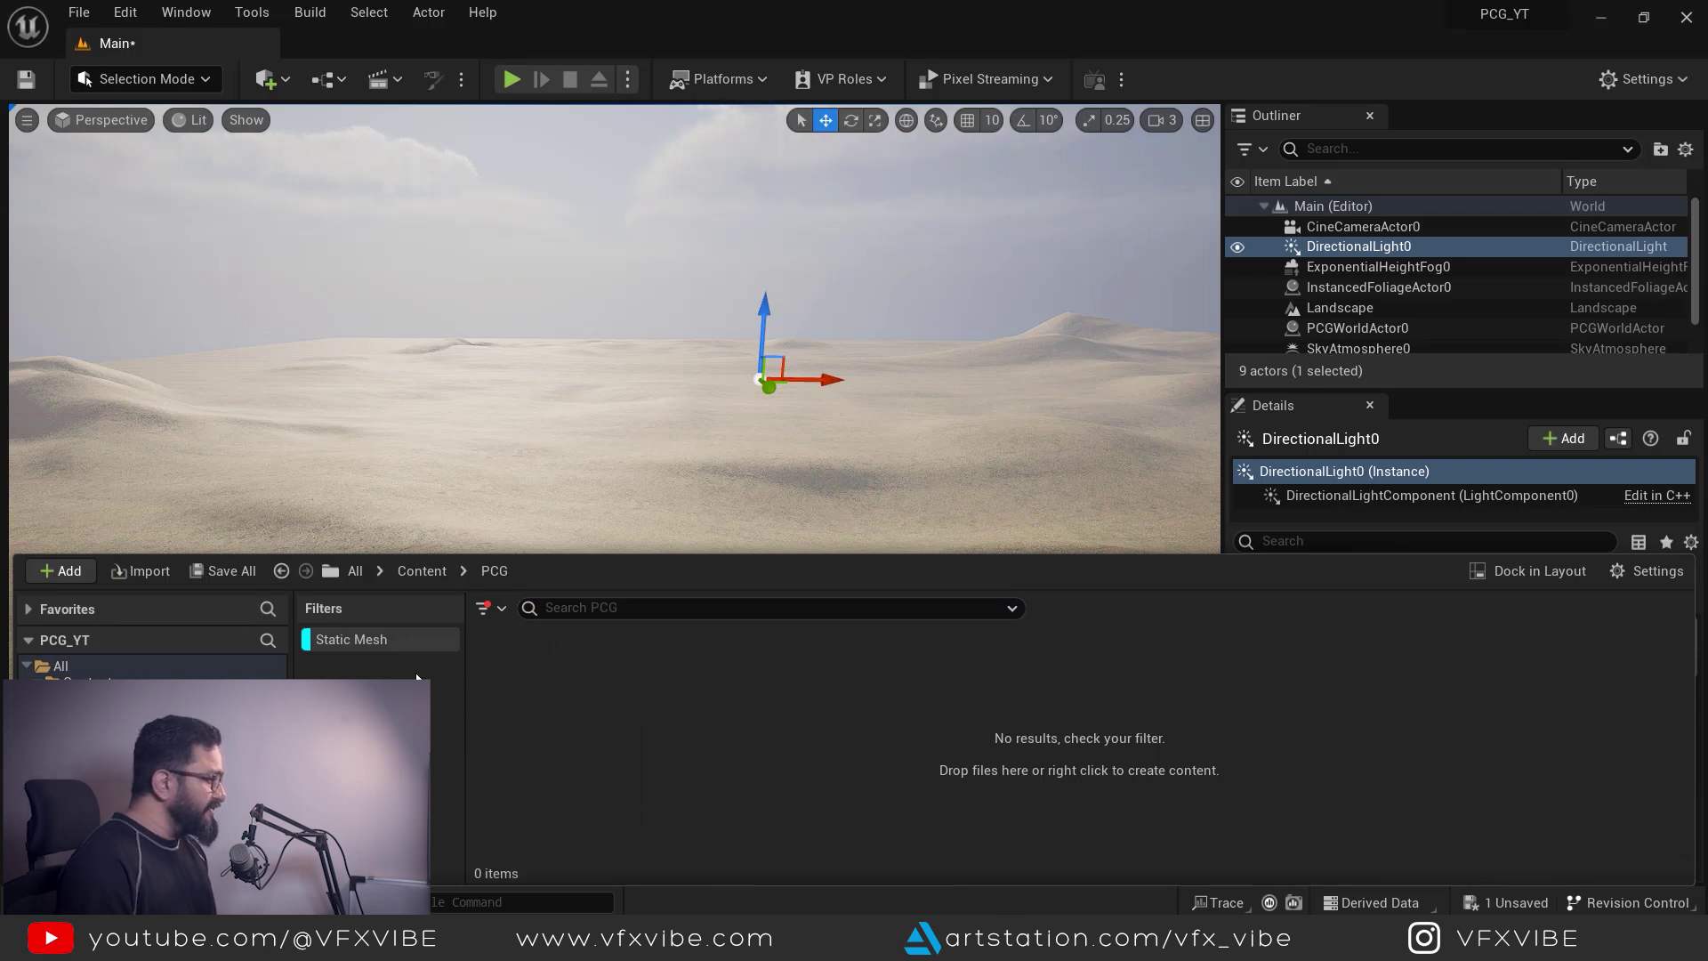
pyautogui.rightClick(586, 692)
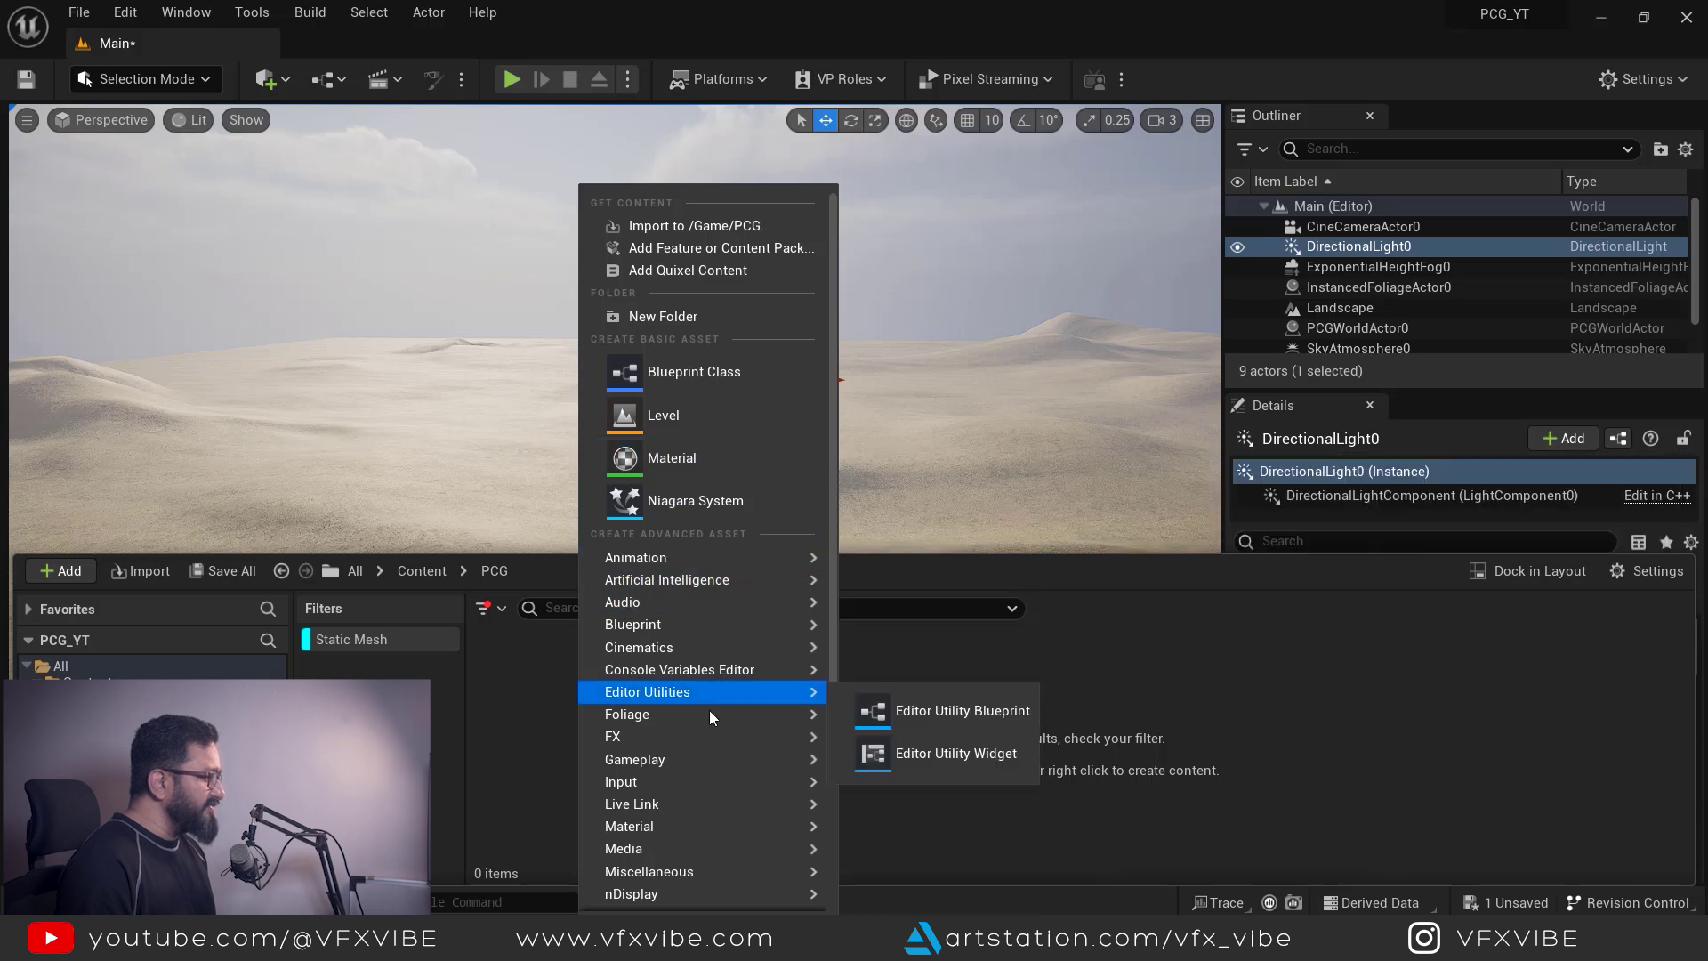
pyautogui.scroll(-3, 717, 733)
pyautogui.moveTo(717, 739)
pyautogui.click(881, 756)
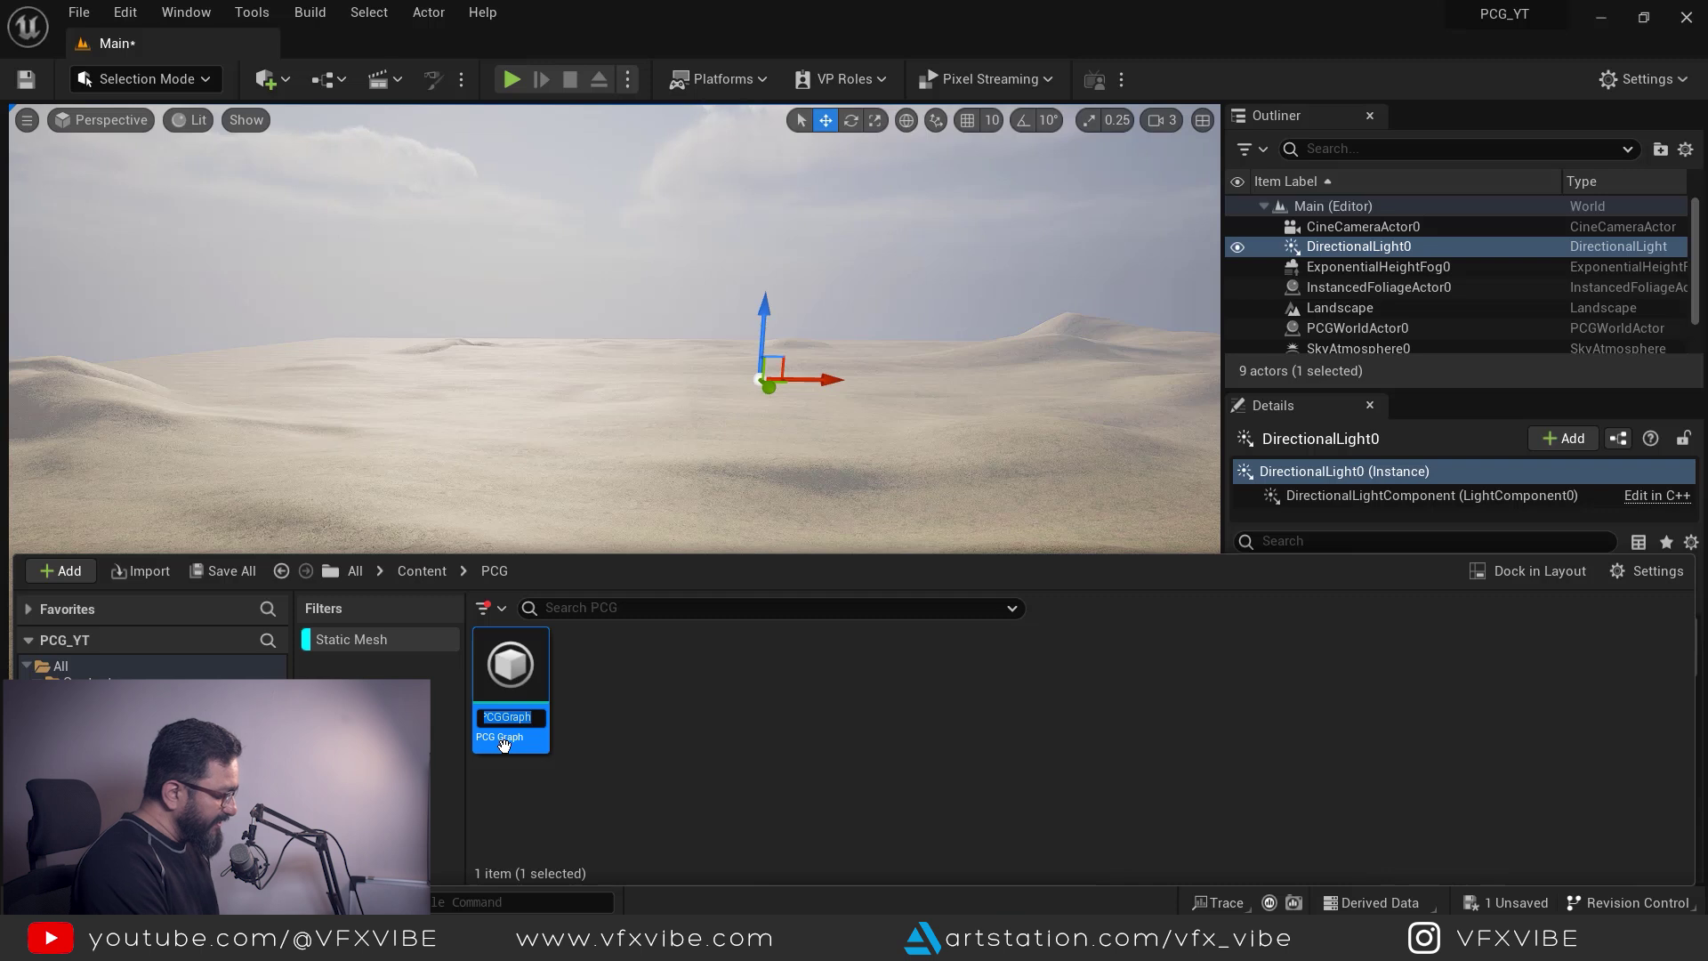
pyautogui.write('Demo')
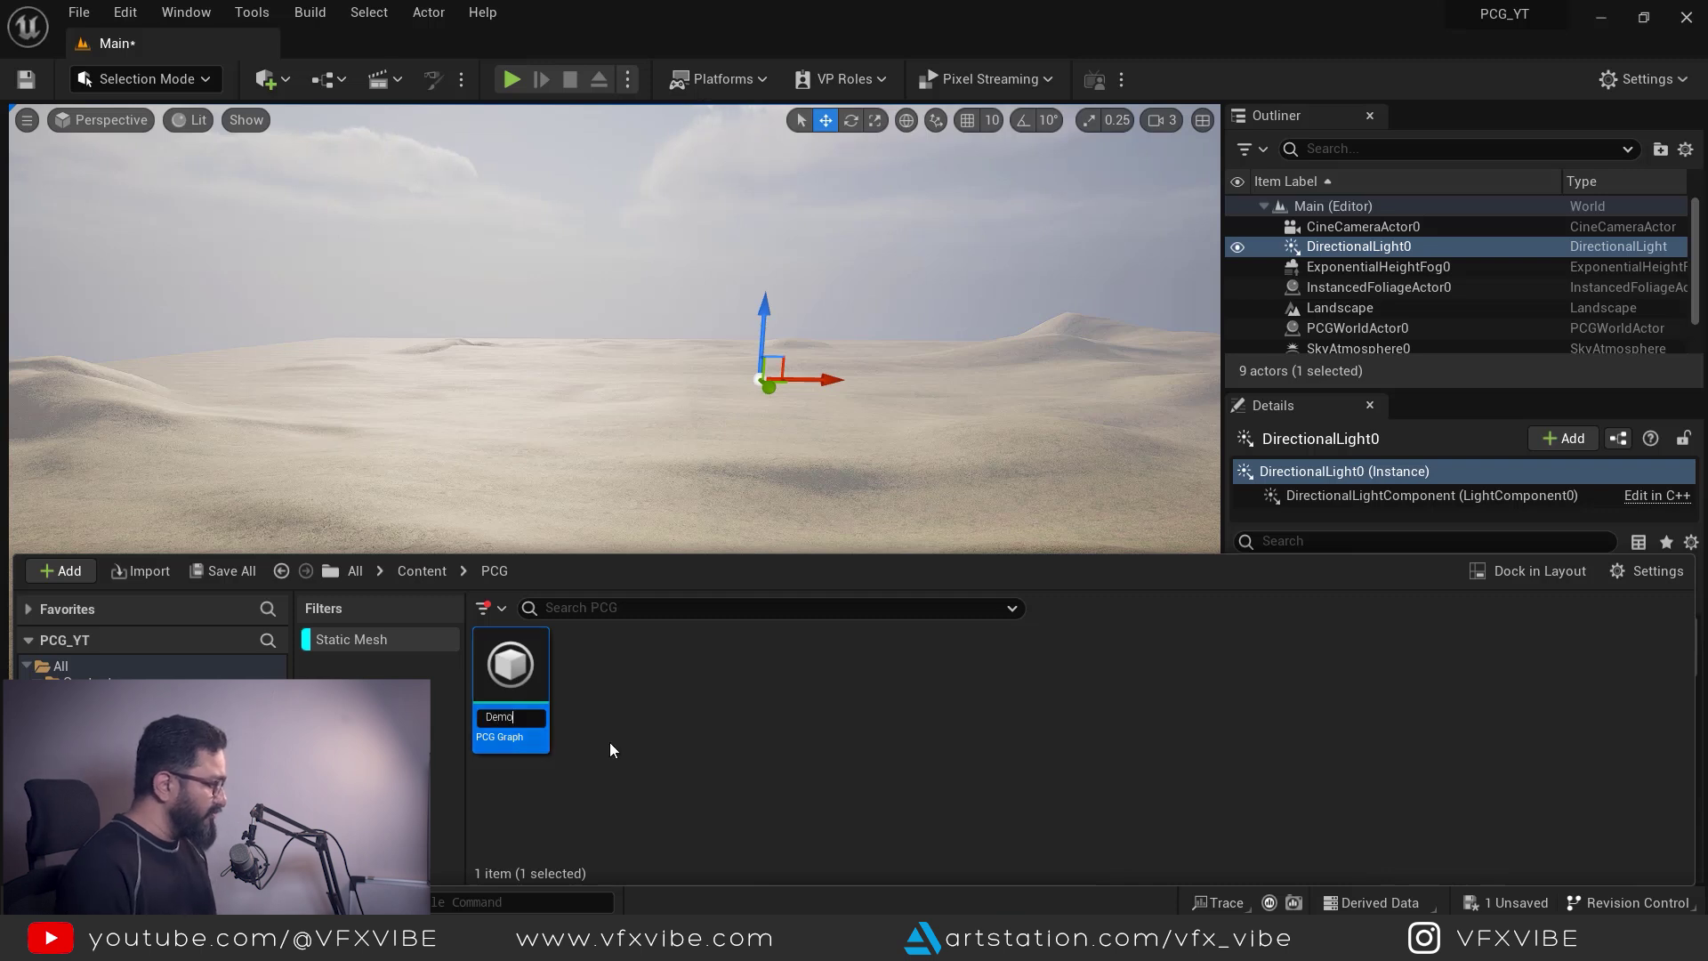
pyautogui.press('Return')
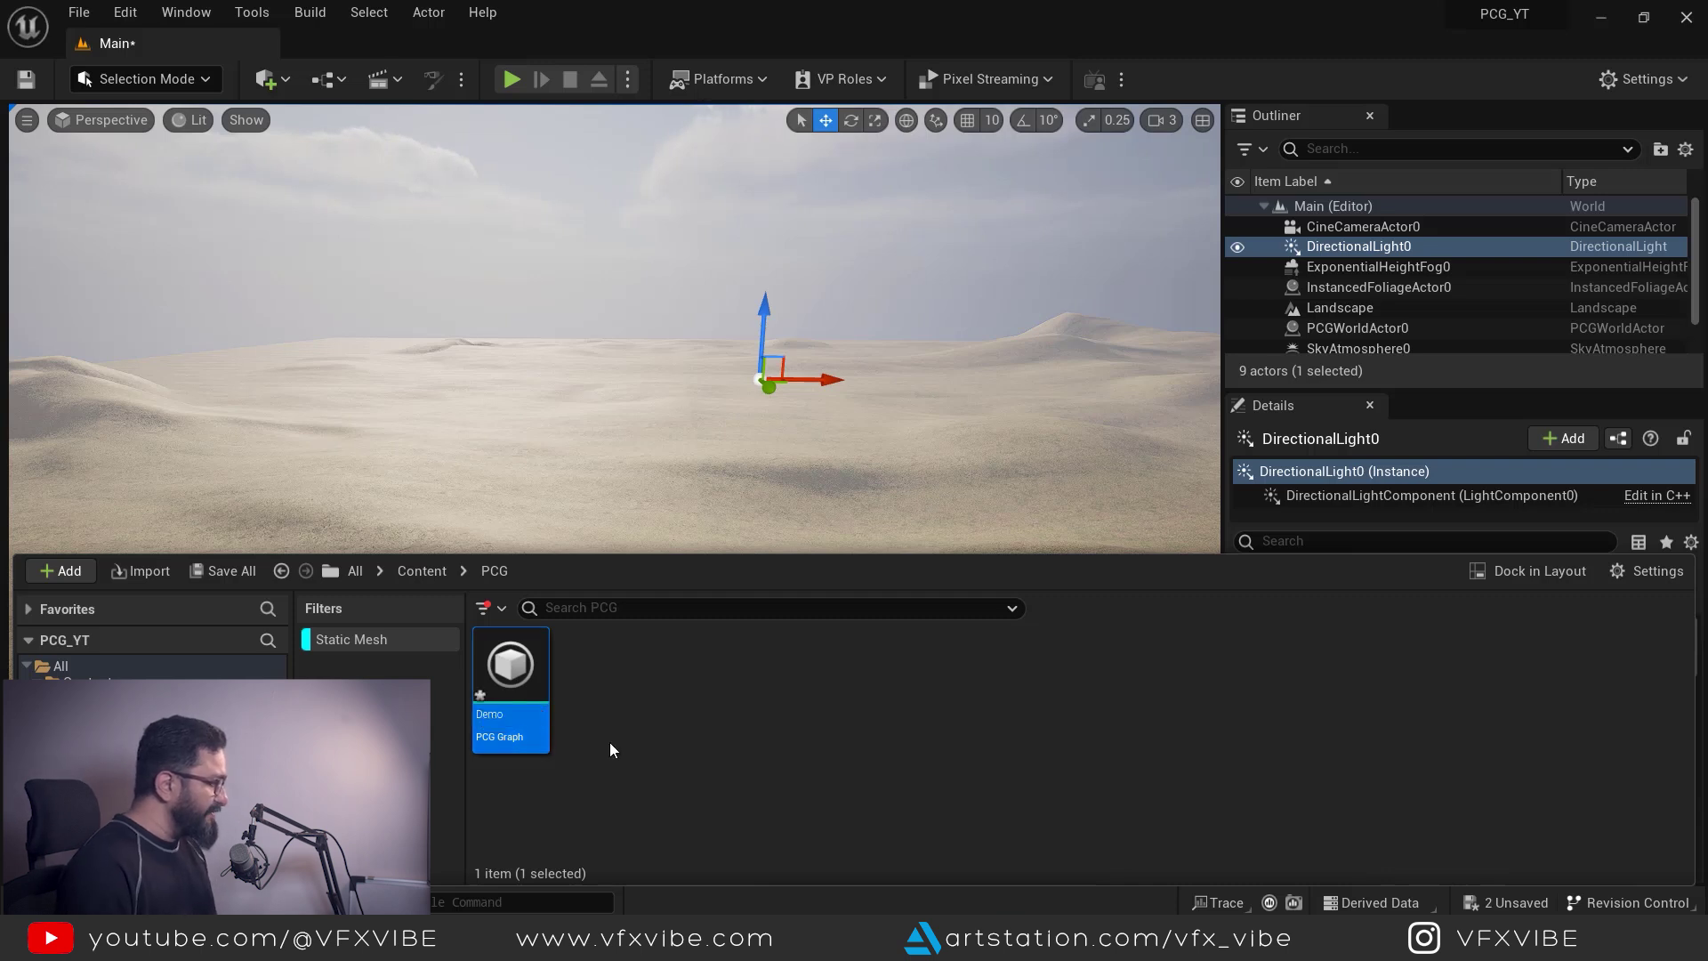
# Step: Open the Demo graph, expand the Input node to expose all its pins, and spread the Input and Output nodes apart
pyautogui.doubleClick(518, 667)
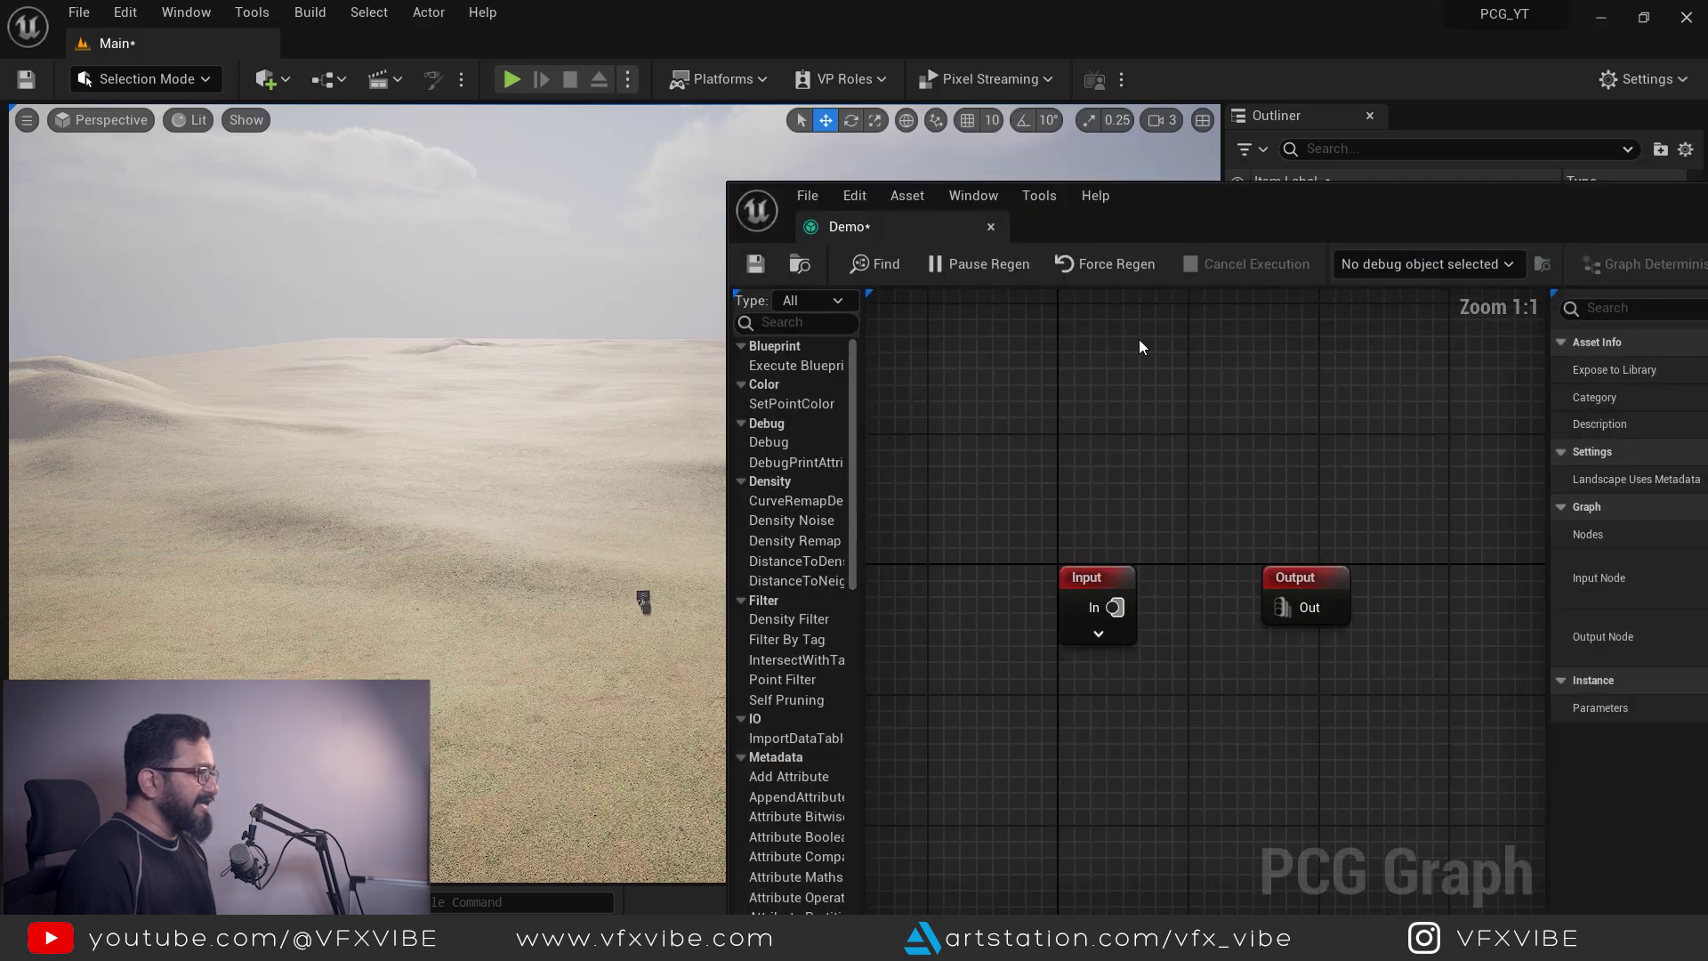
pyautogui.moveTo(1181, 197); pyautogui.dragTo(646, 155)
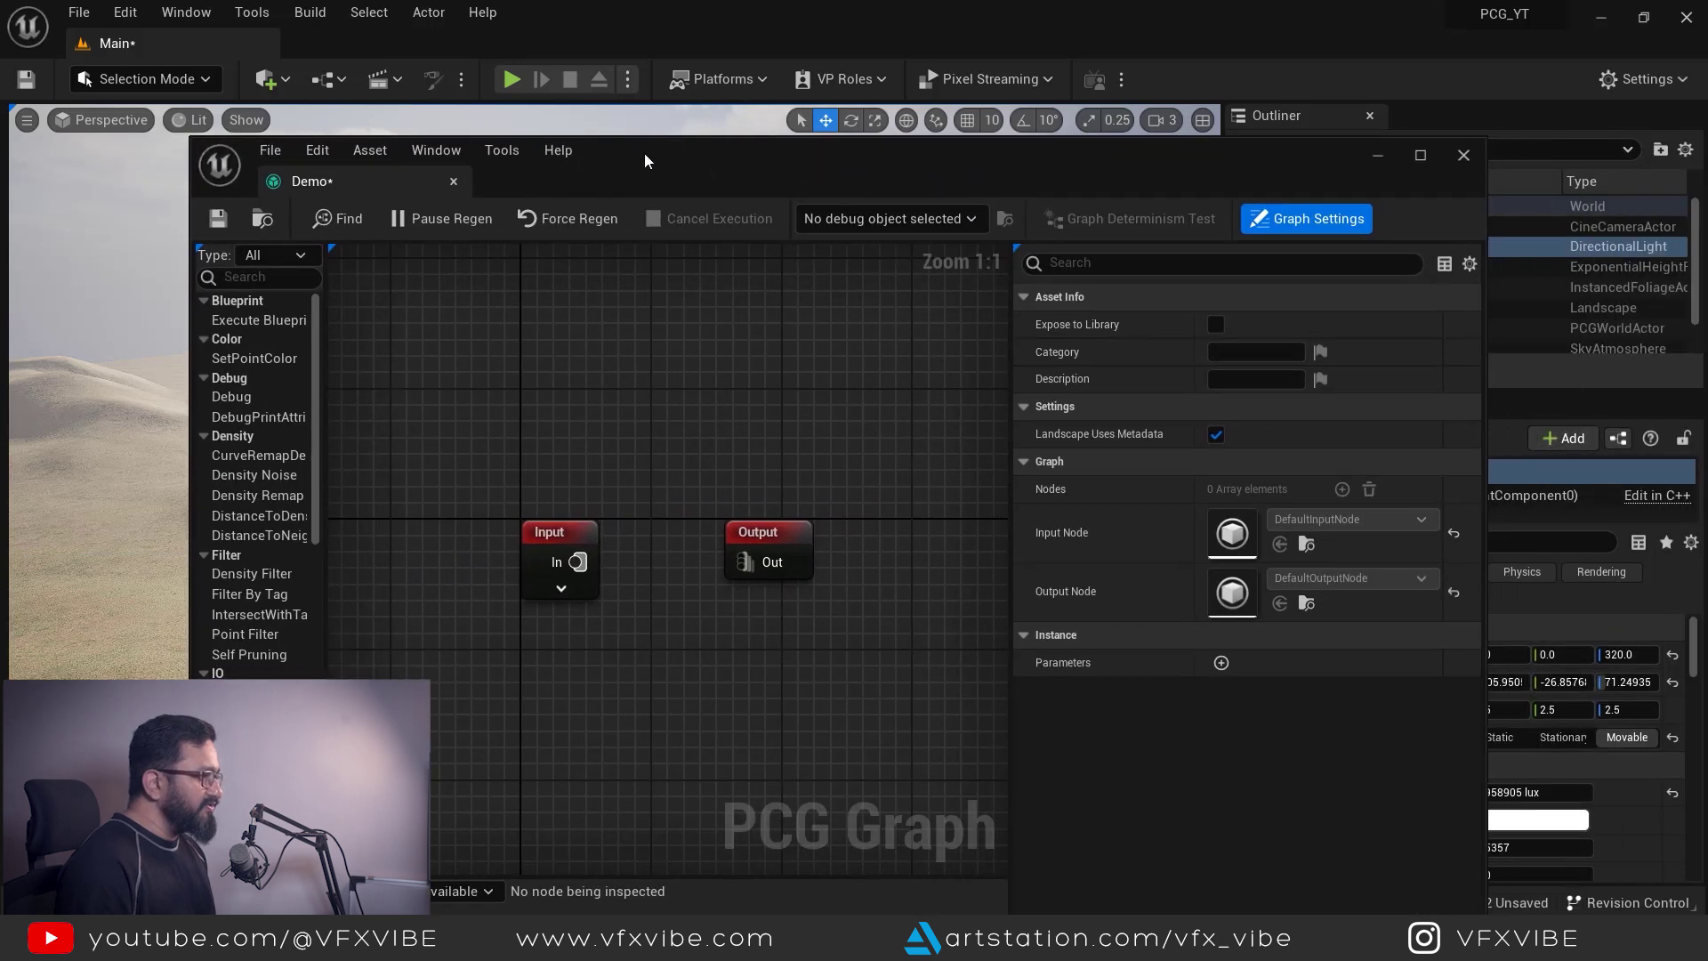
pyautogui.scroll(-3, 728, 454)
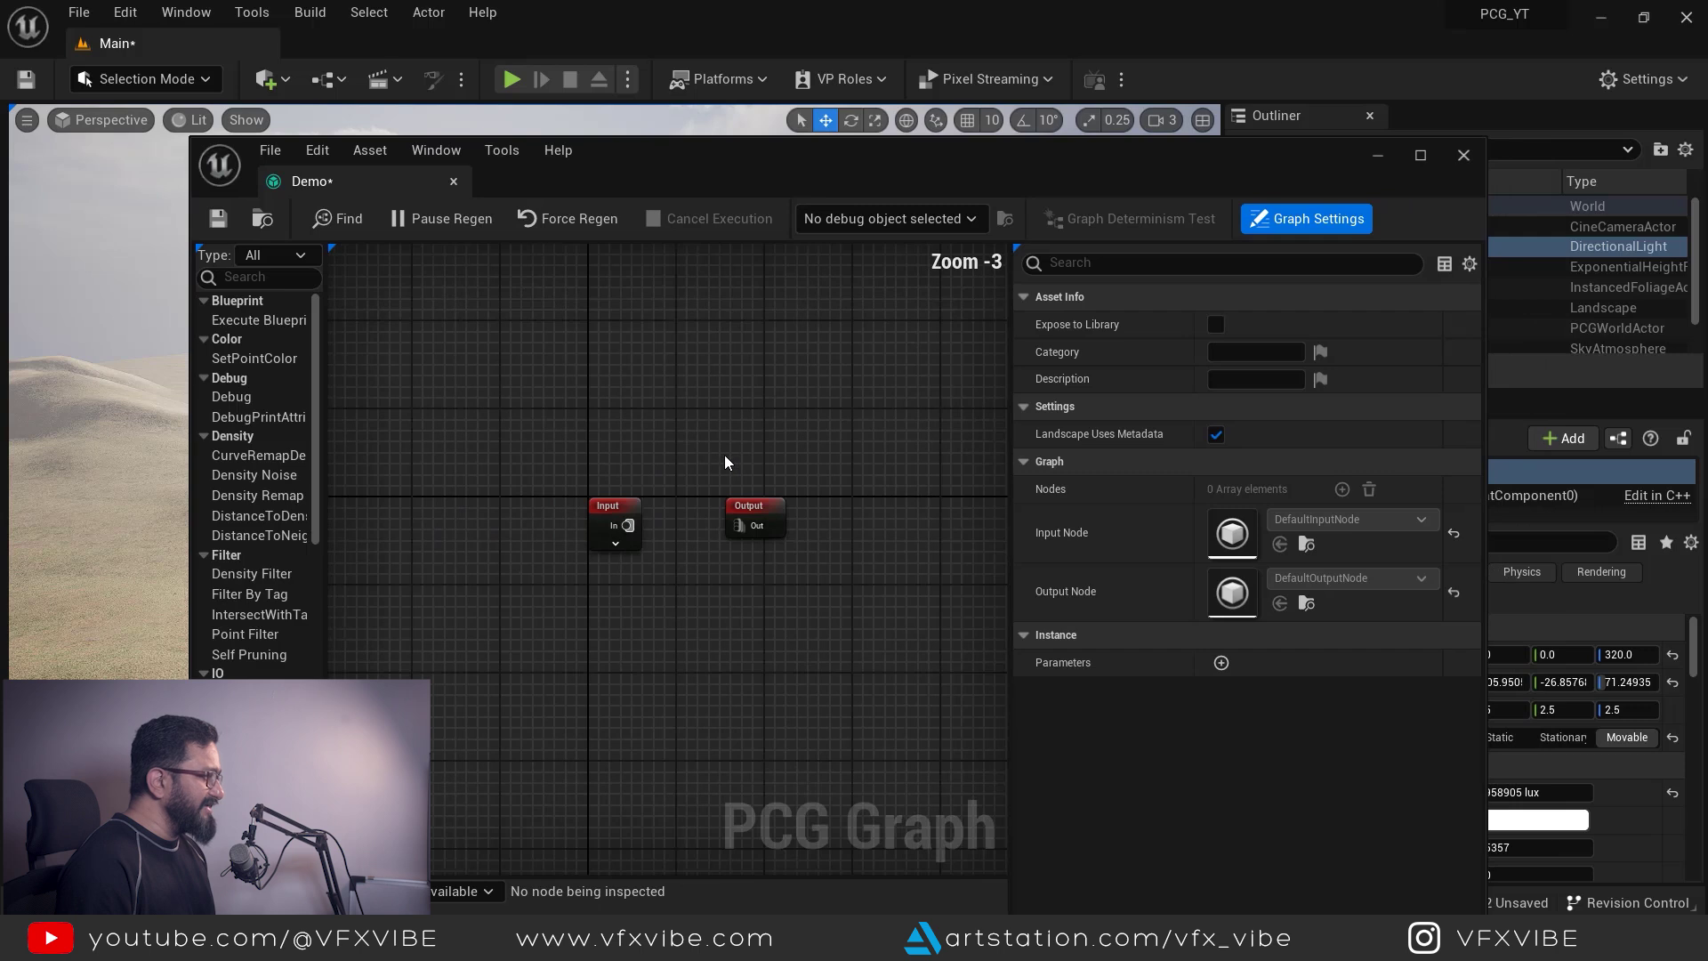
pyautogui.scroll(1, 724, 455)
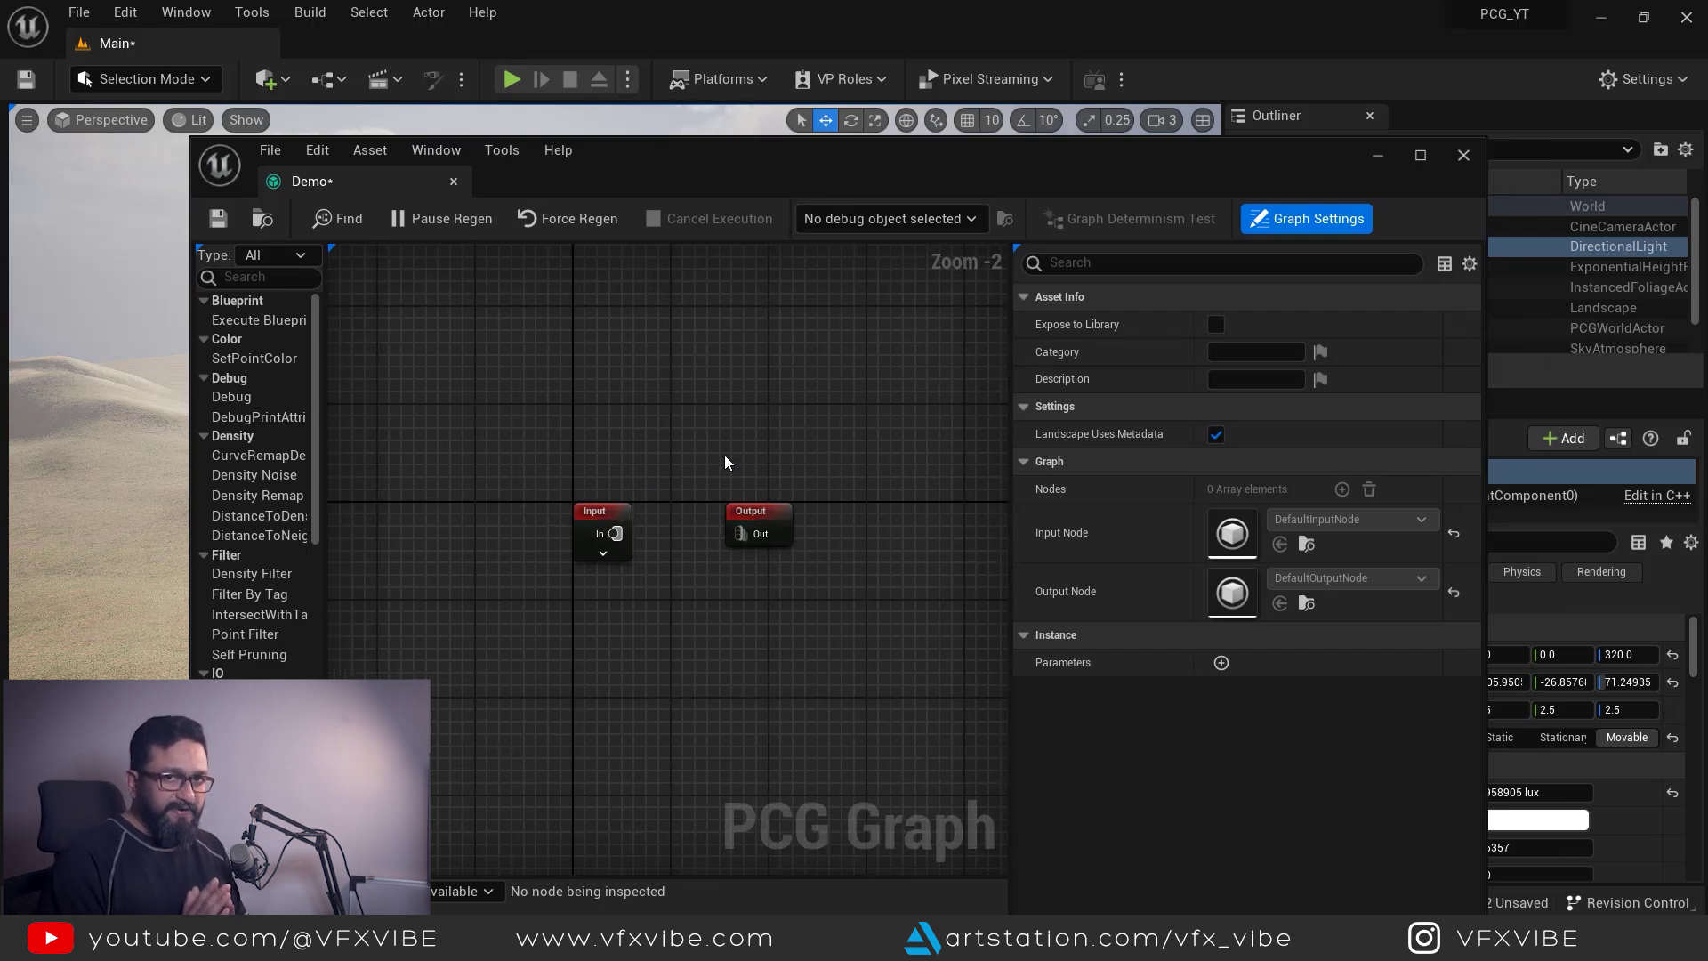
pyautogui.moveTo(594, 510); pyautogui.dragTo(472, 475)
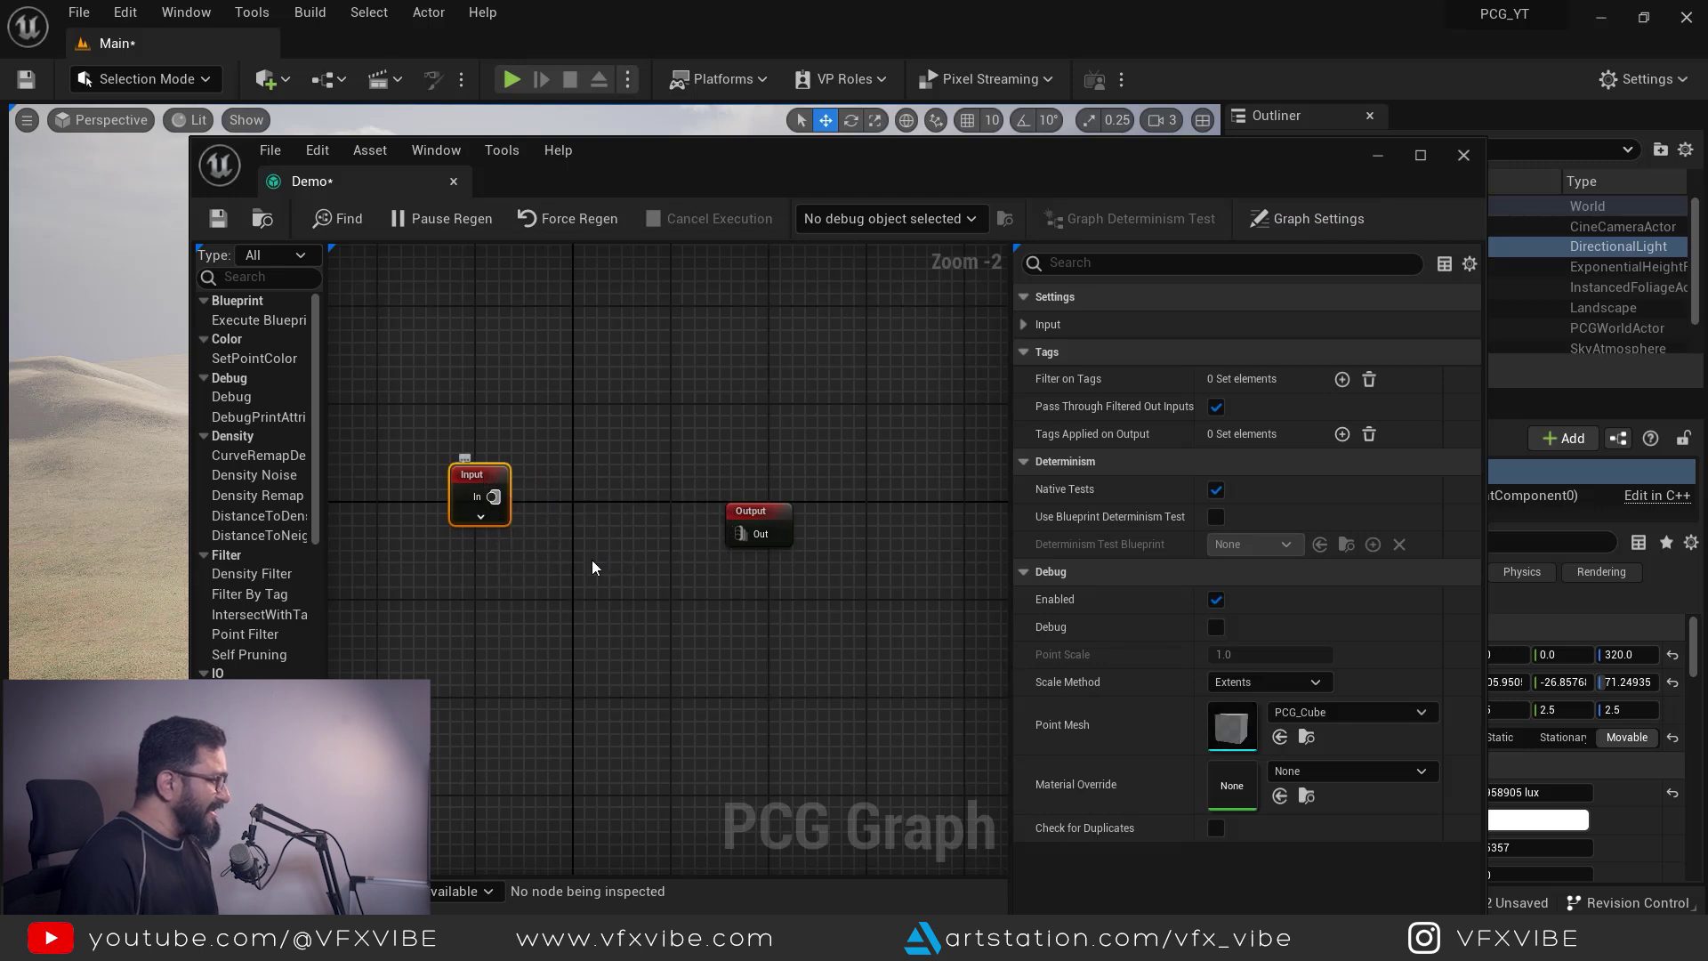
pyautogui.click(480, 517)
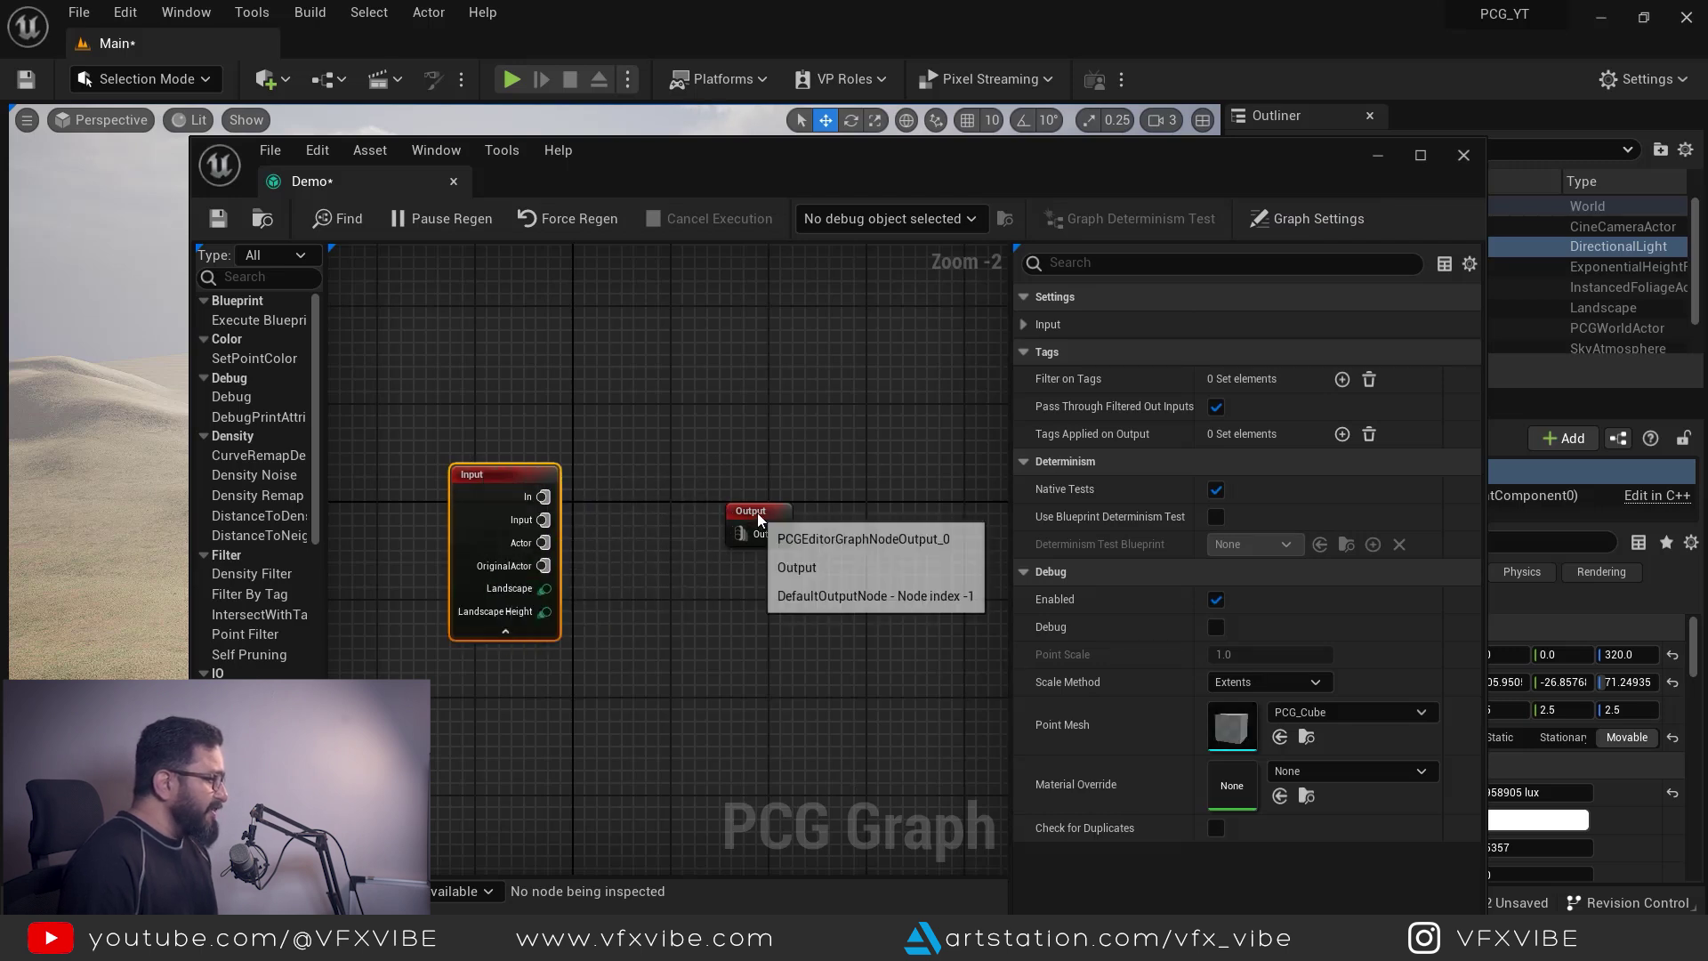
pyautogui.moveTo(761, 513); pyautogui.dragTo(855, 485)
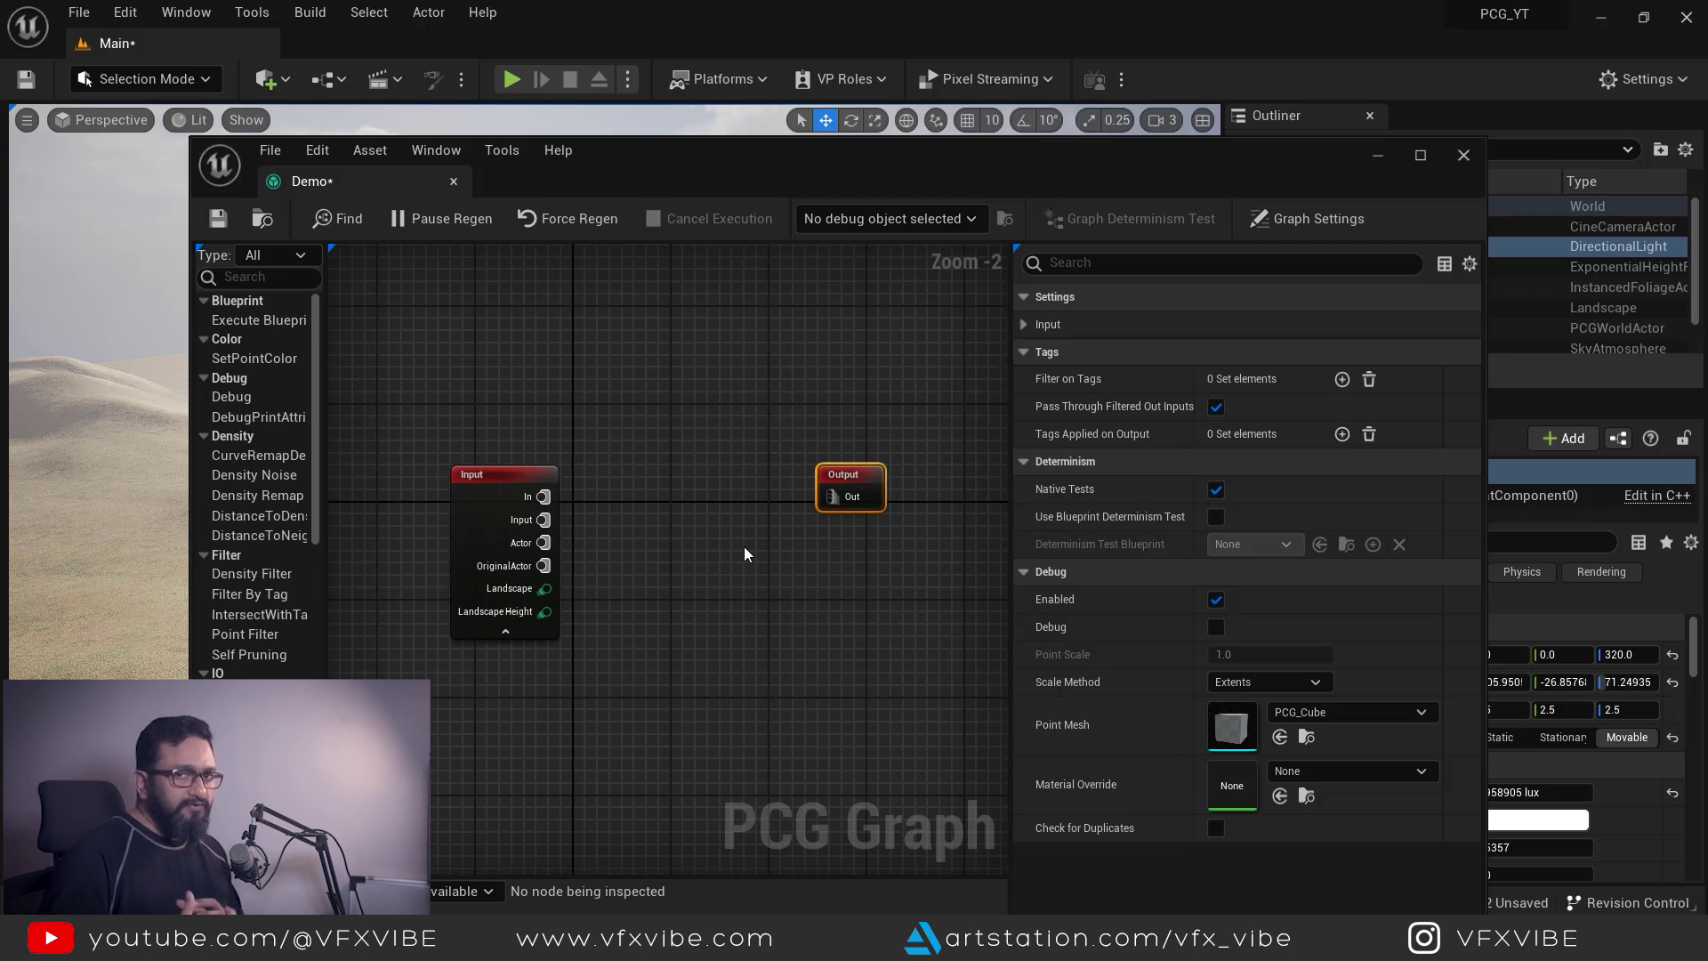
# Step: Add a Surface Sampler fed by the Input node's Landscape pin and arrange it between the Input and Output nodes
pyautogui.moveTo(545, 589)
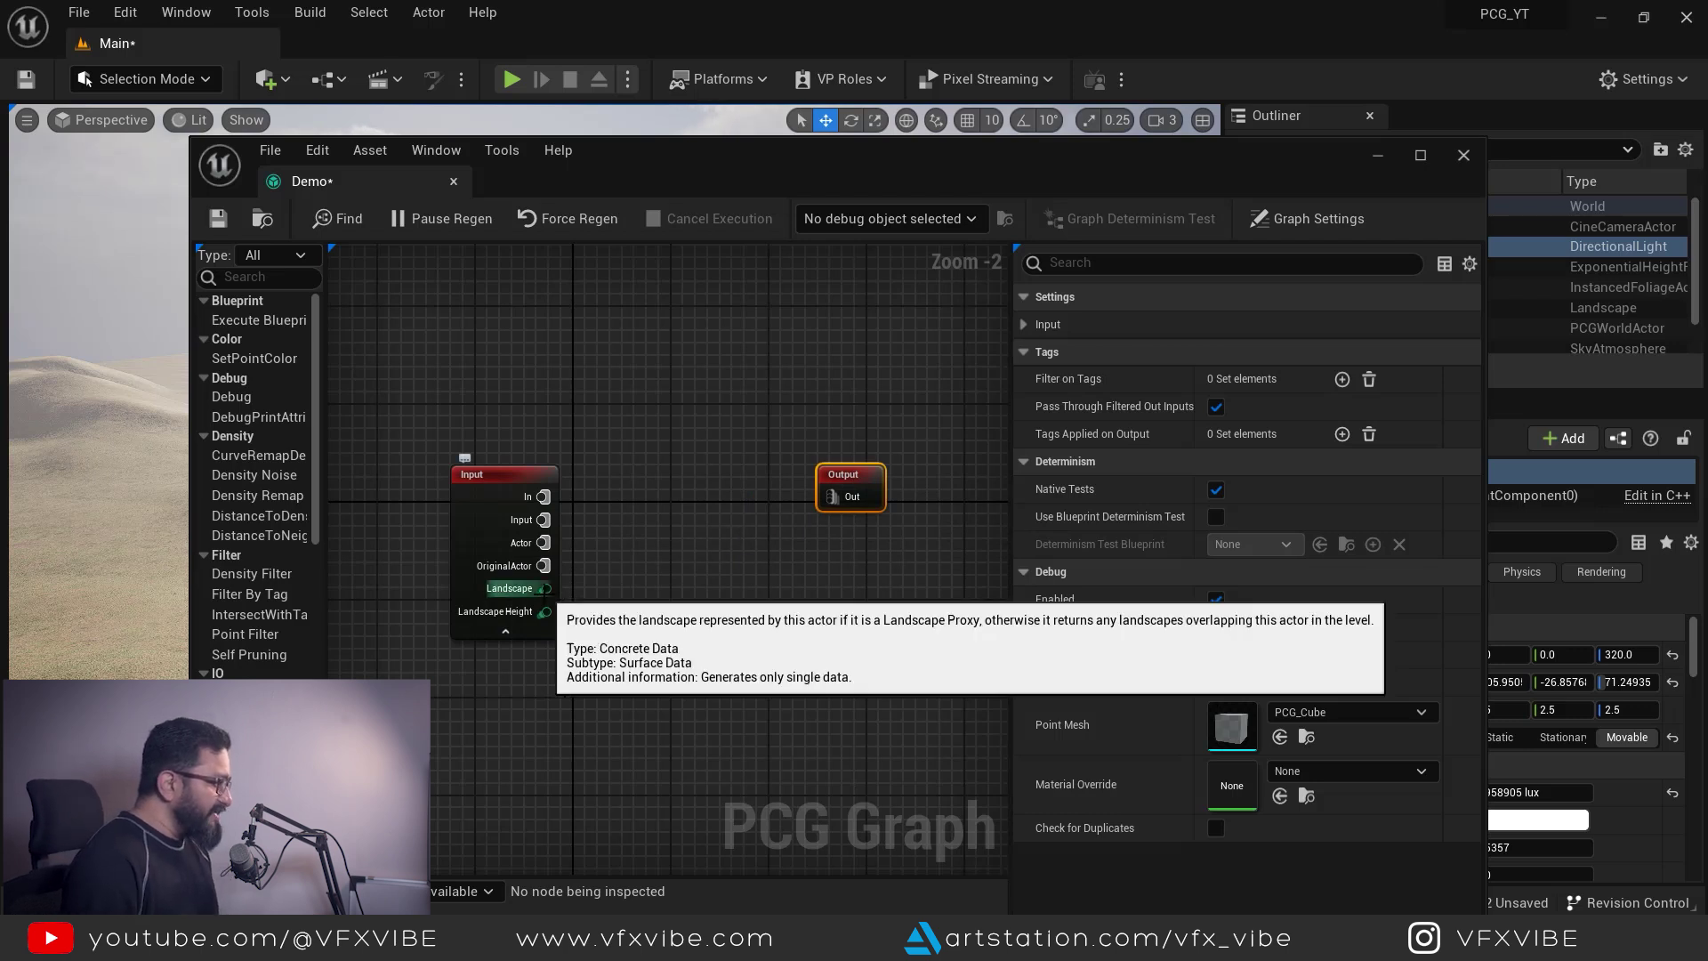
pyautogui.moveTo(544, 588); pyautogui.dragTo(658, 432)
pyautogui.write('surf')
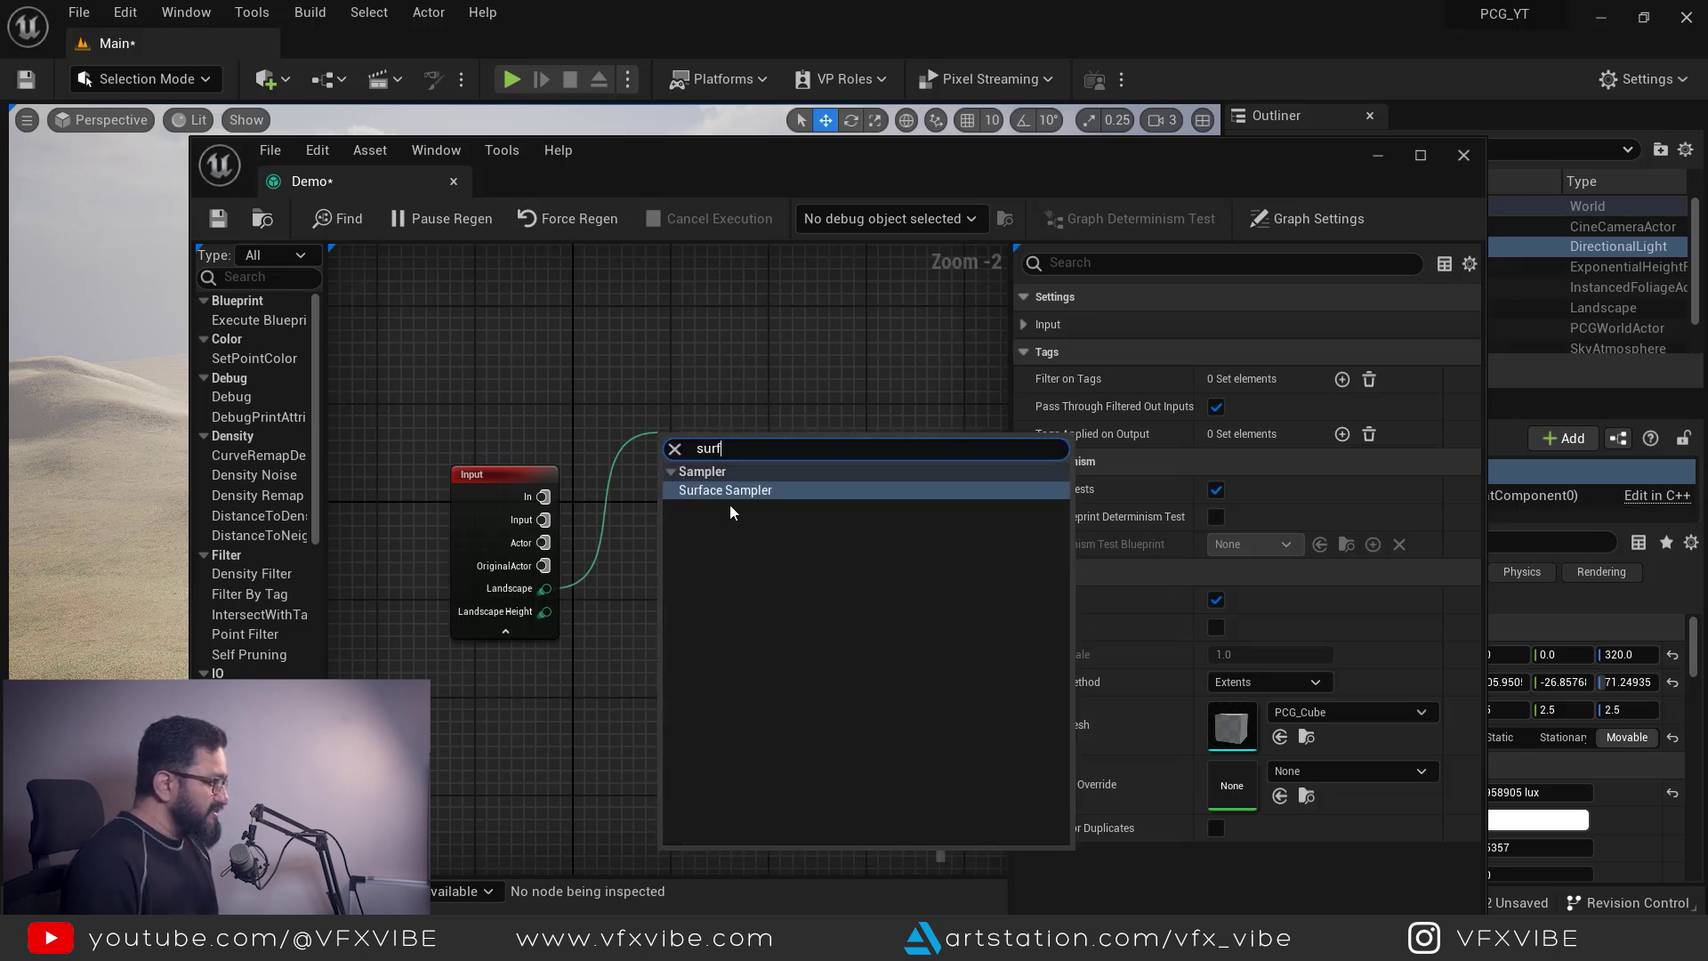
pyautogui.click(733, 492)
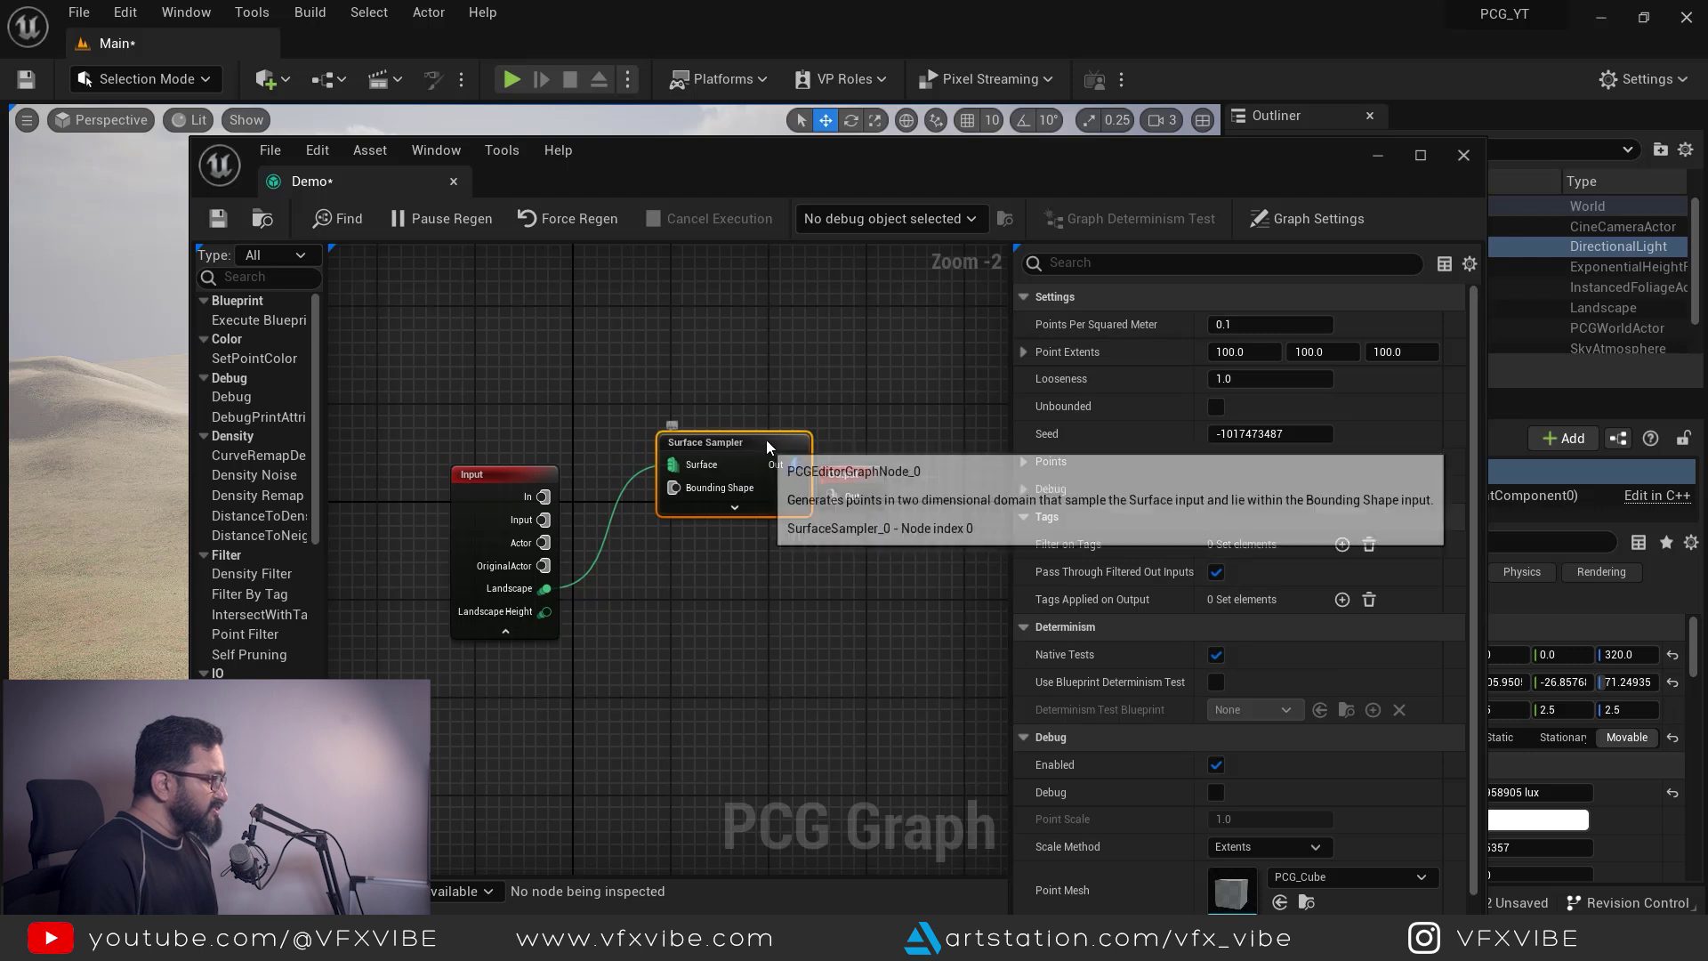
pyautogui.moveTo(766, 439); pyautogui.dragTo(732, 531)
pyautogui.moveTo(843, 476); pyautogui.dragTo(902, 490)
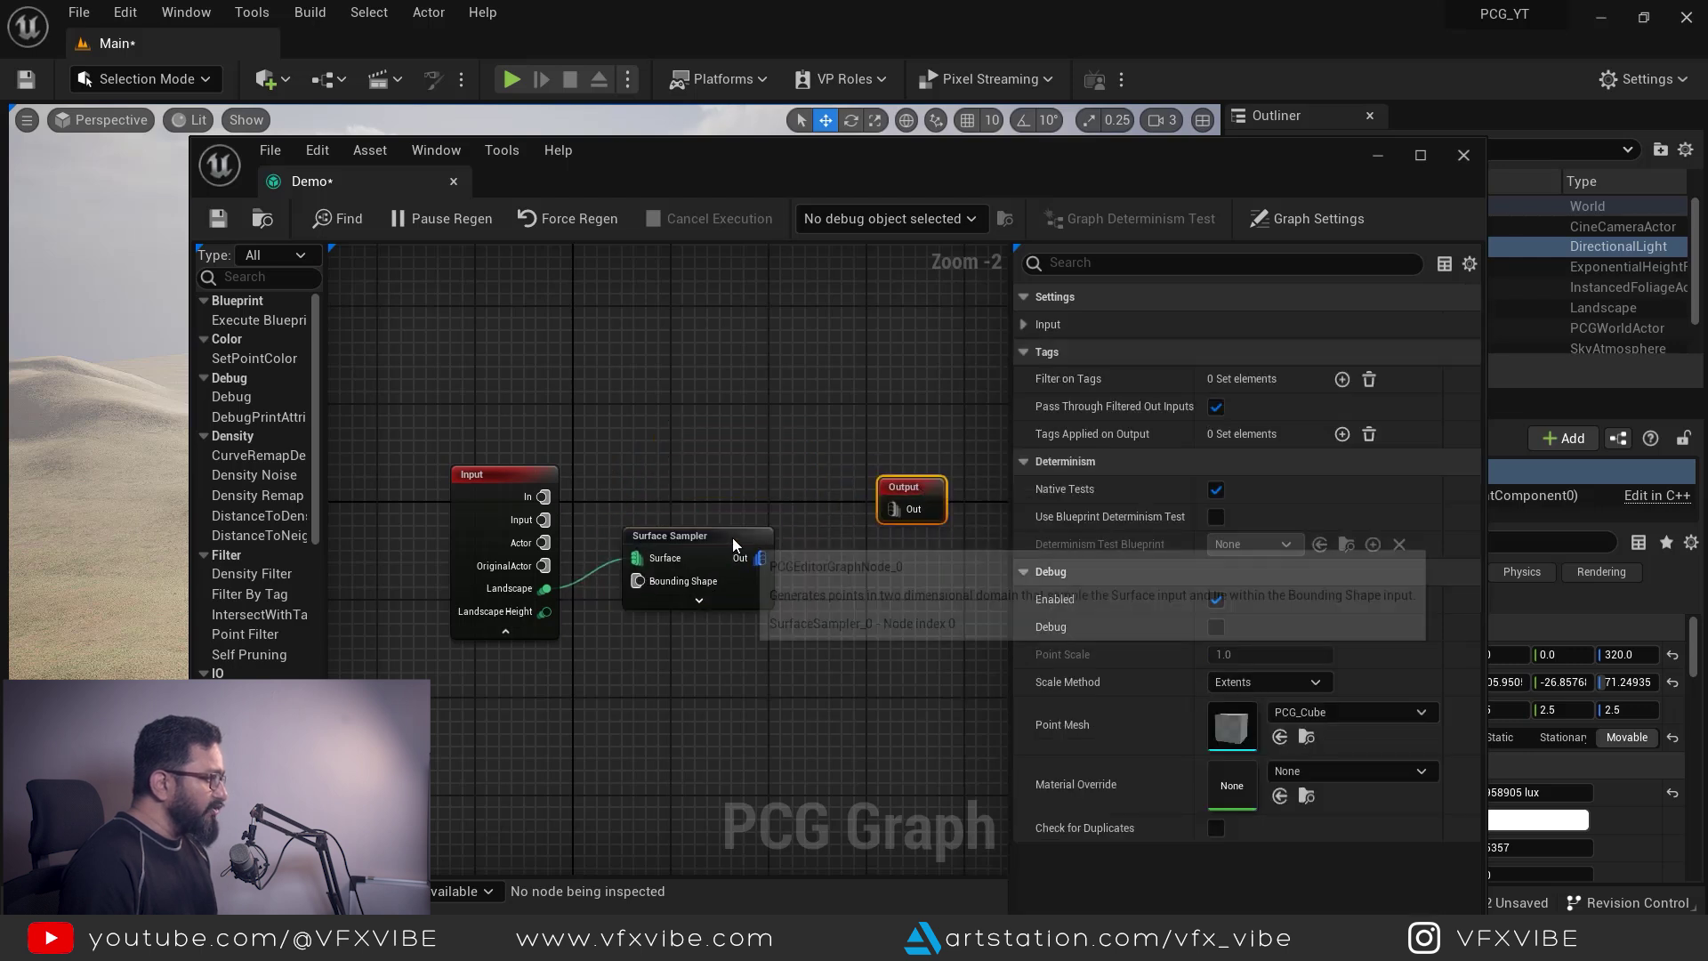
pyautogui.moveTo(733, 538); pyautogui.dragTo(789, 504)
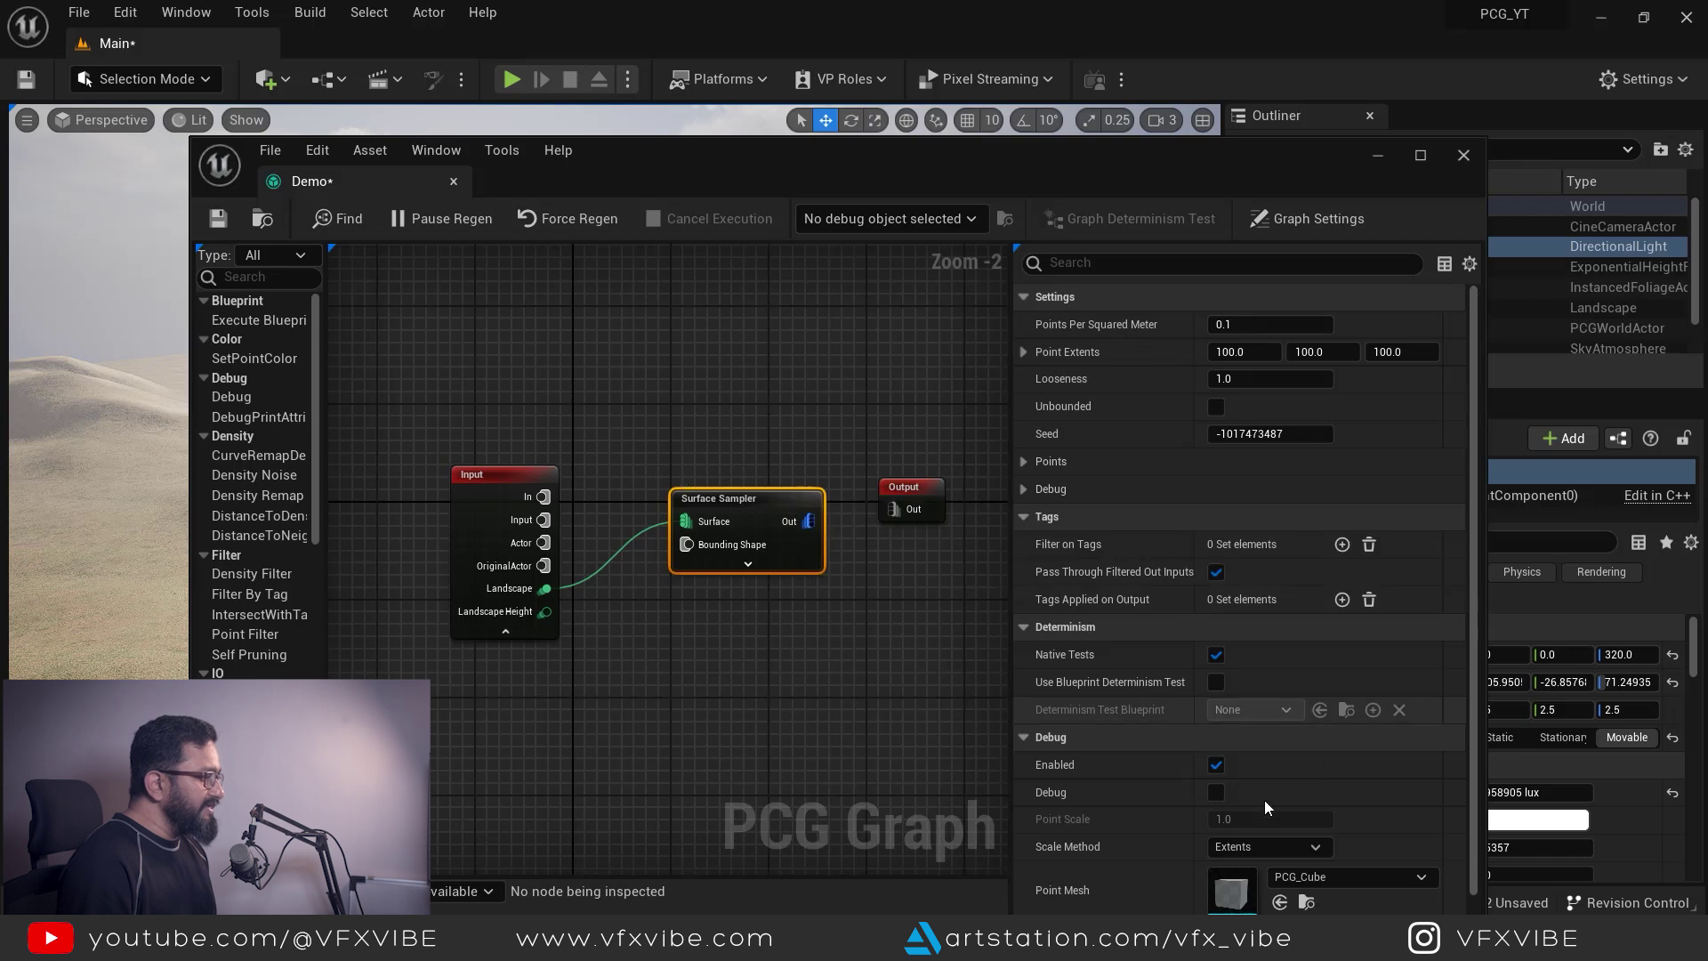
# Step: Turn on Debug for the Surface Sampler node, save the Demo graph and minimize its editor window
pyautogui.click(1215, 791)
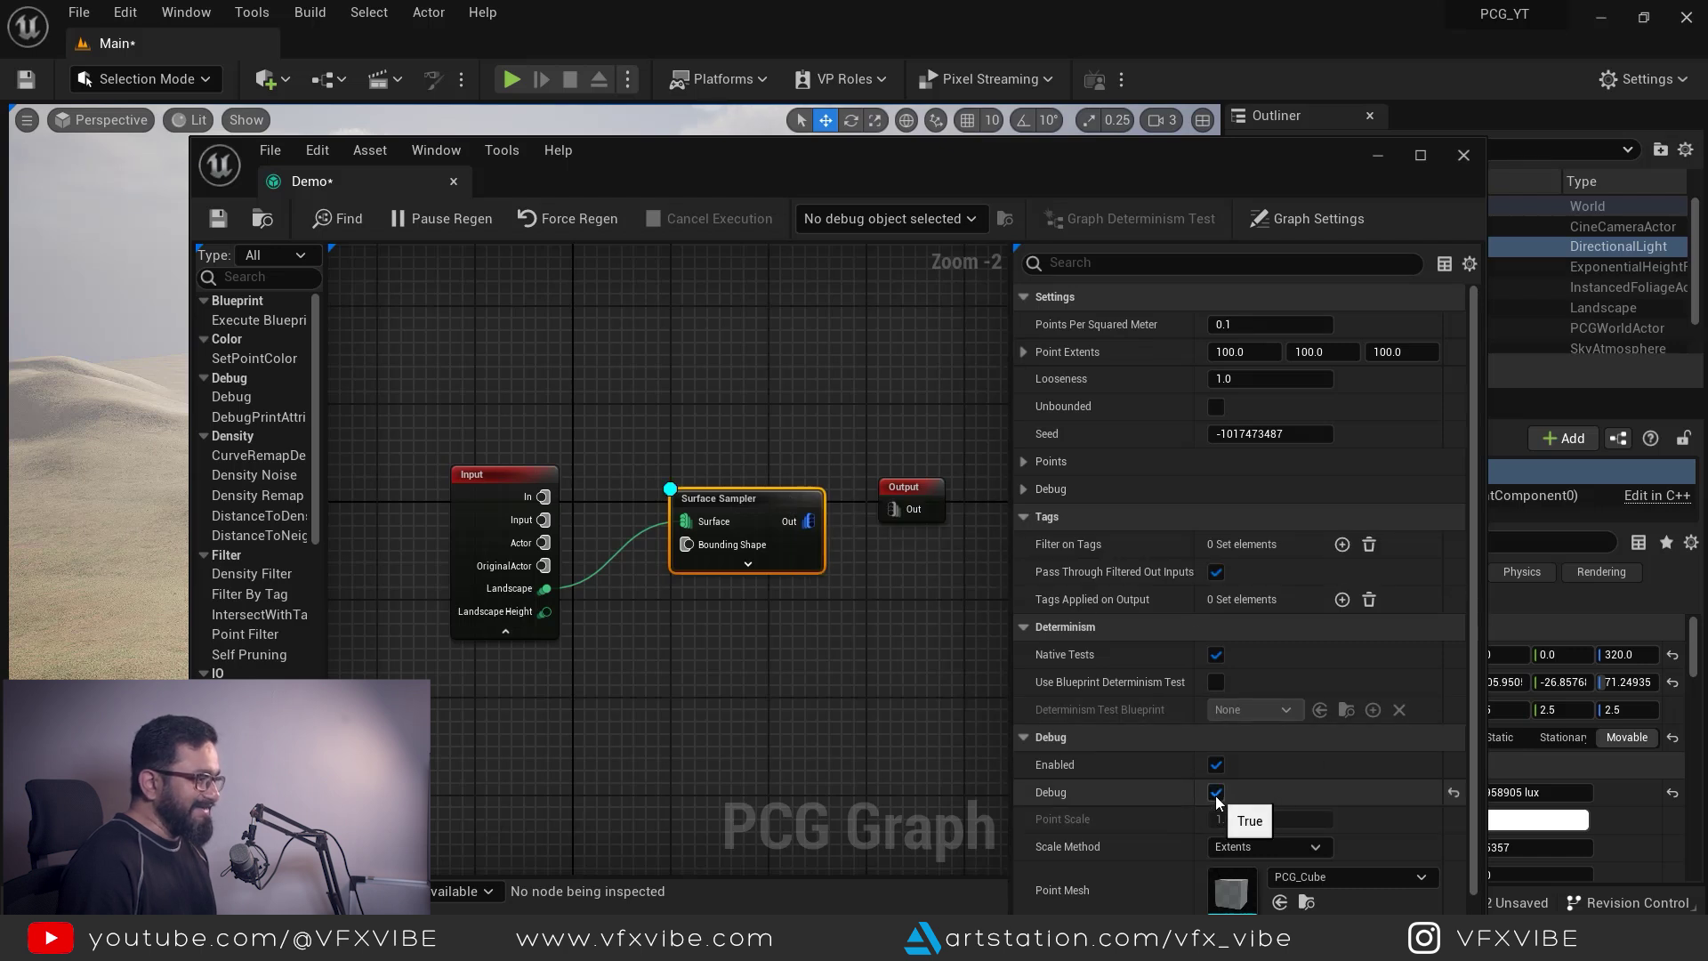
pyautogui.click(1215, 793)
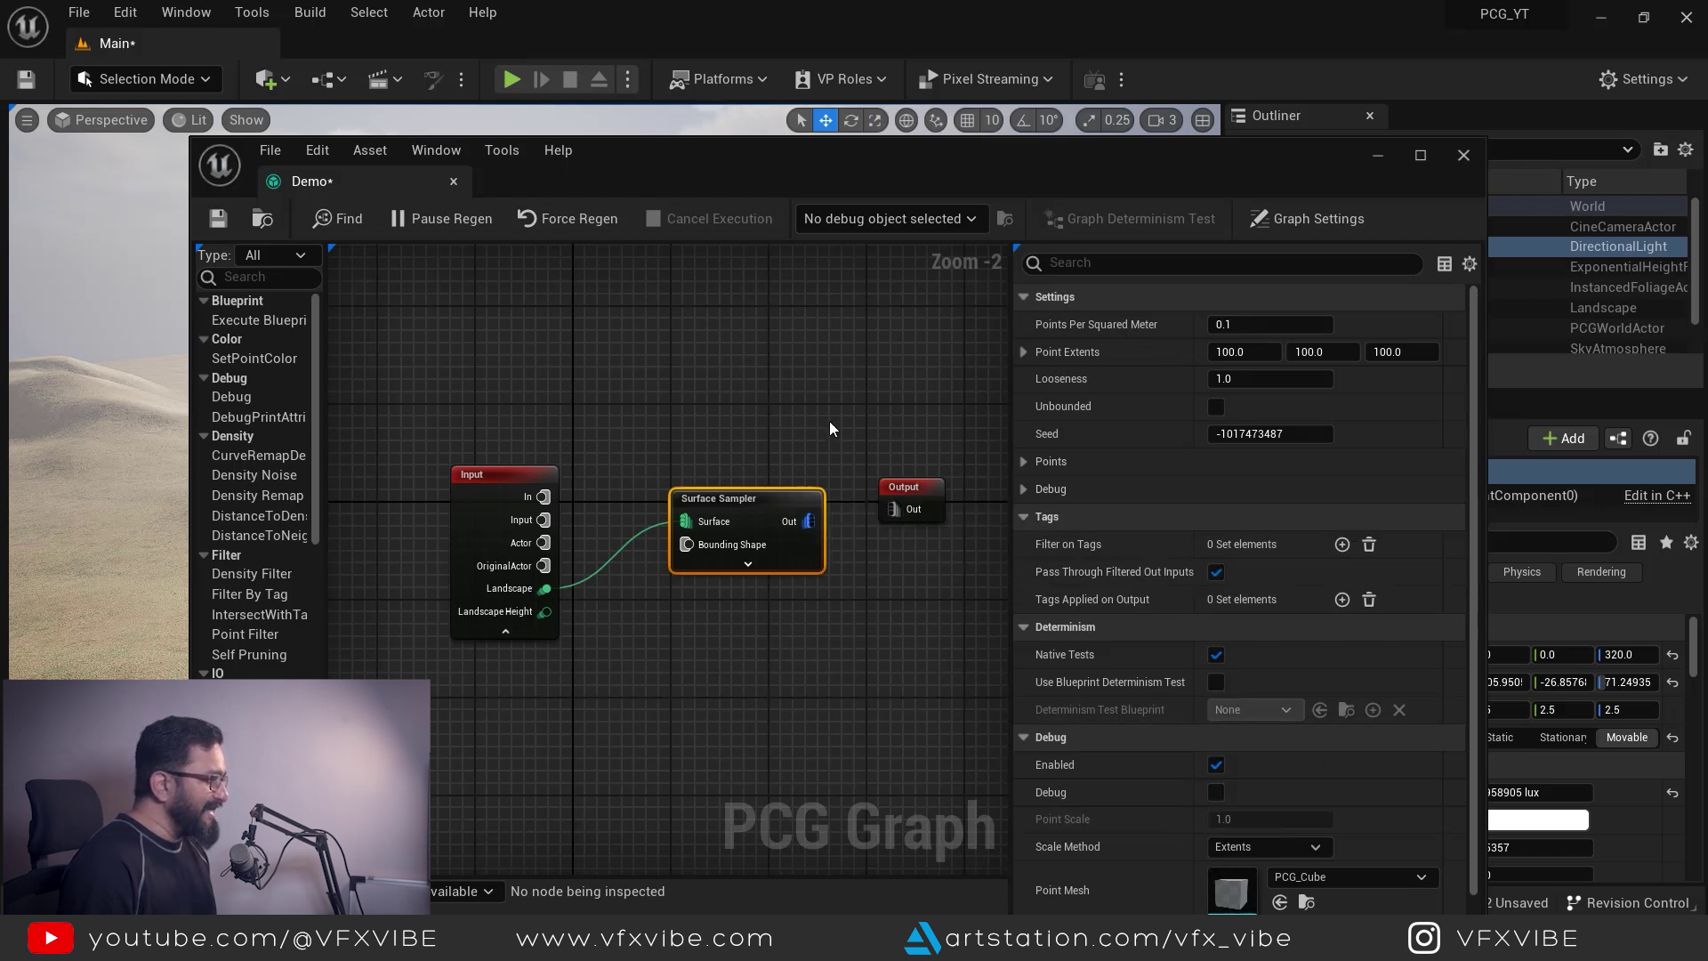
pyautogui.press('d')
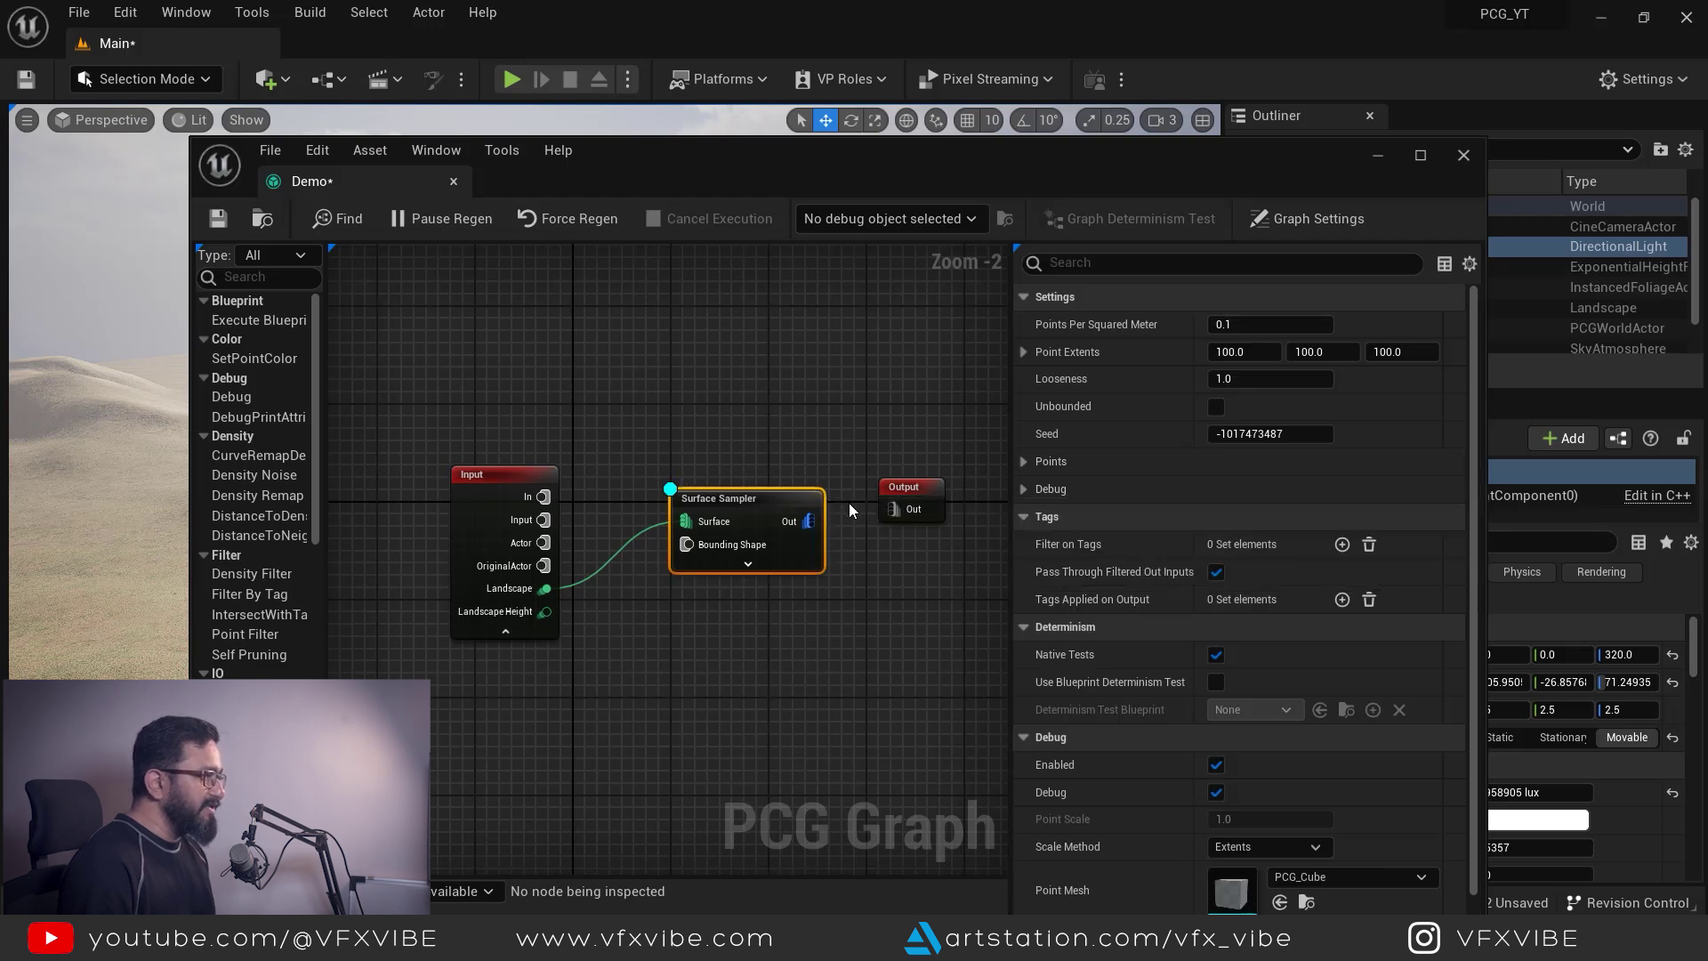
pyautogui.click(218, 218)
pyautogui.click(1378, 156)
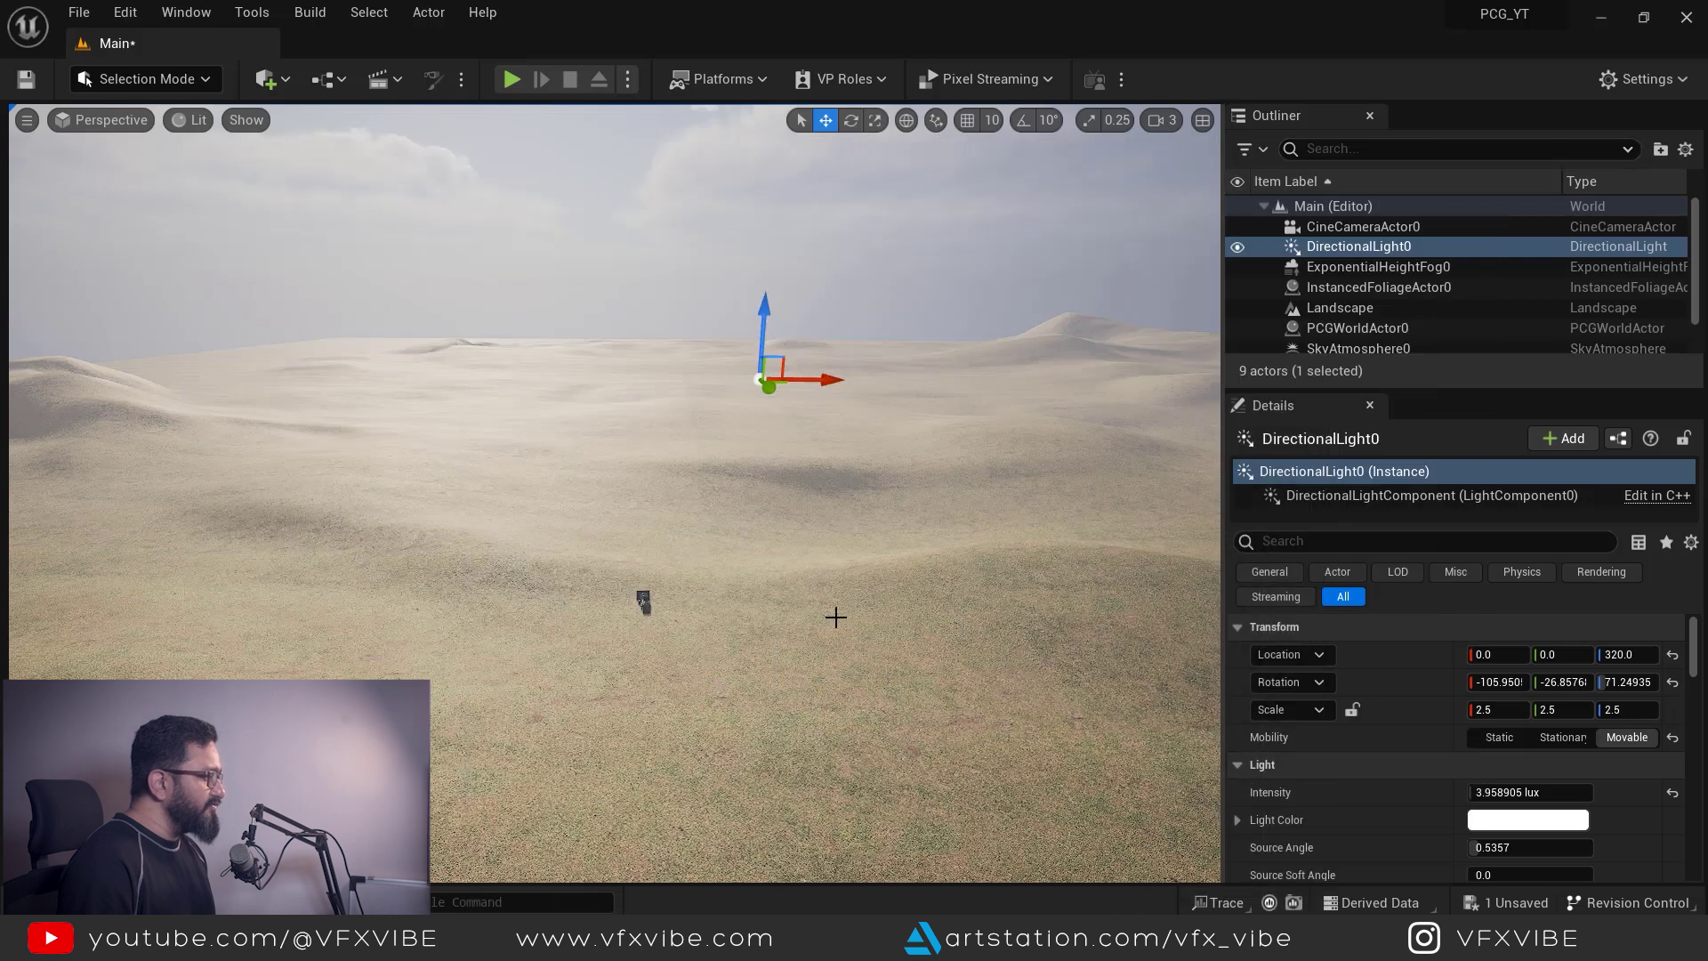
# Step: Disable the Static Mesh content filter and place the Demo PCG graph on the landscape in the level
pyautogui.hotkey('ctrl', 'space')
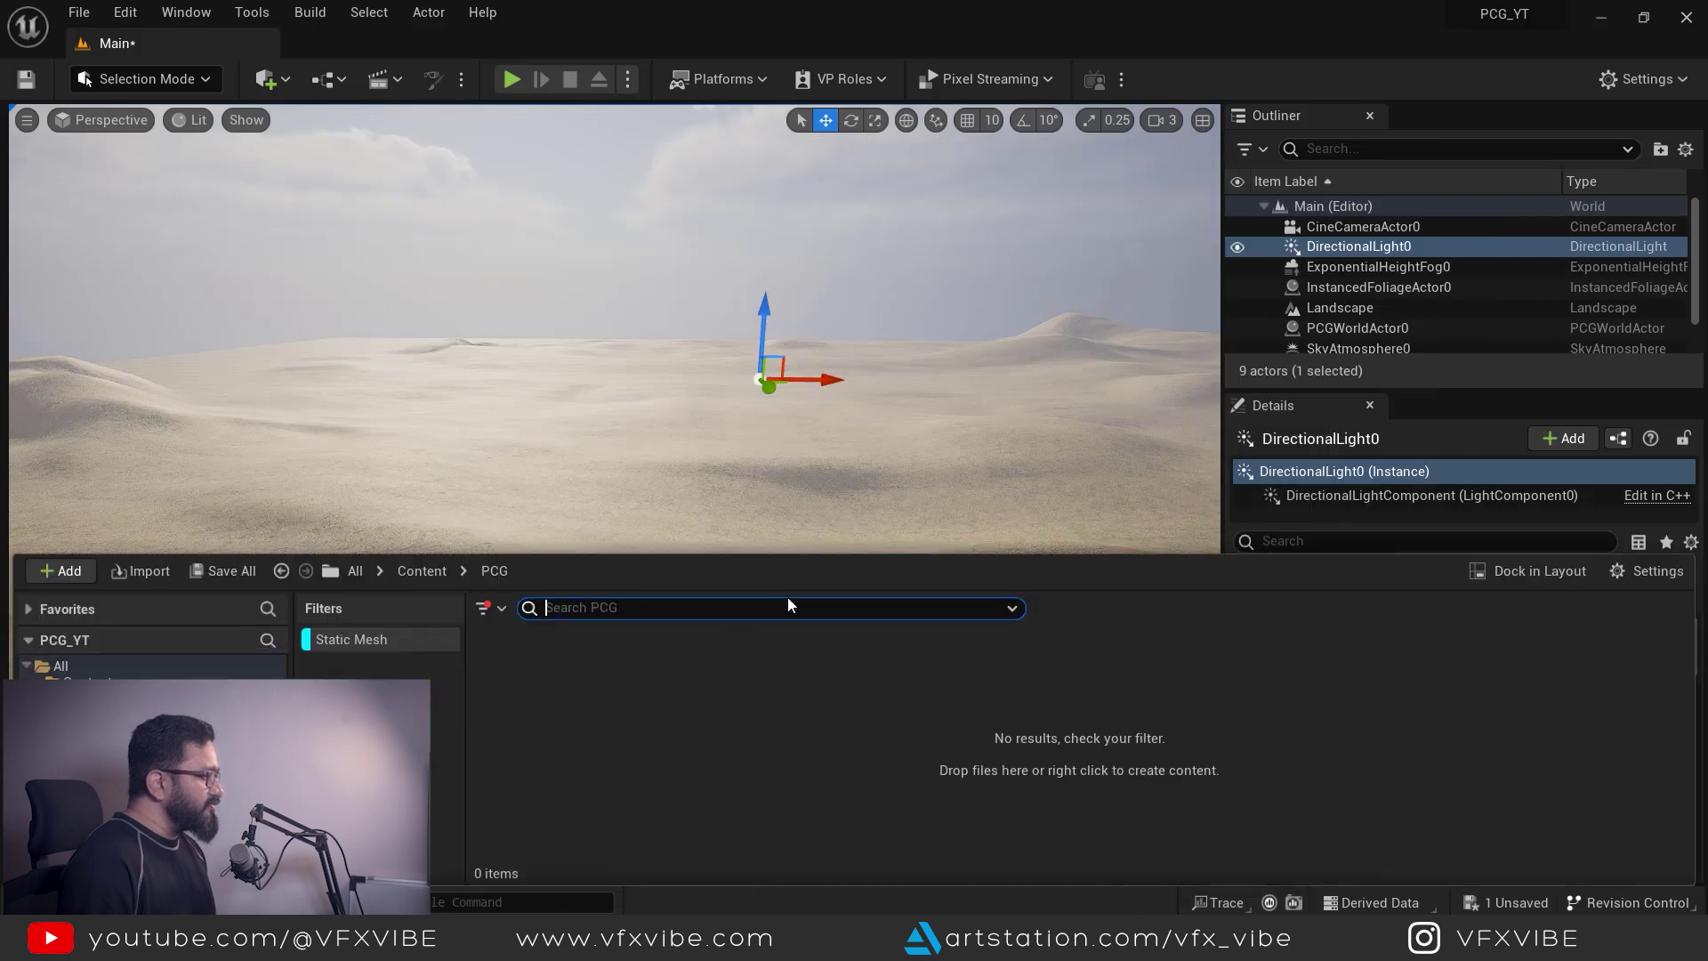
pyautogui.click(346, 644)
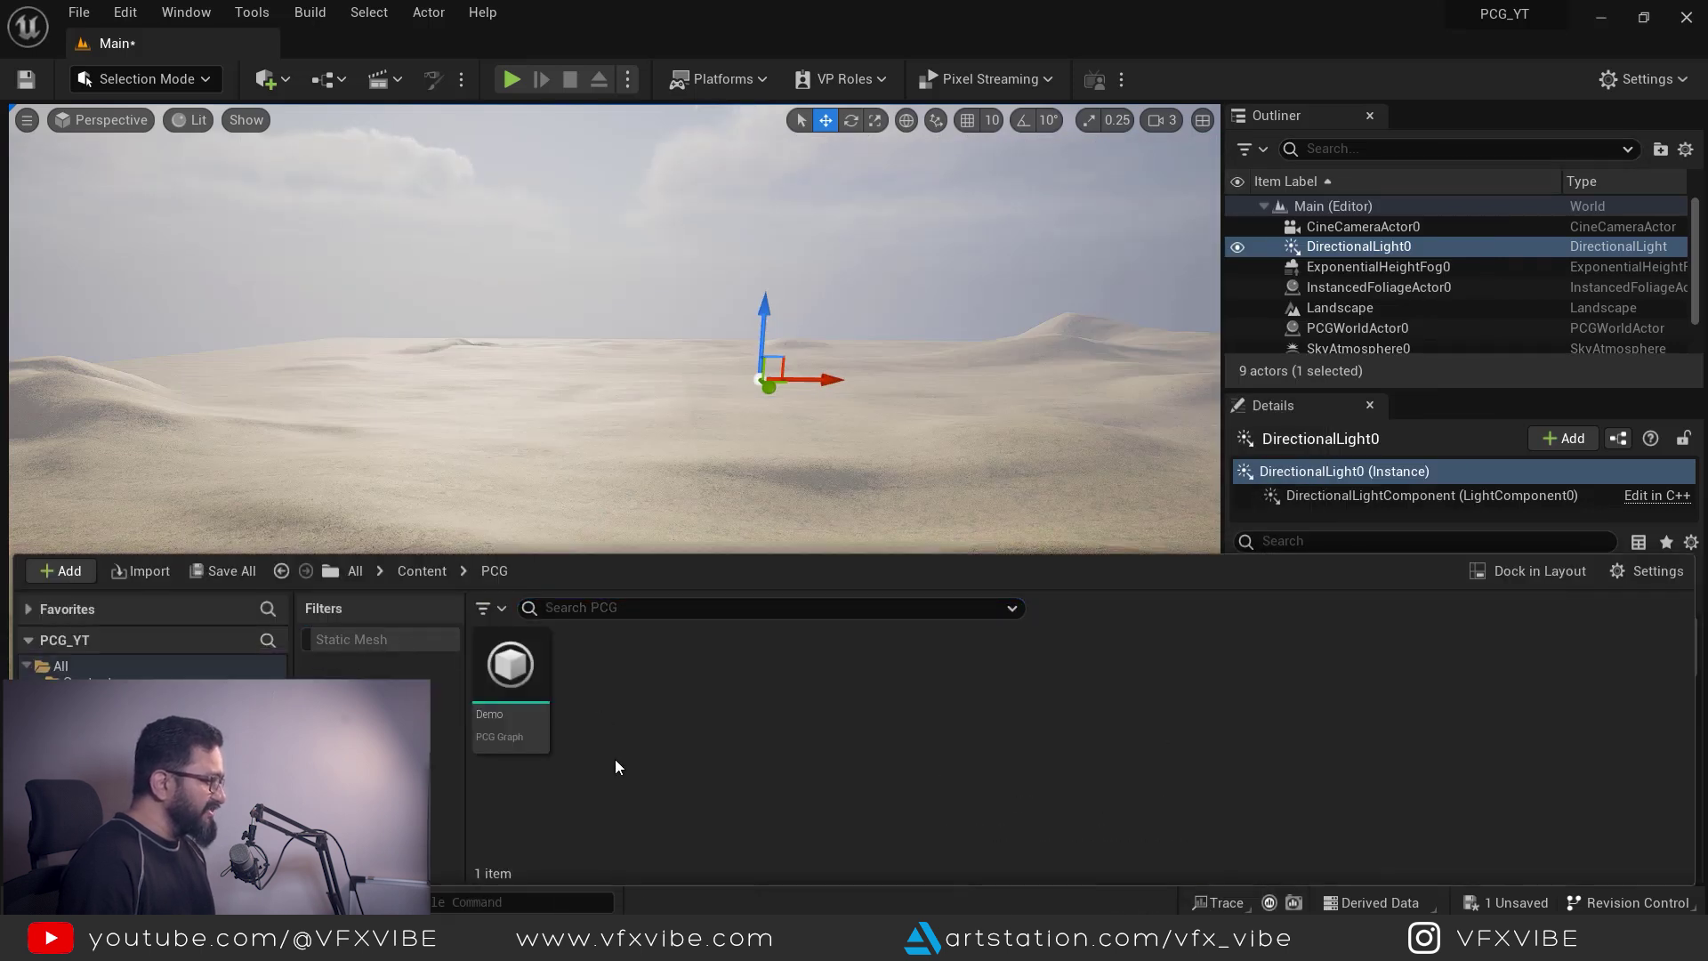
pyautogui.moveTo(513, 686); pyautogui.dragTo(739, 431)
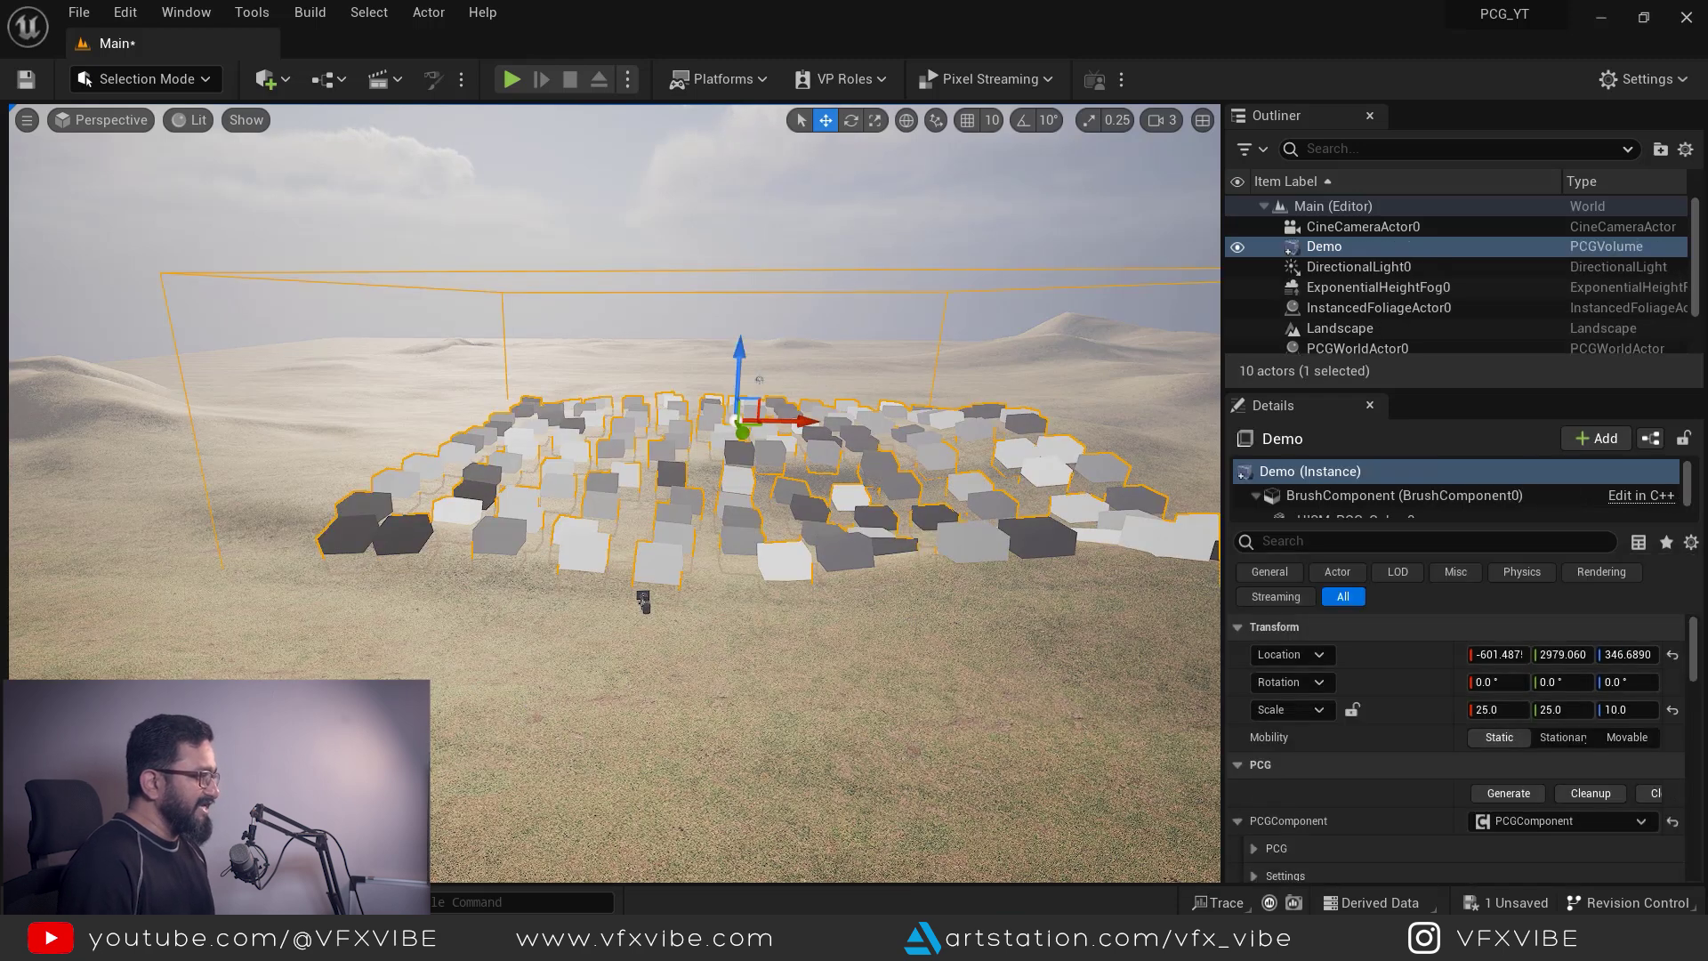
# Step: Scale the Demo PCG volume to 50 in both X and Y to cover more of the landscape
pyautogui.keyDown('alt'); pyautogui.moveTo(548, 697); pyautogui.dragTo(543, 622); pyautogui.keyUp('alt')
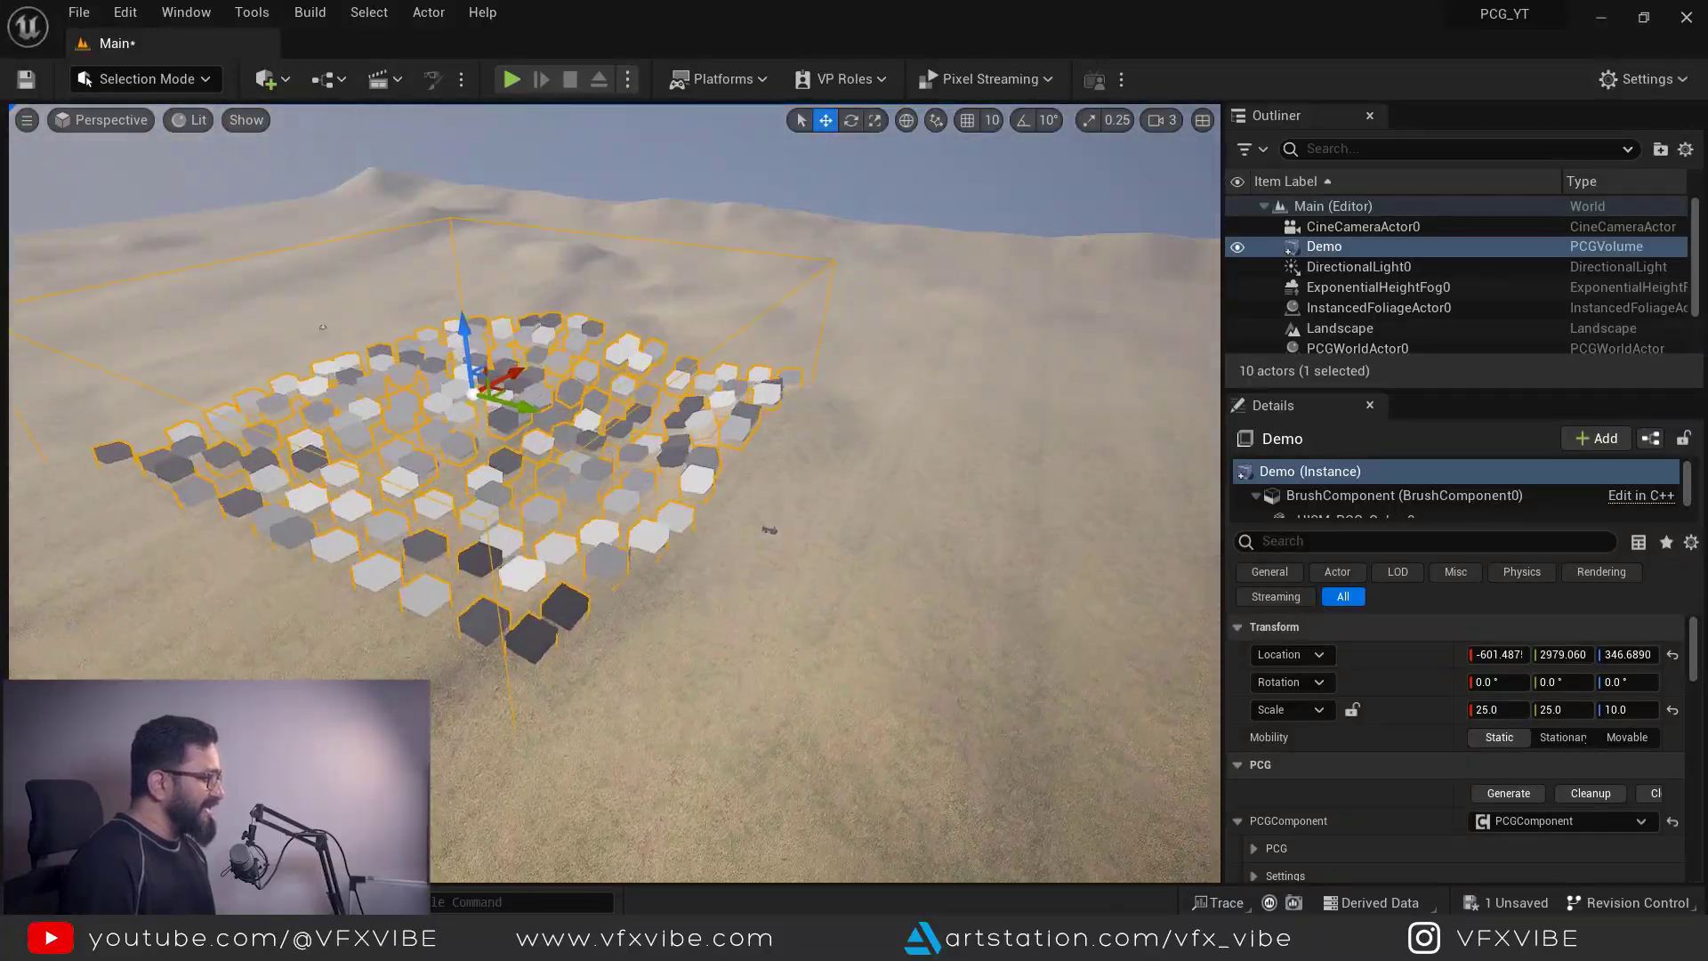
pyautogui.moveTo(769, 530); pyautogui.dragTo(769, 501, button='right')
pyautogui.click(1499, 709)
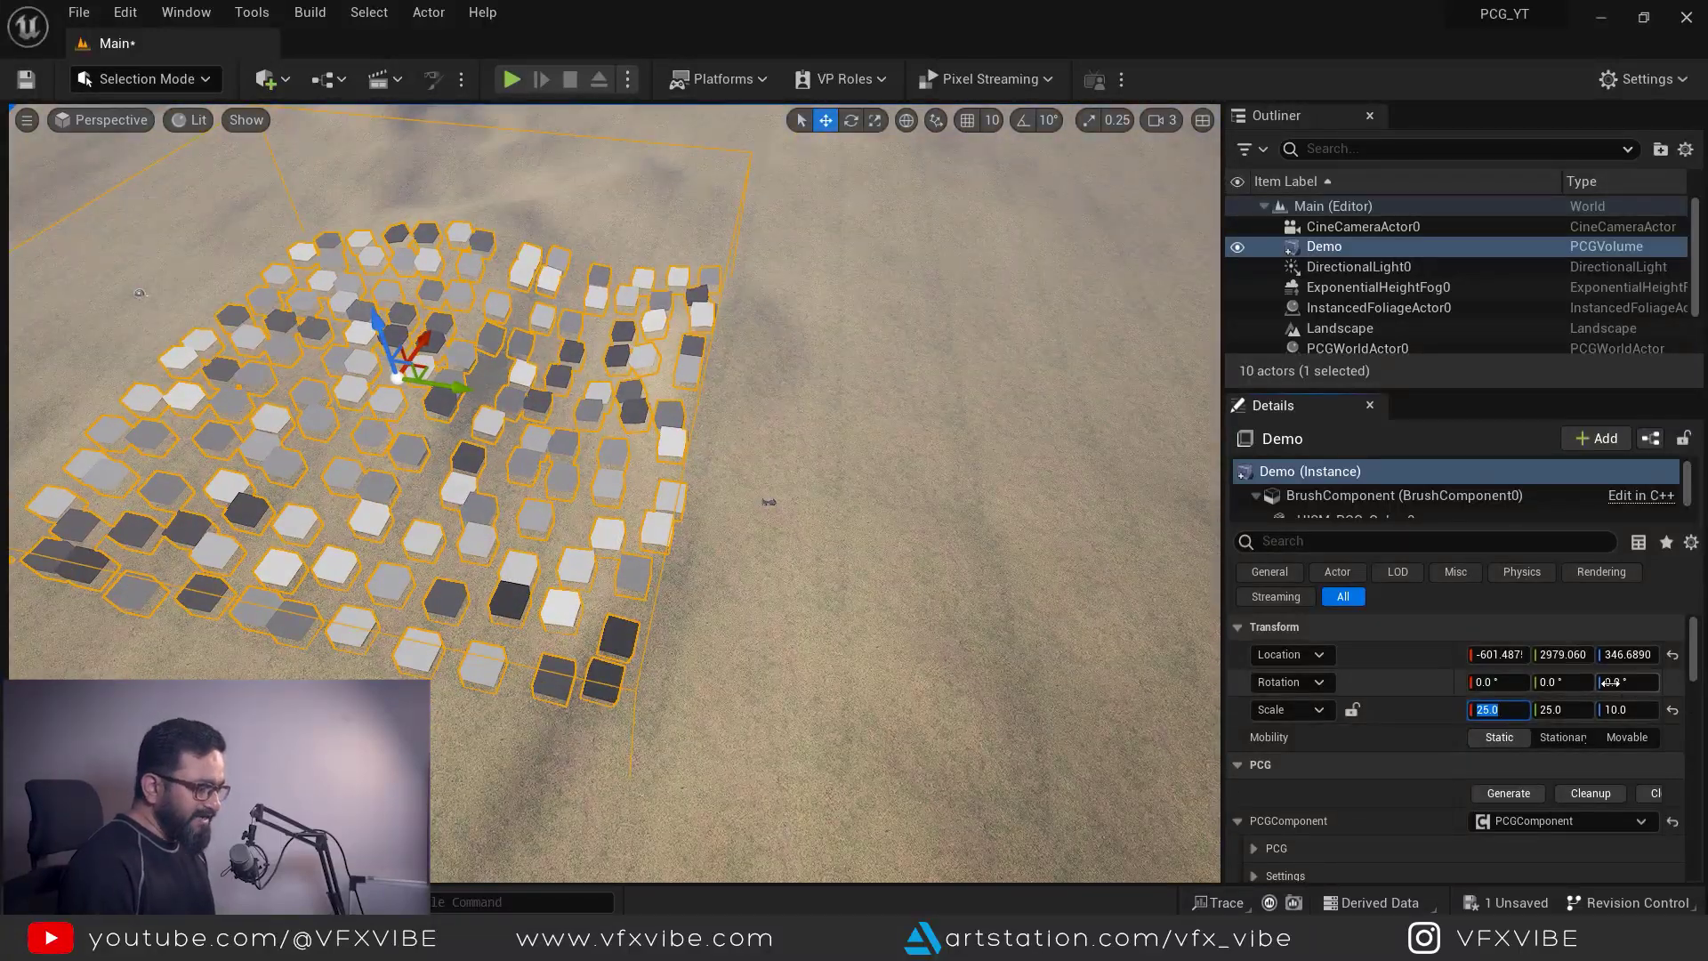
pyautogui.press('Return')
pyautogui.click(1576, 710)
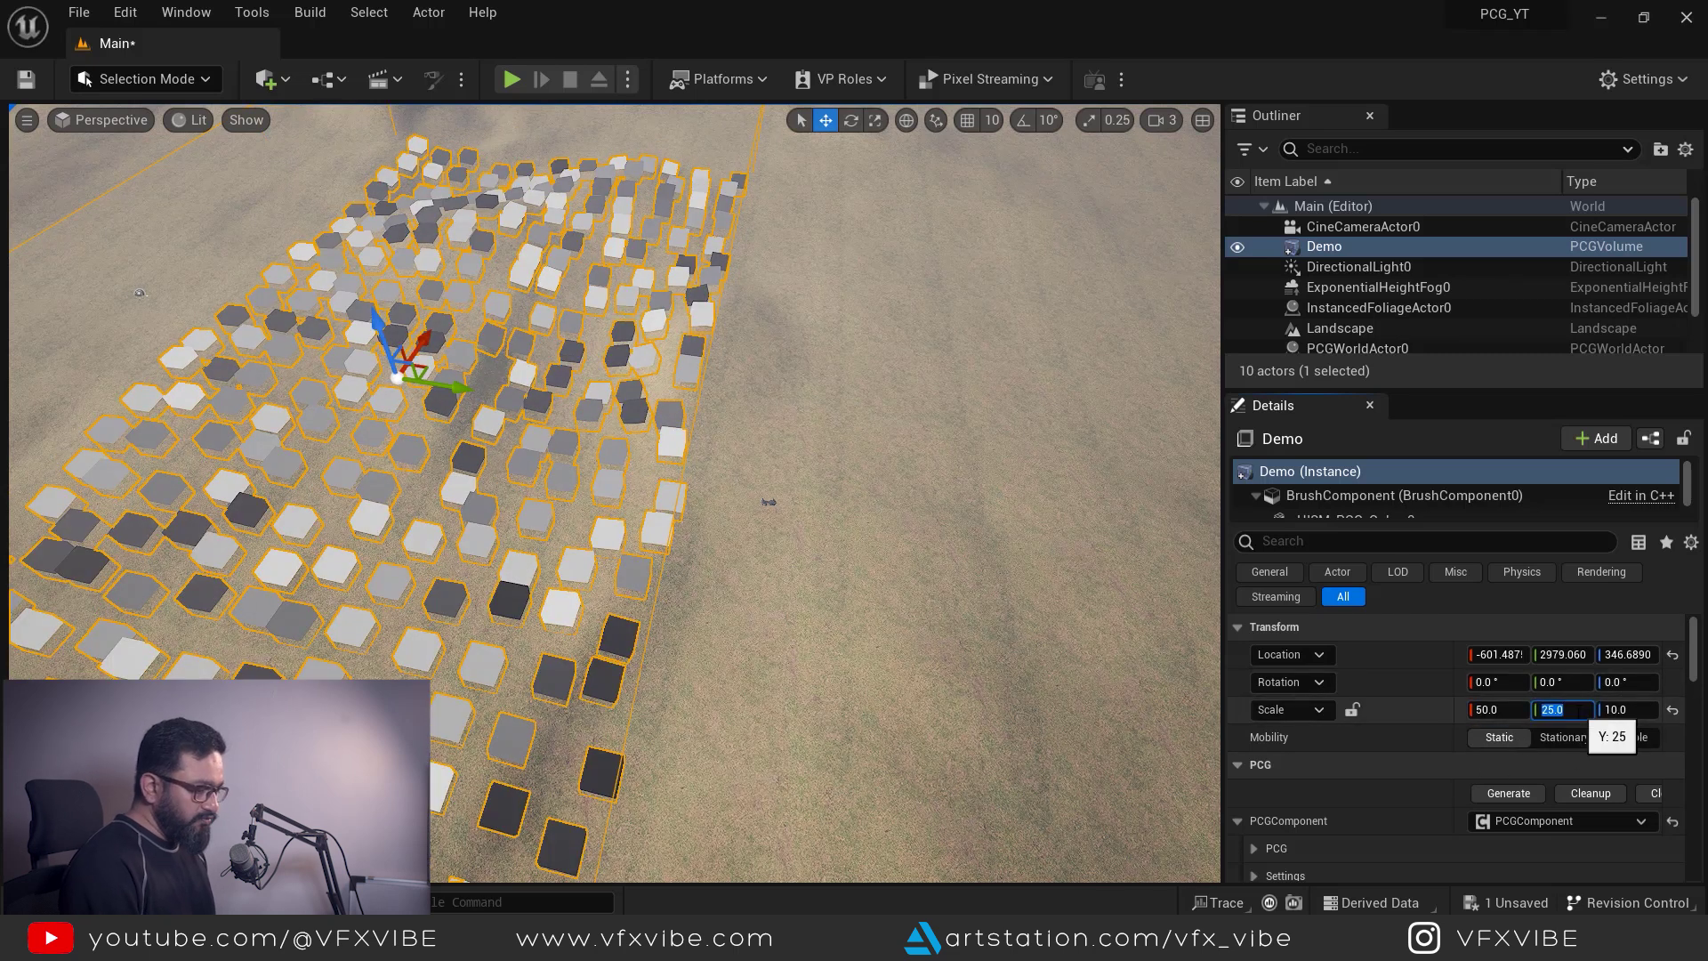
pyautogui.press('Return')
pyautogui.press('s')
pyautogui.moveTo(890, 534); pyautogui.dragTo(867, 414, button='right')
pyautogui.keyDown('alt'); pyautogui.moveTo(682, 495); pyautogui.dragTo(678, 529); pyautogui.keyUp('alt')
pyautogui.moveTo(679, 599)
pyautogui.keyDown('alt'); pyautogui.mouseDown()
pyautogui.moveTo(707, 594)
pyautogui.moveTo(556, 591)
pyautogui.moveTo(711, 592)
pyautogui.mouseUp(); pyautogui.keyUp('alt')
pyautogui.moveTo(683, 512); pyautogui.dragTo(707, 516, button='right')
# Step: Reopen the Demo graph and move its editor window aside to expose the debug cubes in the level, keeping the Surface Sampler selected
pyautogui.hotkey('ctrl', 'space')
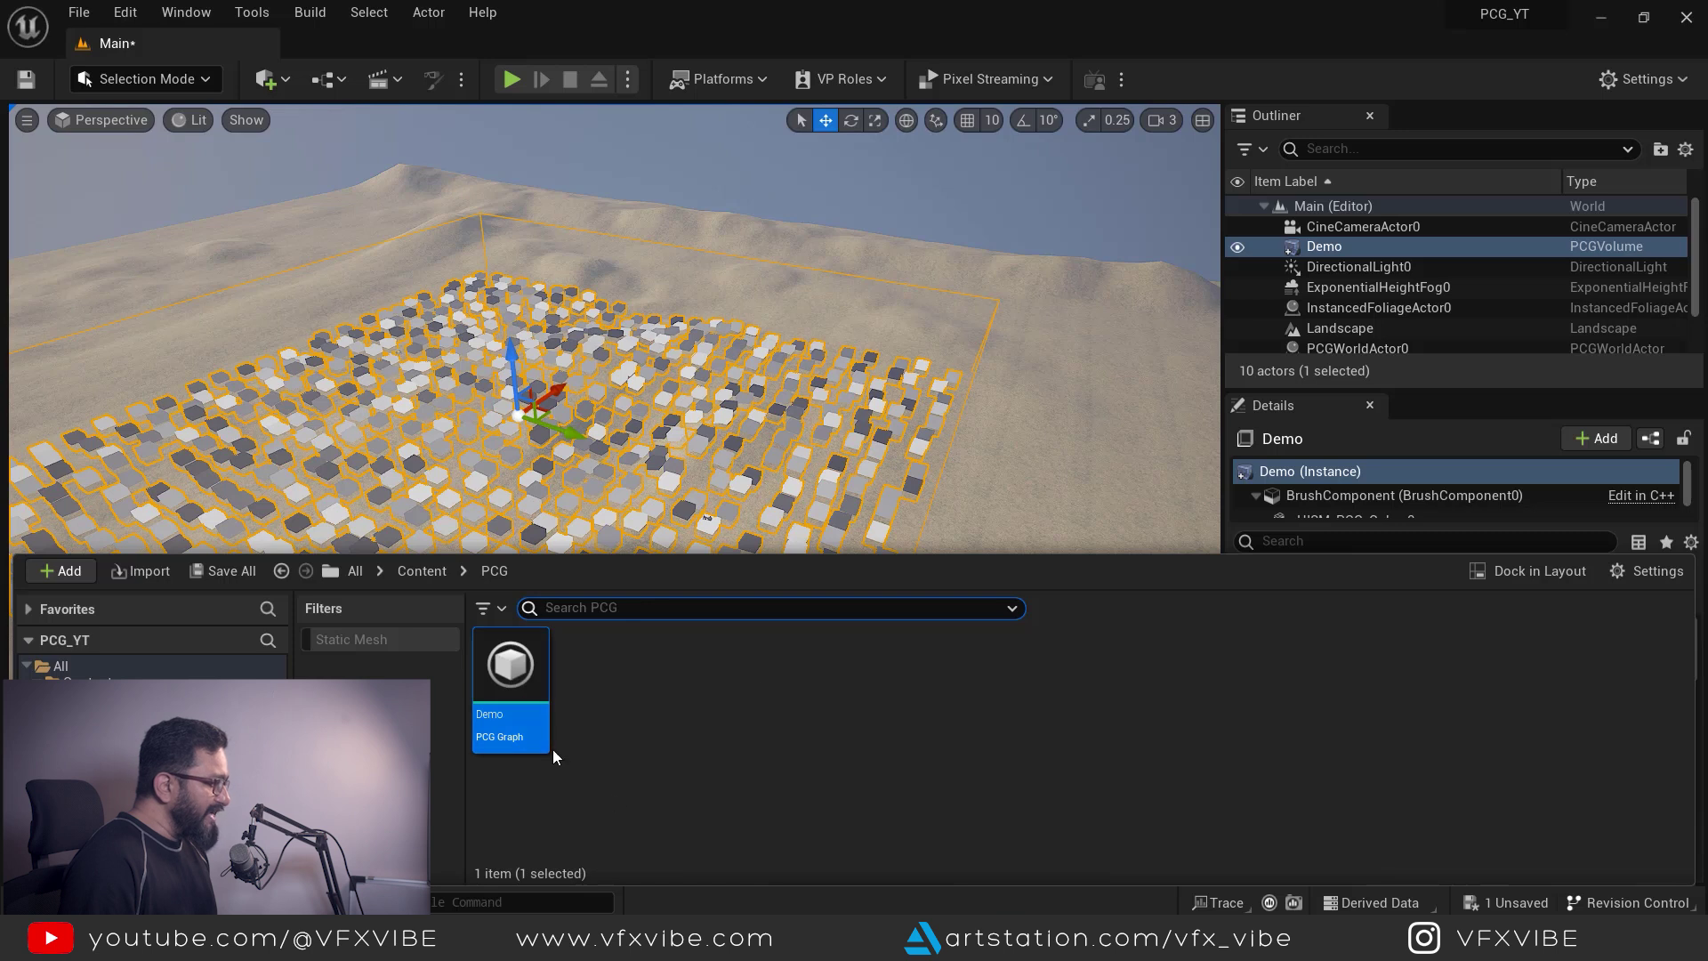
pyautogui.doubleClick(510, 680)
pyautogui.moveTo(829, 385); pyautogui.dragTo(713, 394, button='right')
pyautogui.moveTo(659, 506); pyautogui.dragTo(673, 531)
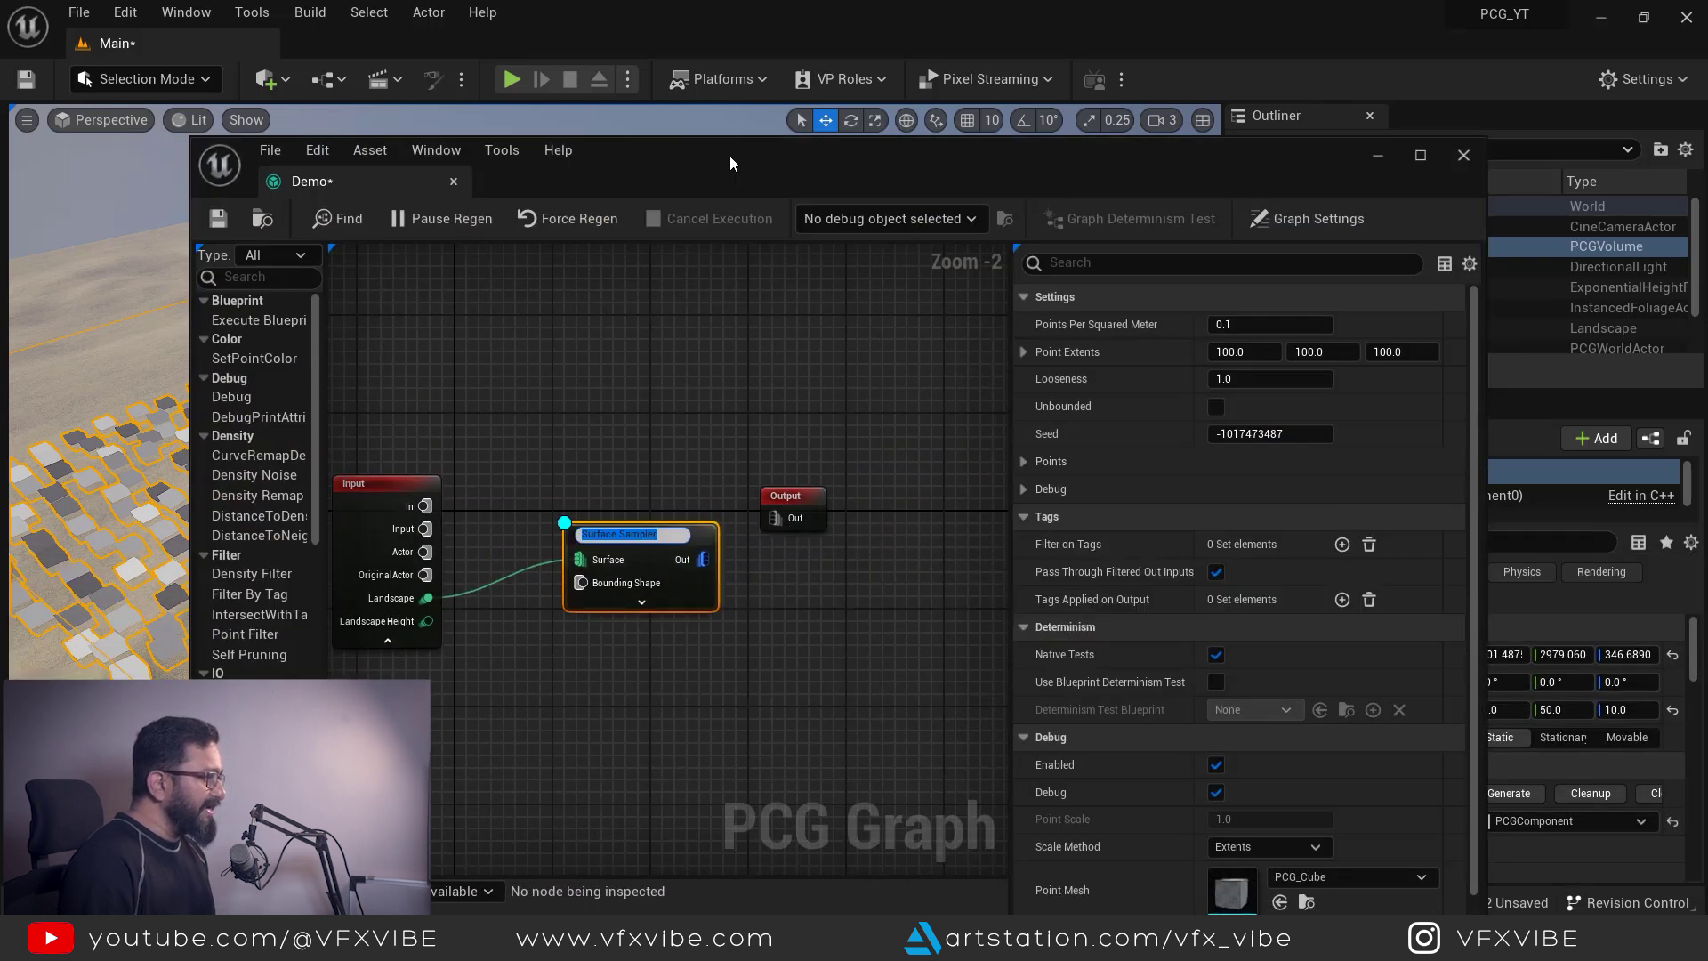
pyautogui.moveTo(730, 157); pyautogui.dragTo(1004, 160)
pyautogui.click(968, 548)
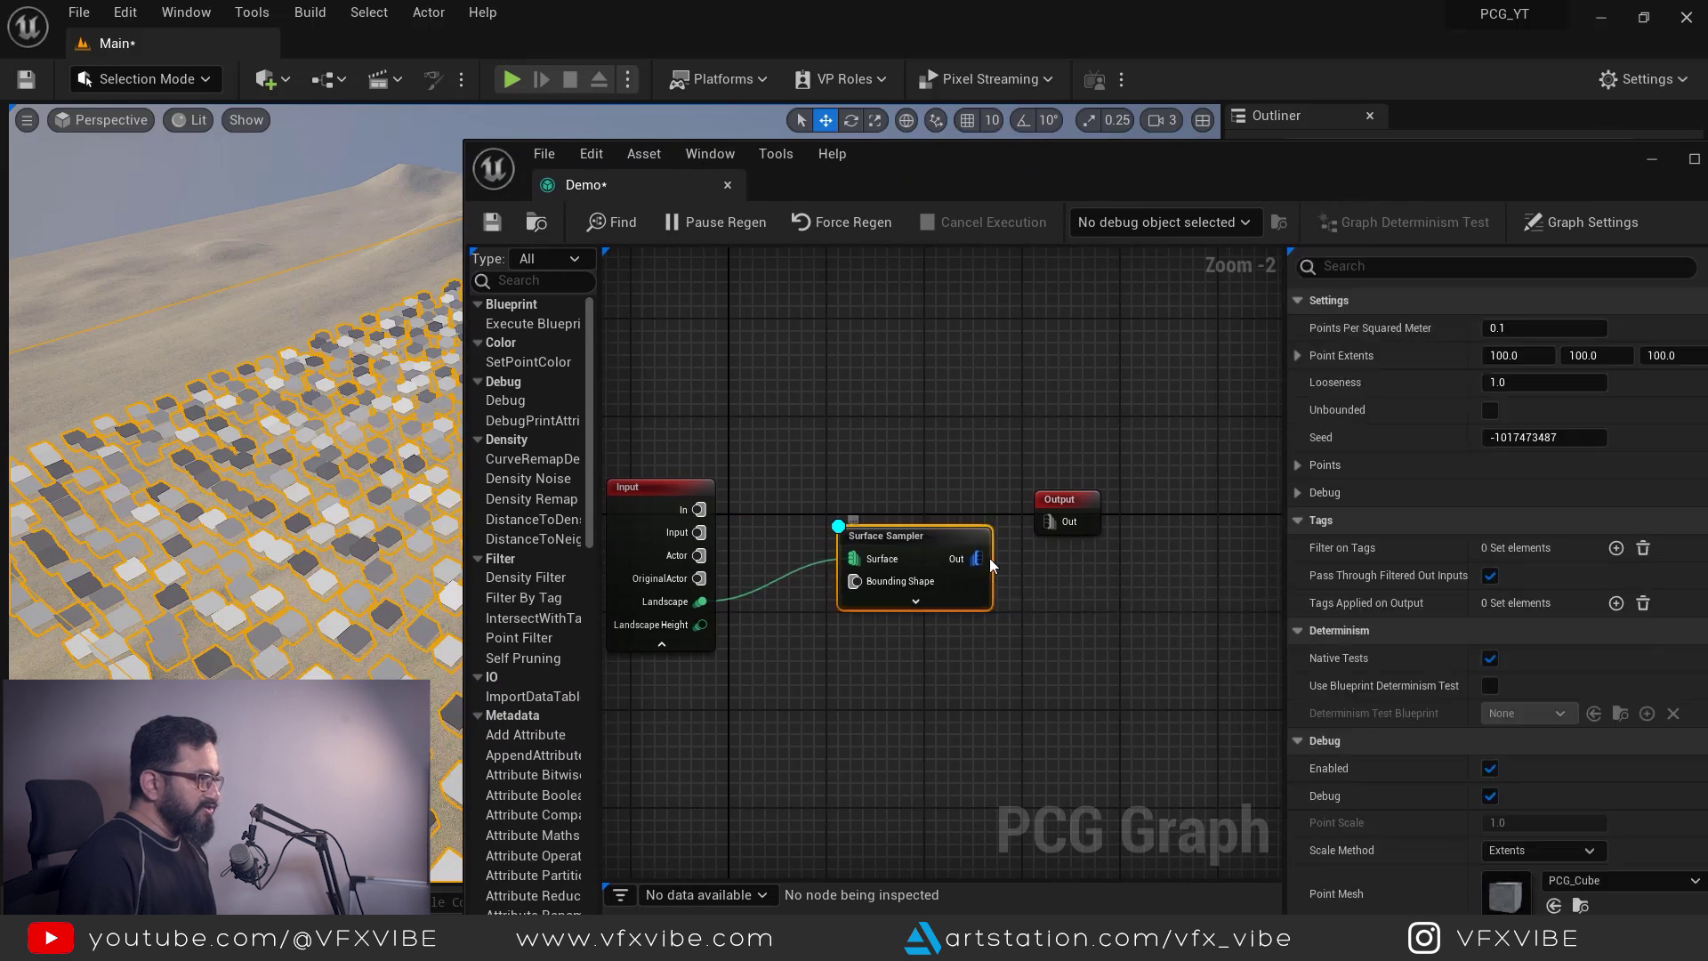
# Step: Set the Surface Sampler's Point Extents to 5 in X, Y and Z
pyautogui.click(1504, 355)
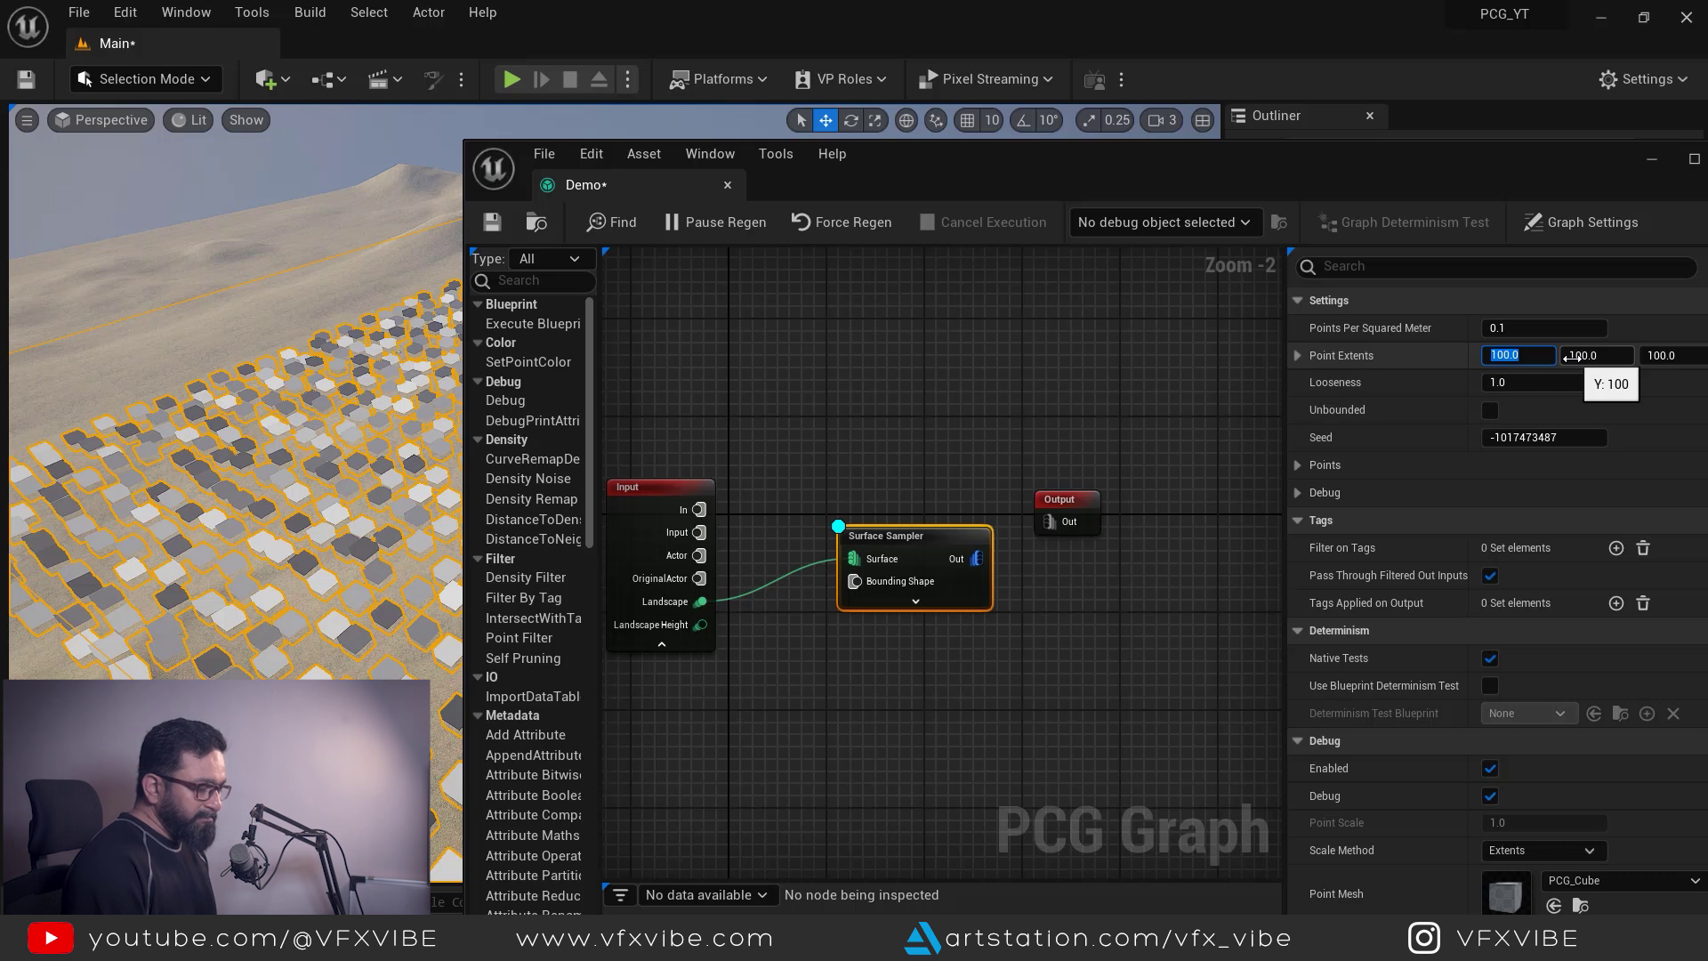
pyautogui.press('Return')
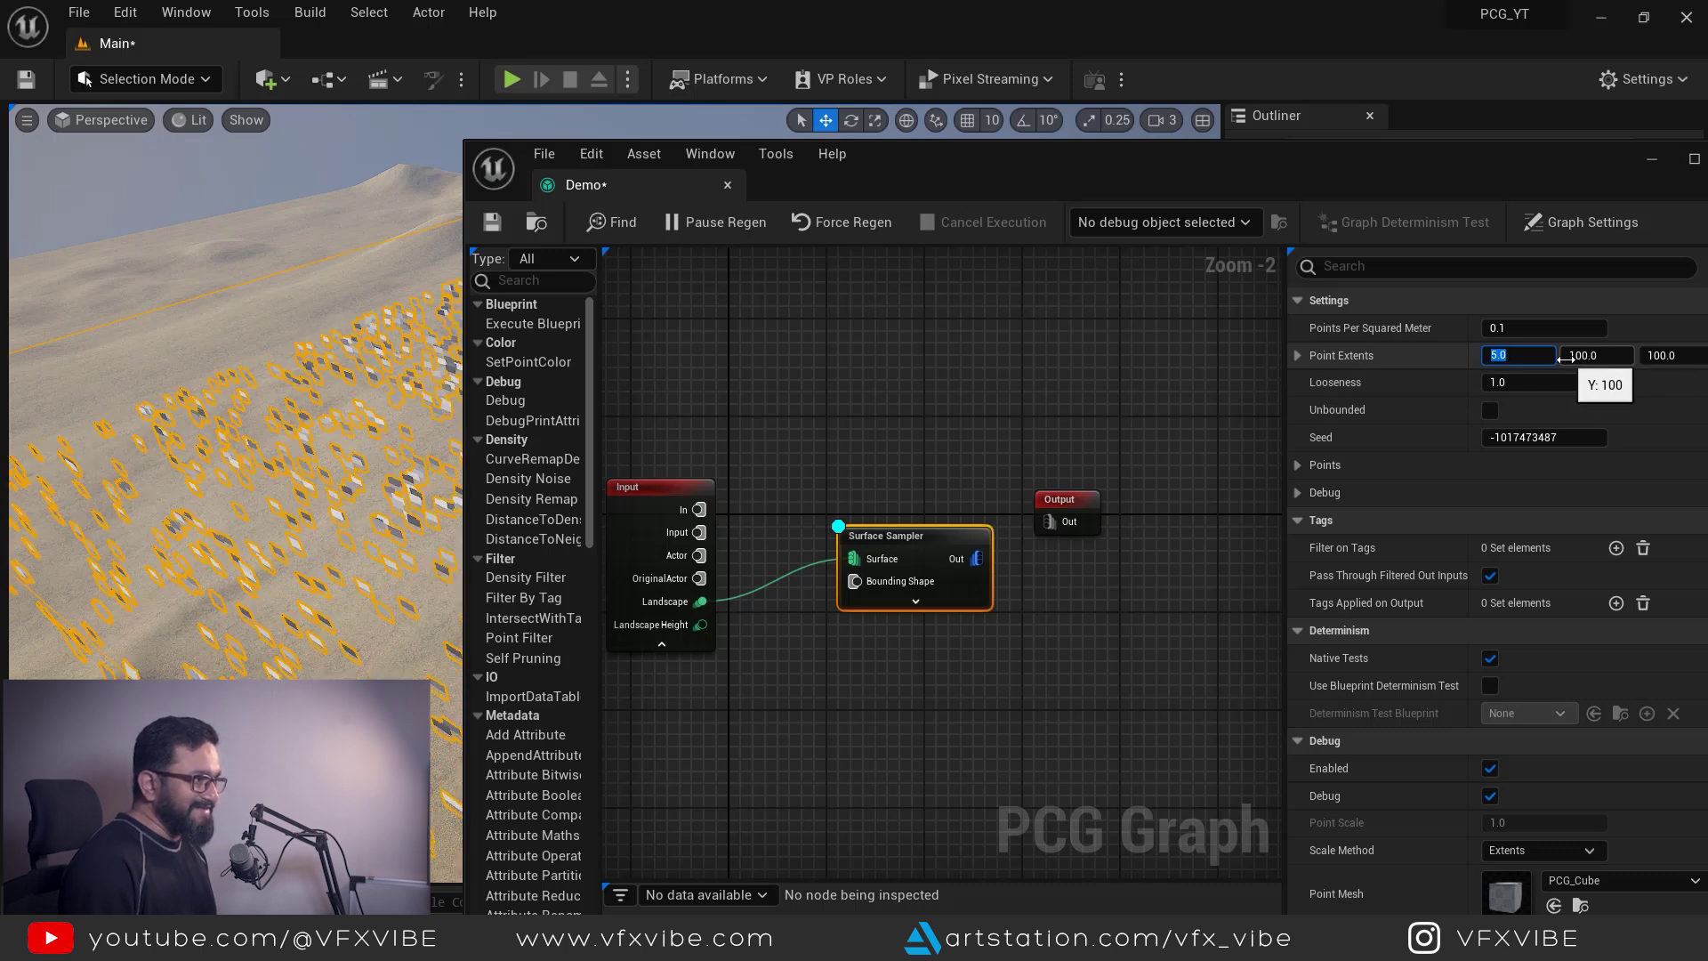
pyautogui.click(1570, 355)
pyautogui.write('5')
pyautogui.press('Return')
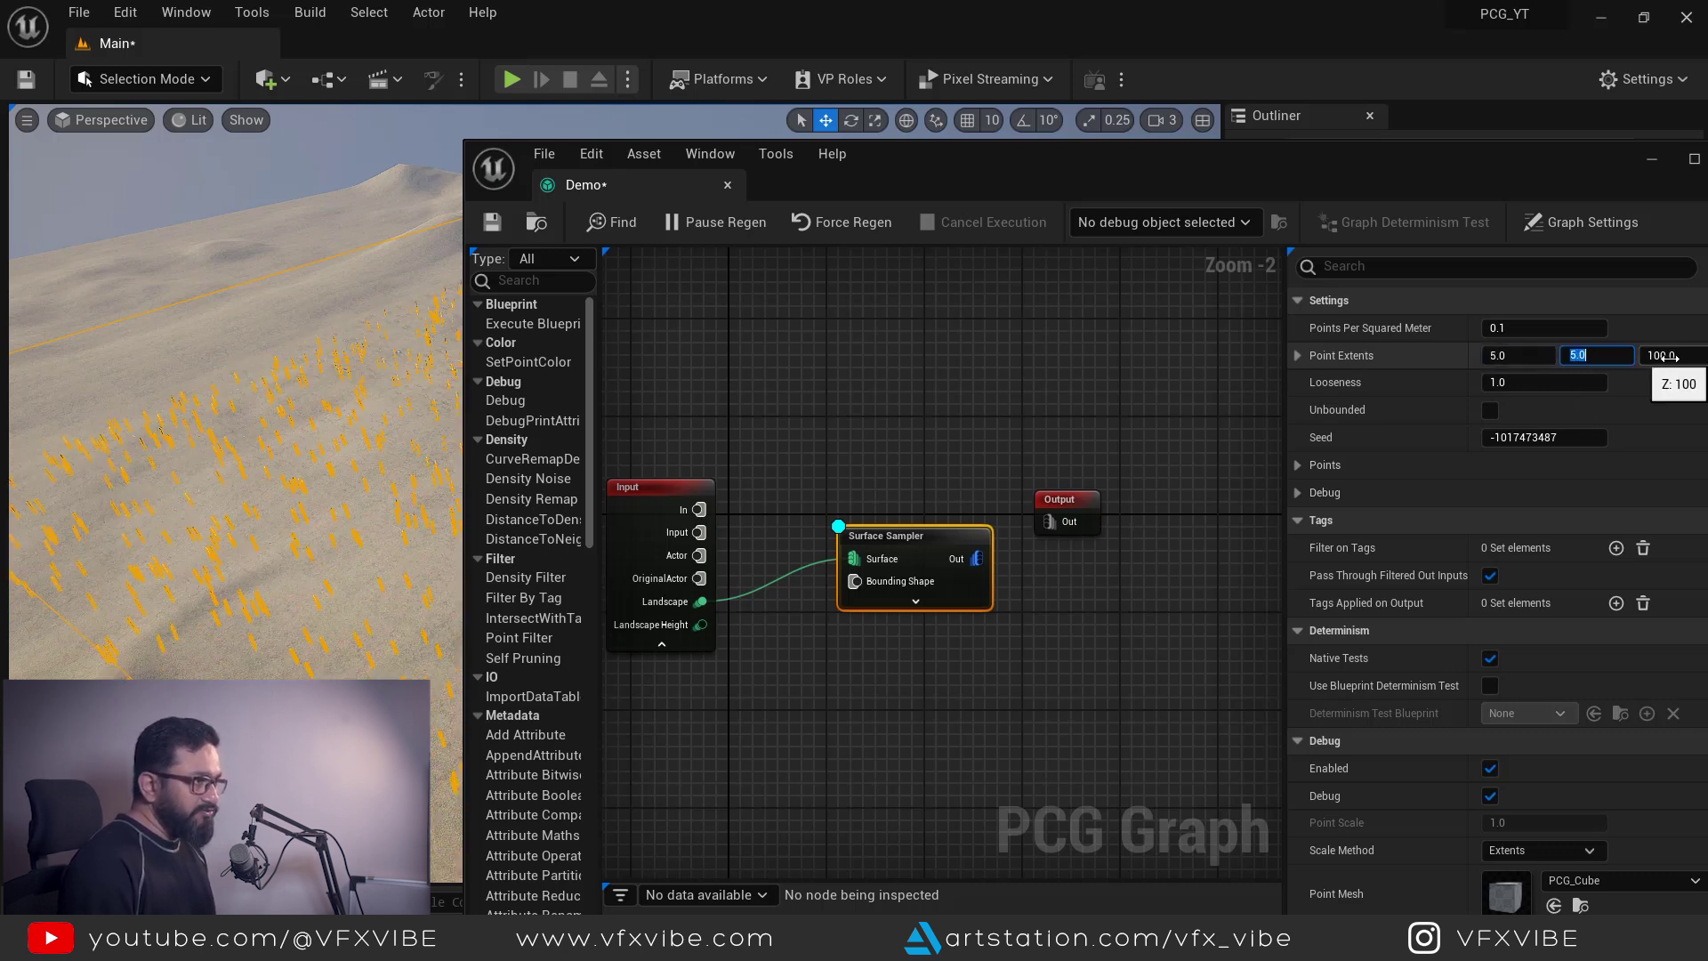
pyautogui.click(1681, 356)
pyautogui.write('5')
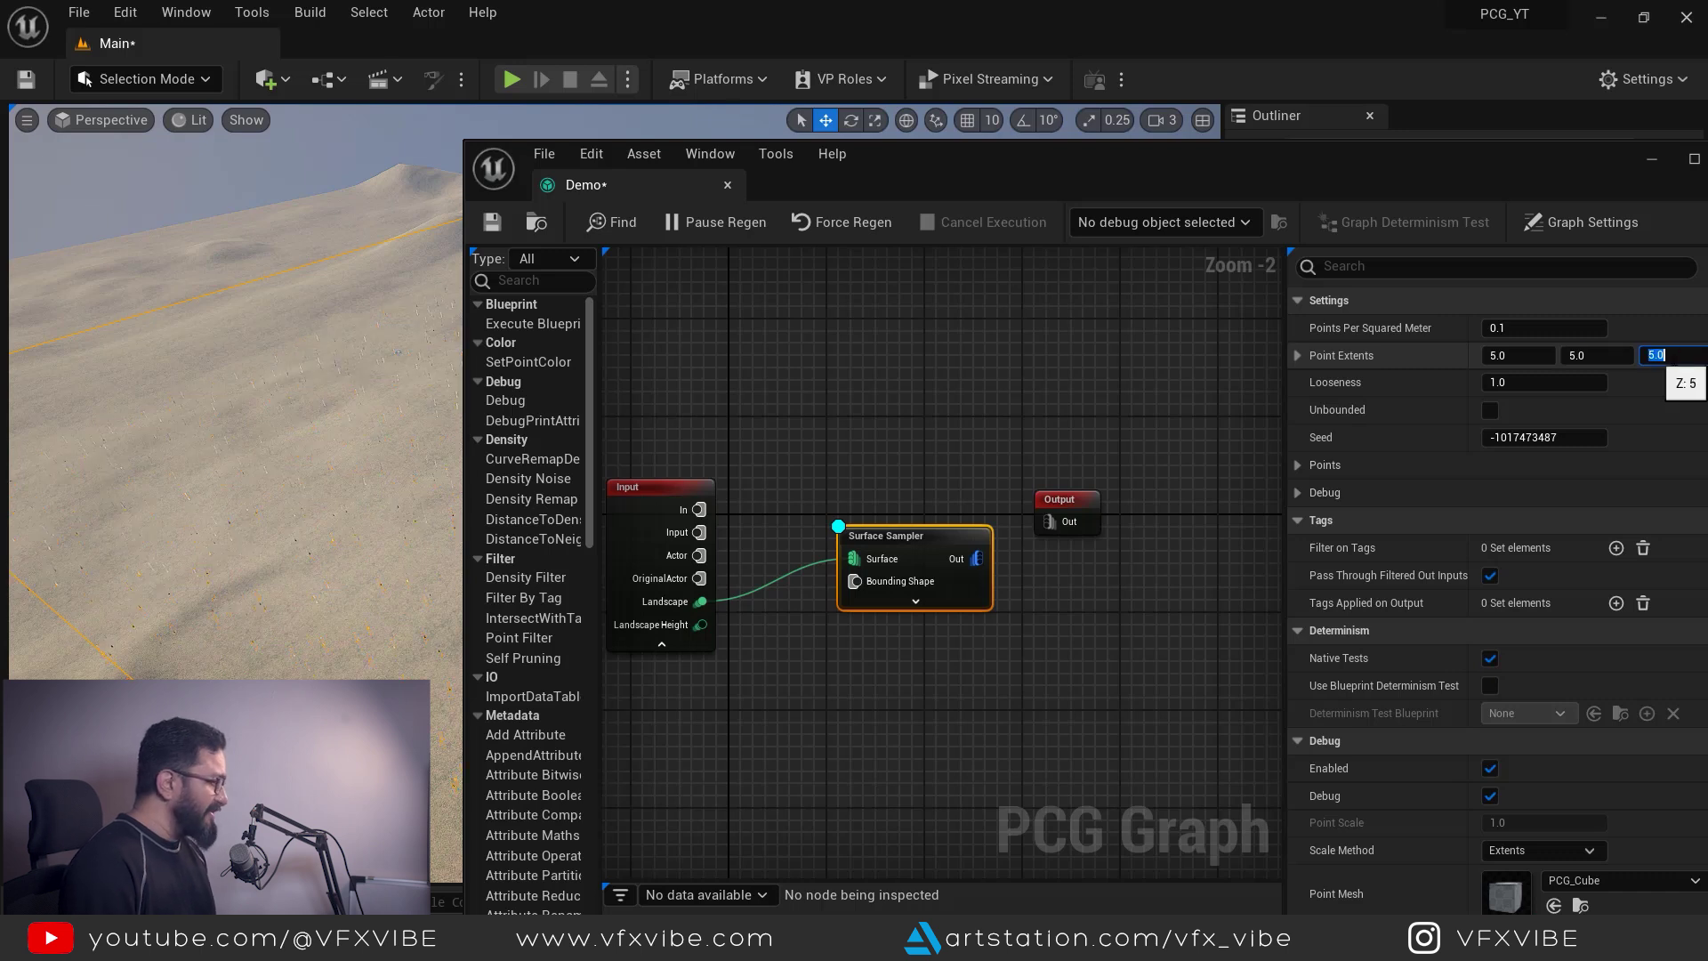
pyautogui.press('Return')
pyautogui.moveTo(389, 604); pyautogui.dragTo(455, 579, button='right')
pyautogui.press('w')
pyautogui.moveTo(280, 356); pyautogui.dragTo(258, 357, button='right')
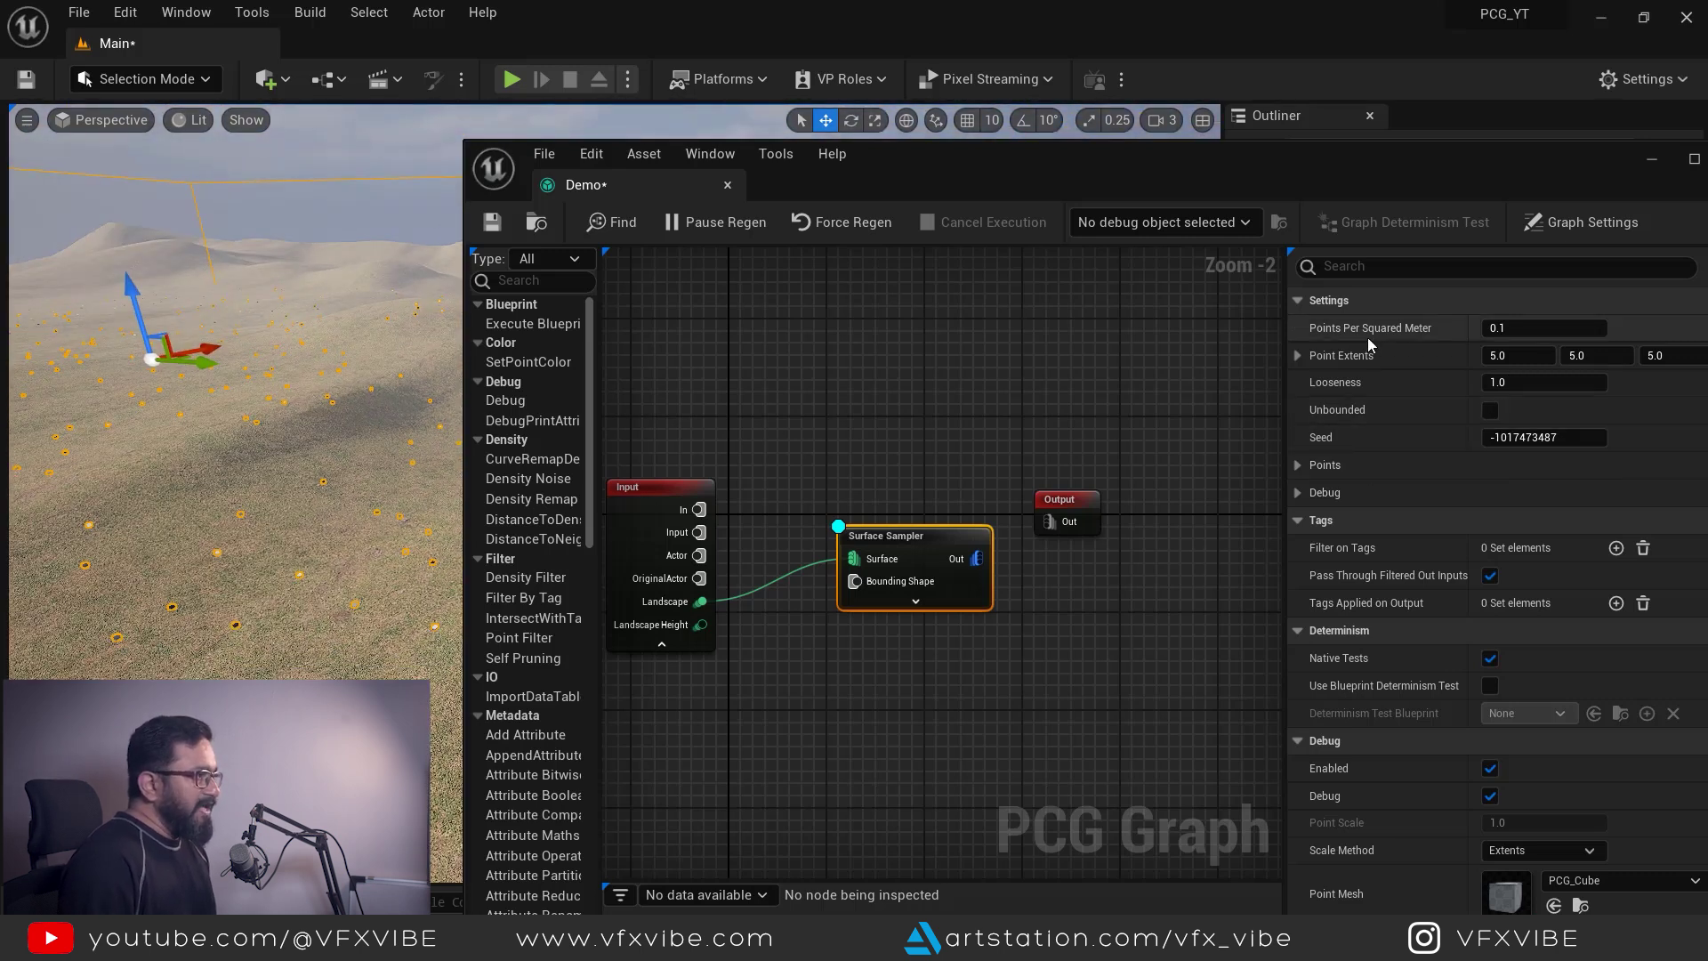
pyautogui.moveTo(1167, 155); pyautogui.dragTo(1213, 174)
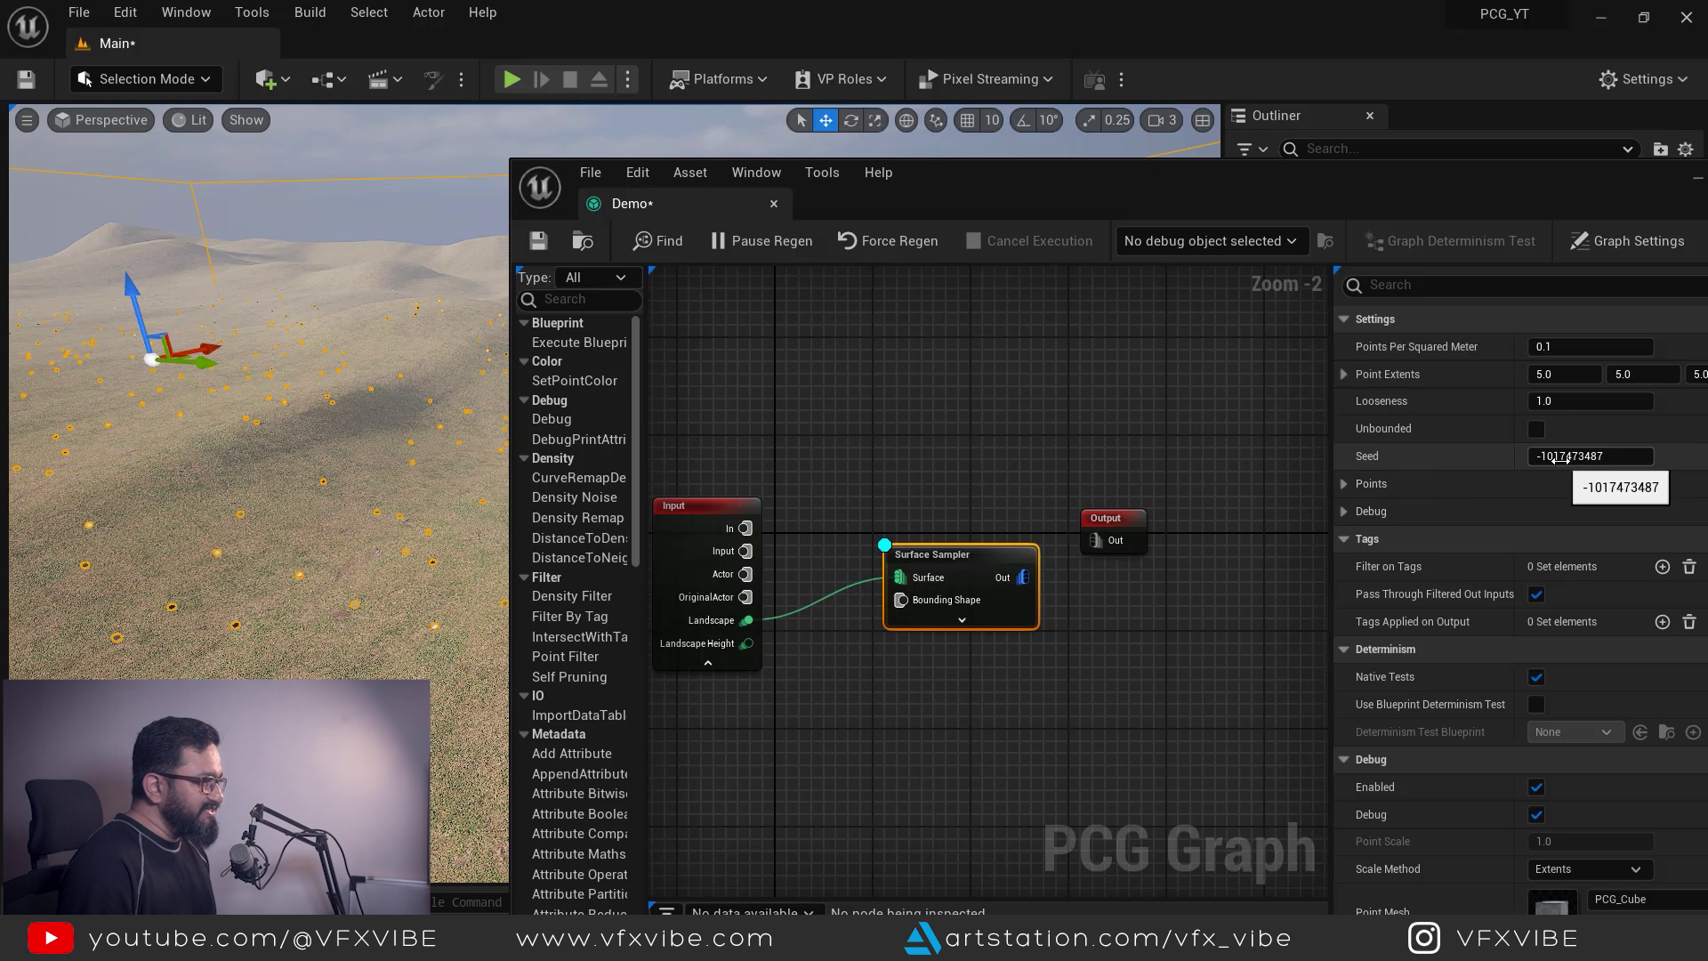
pyautogui.moveTo(1561, 457); pyautogui.dragTo(1619, 402)
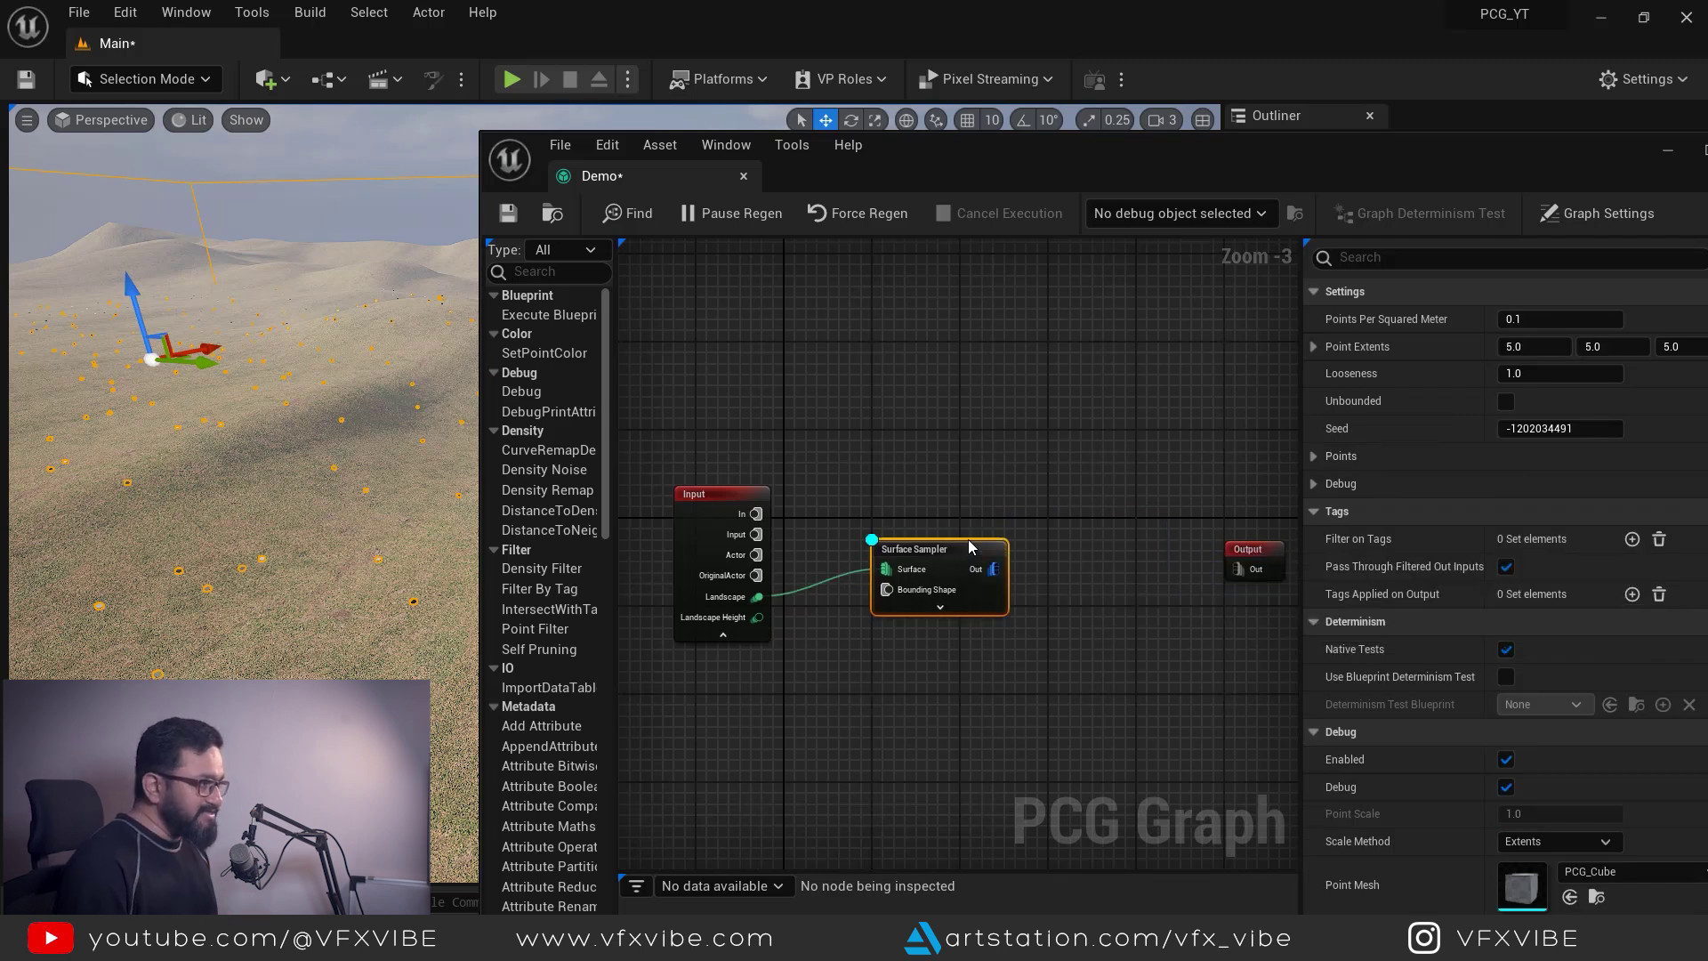
# Step: Add a Transform Points node fed by the Surface Sampler's output and line it up between the Surface Sampler and Output nodes
pyautogui.moveTo(994, 571)
pyautogui.moveTo(994, 571); pyautogui.dragTo(1092, 456)
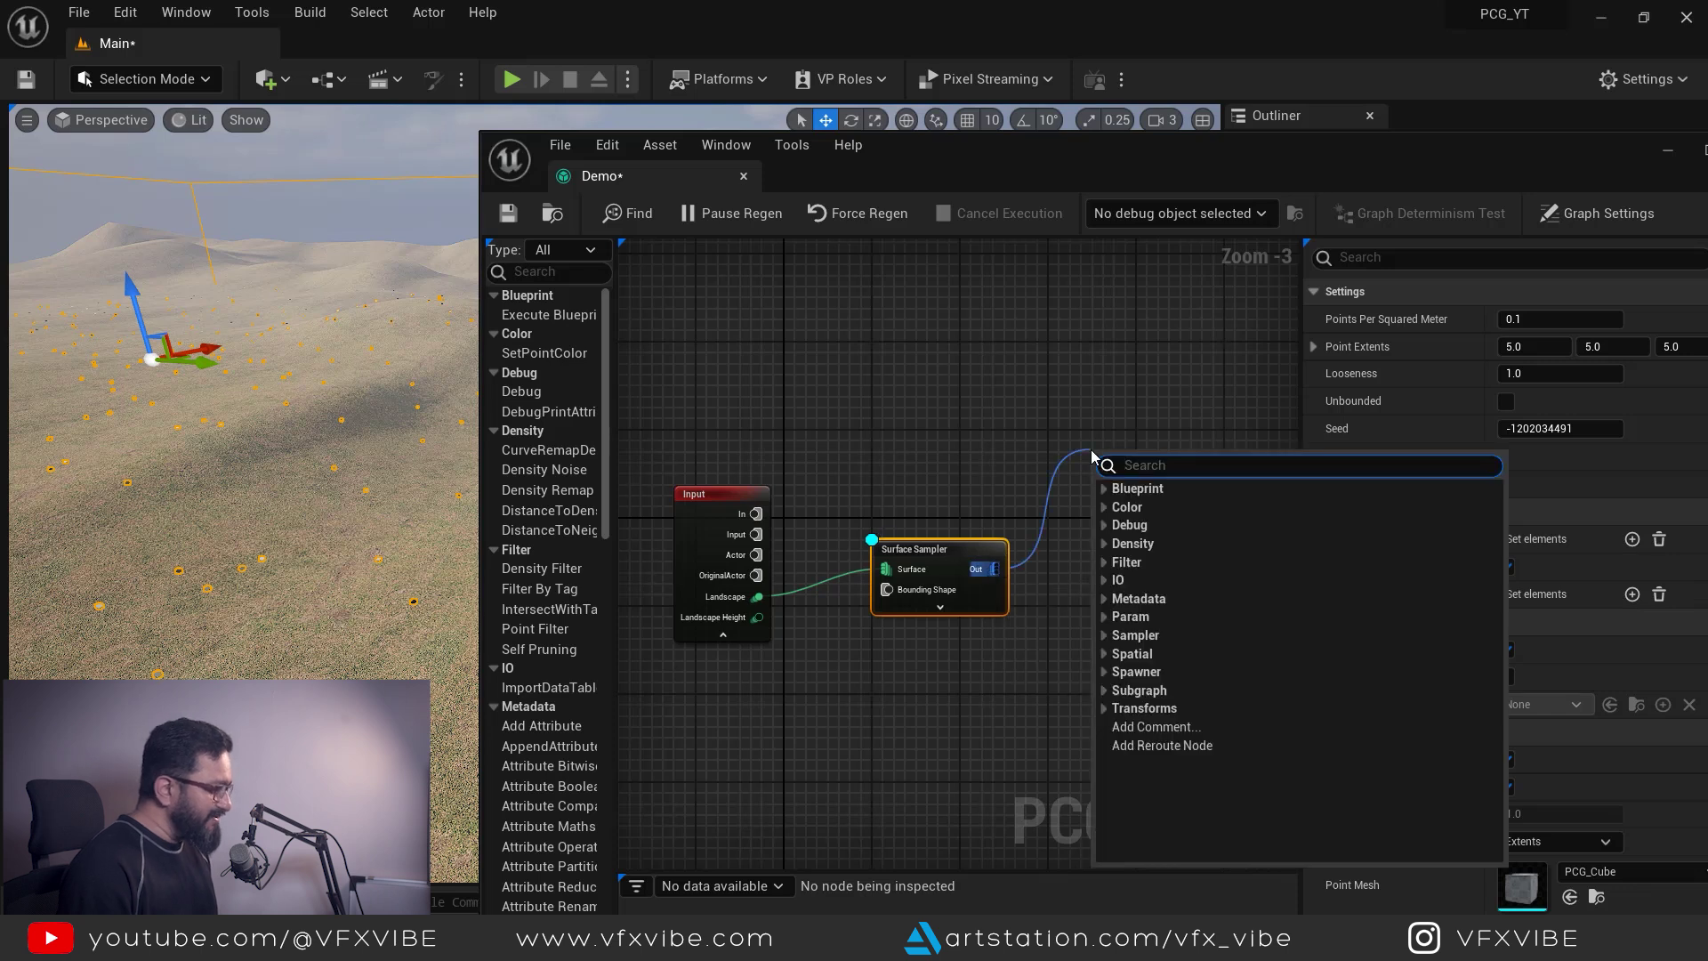
pyautogui.write('tran')
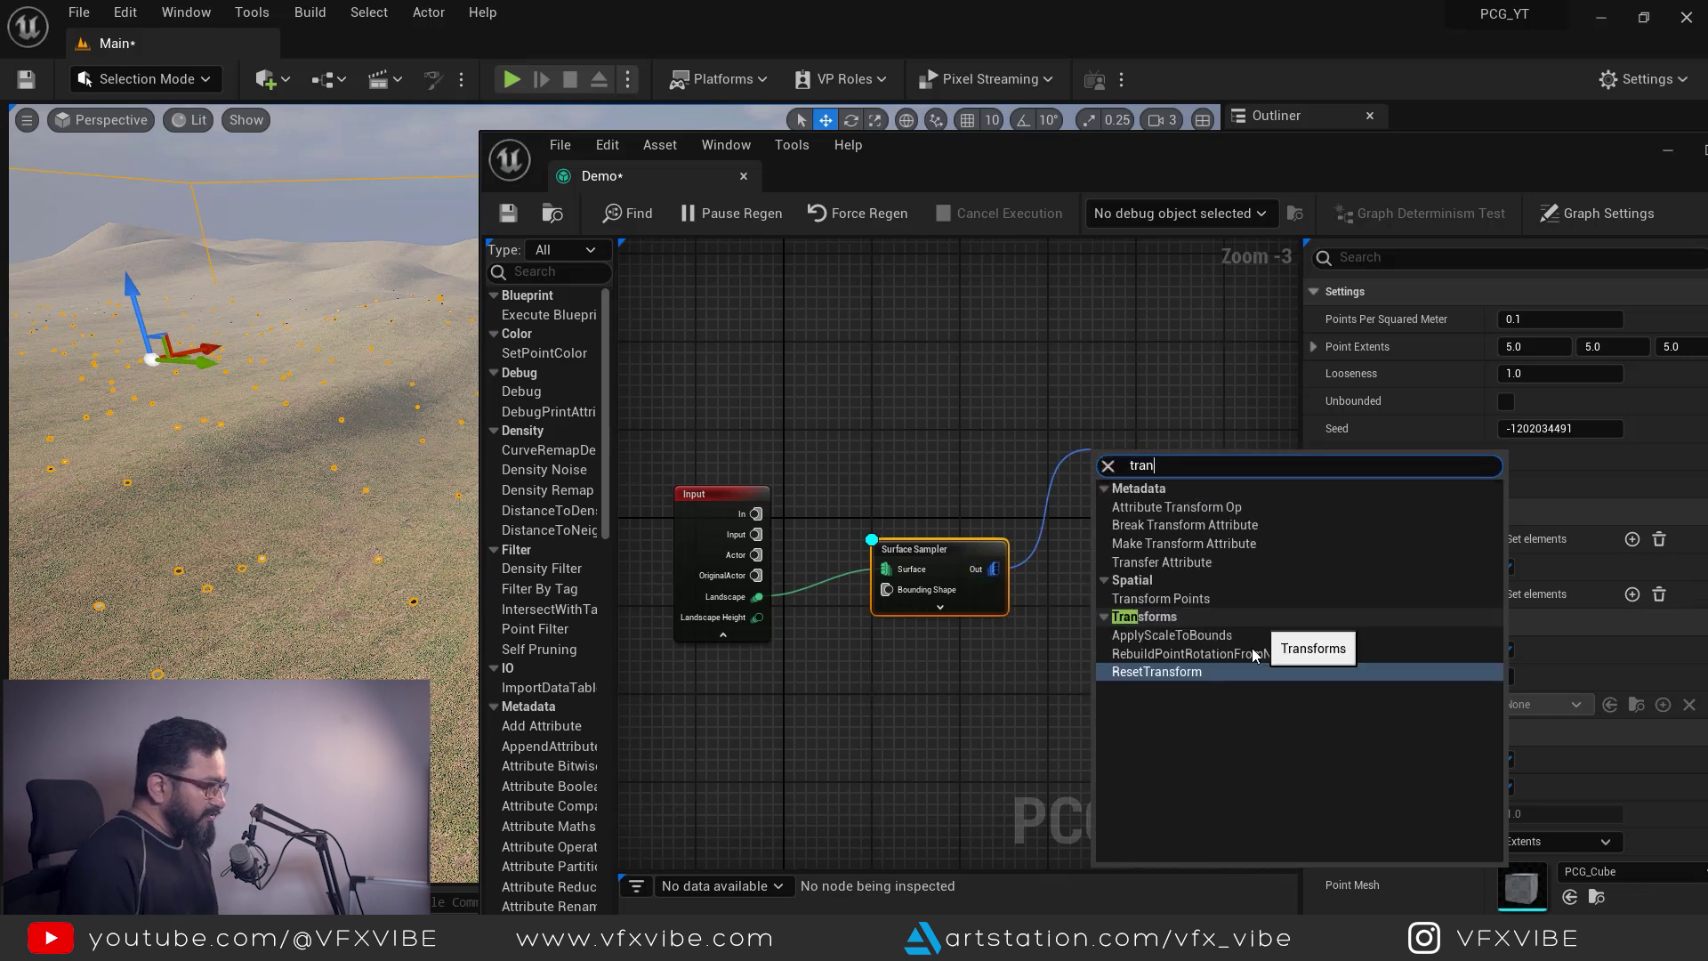
pyautogui.click(1172, 599)
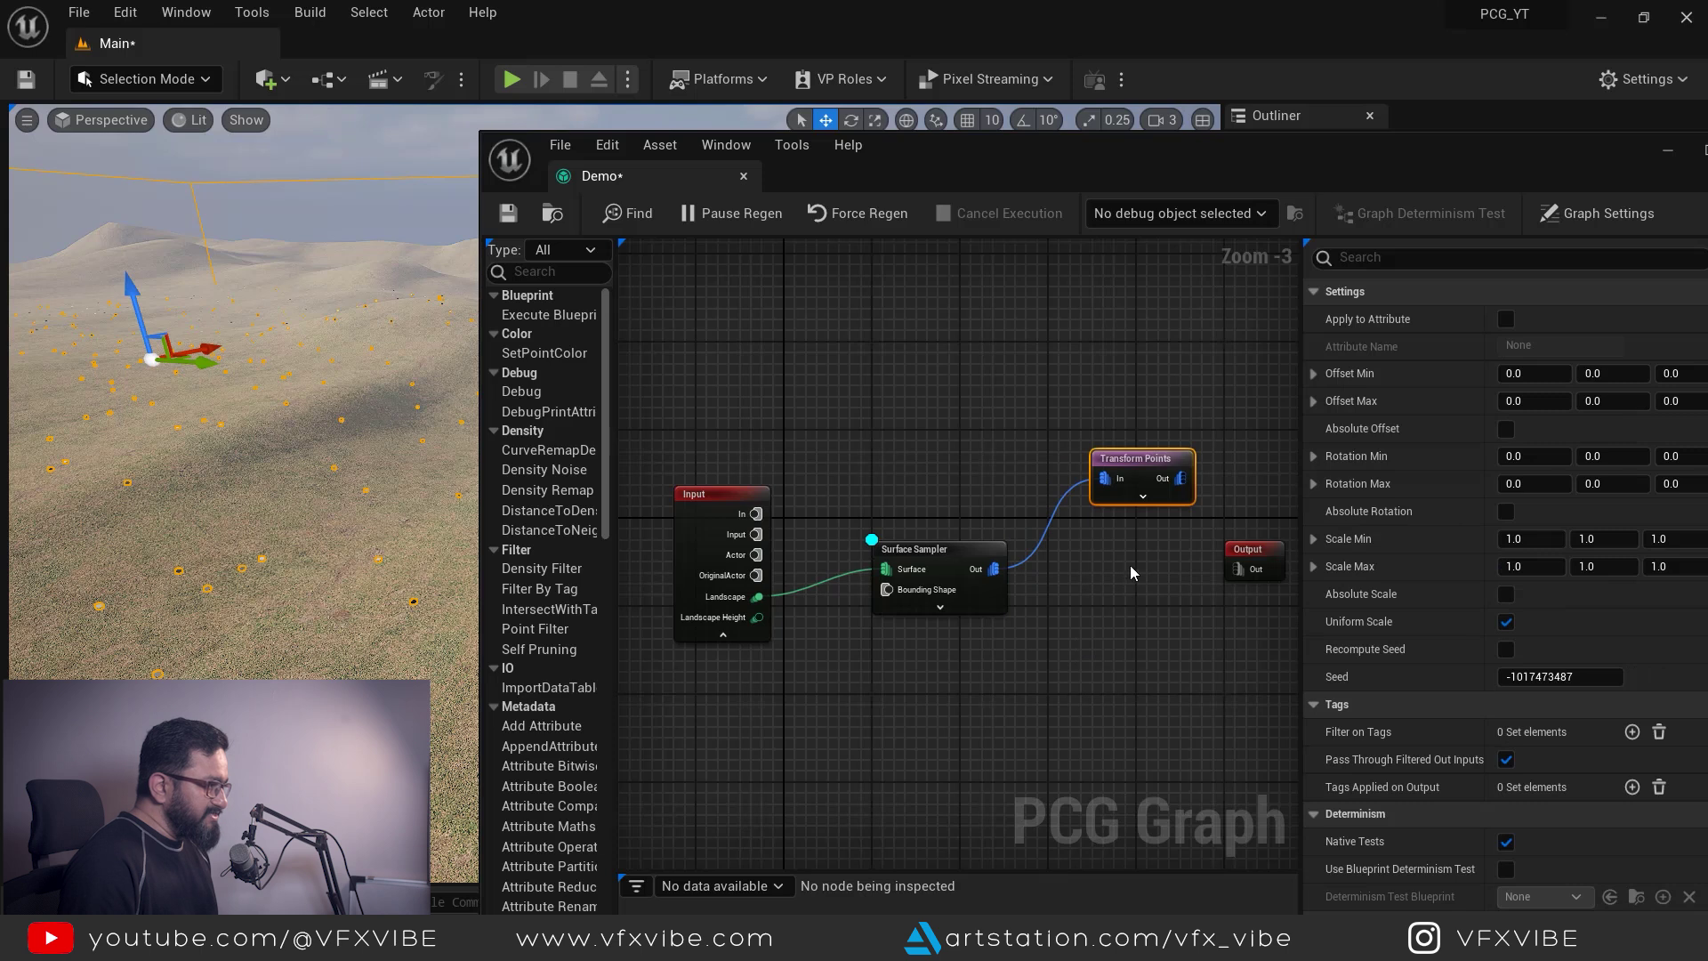
pyautogui.moveTo(1148, 464); pyautogui.dragTo(1150, 553)
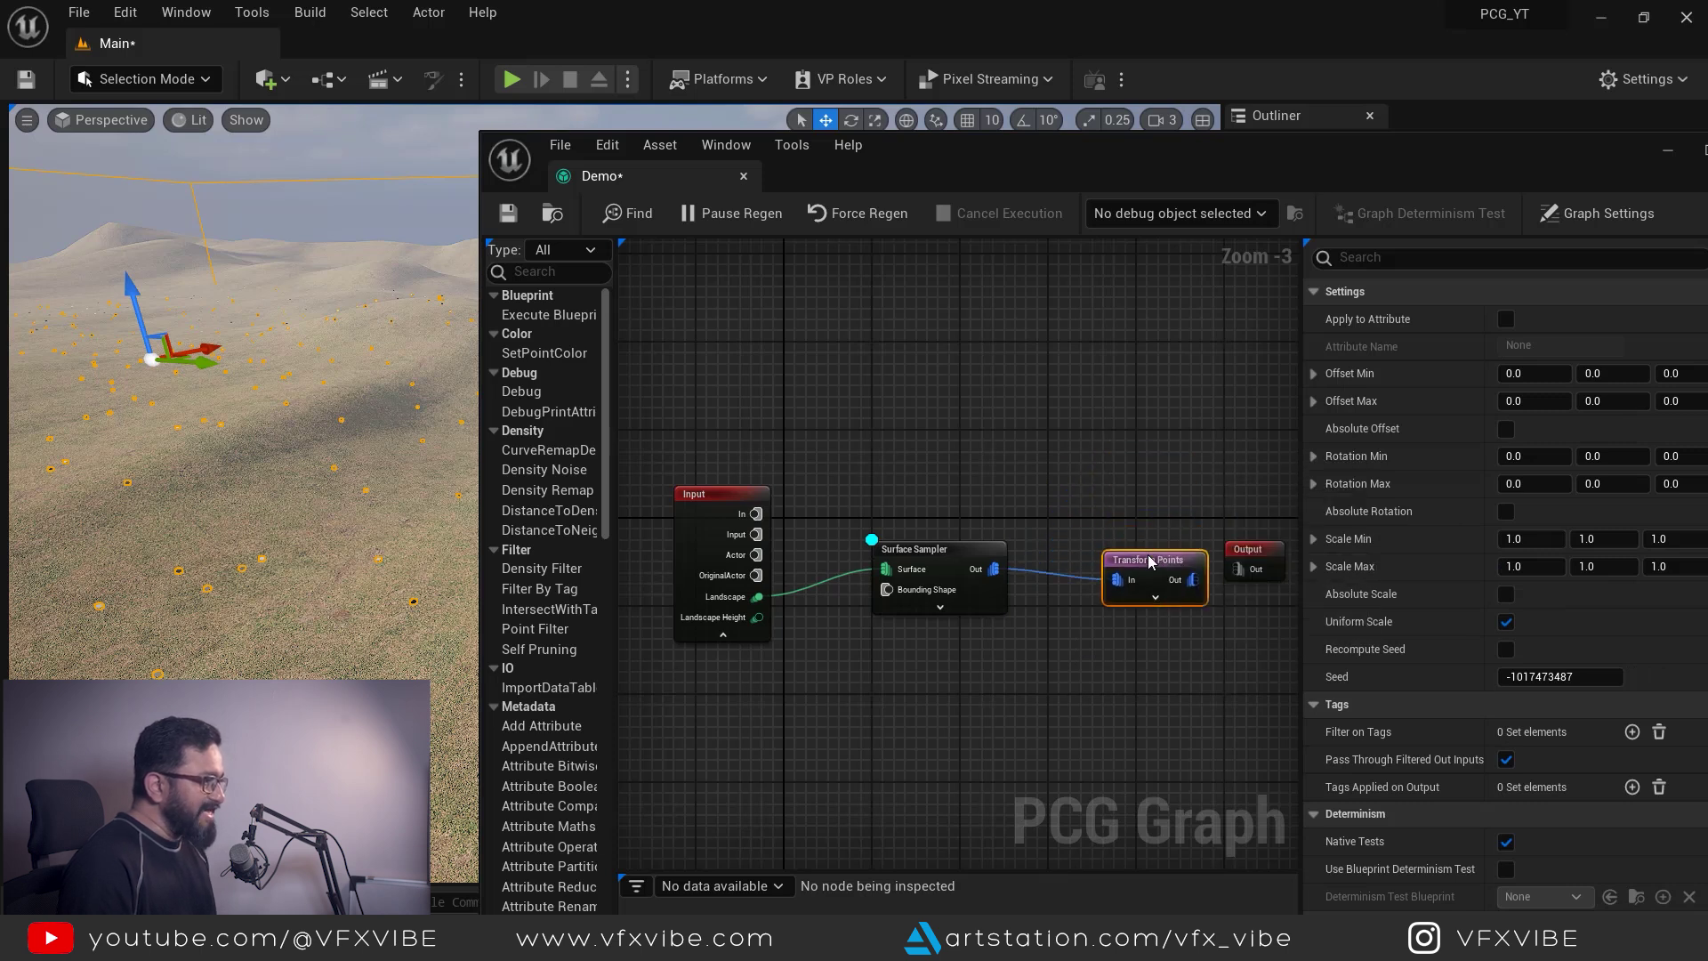
pyautogui.moveTo(1151, 554); pyautogui.dragTo(925, 532, button='right')
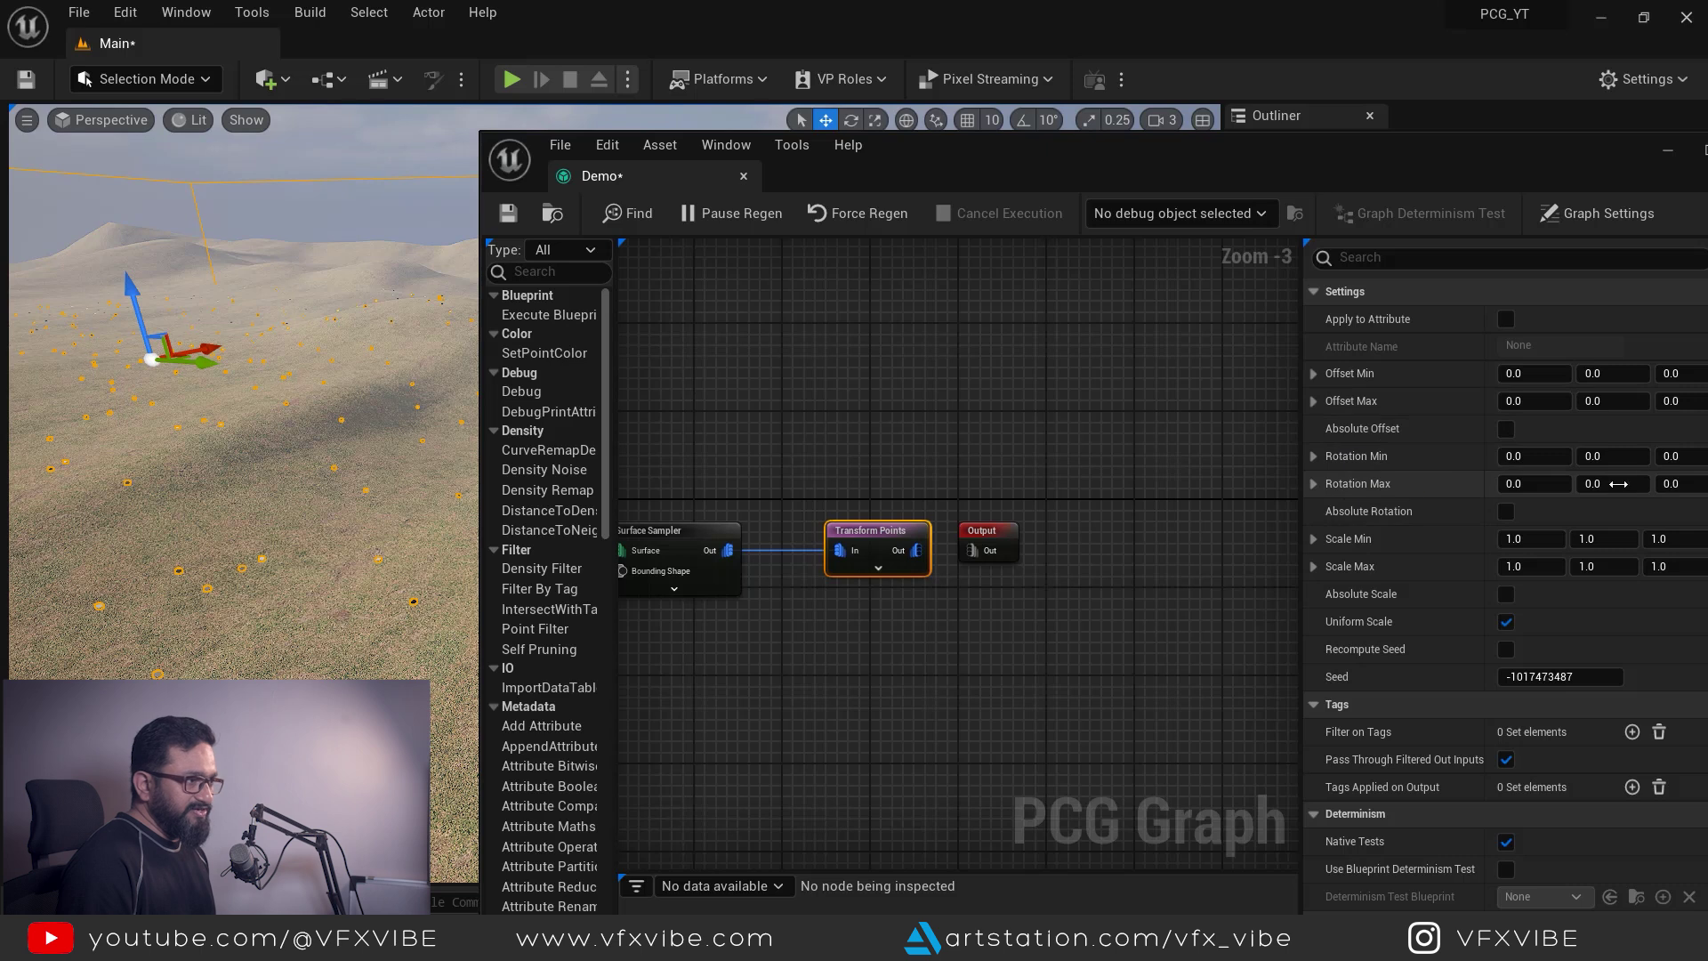
# Step: Configure the Transform Points node with Debug on, Rotation Max Z of 360 and Scale Min of 0.5 on all axes
pyautogui.click(1673, 456)
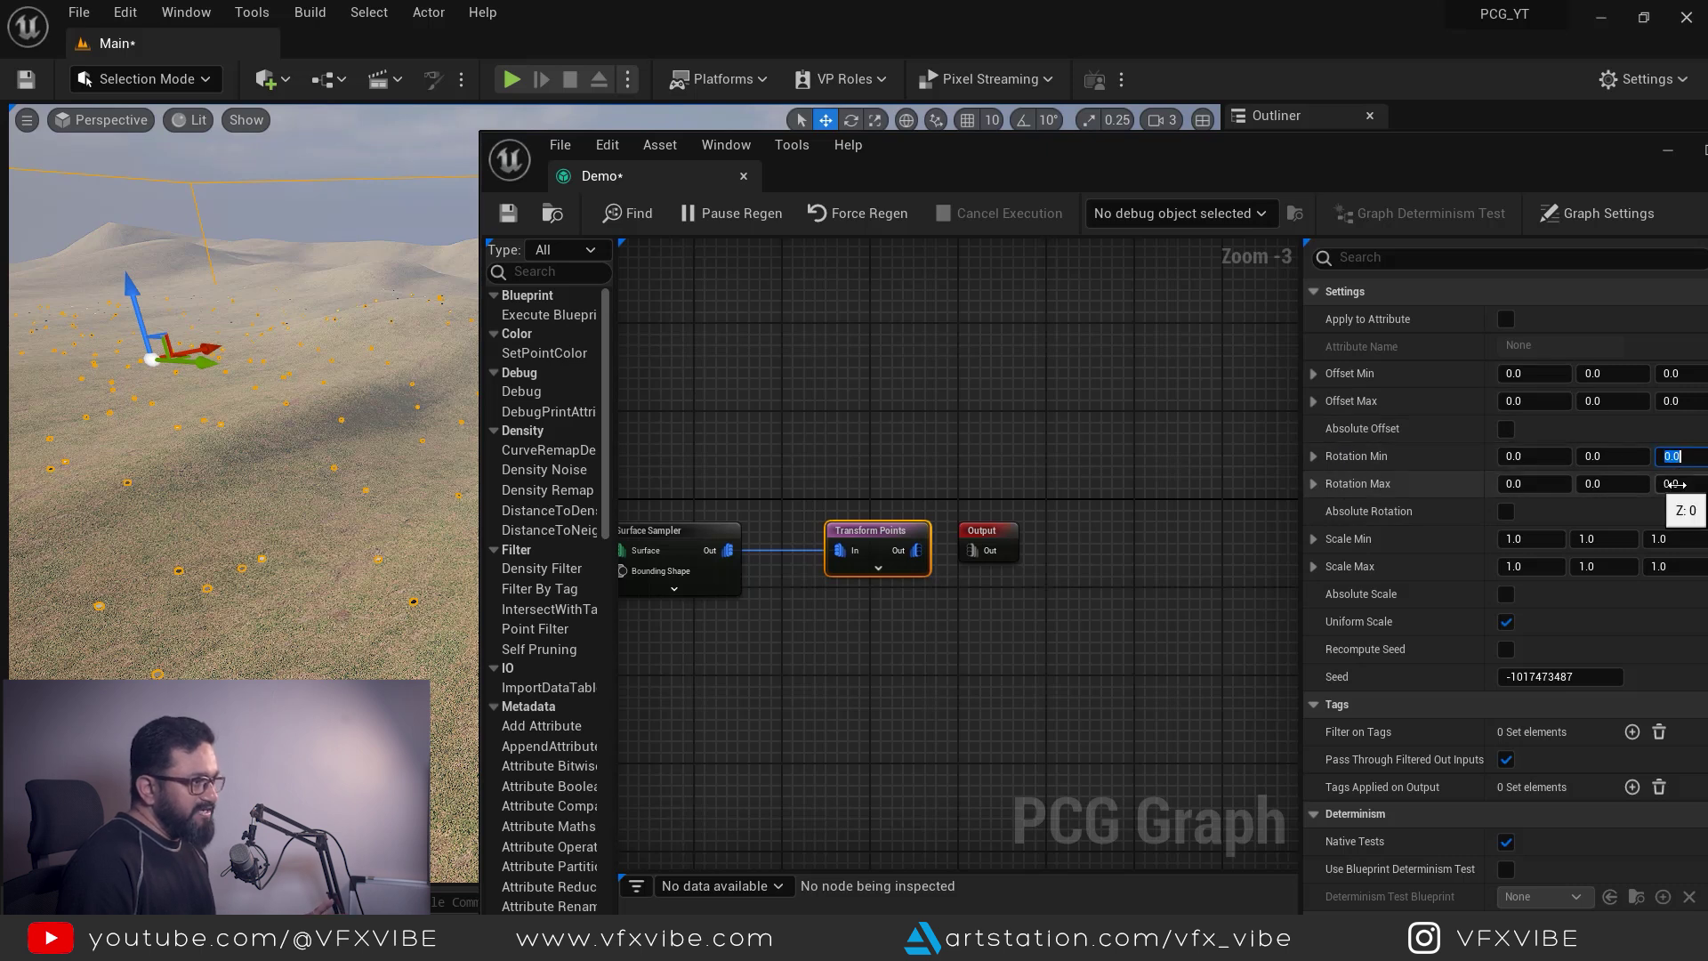
pyautogui.click(1675, 484)
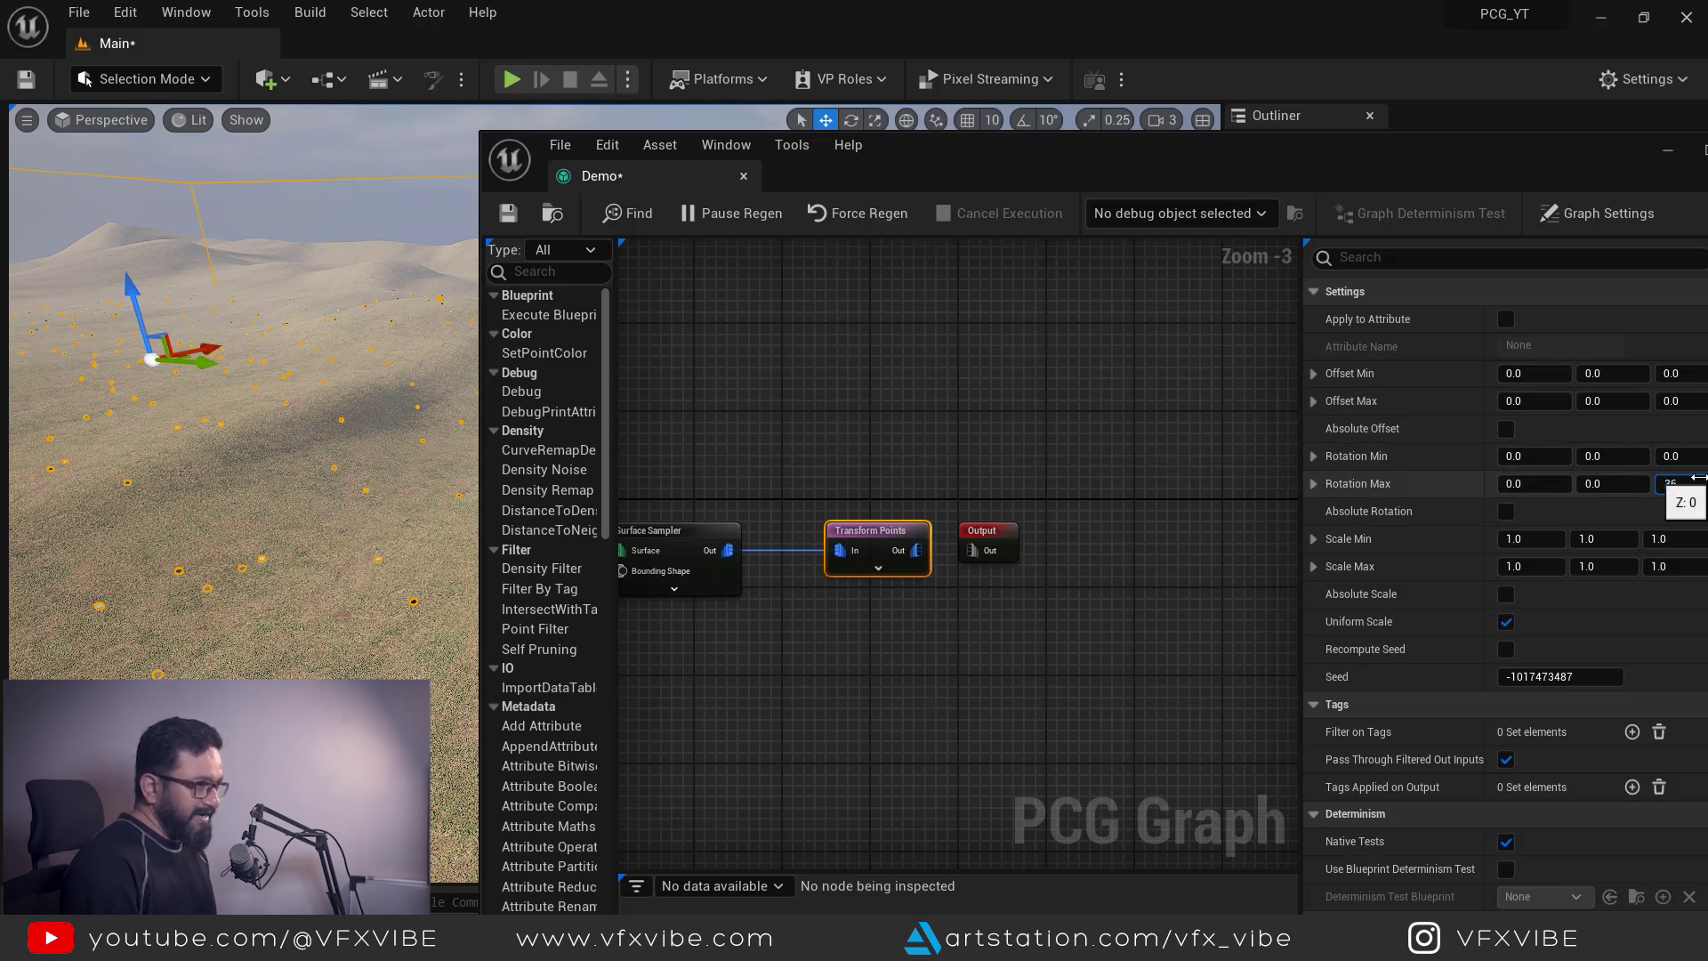
pyautogui.press('Return')
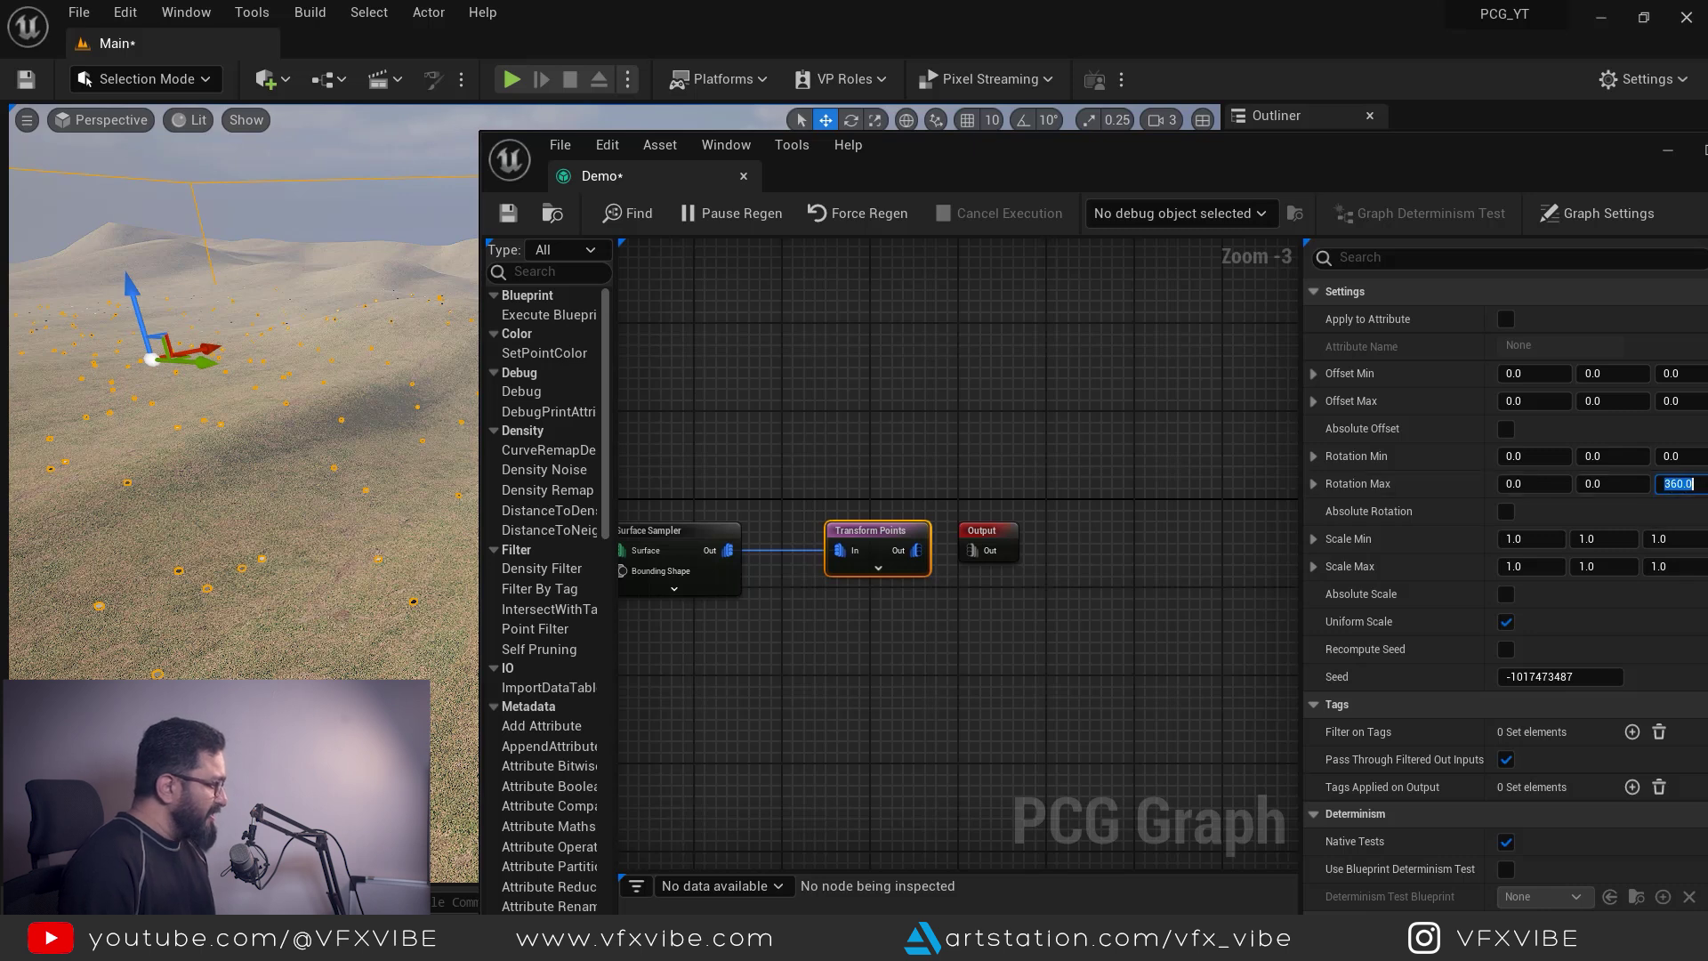
pyautogui.moveTo(312, 498); pyautogui.dragTo(307, 458, button='right')
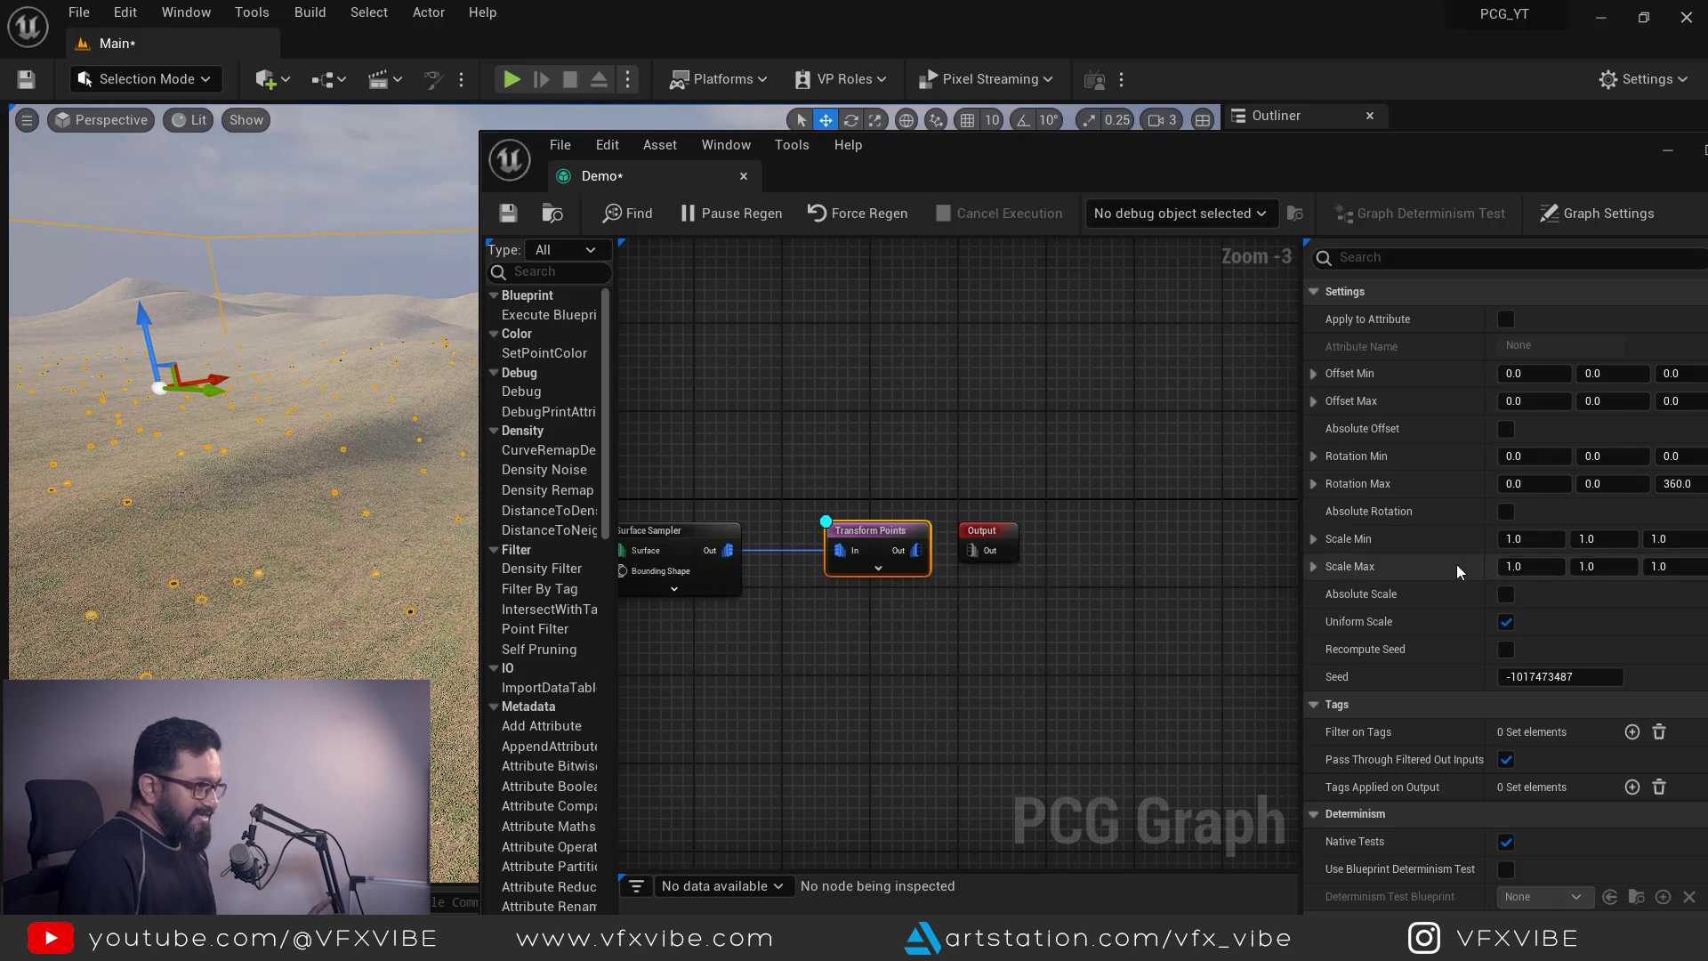
pyautogui.click(1694, 538)
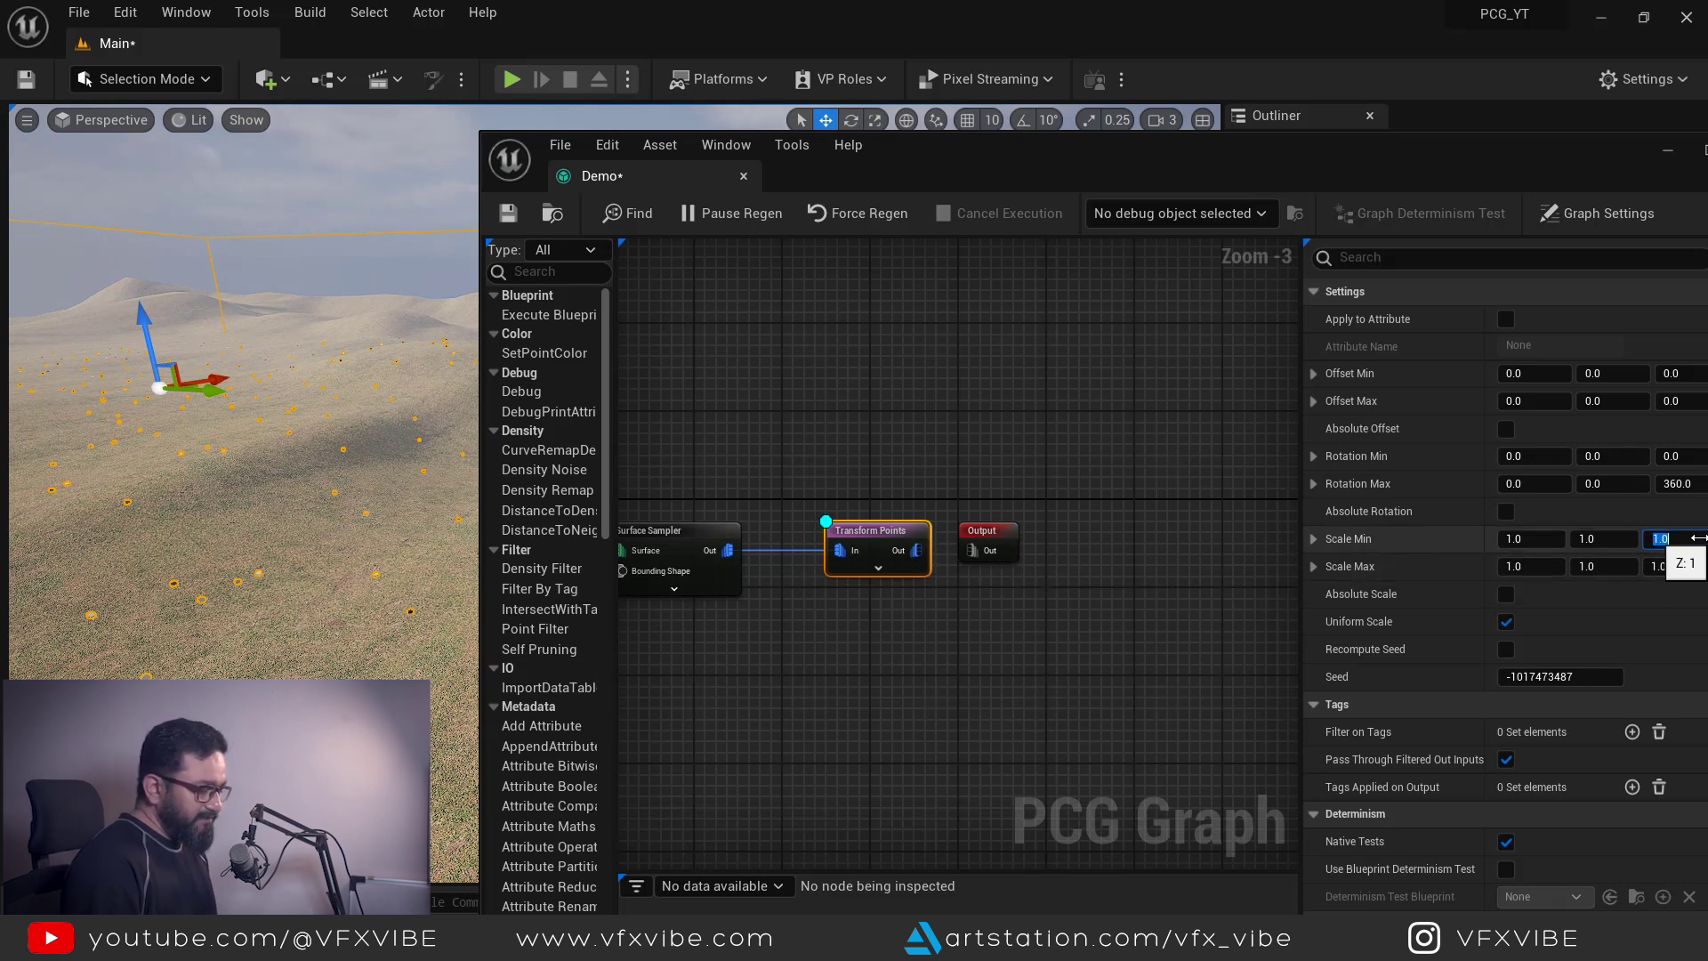
pyautogui.press('Return')
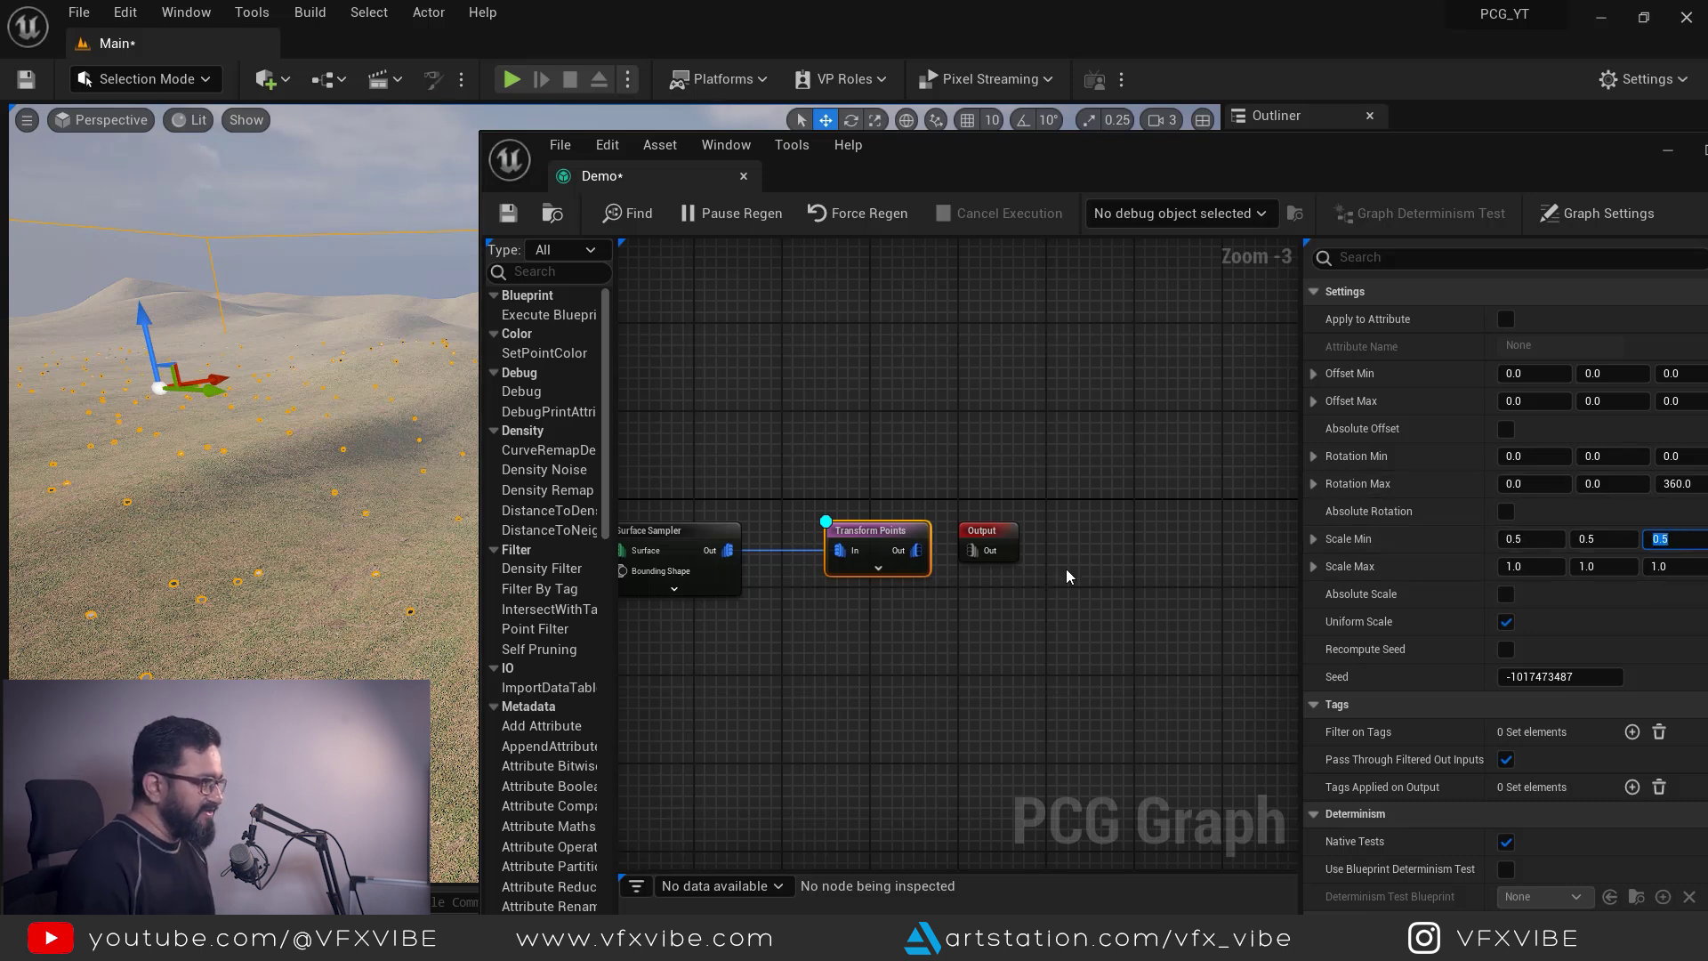
# Step: Add a Static Mesh Spawner node fed by Transform Points, align it in the chain and move the Output node out of the way
pyautogui.moveTo(982, 531); pyautogui.dragTo(1157, 542)
pyautogui.click(922, 595)
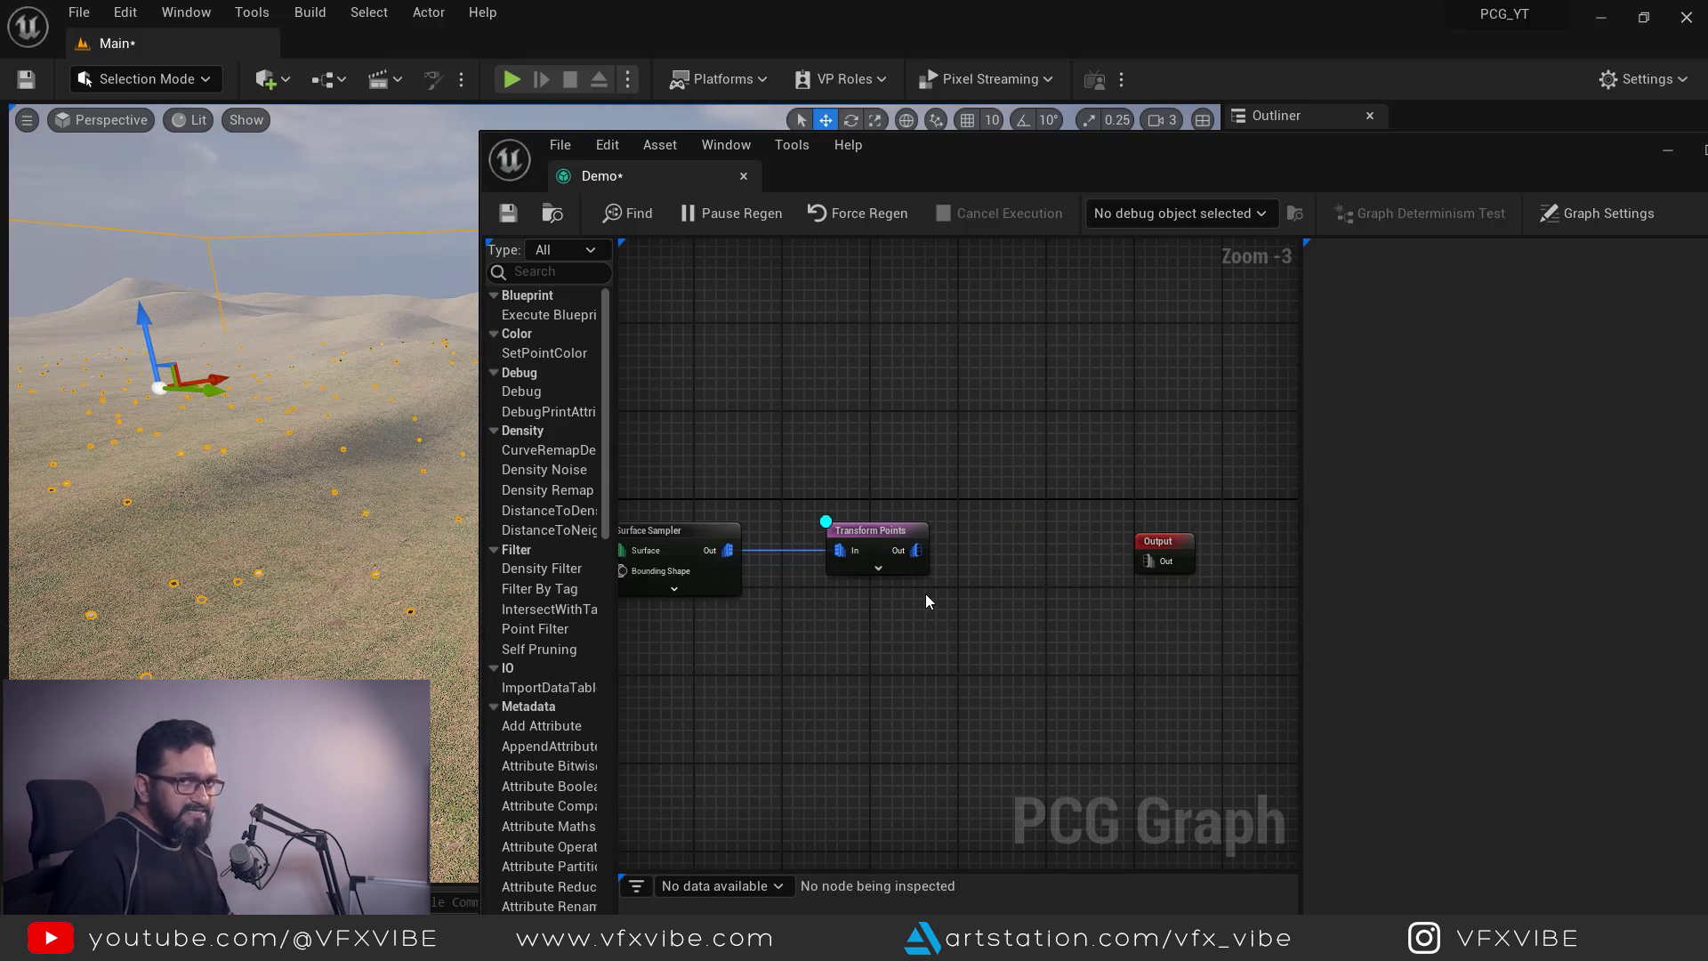
pyautogui.moveTo(916, 549); pyautogui.dragTo(1070, 388)
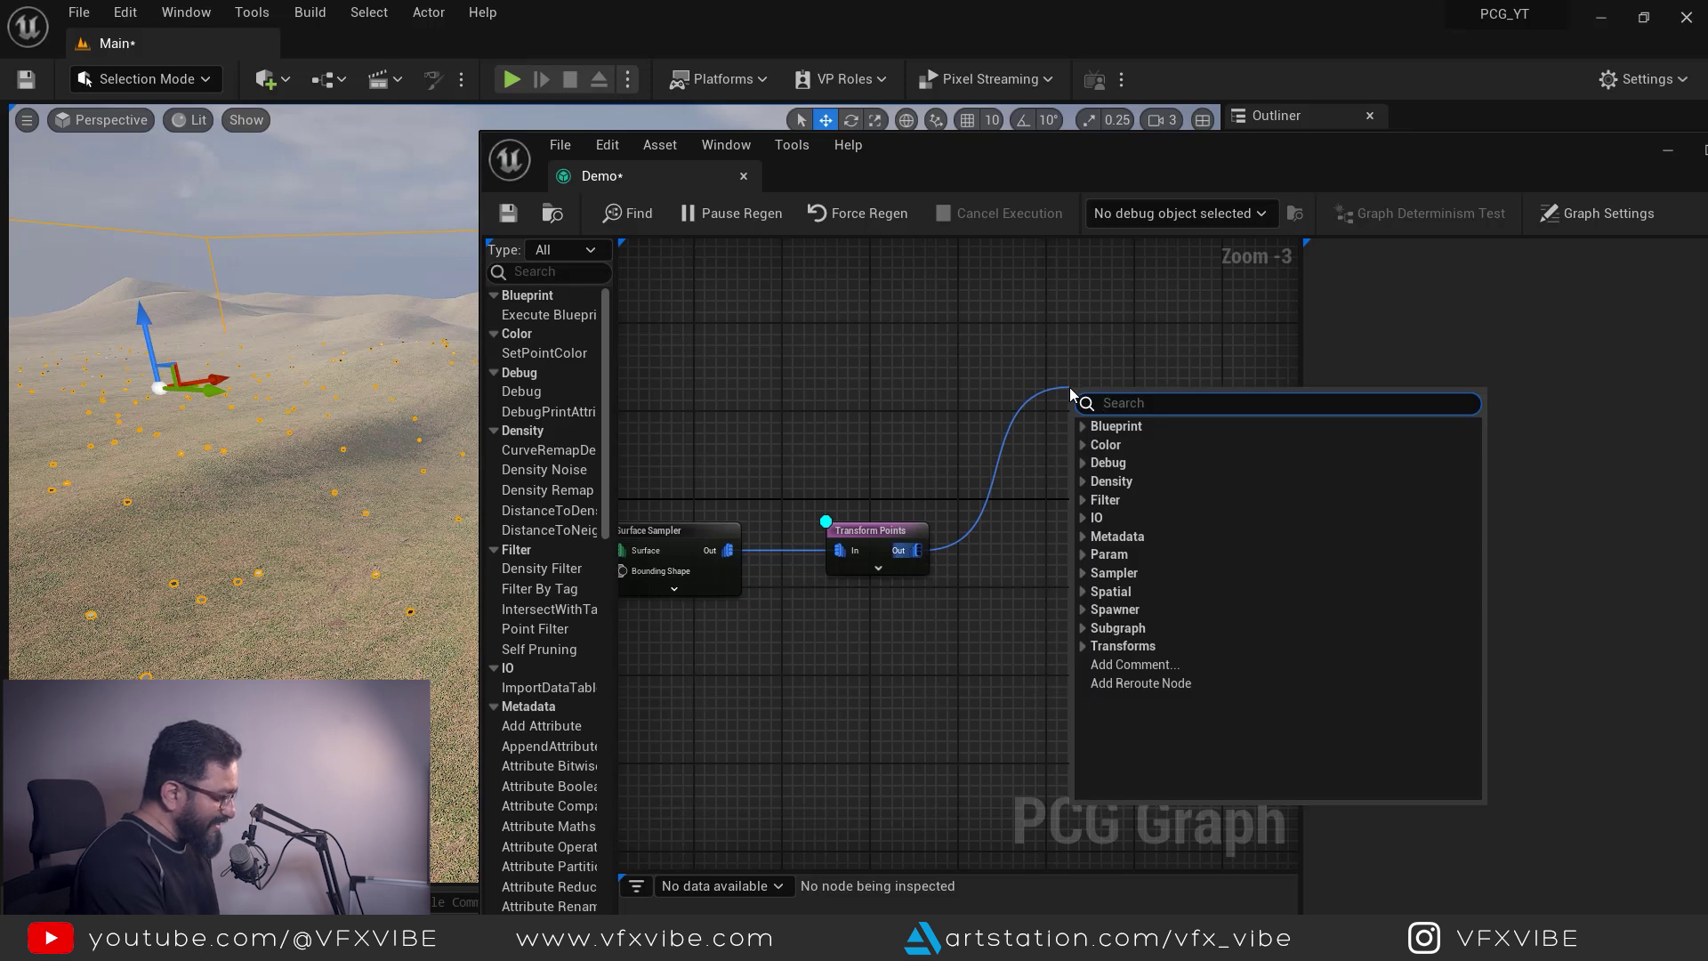
pyautogui.write('sta')
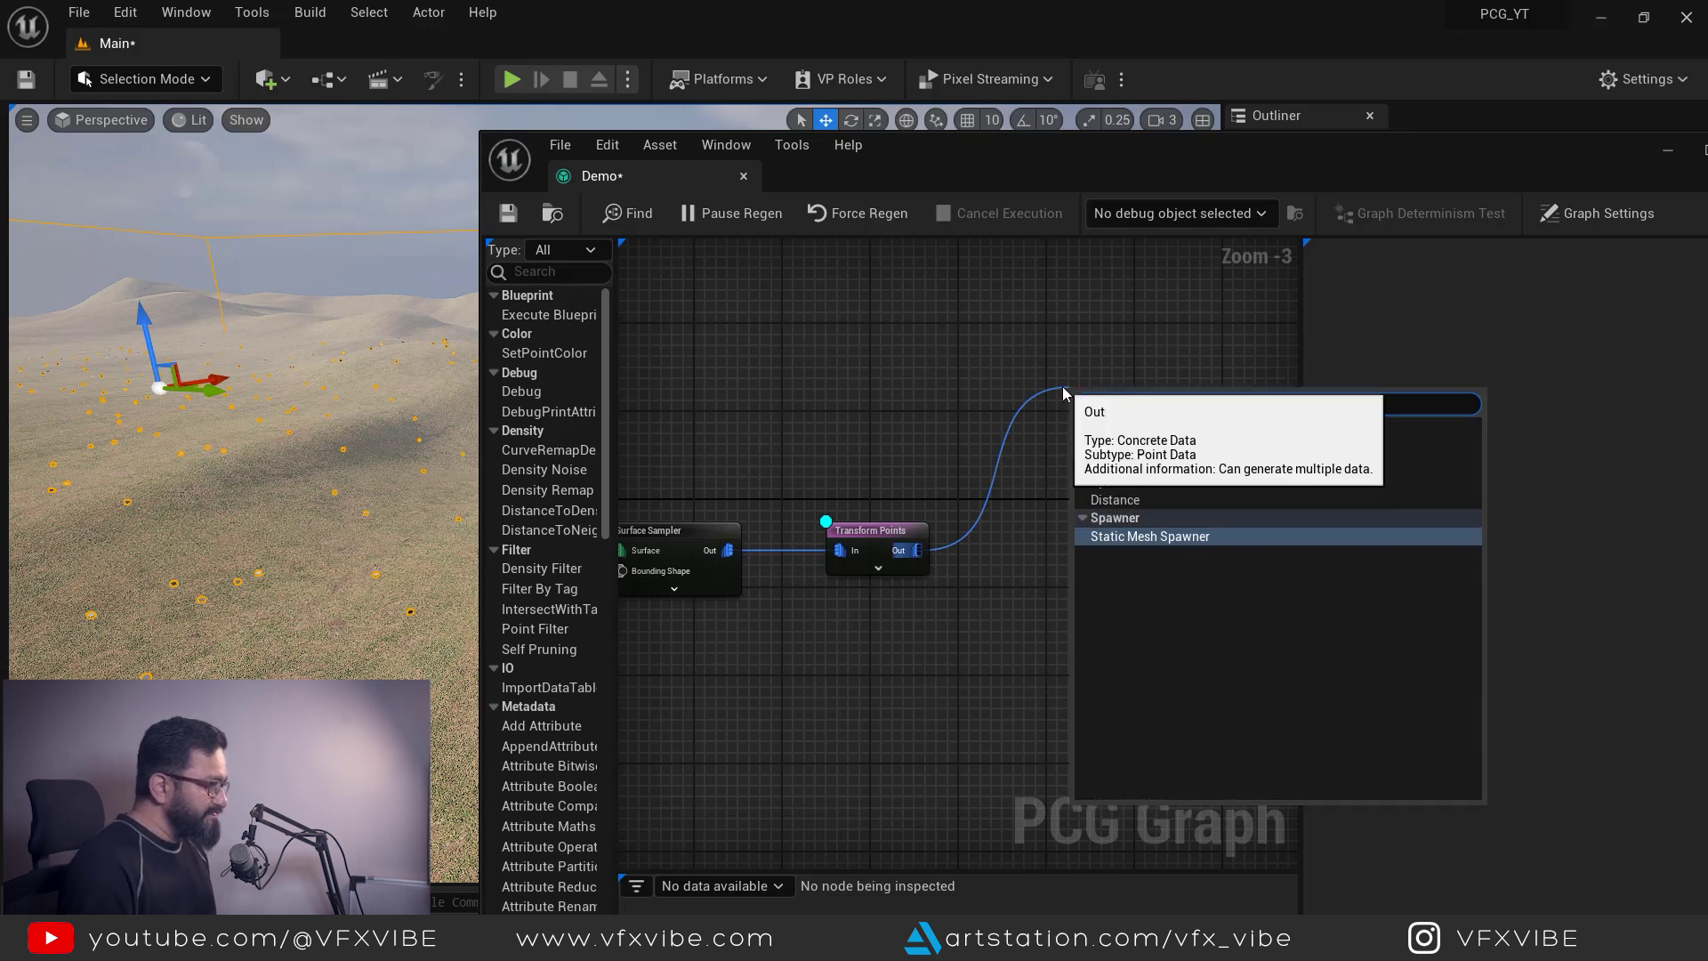
pyautogui.click(1165, 536)
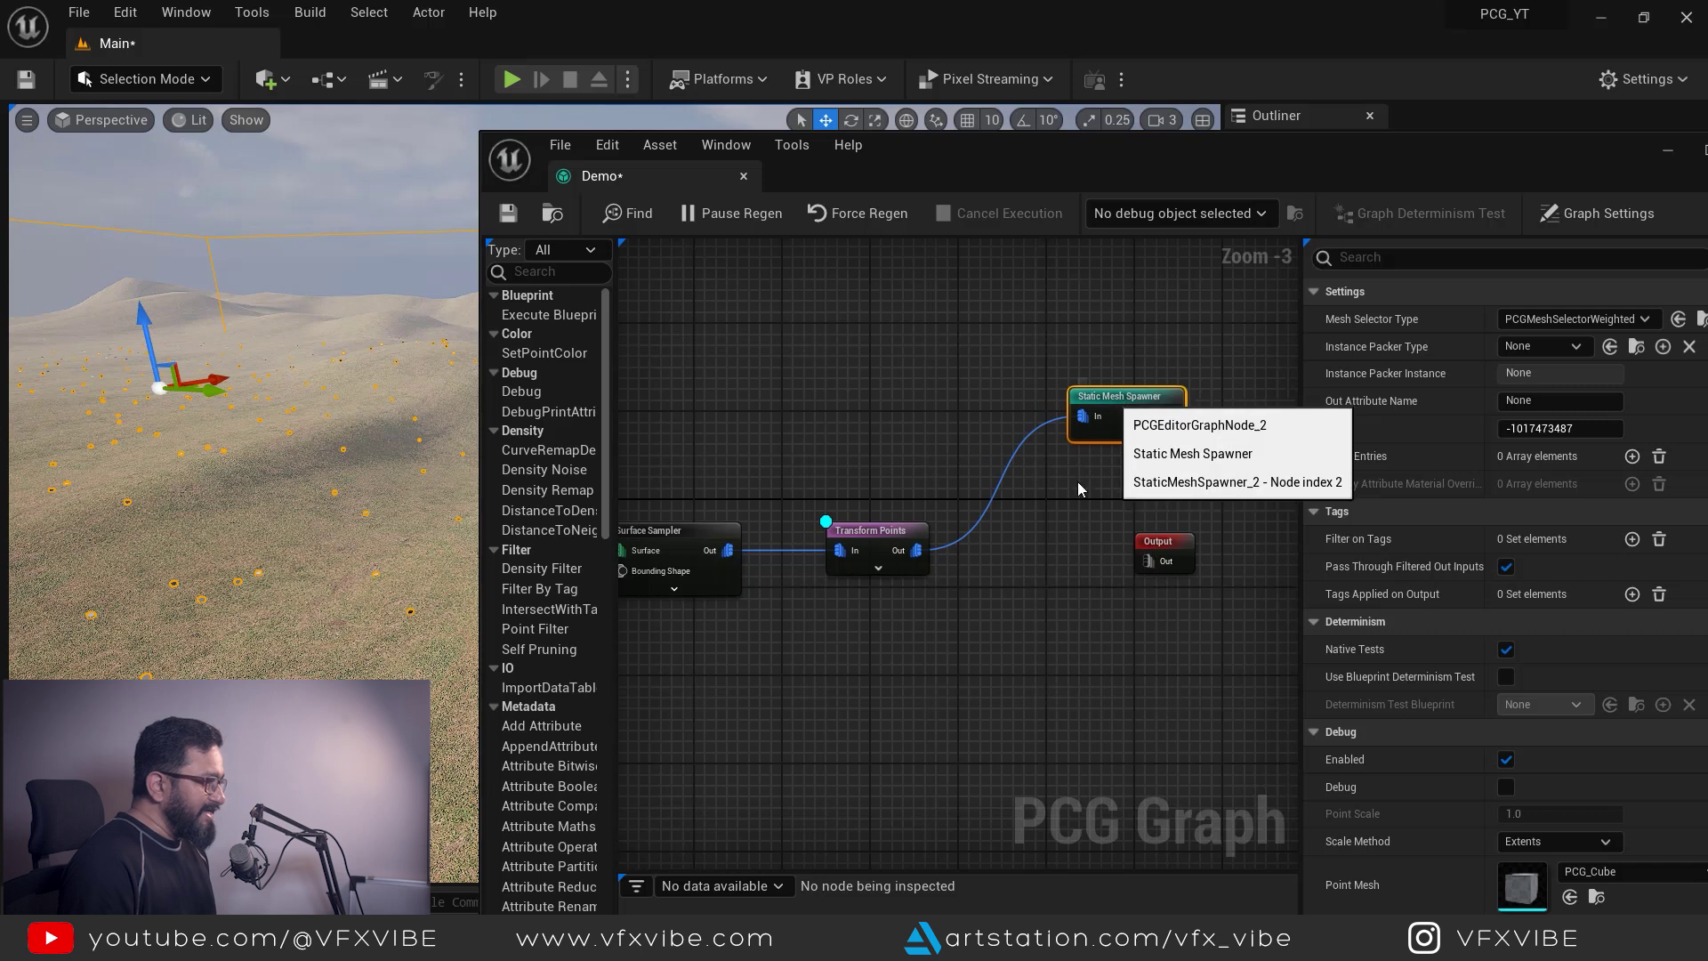
pyautogui.moveTo(1086, 391); pyautogui.dragTo(1050, 532)
pyautogui.moveTo(1168, 545); pyautogui.dragTo(1230, 419)
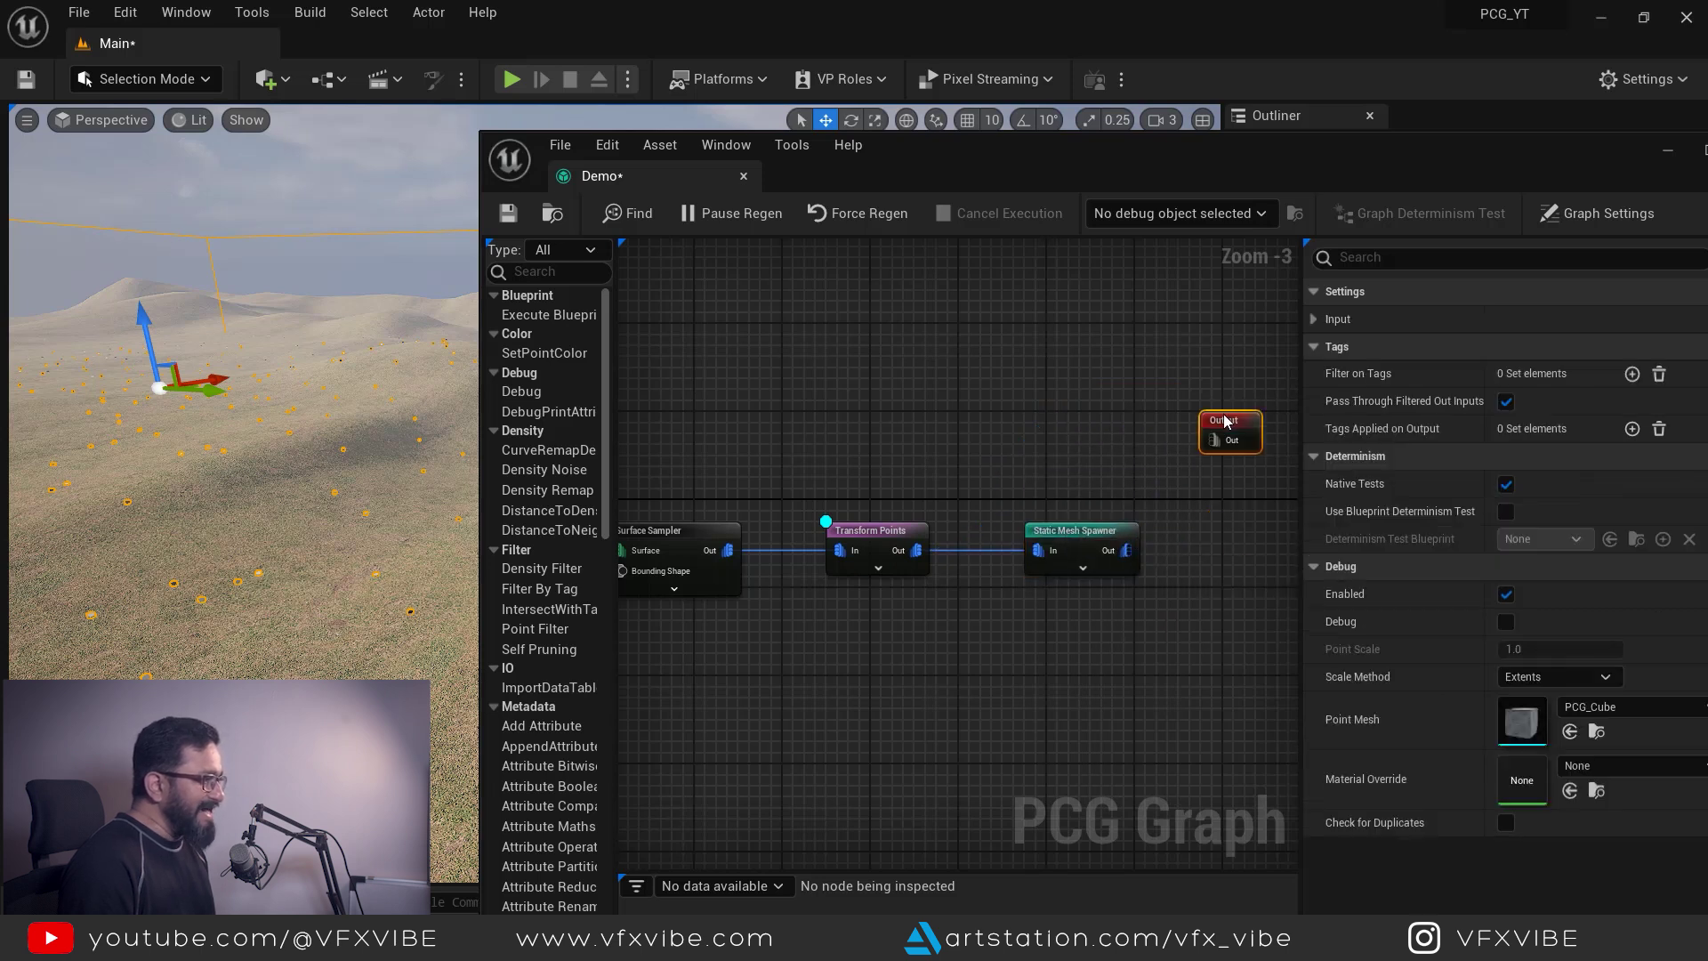
pyautogui.moveTo(919, 626); pyautogui.dragTo(874, 608, button='right')
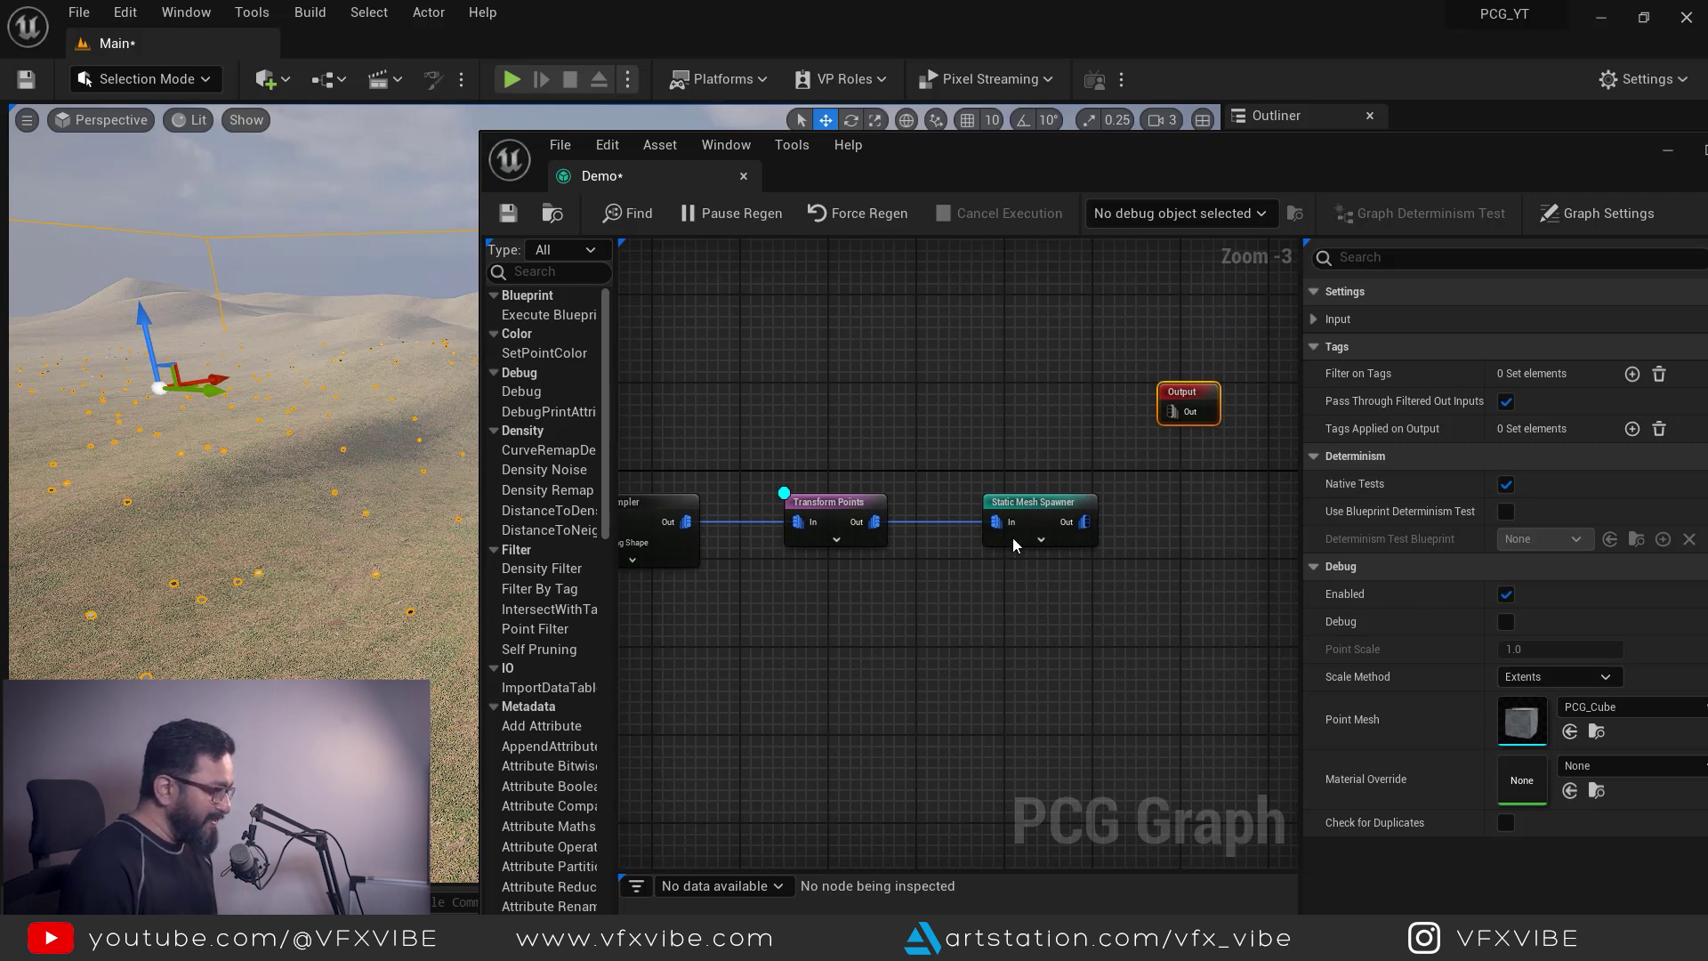
# Step: Add three mesh entries to the Static Mesh Spawner and expand the descriptor of entry Index 0
pyautogui.click(1080, 525)
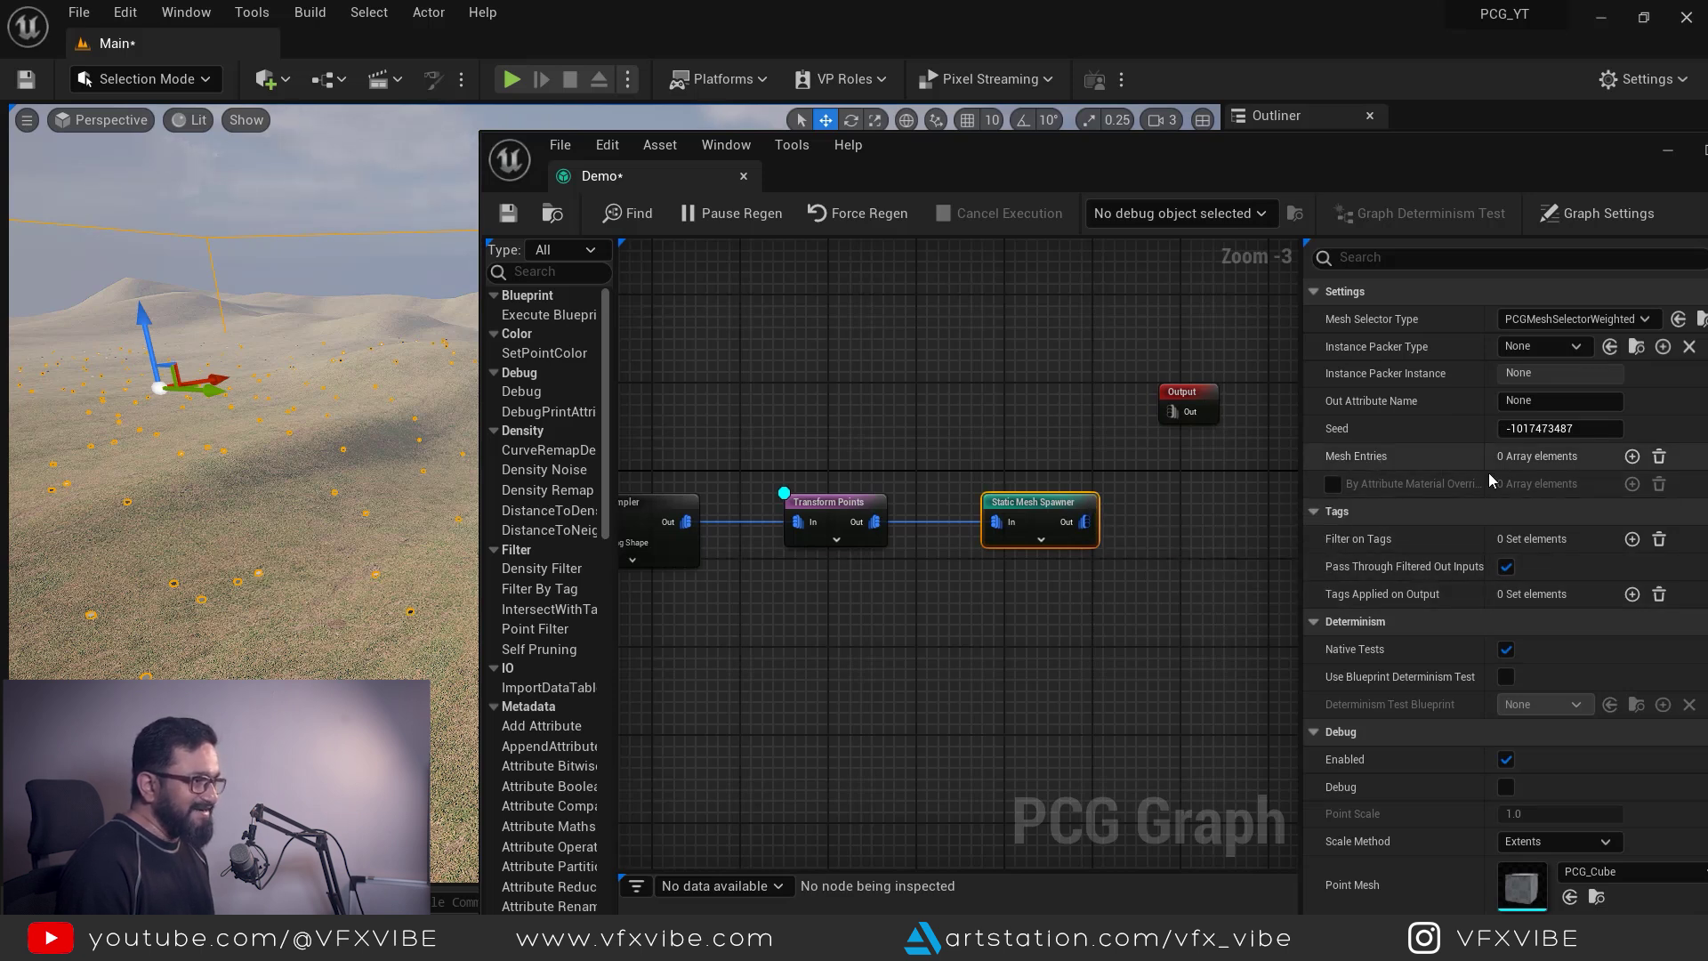
pyautogui.click(1632, 457)
pyautogui.click(1632, 457)
pyautogui.click(1632, 456)
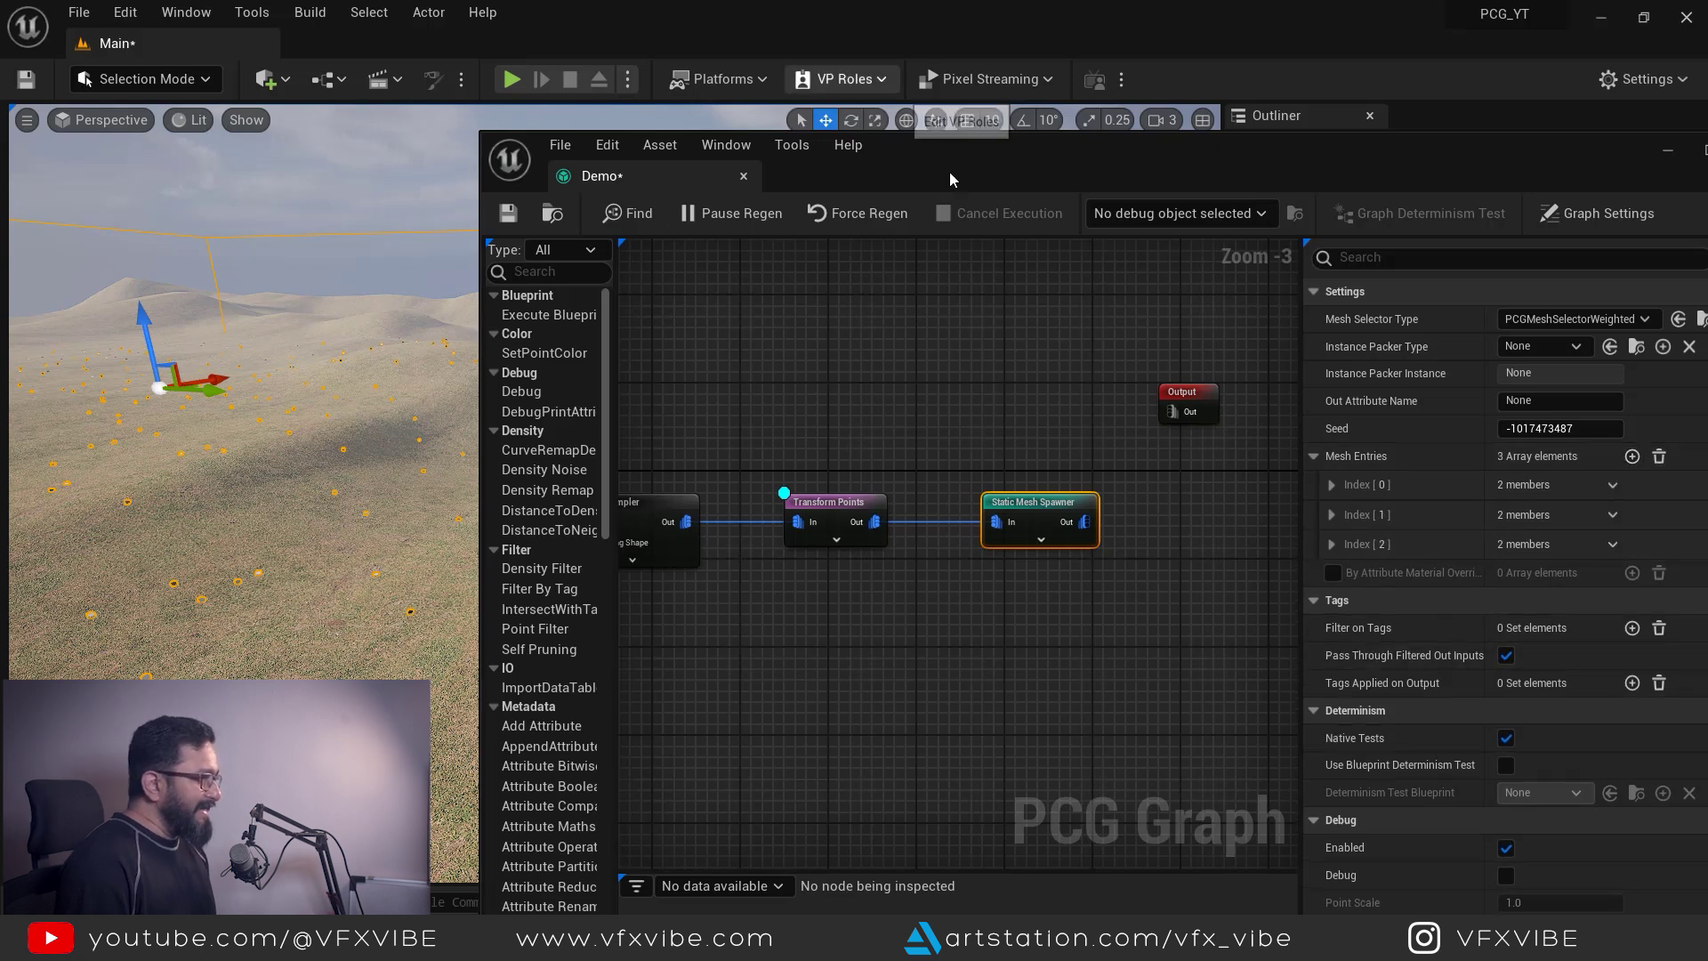
pyautogui.moveTo(946, 152); pyautogui.dragTo(920, 153)
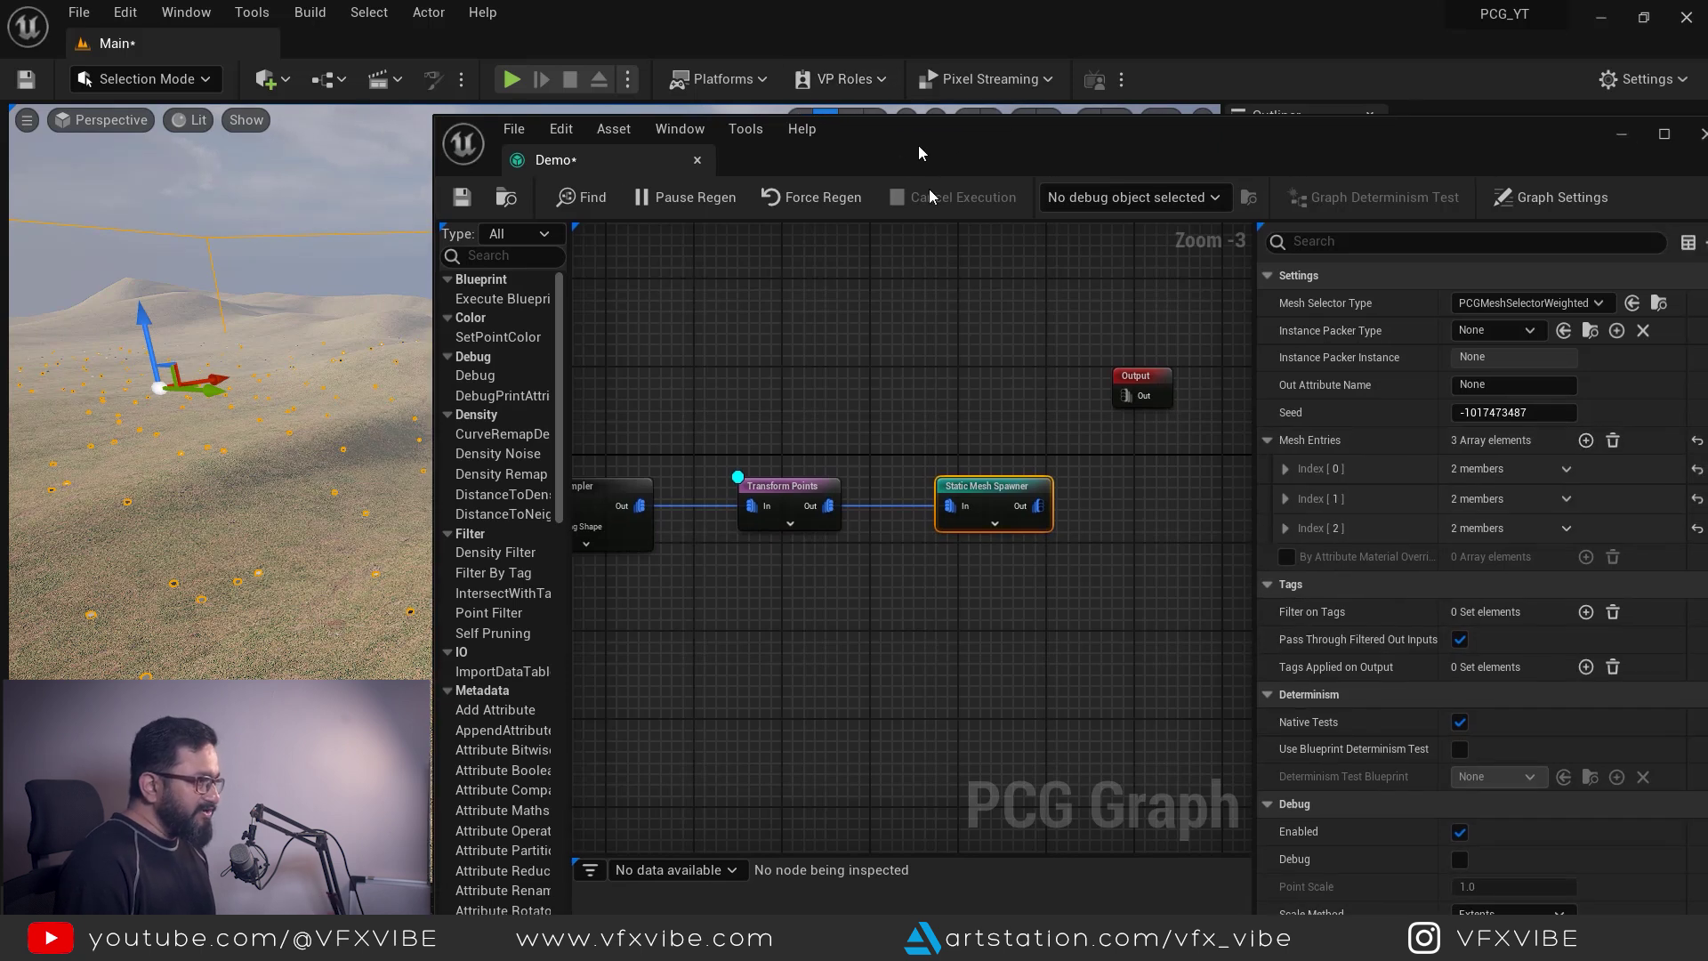
pyautogui.click(1286, 468)
pyautogui.click(1300, 496)
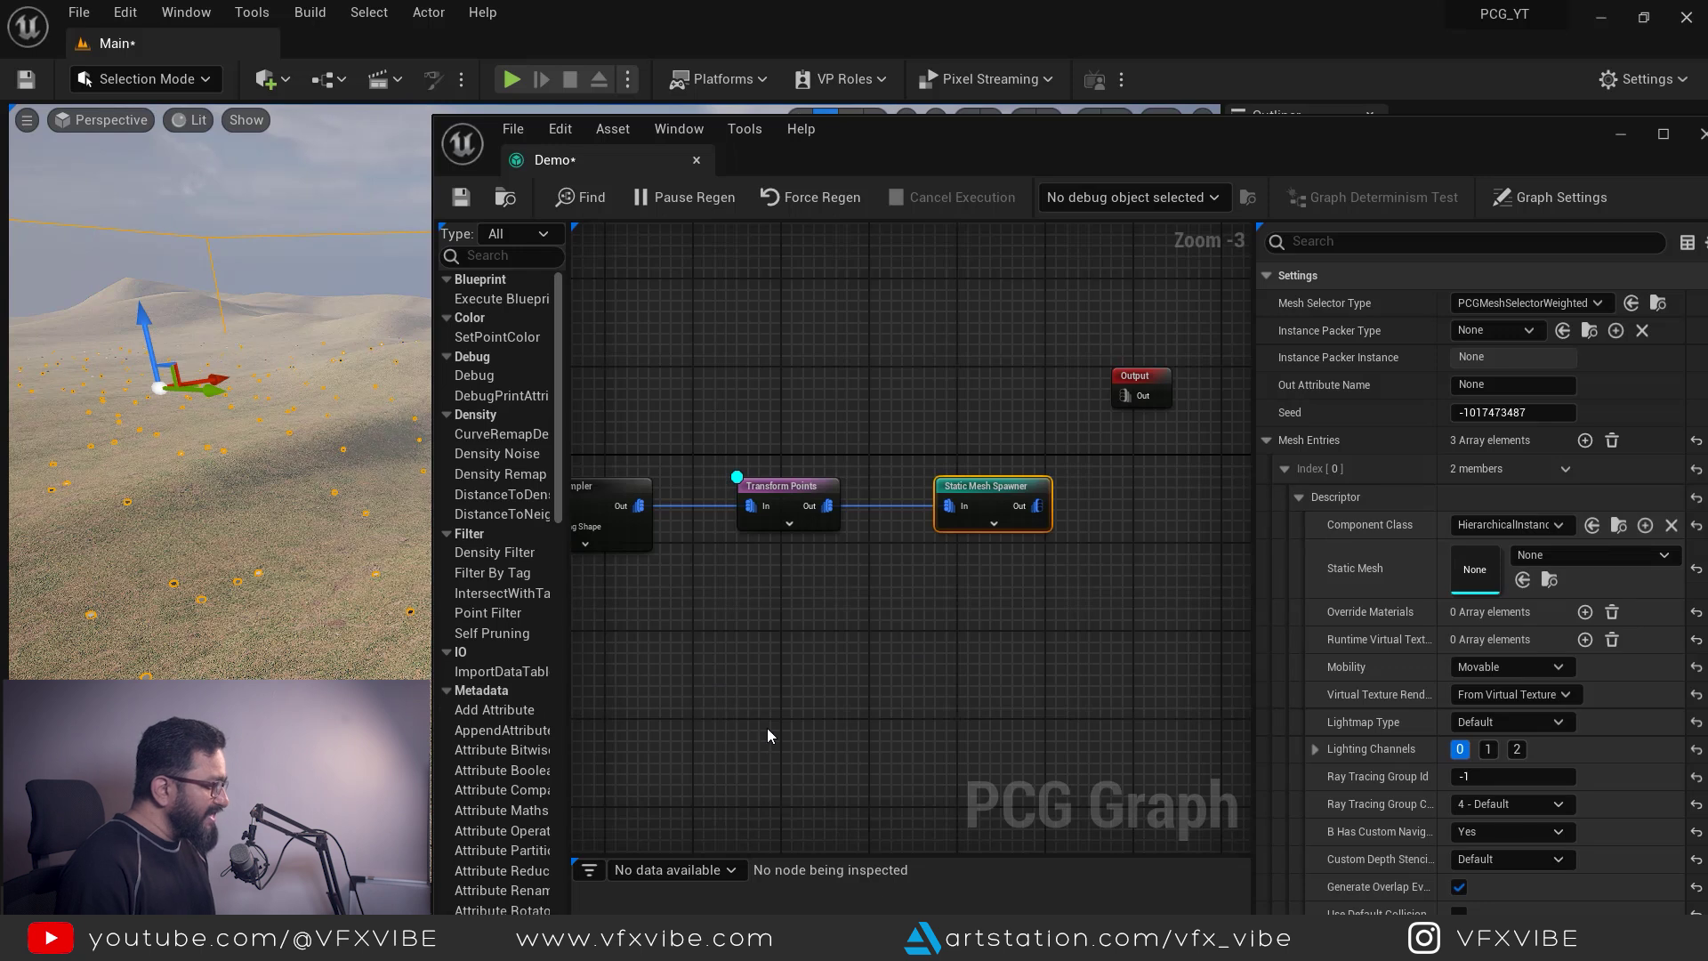
# Step: Show only the static meshes in the Megascans content folder and browse the Thatching Grass meshes
pyautogui.hotkey('ctrl', 'space')
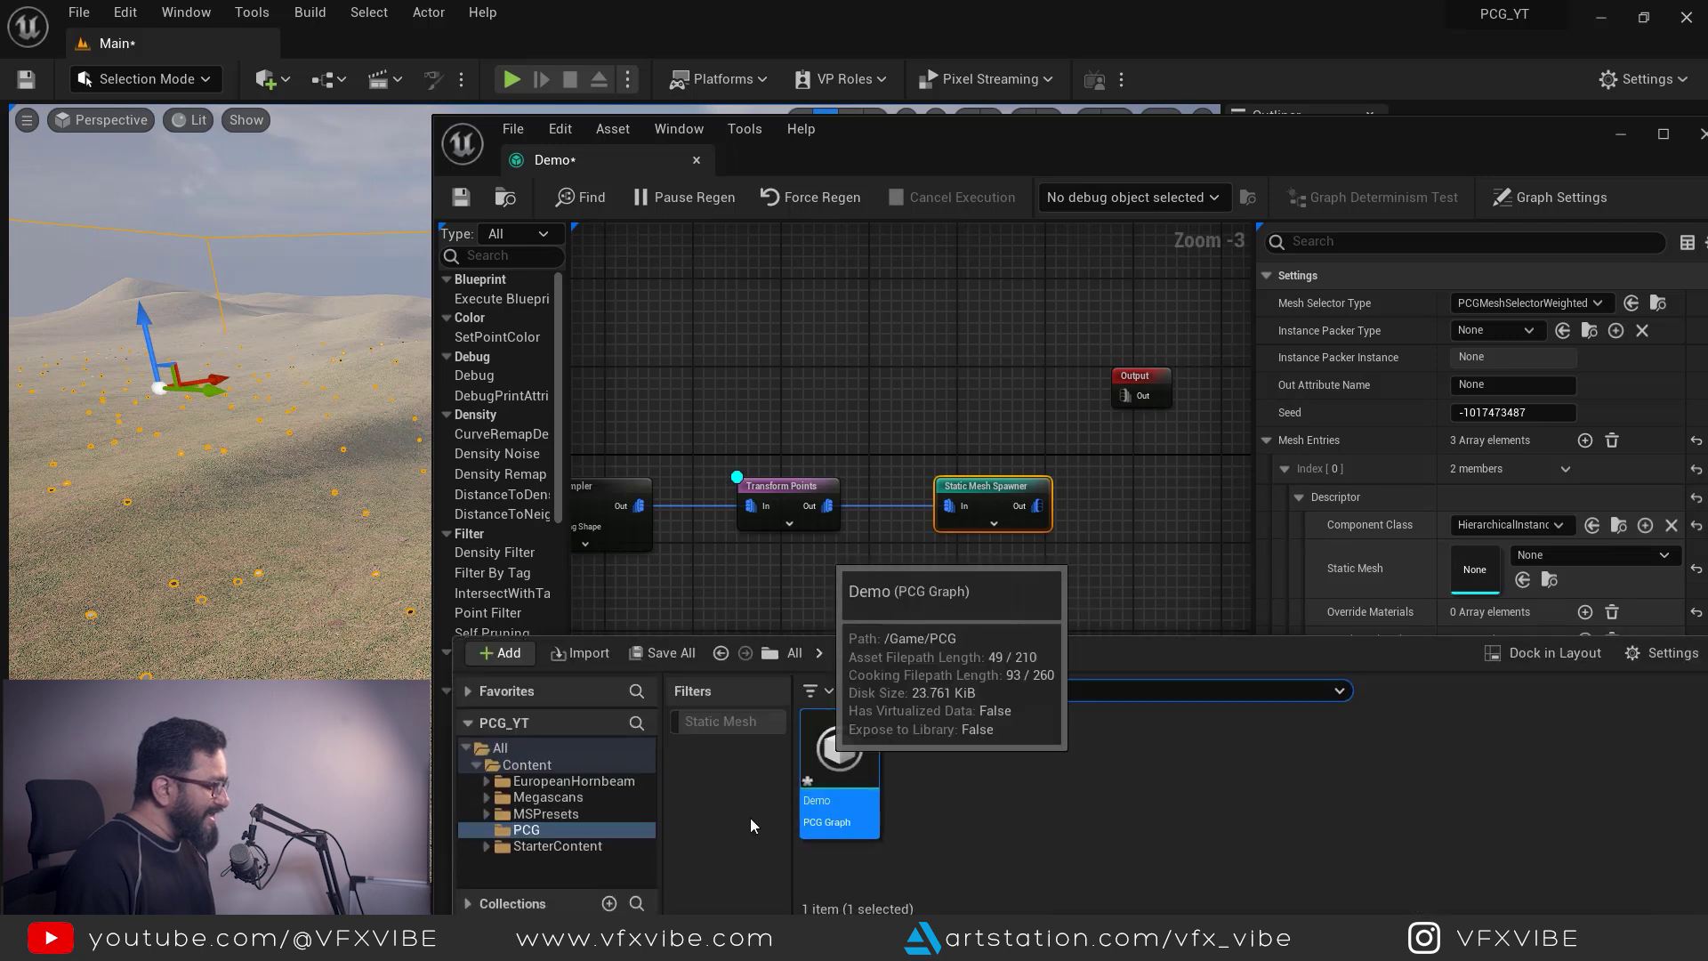
pyautogui.click(547, 796)
pyautogui.click(712, 721)
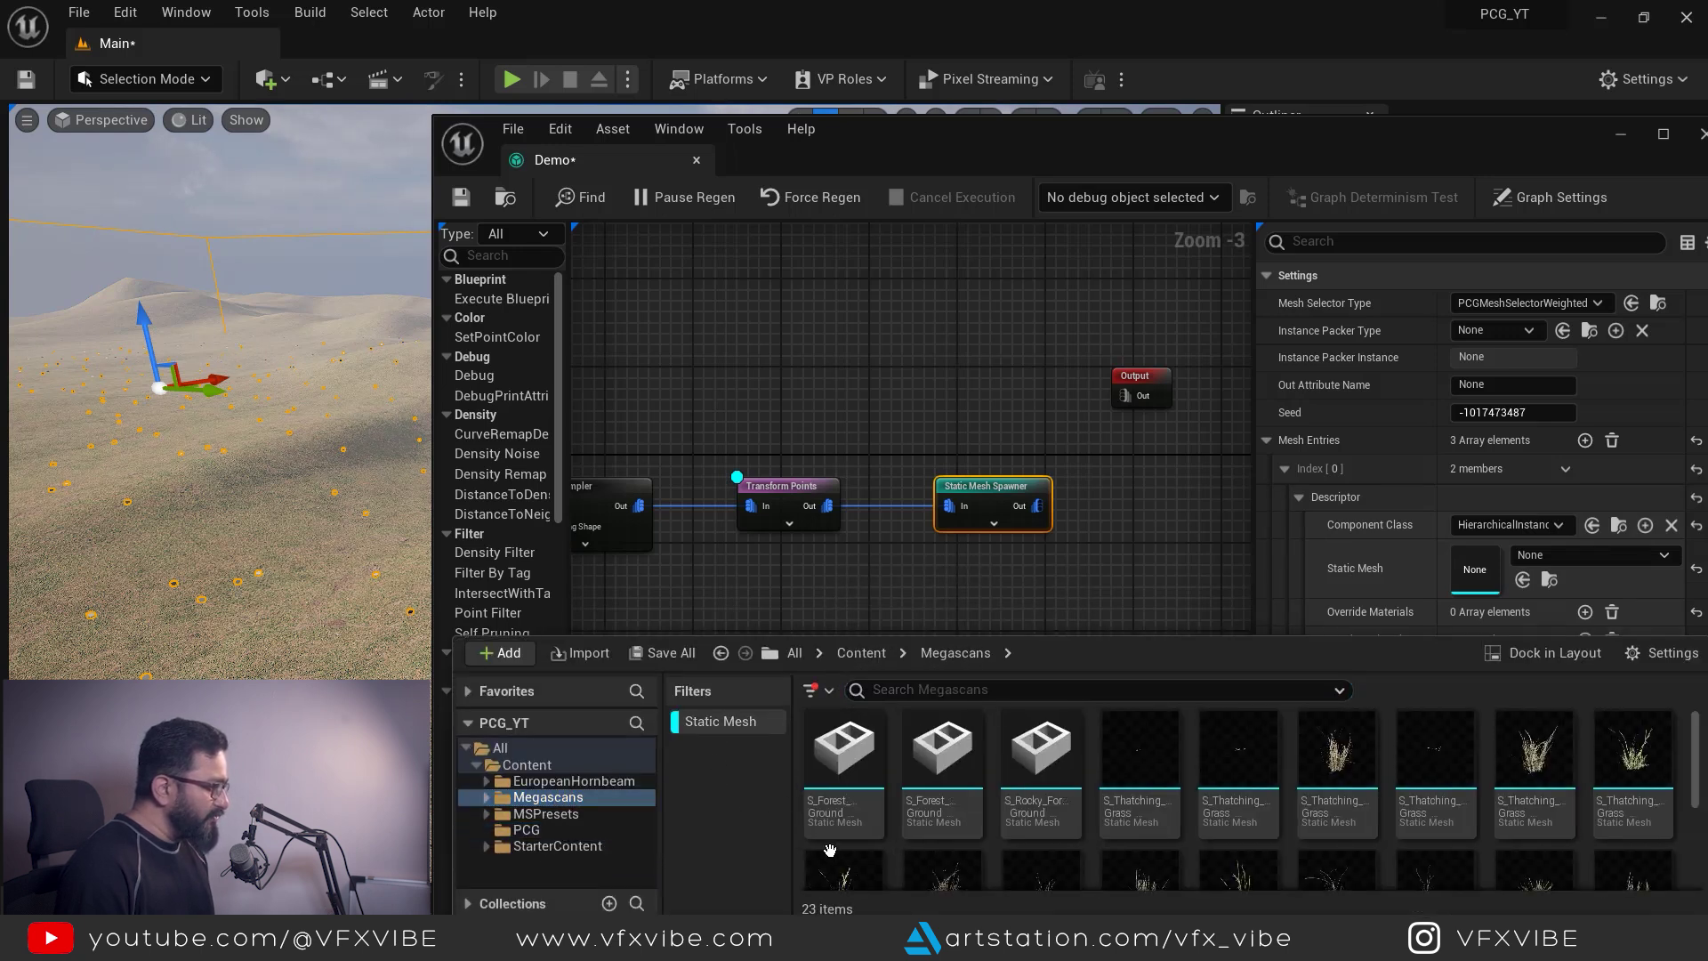
pyautogui.scroll(-2, 1291, 830)
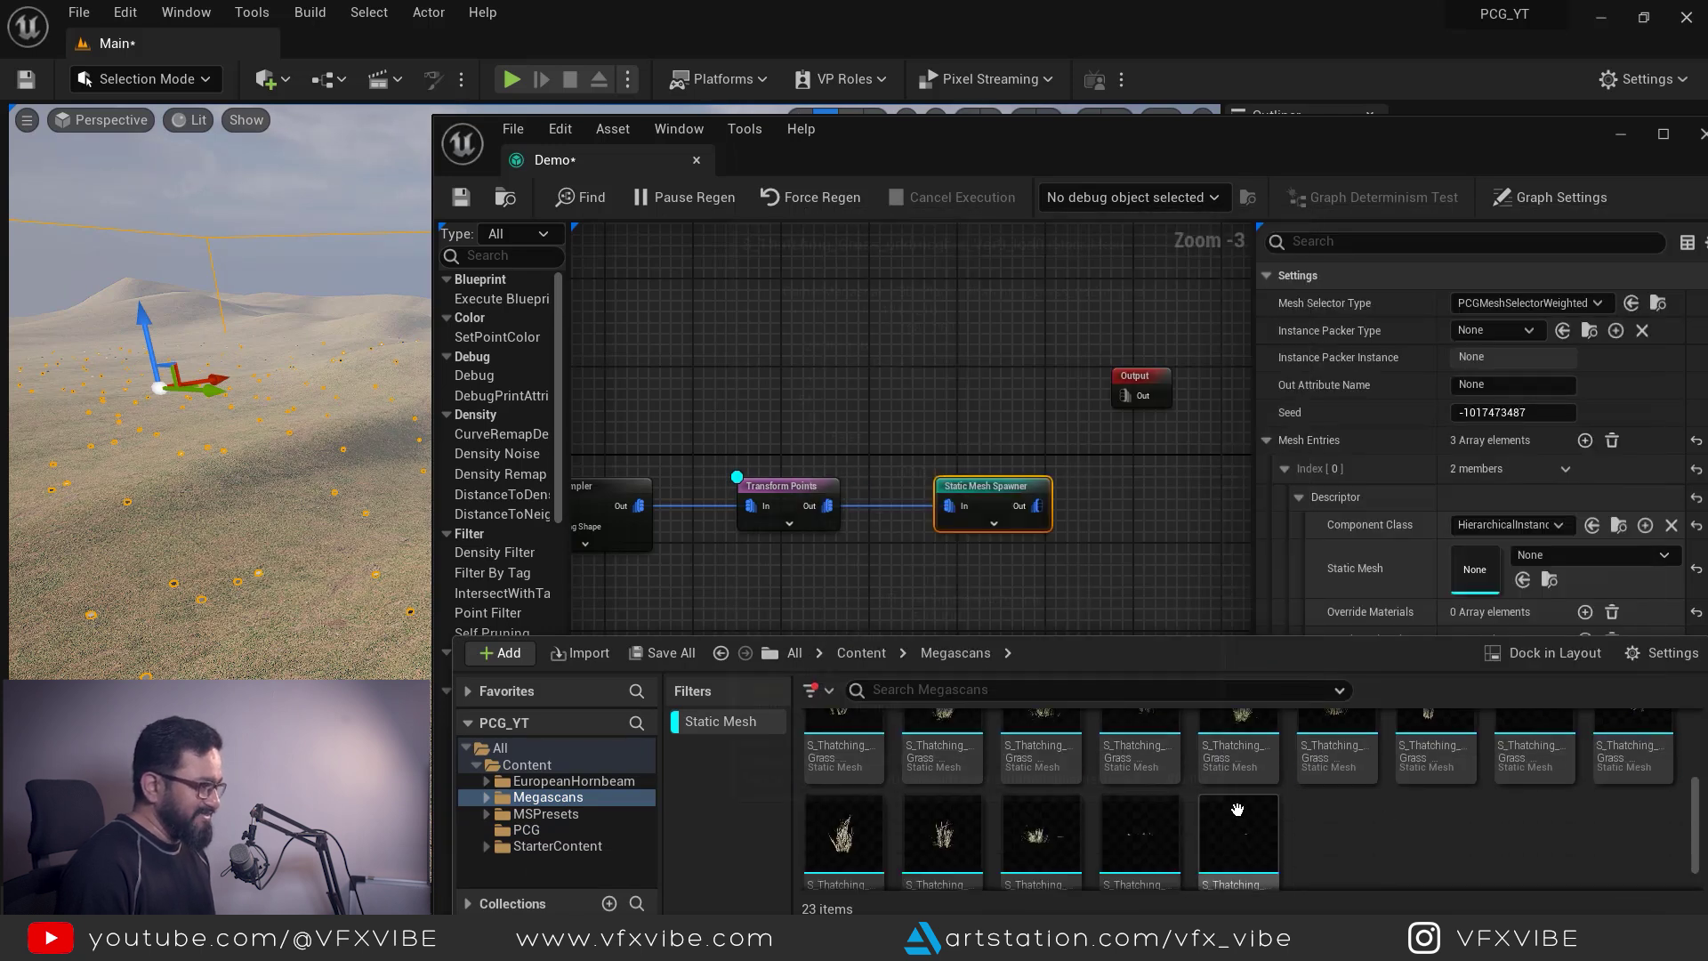
pyautogui.scroll(1, 1251, 796)
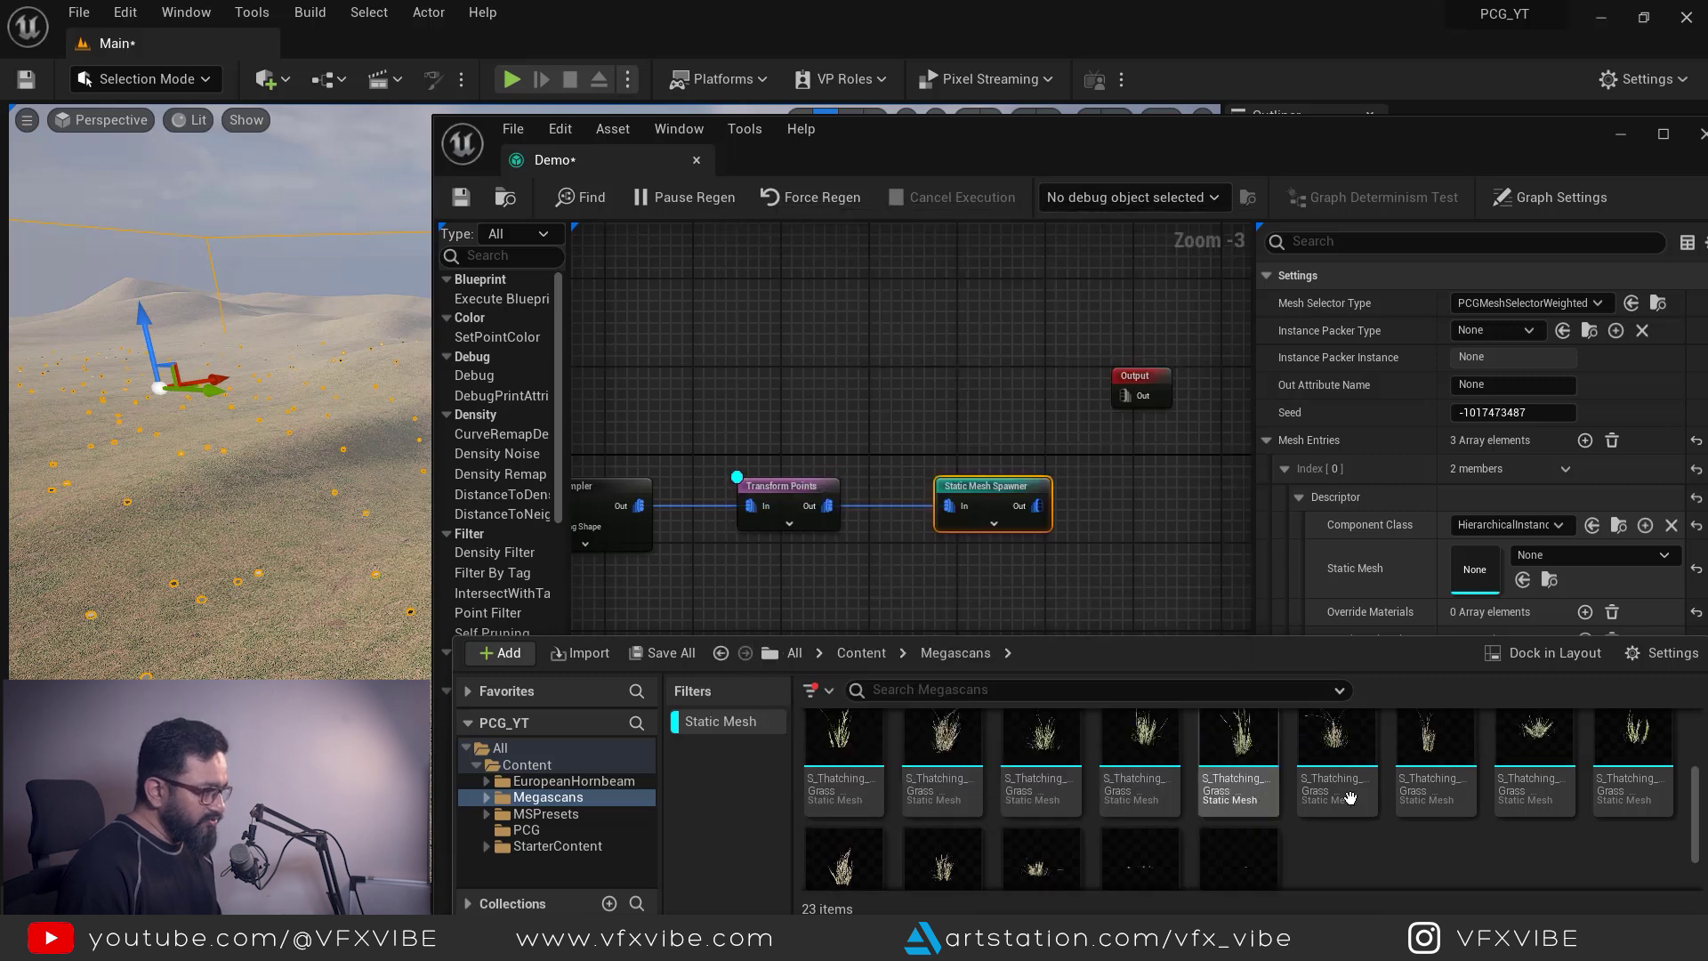
# Step: Assign an S_Thatching_Grass mesh from Megascans as the Static Mesh of entry Index 0 and collapse that entry
pyautogui.moveTo(1309, 151); pyautogui.dragTo(952, 169)
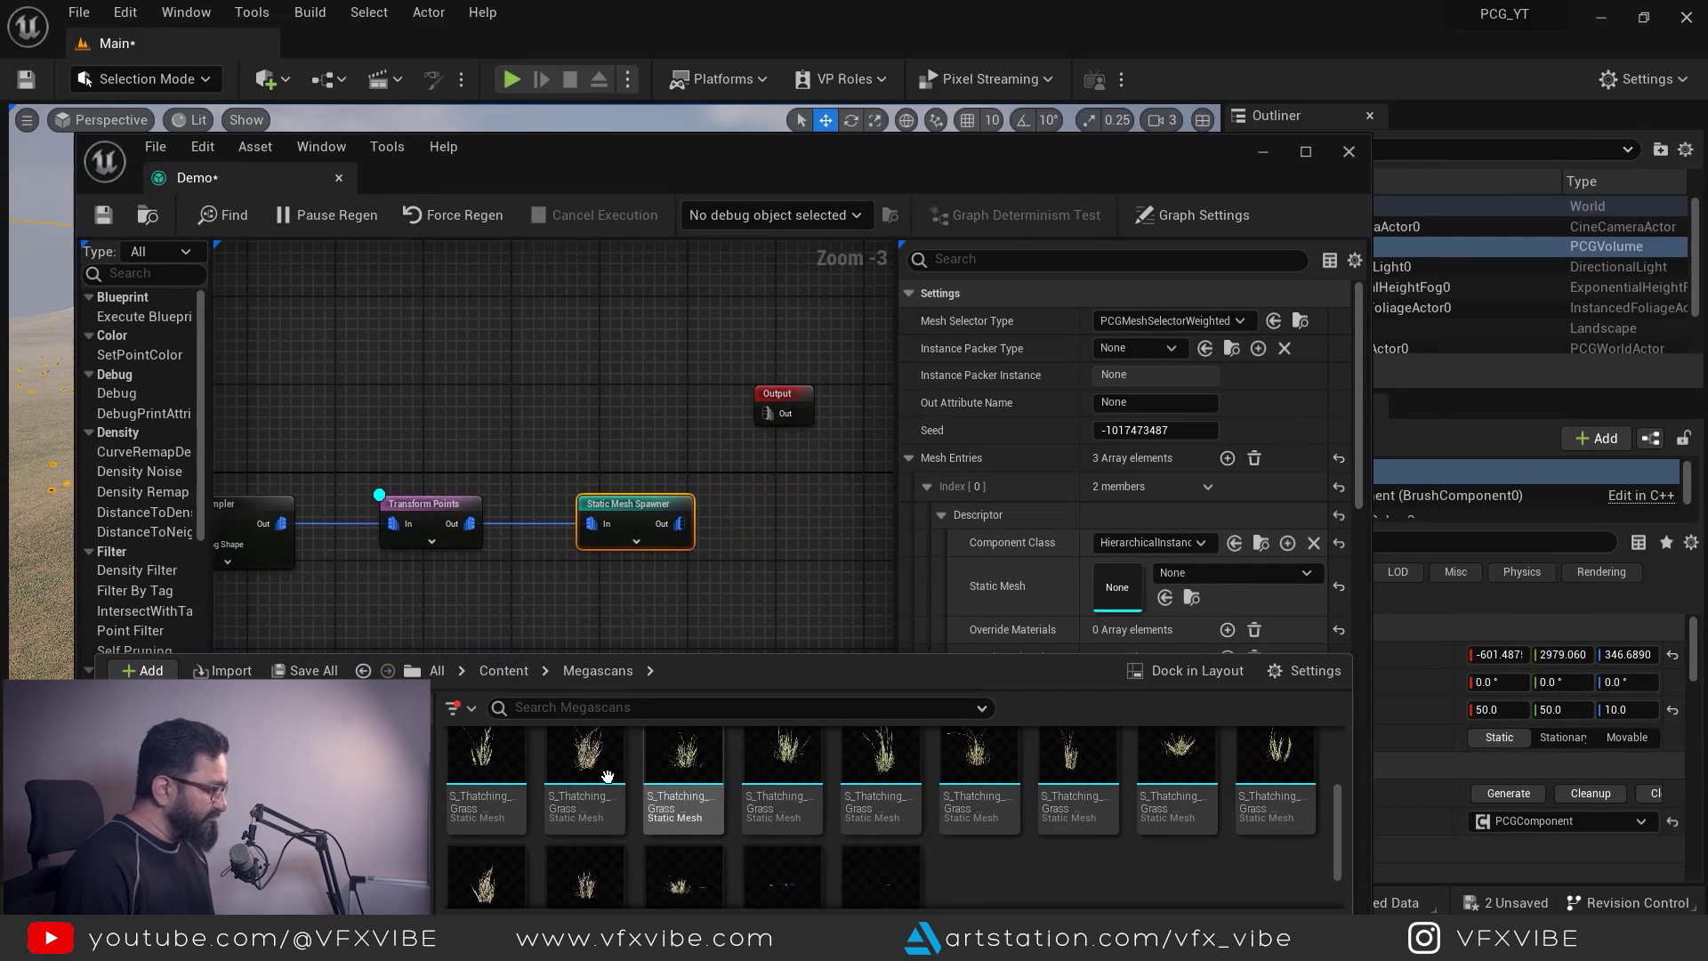
pyautogui.moveTo(584, 765); pyautogui.dragTo(1203, 588)
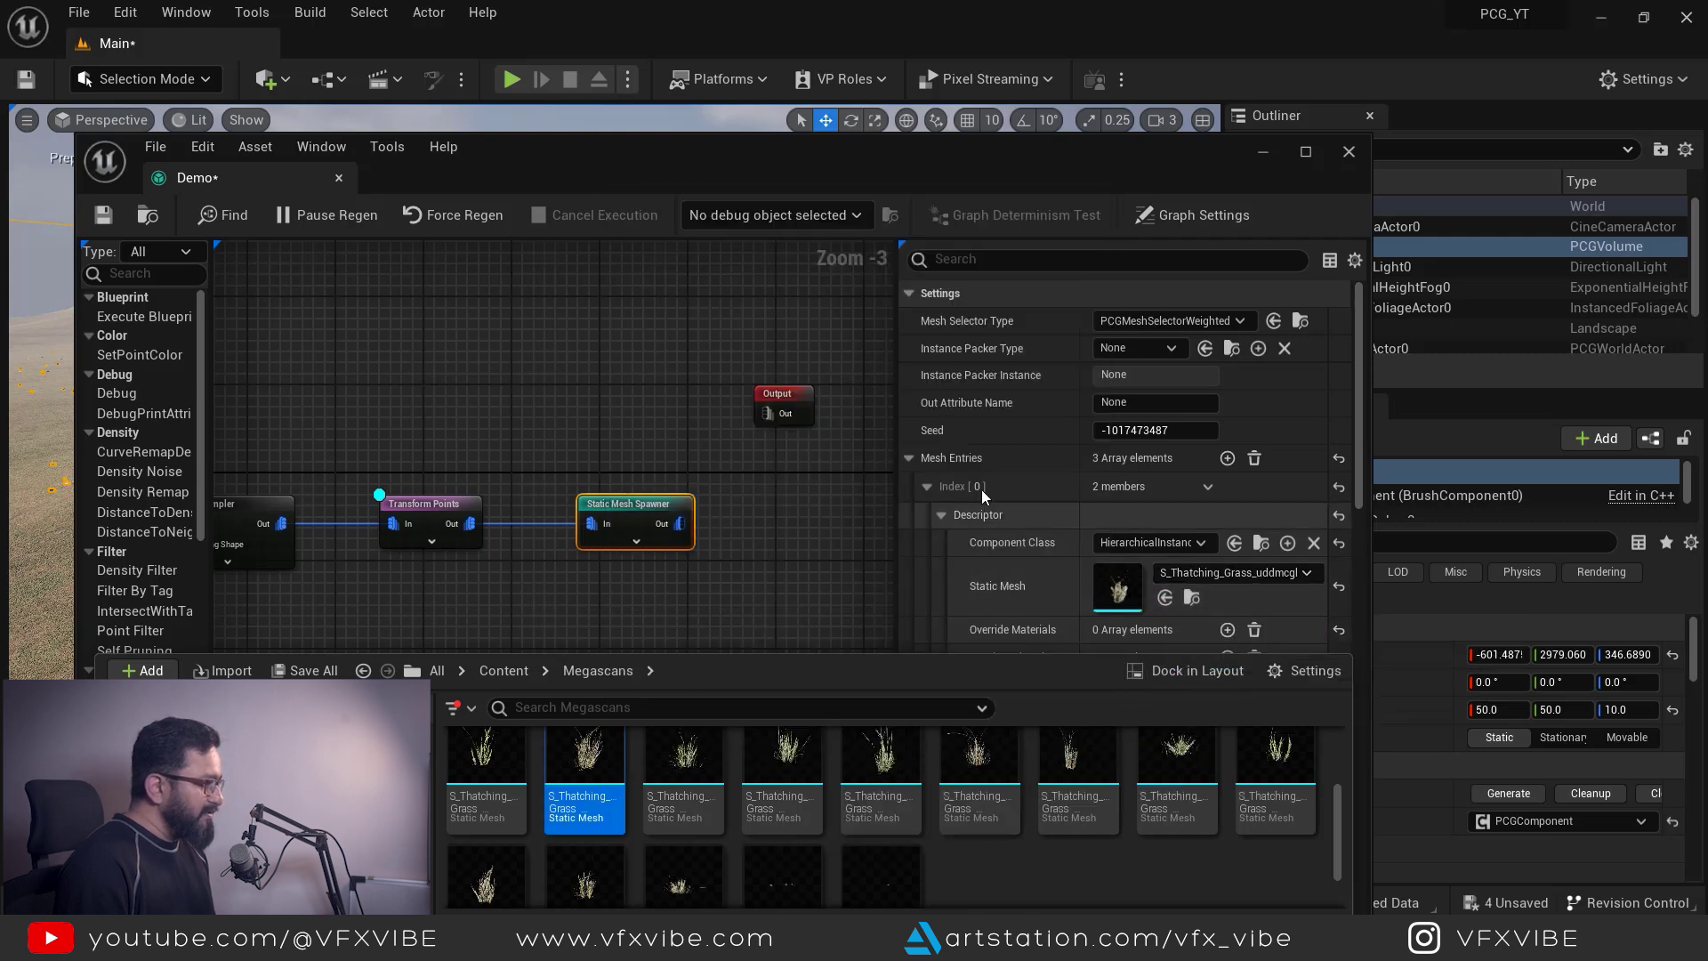
pyautogui.click(925, 486)
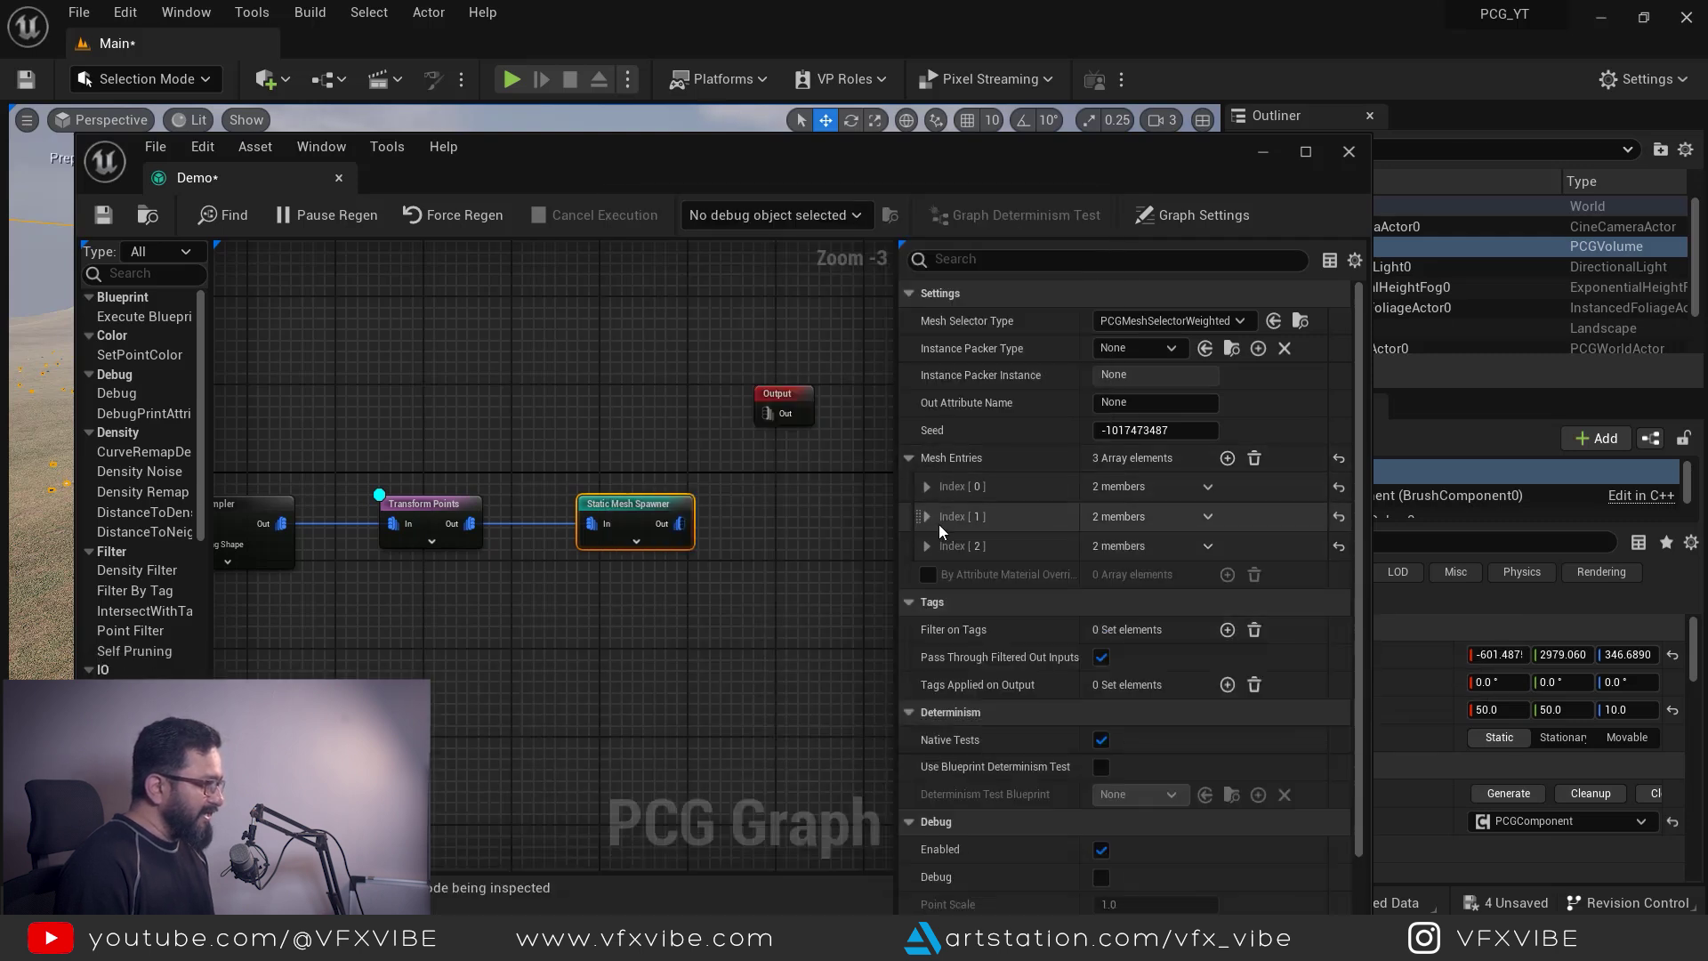
# Step: Assign a different S_Thatching_Grass mesh from Megascans as the Static Mesh of entry Index 1 and collapse that entry
pyautogui.click(926, 516)
pyautogui.click(941, 544)
pyautogui.click(940, 544)
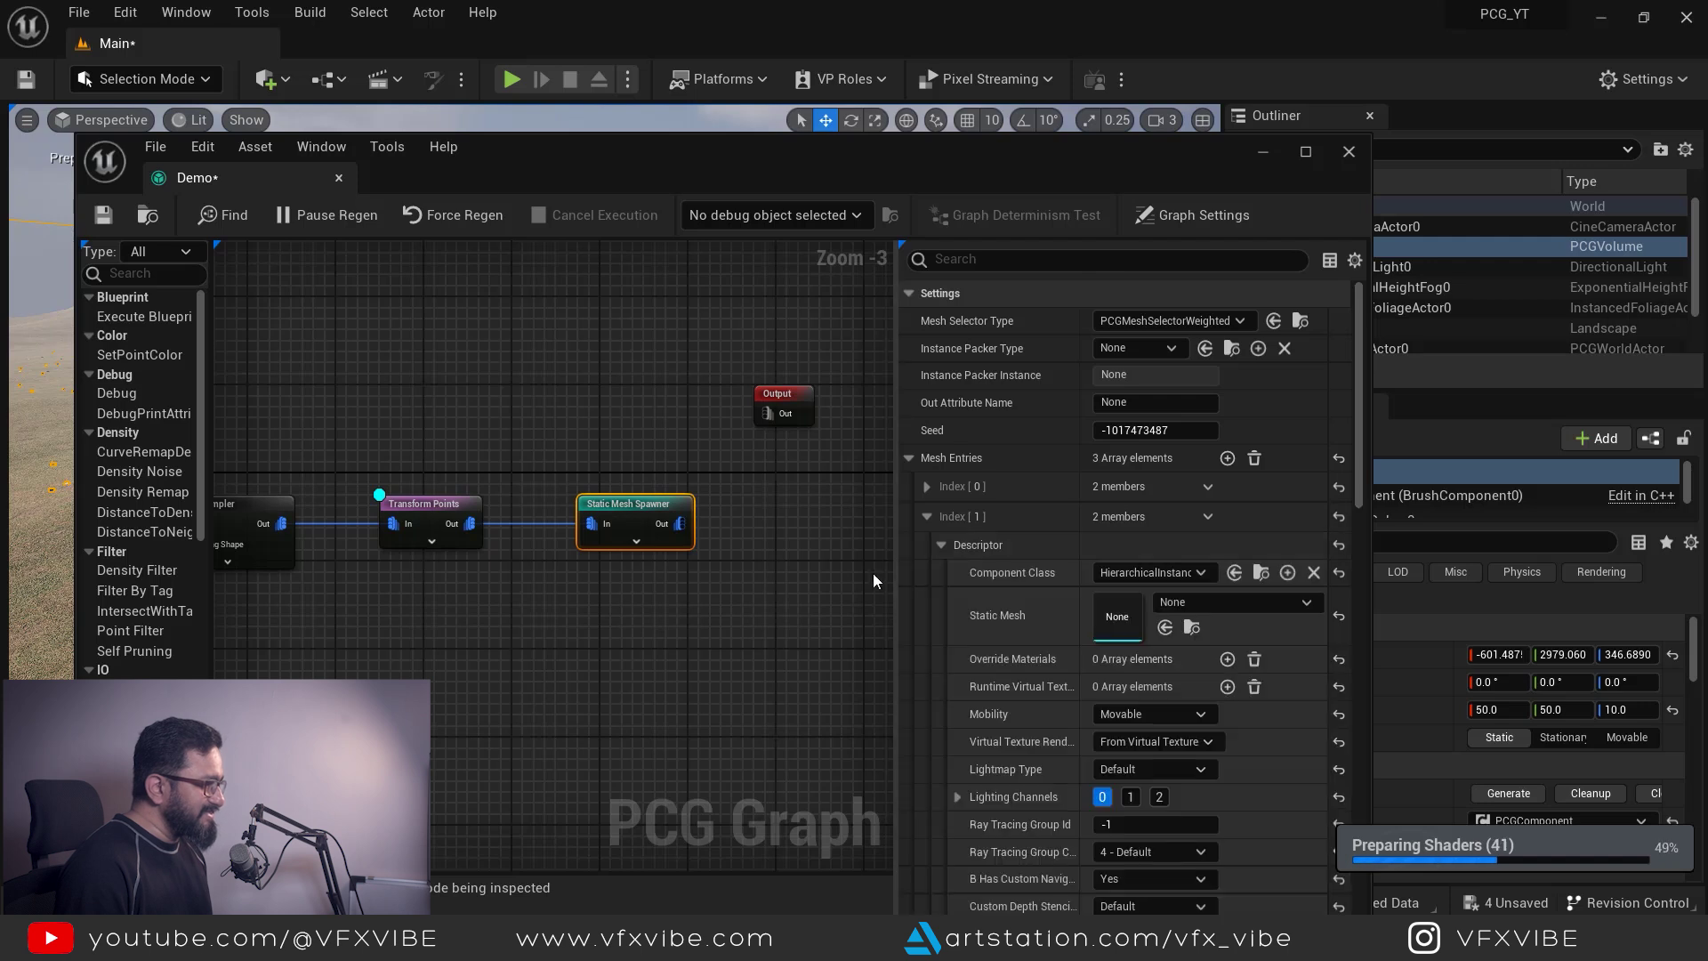
pyautogui.hotkey('ctrl', 'space')
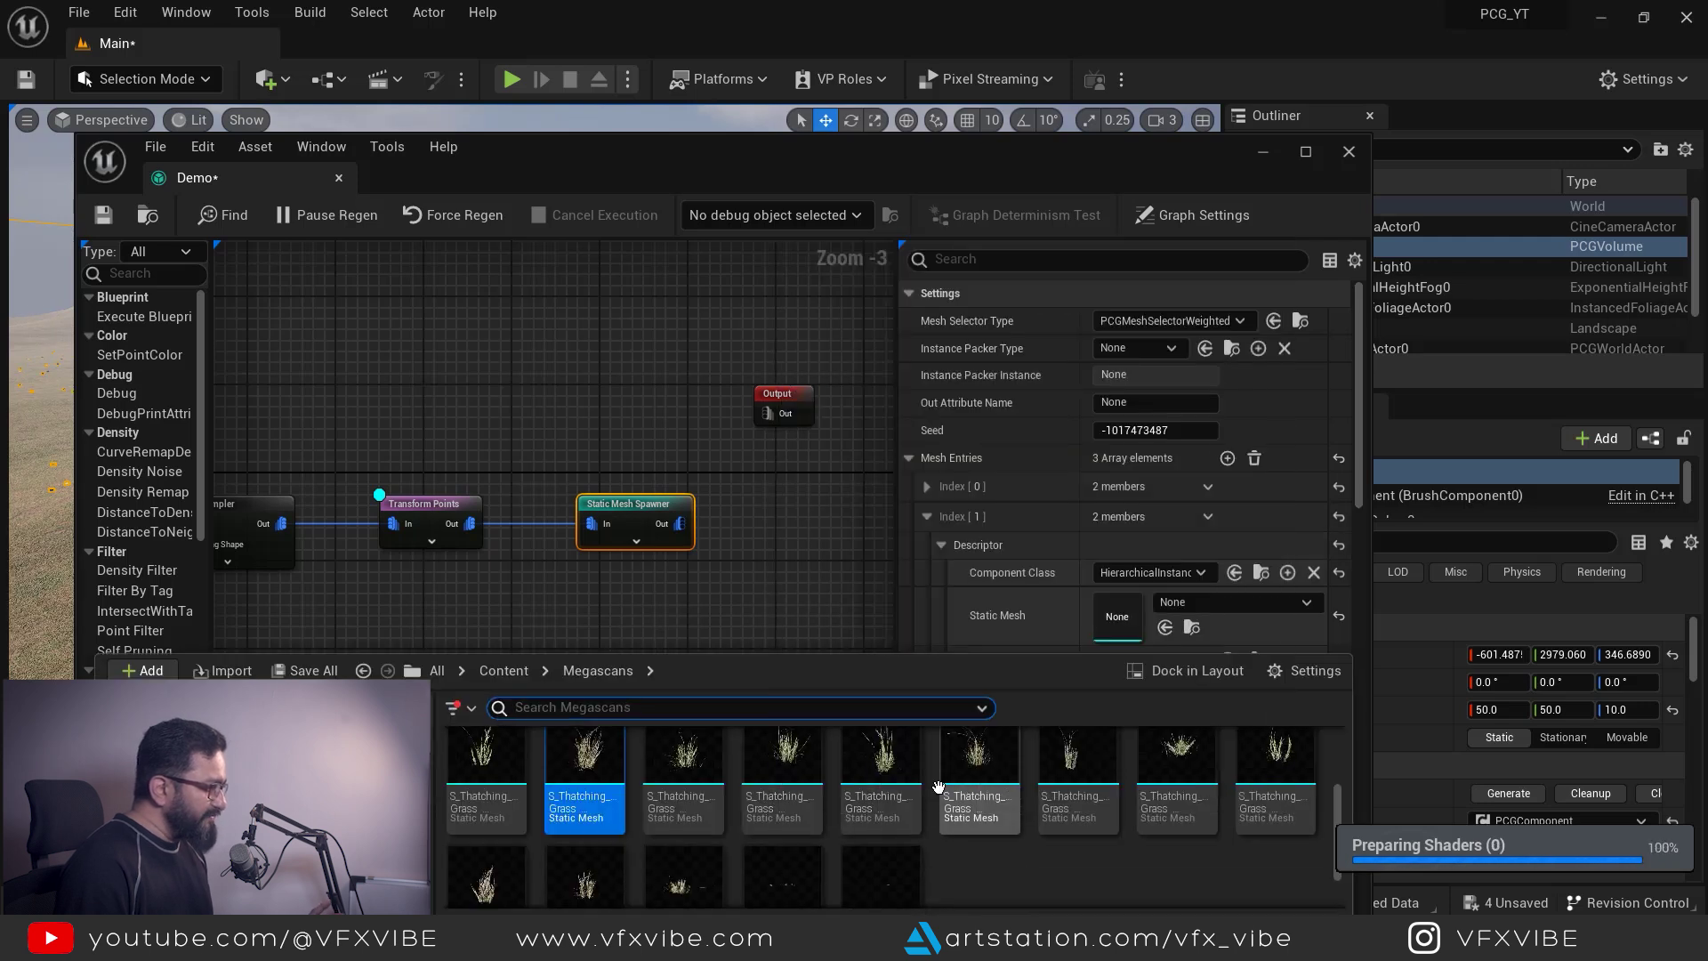
pyautogui.scroll(-1, 542, 854)
pyautogui.moveTo(485, 853); pyautogui.dragTo(1118, 615)
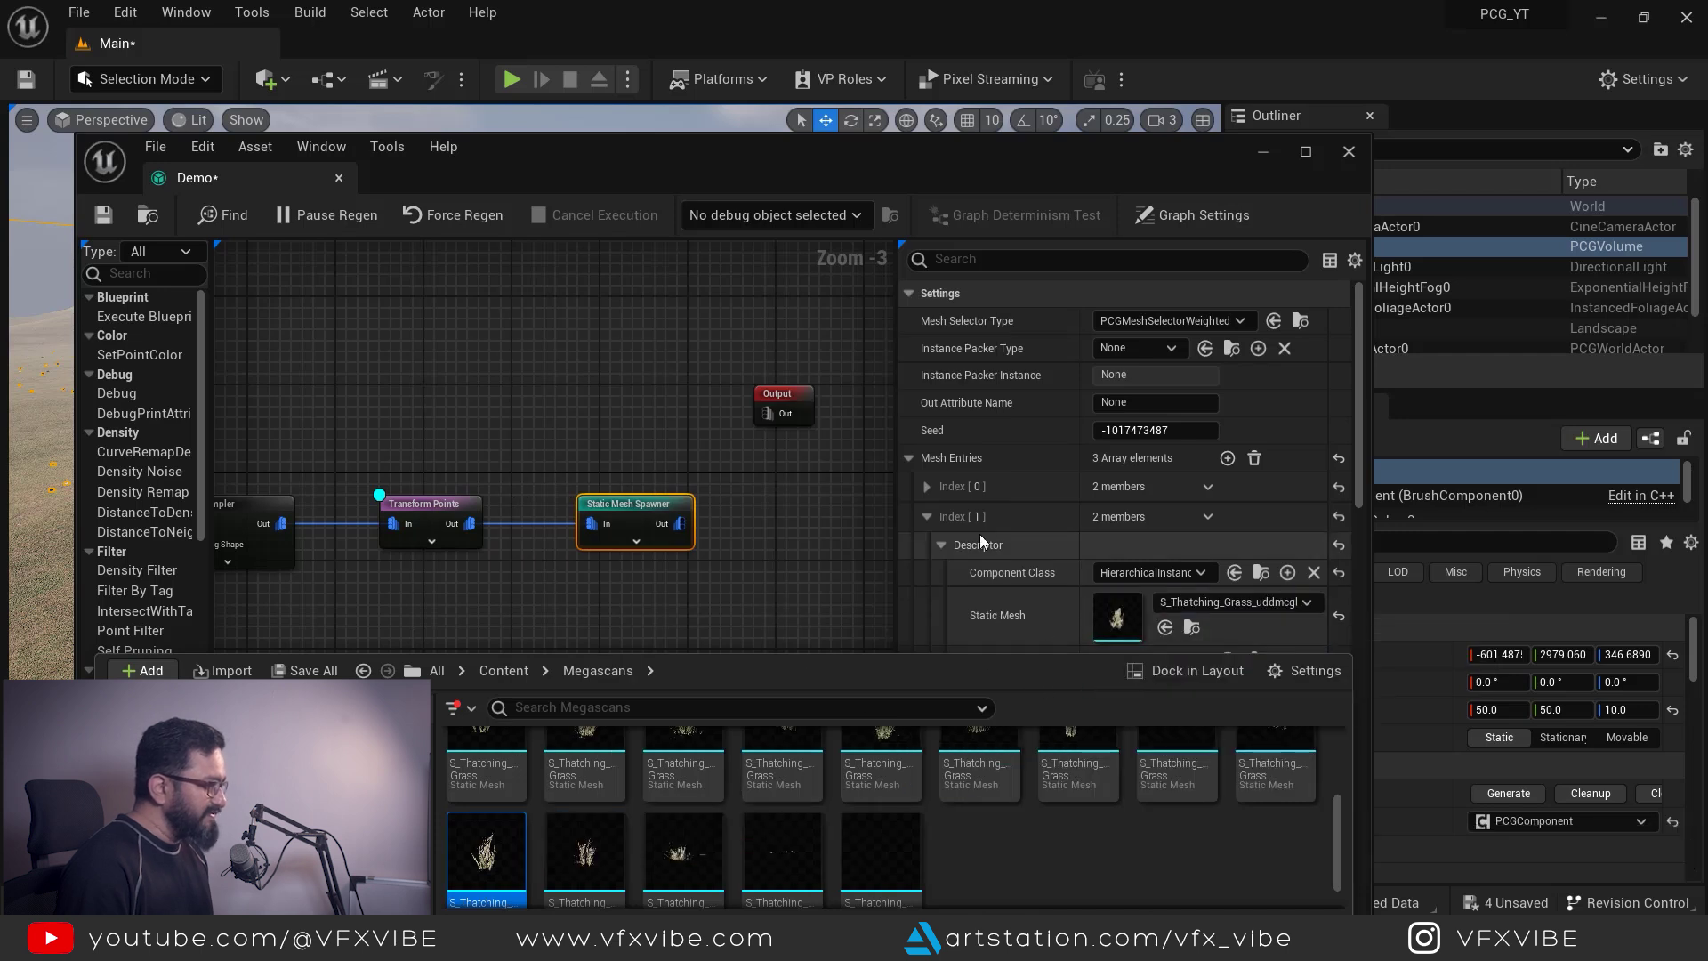
pyautogui.click(927, 515)
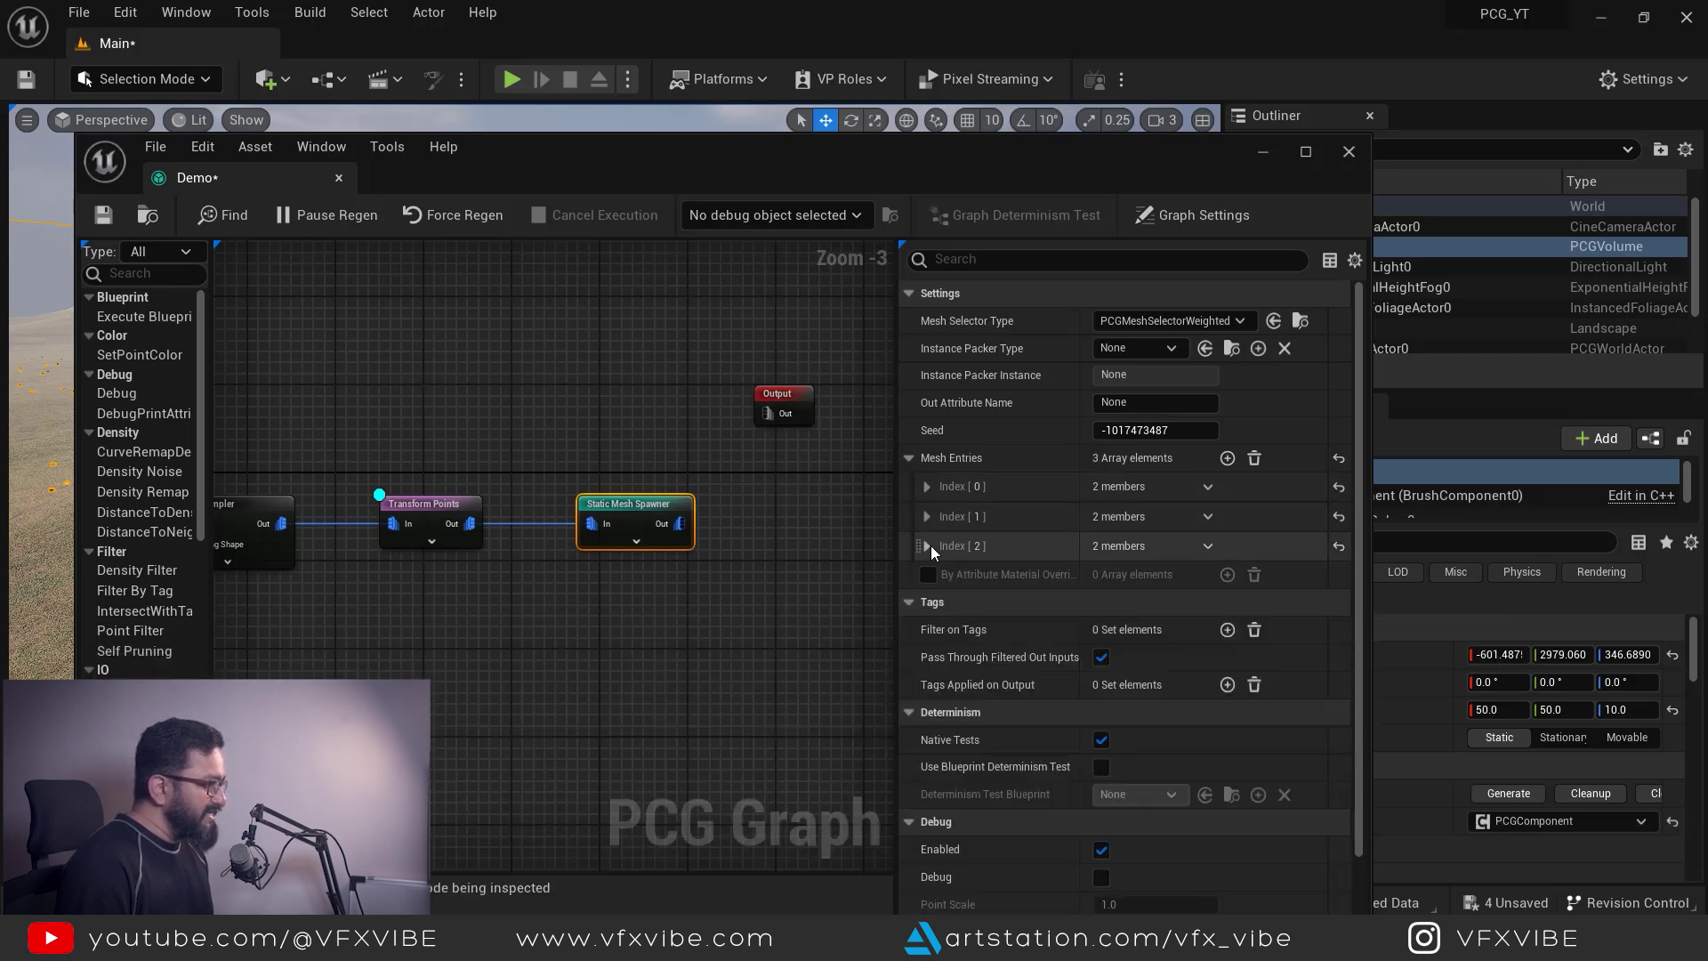
# Step: Try to assign a third S_Thatching_Grass mesh from Megascans as the Static Mesh of entry Index 2
pyautogui.click(927, 545)
pyautogui.click(940, 573)
pyautogui.hotkey('ctrl', 'space')
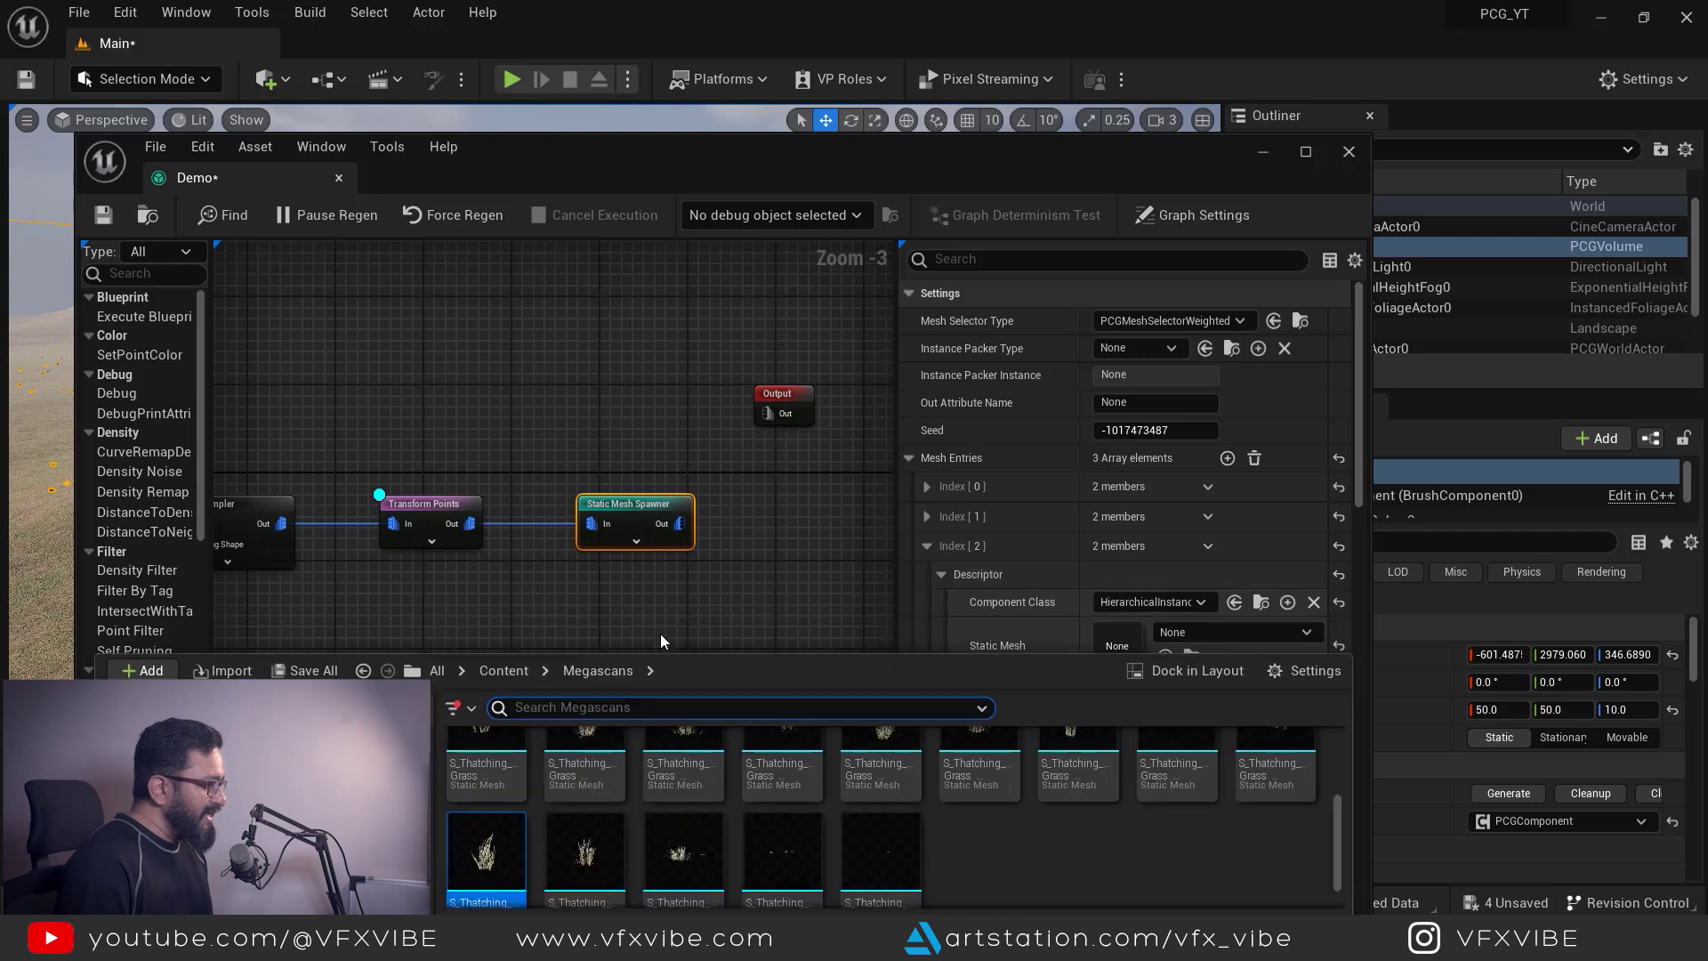
pyautogui.click(684, 852)
pyautogui.moveTo(683, 852); pyautogui.dragTo(1220, 681)
# Step: Save the Demo graph, move its window aside and inspect the spawned meshes up close in the viewport
pyautogui.moveTo(905, 147); pyautogui.dragTo(1051, 187)
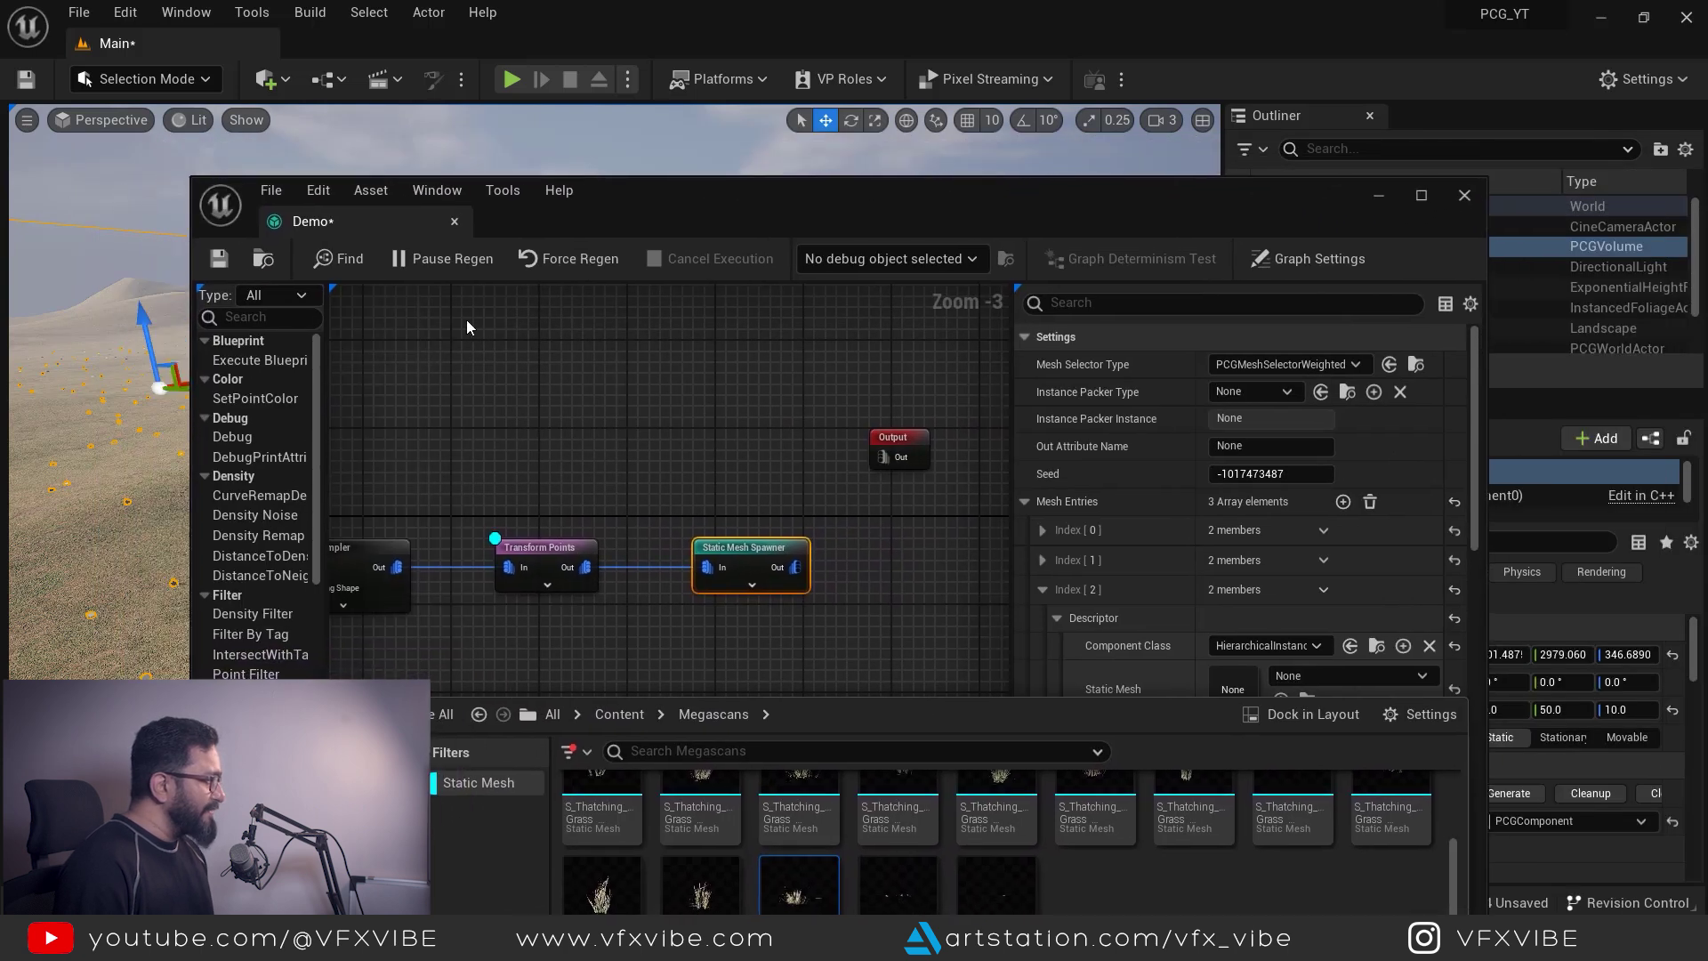
pyautogui.click(222, 258)
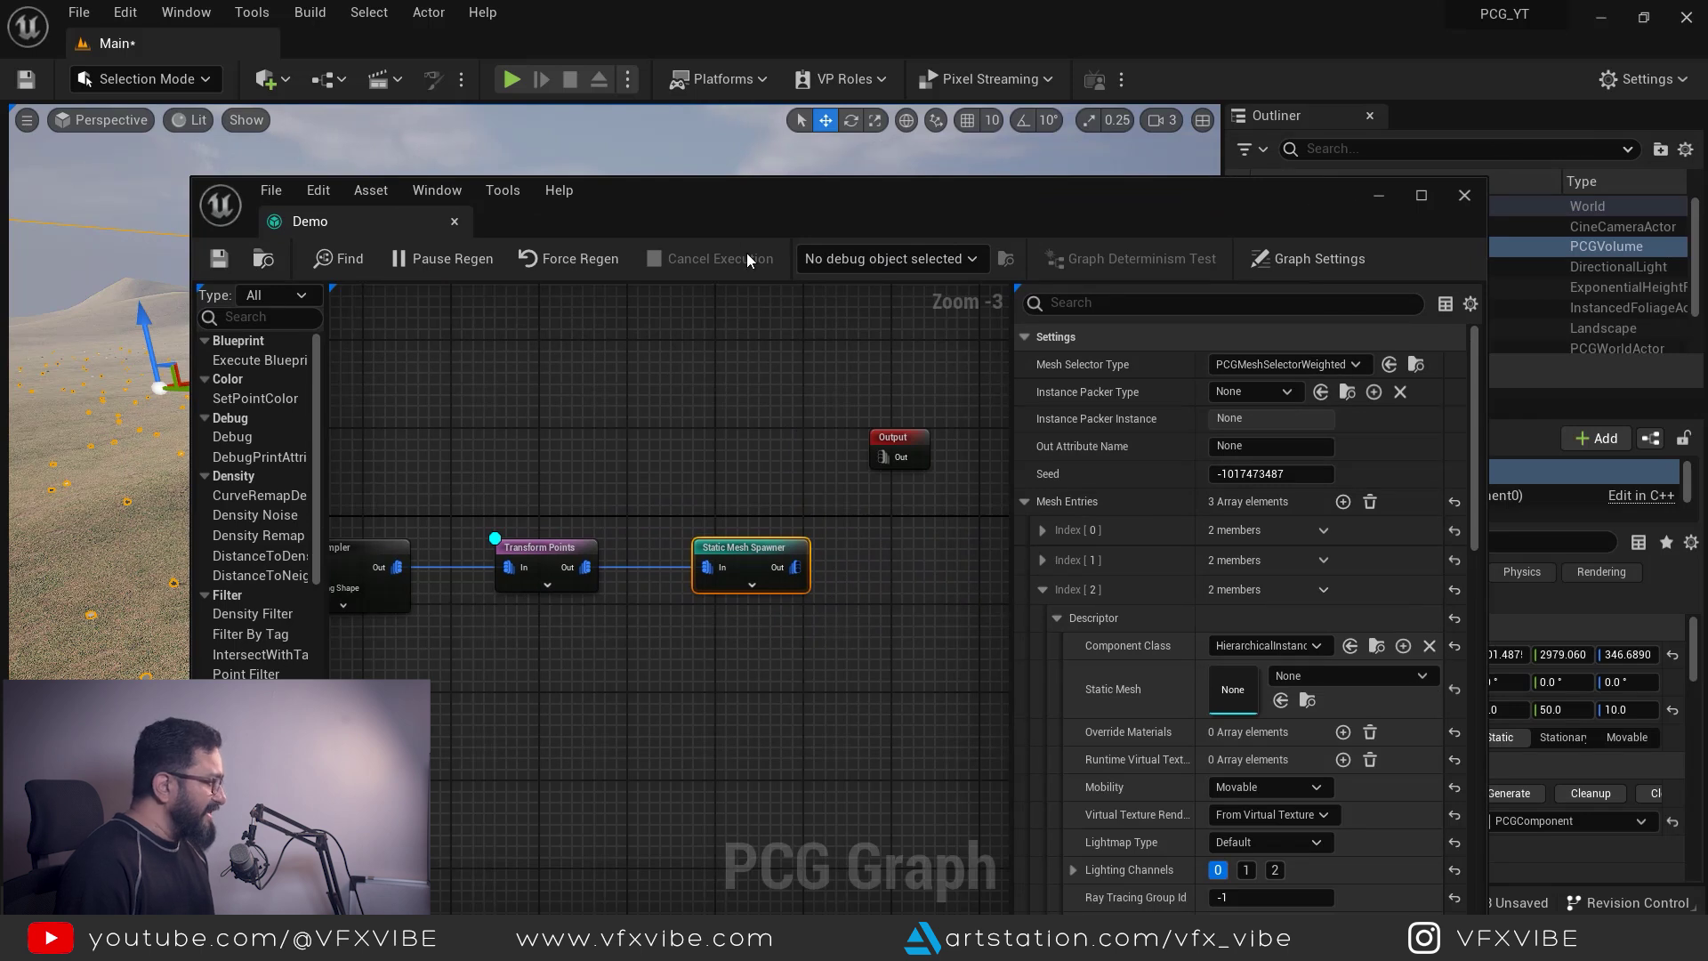
pyautogui.moveTo(717, 201); pyautogui.dragTo(1219, 222)
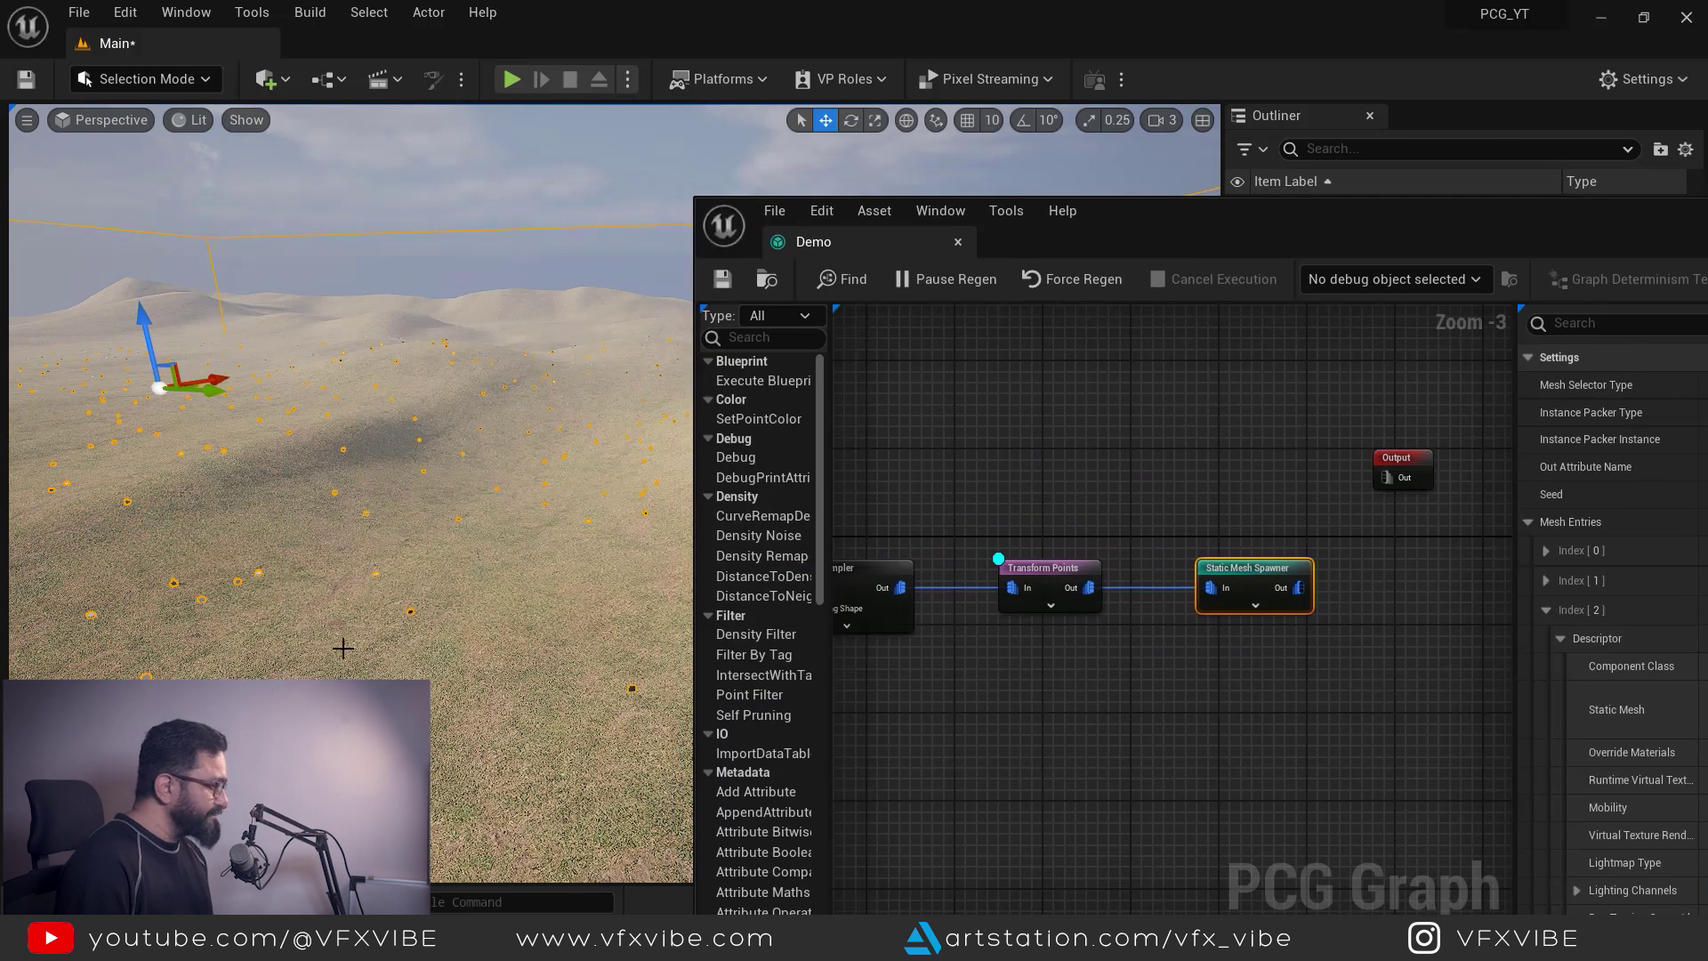
pyautogui.press('w')
pyautogui.moveTo(343, 648); pyautogui.dragTo(305, 532, button='right')
pyautogui.press('w')
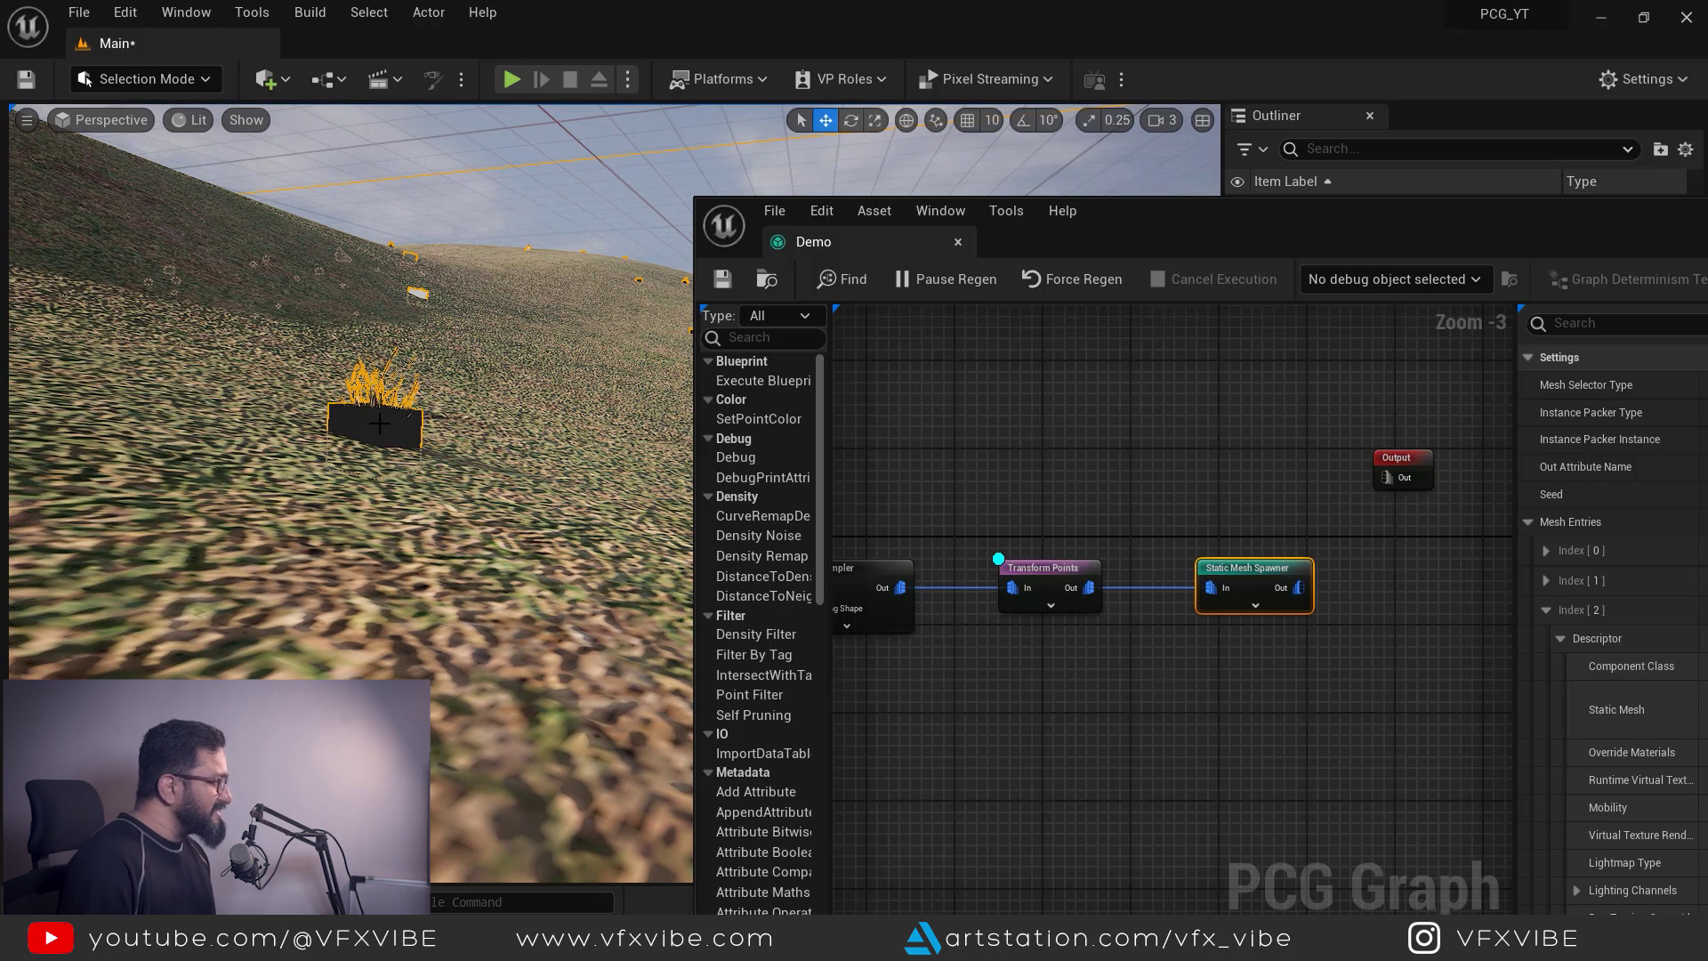
pyautogui.press('s')
pyautogui.moveTo(424, 528); pyautogui.dragTo(400, 560, button='right')
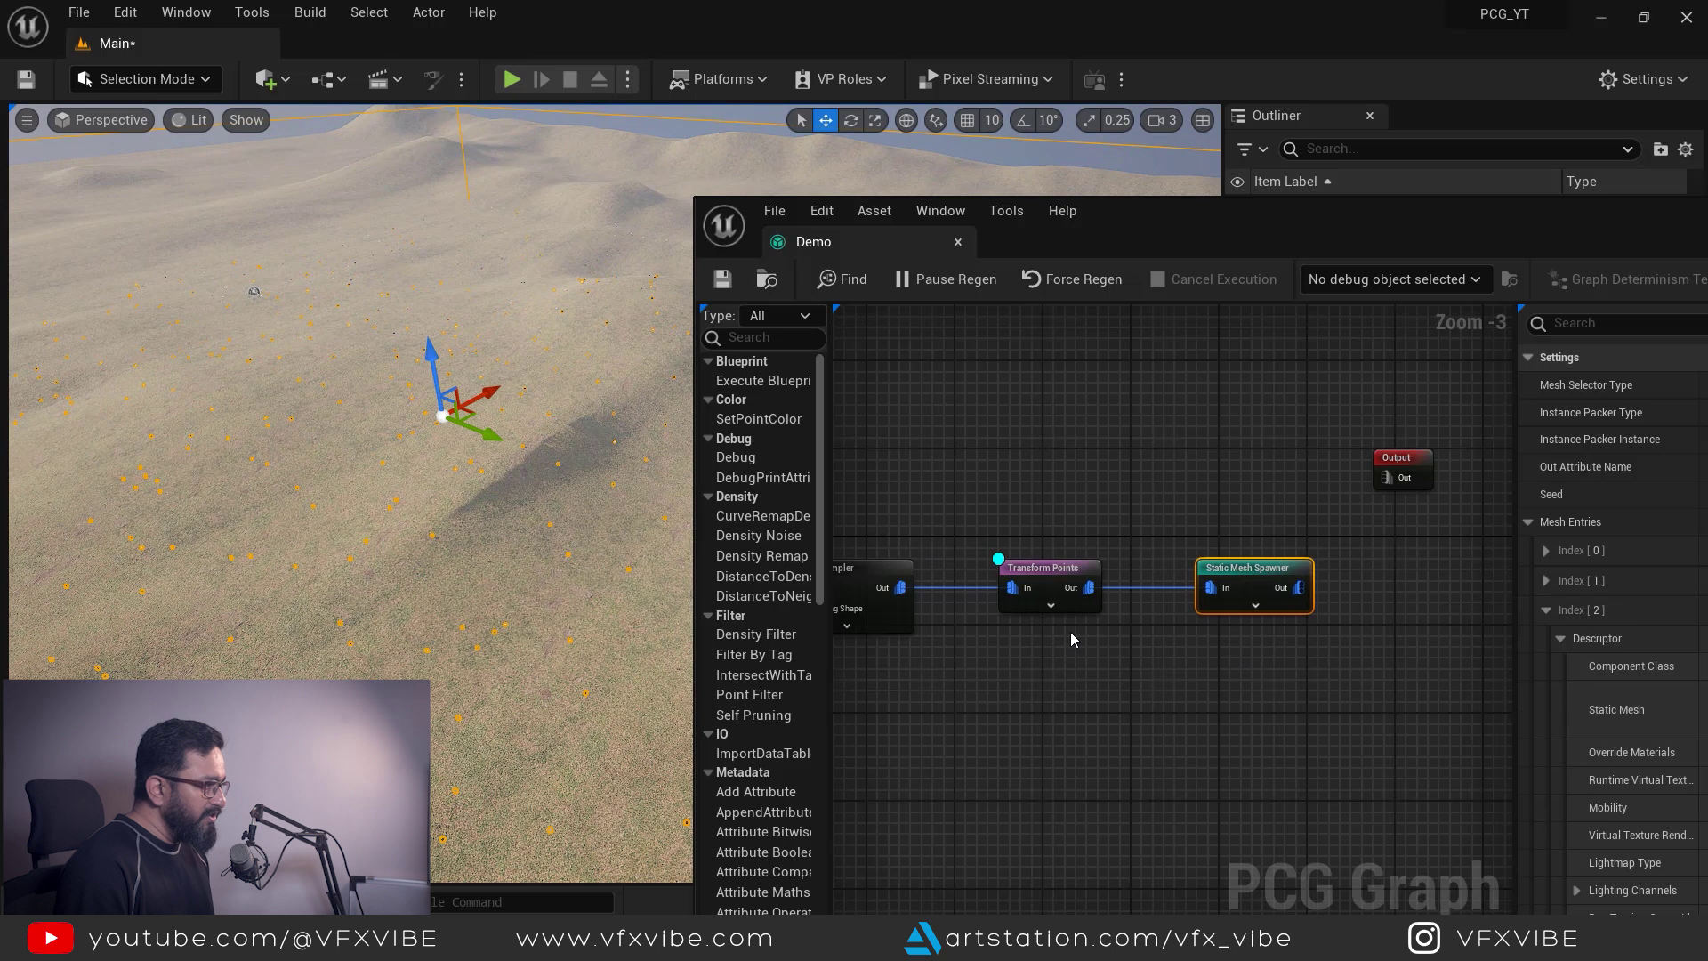
# Step: Set the Scale Min of the Transform Points node to 15 on all axes and view the spawned meshes
pyautogui.moveTo(1070, 639); pyautogui.dragTo(904, 679, button='right')
pyautogui.click(934, 571)
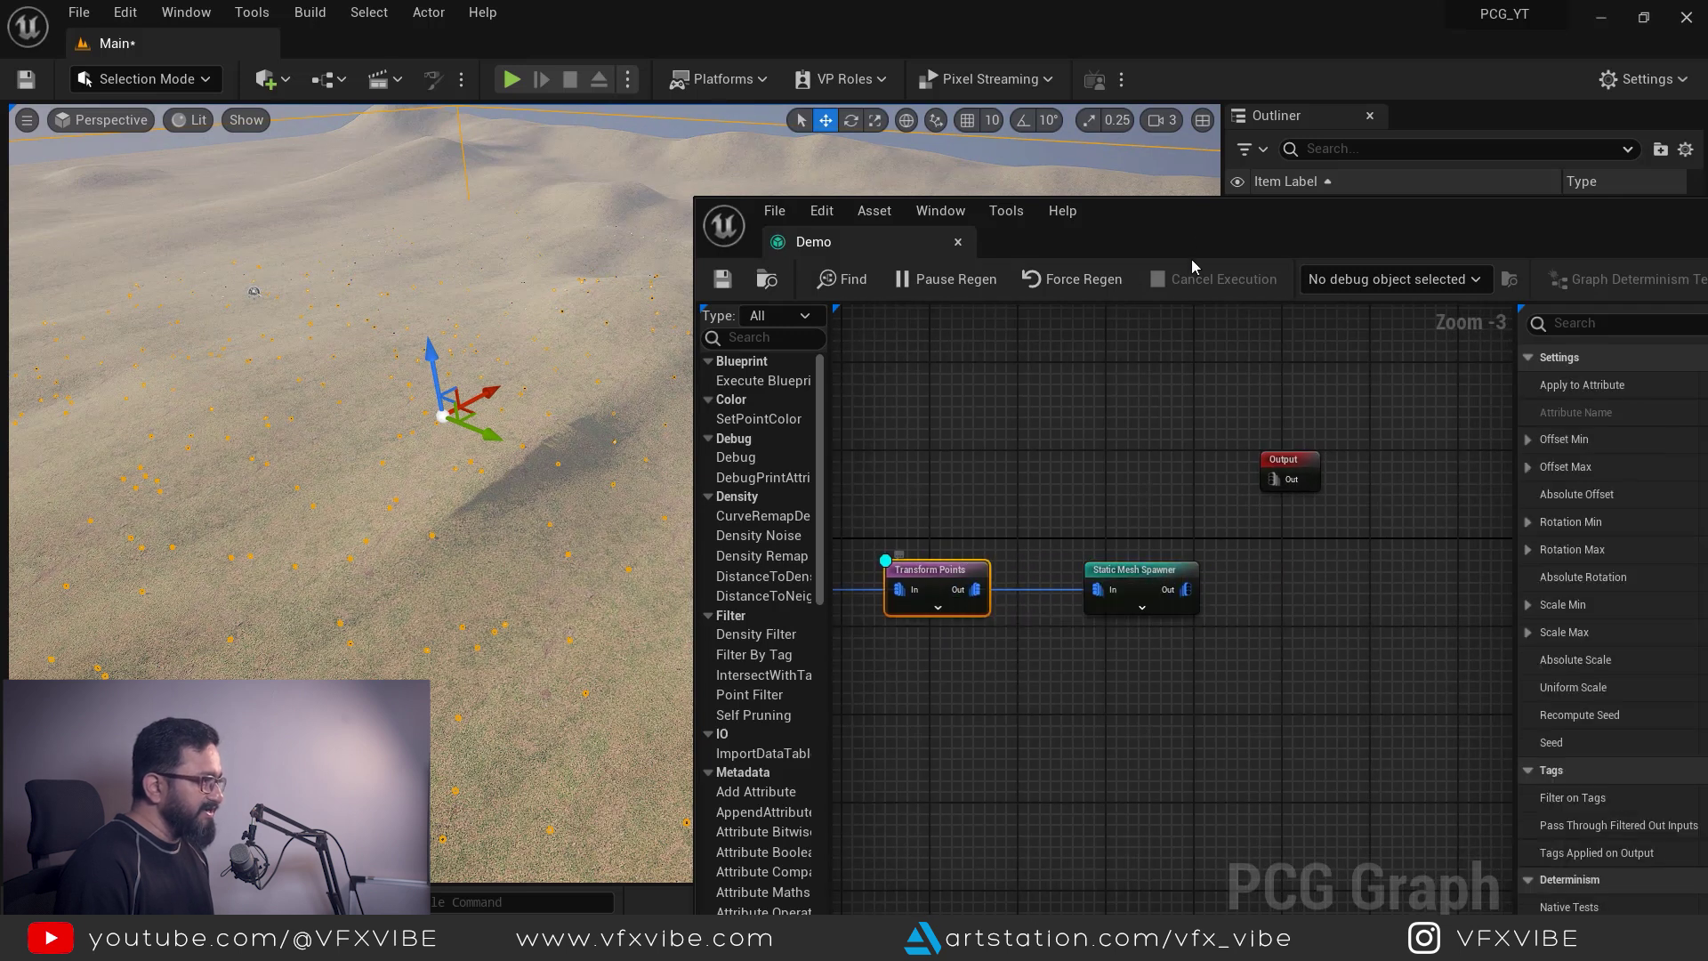
pyautogui.moveTo(1198, 215); pyautogui.dragTo(854, 211)
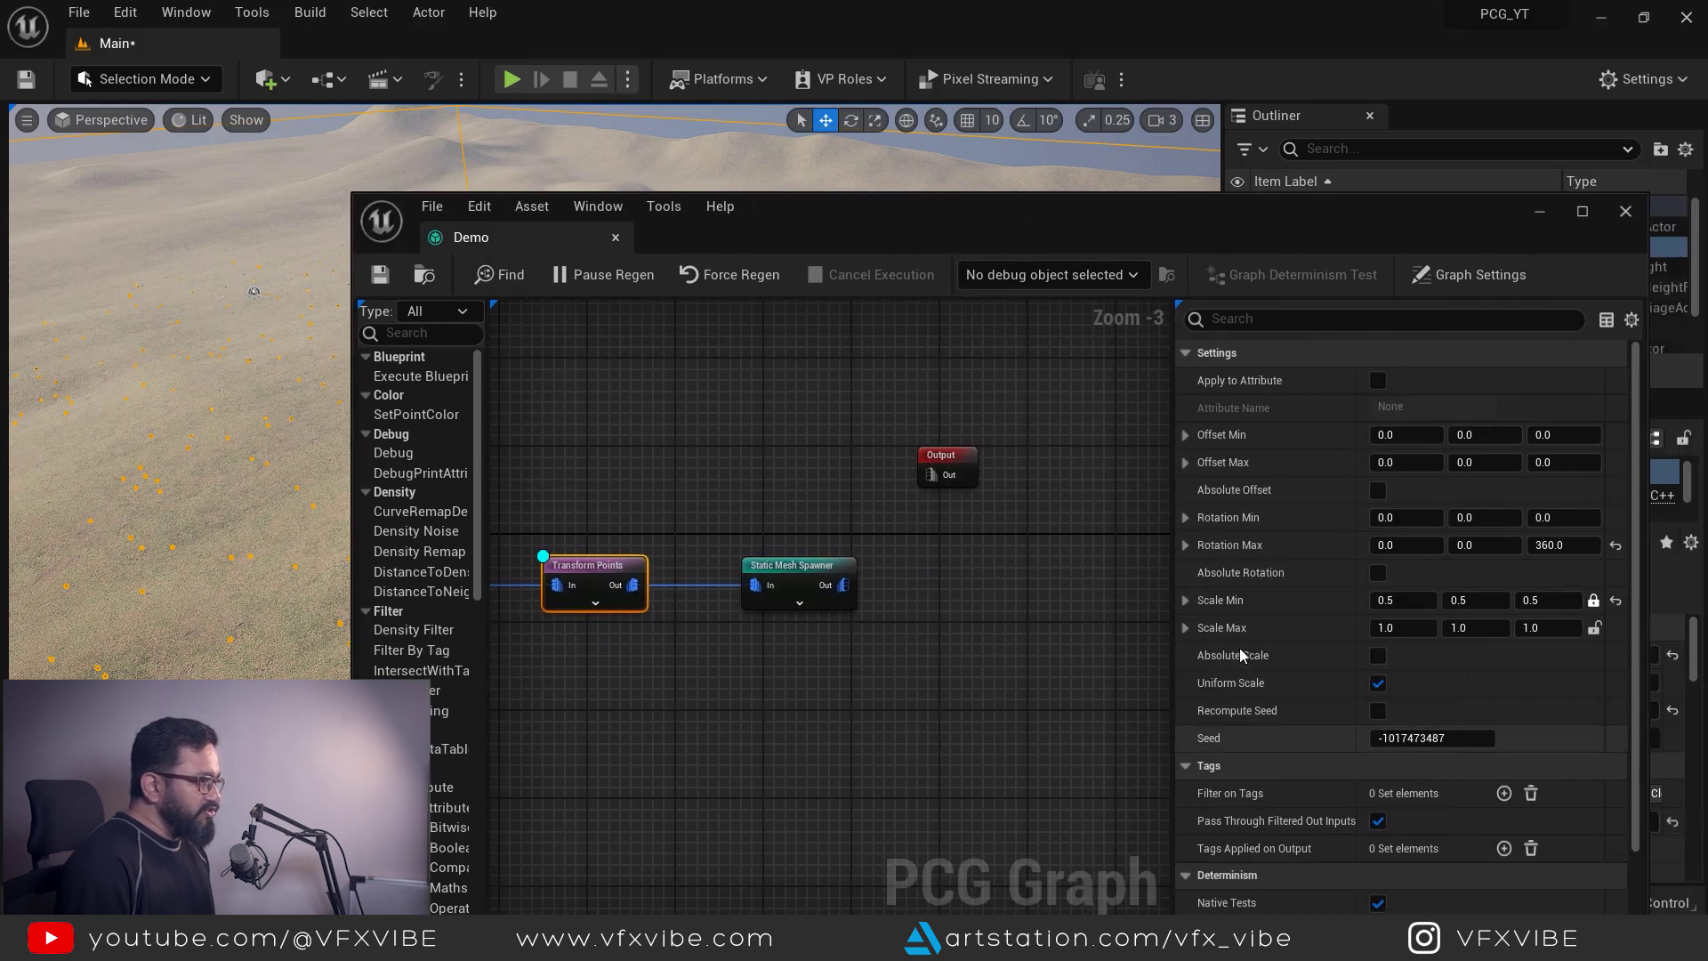
pyautogui.click(1548, 600)
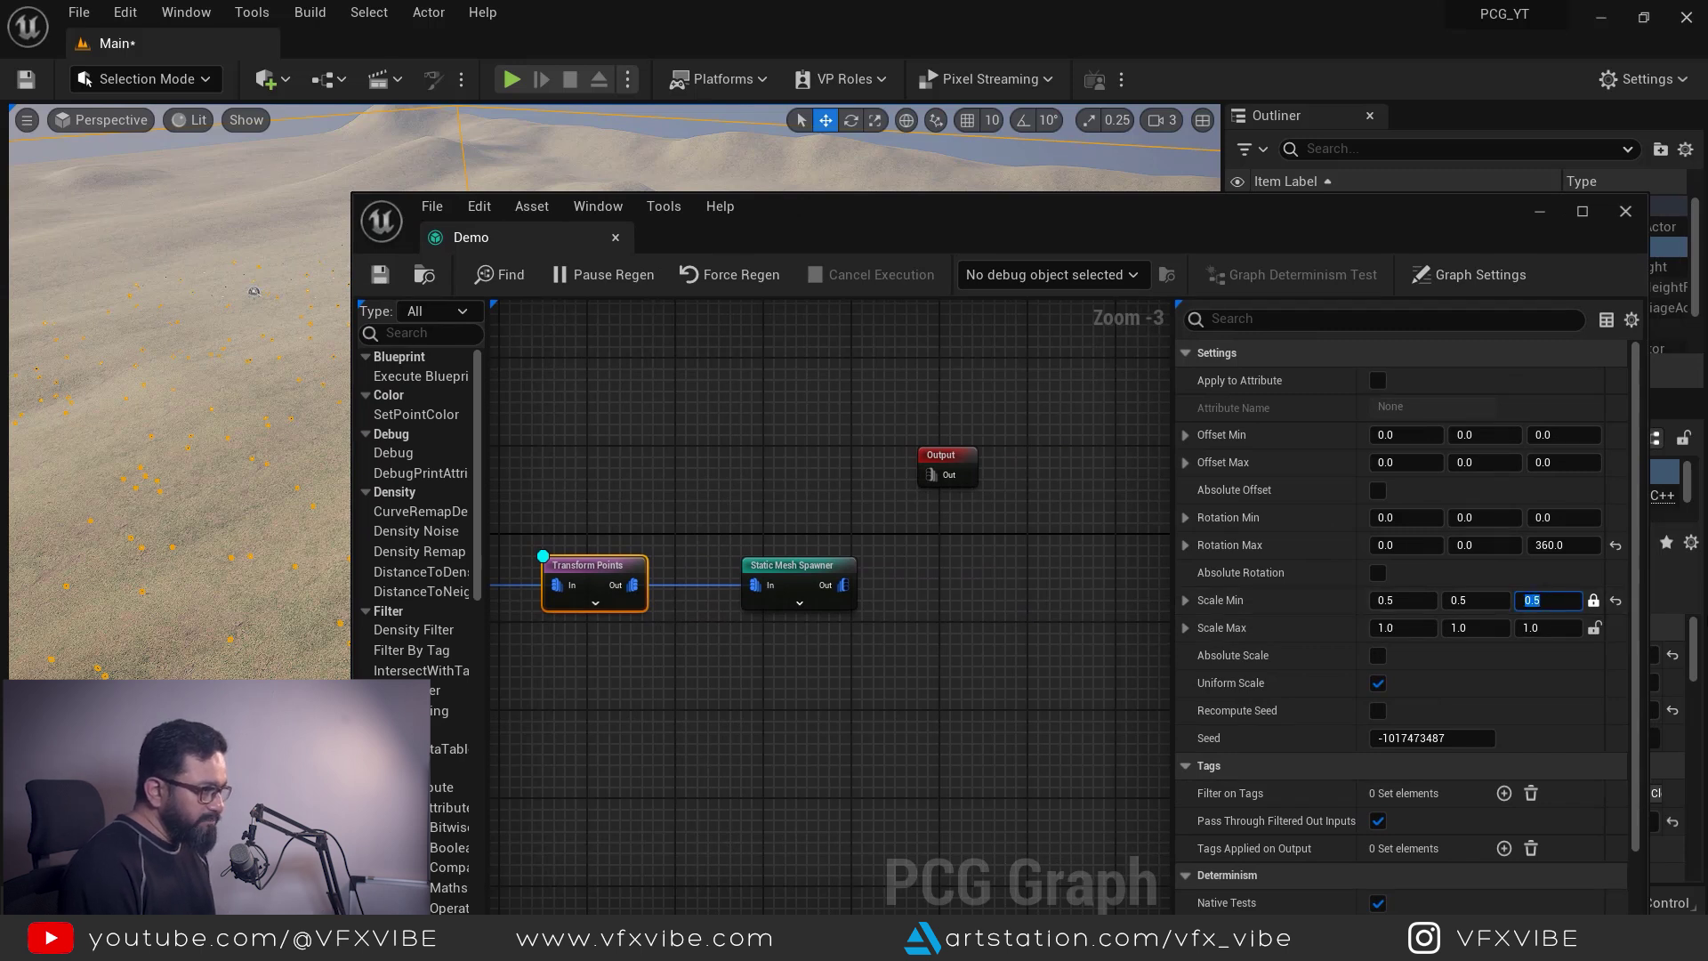
pyautogui.write('15')
pyautogui.press('Return')
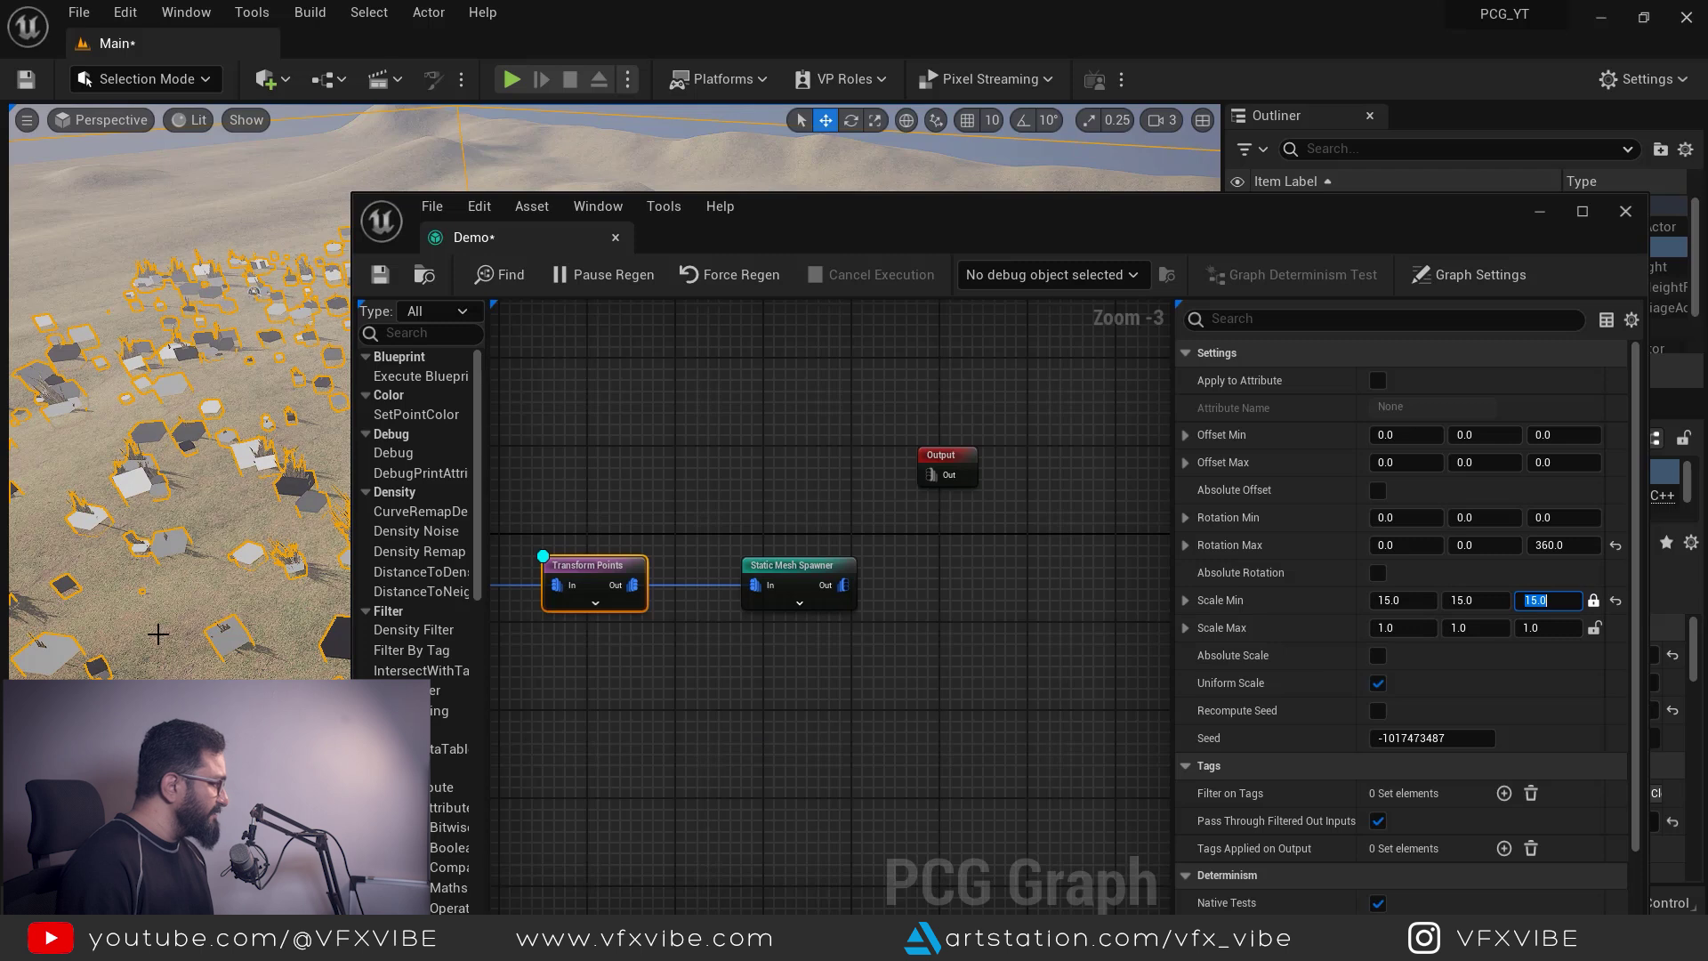
pyautogui.moveTo(158, 633); pyautogui.dragTo(147, 547, button='right')
pyautogui.press('w')
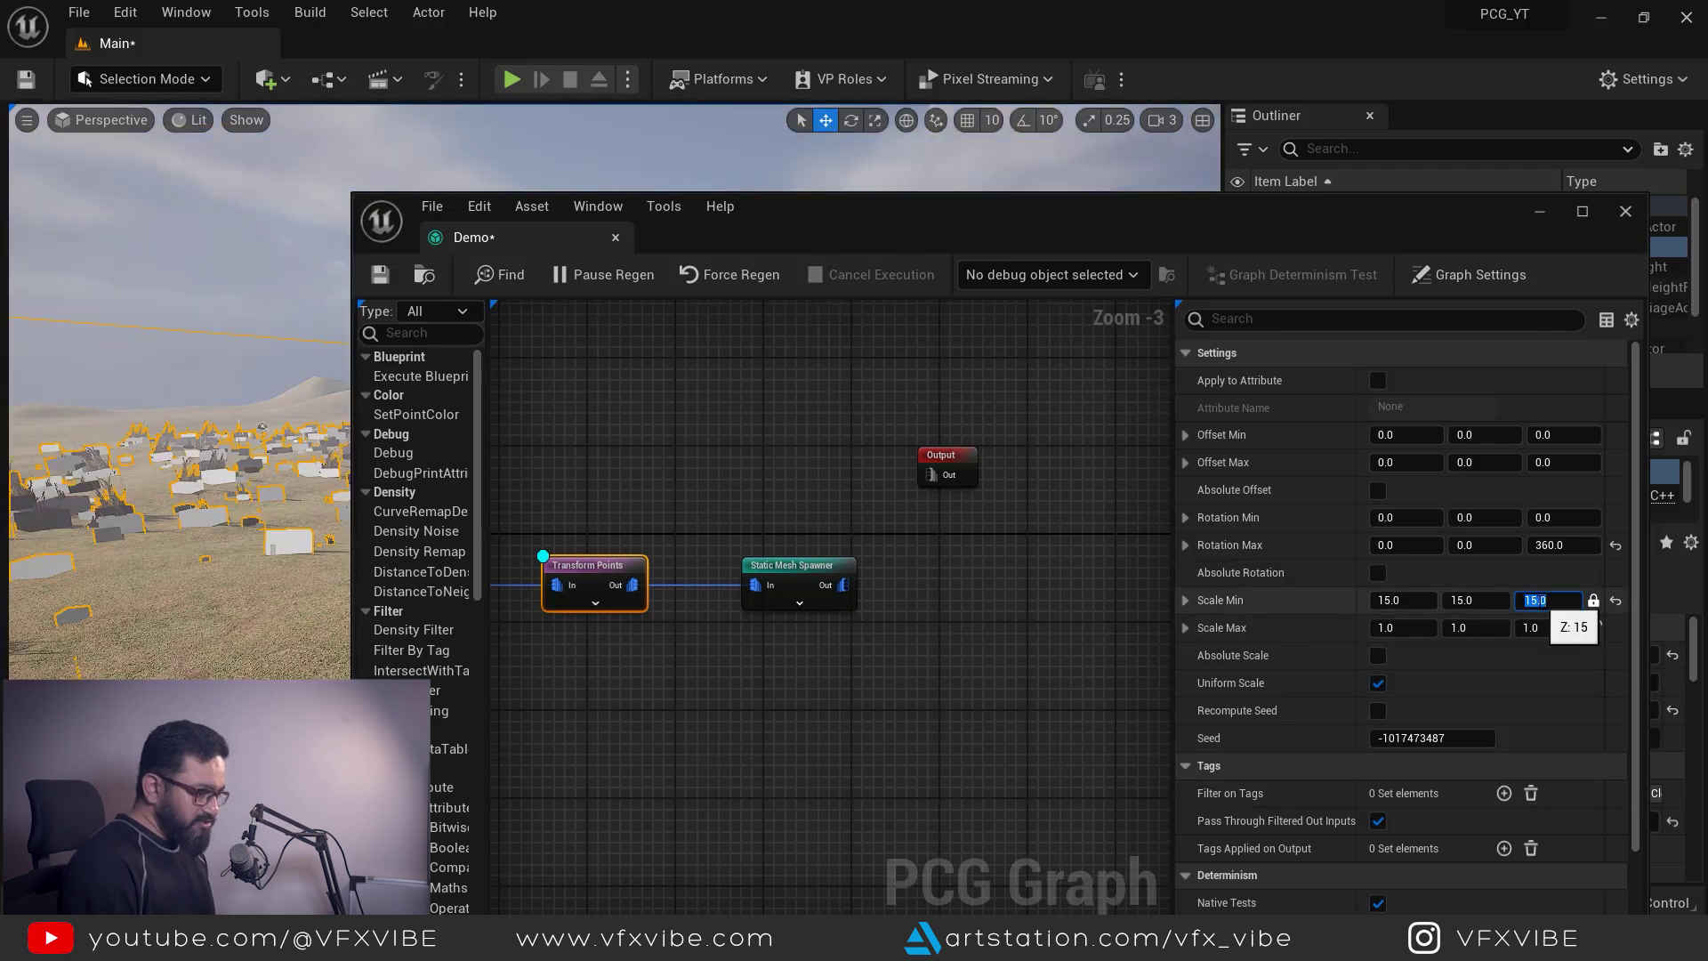
# Step: Set the Transform Points node's Scale Min to 10 and Scale Max to 15 on all three axes
pyautogui.click(1552, 605)
pyautogui.write('10')
pyautogui.press('Return')
pyautogui.click(1544, 628)
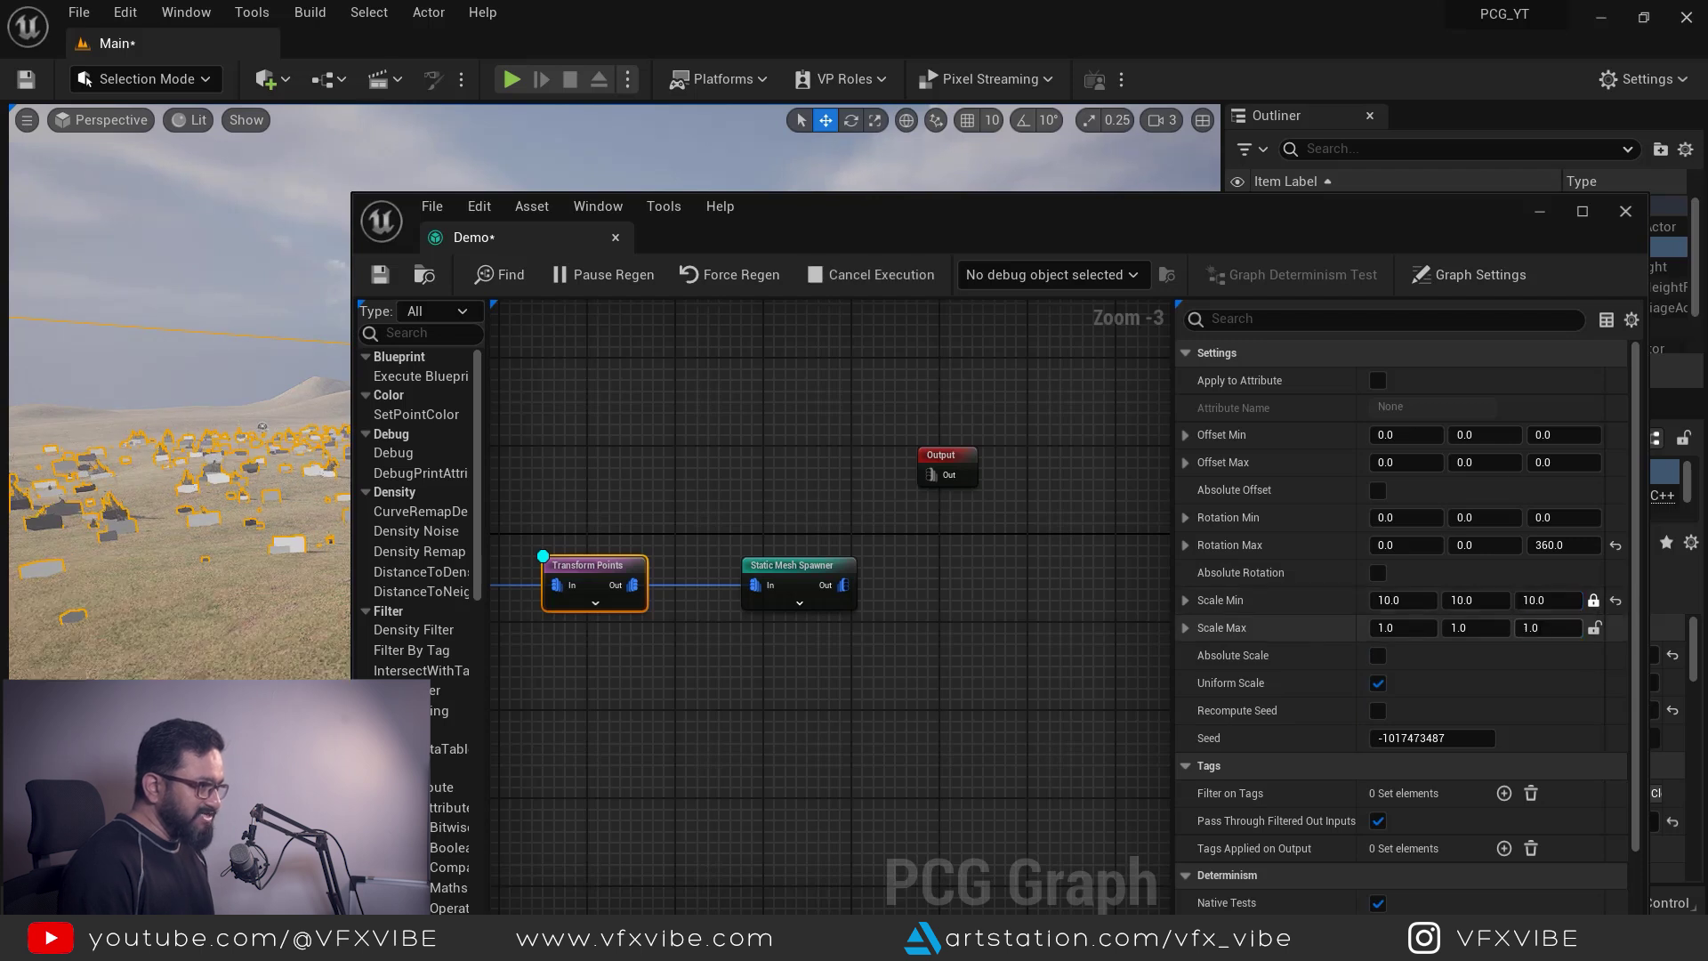
pyautogui.moveTo(862, 215)
pyautogui.mouseDown()
pyautogui.moveTo(951, 228)
pyautogui.moveTo(839, 238)
pyautogui.mouseUp()
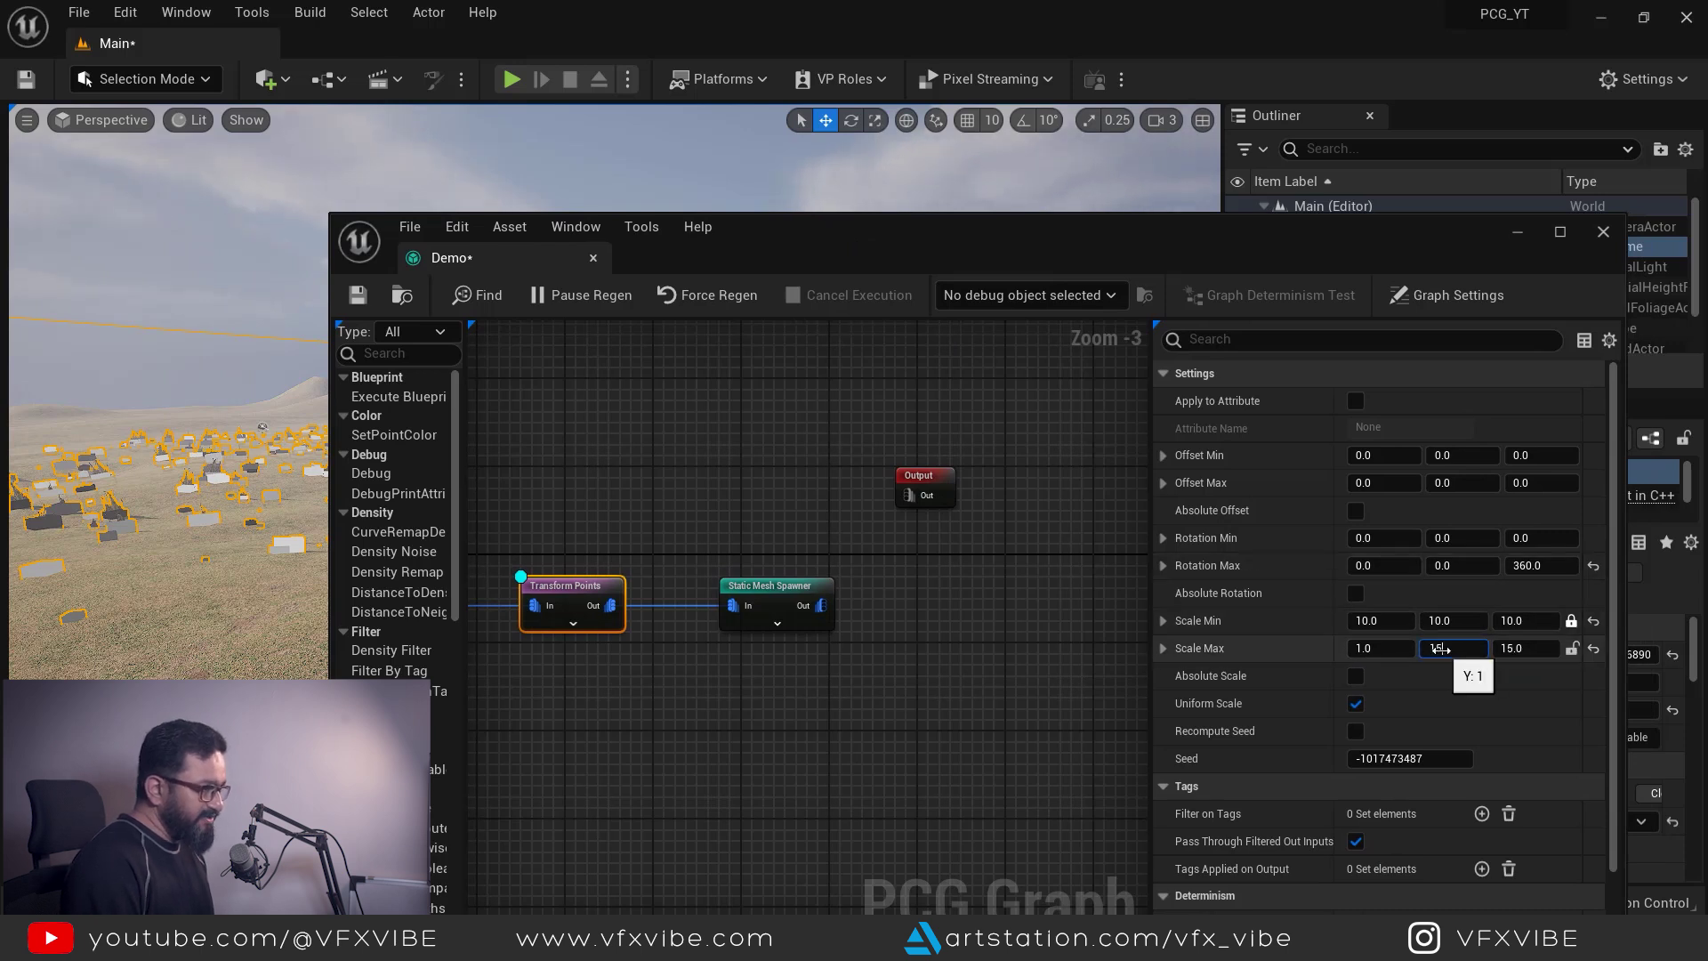
pyautogui.click(1370, 649)
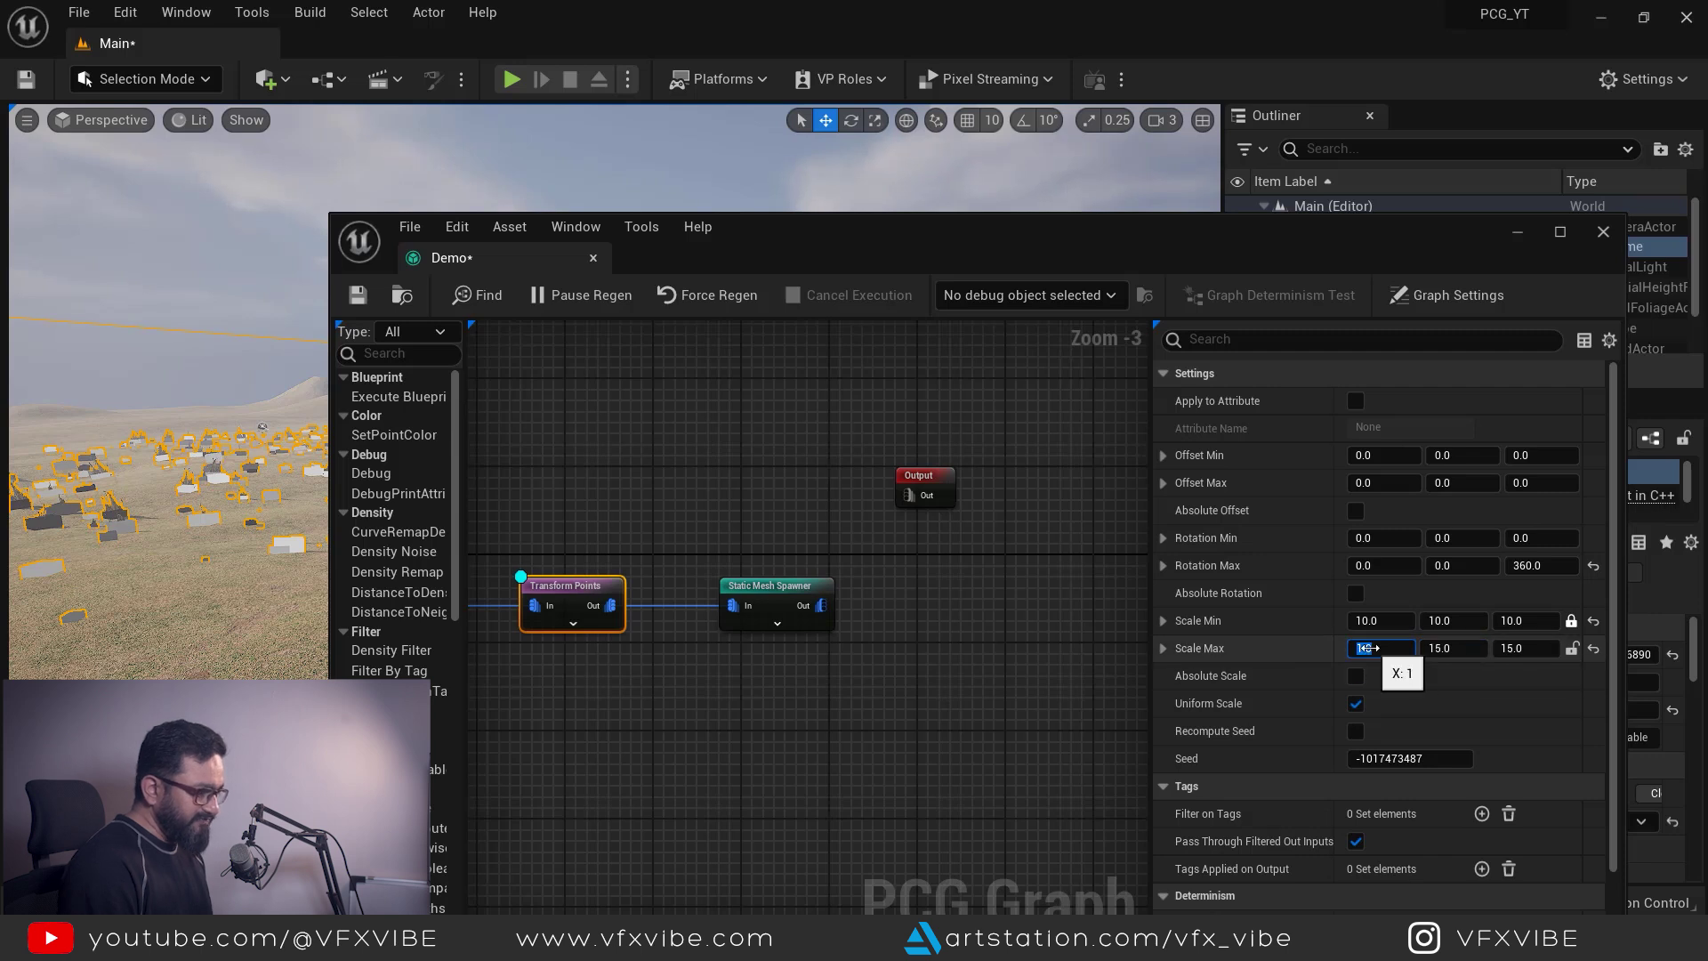
pyautogui.write('15')
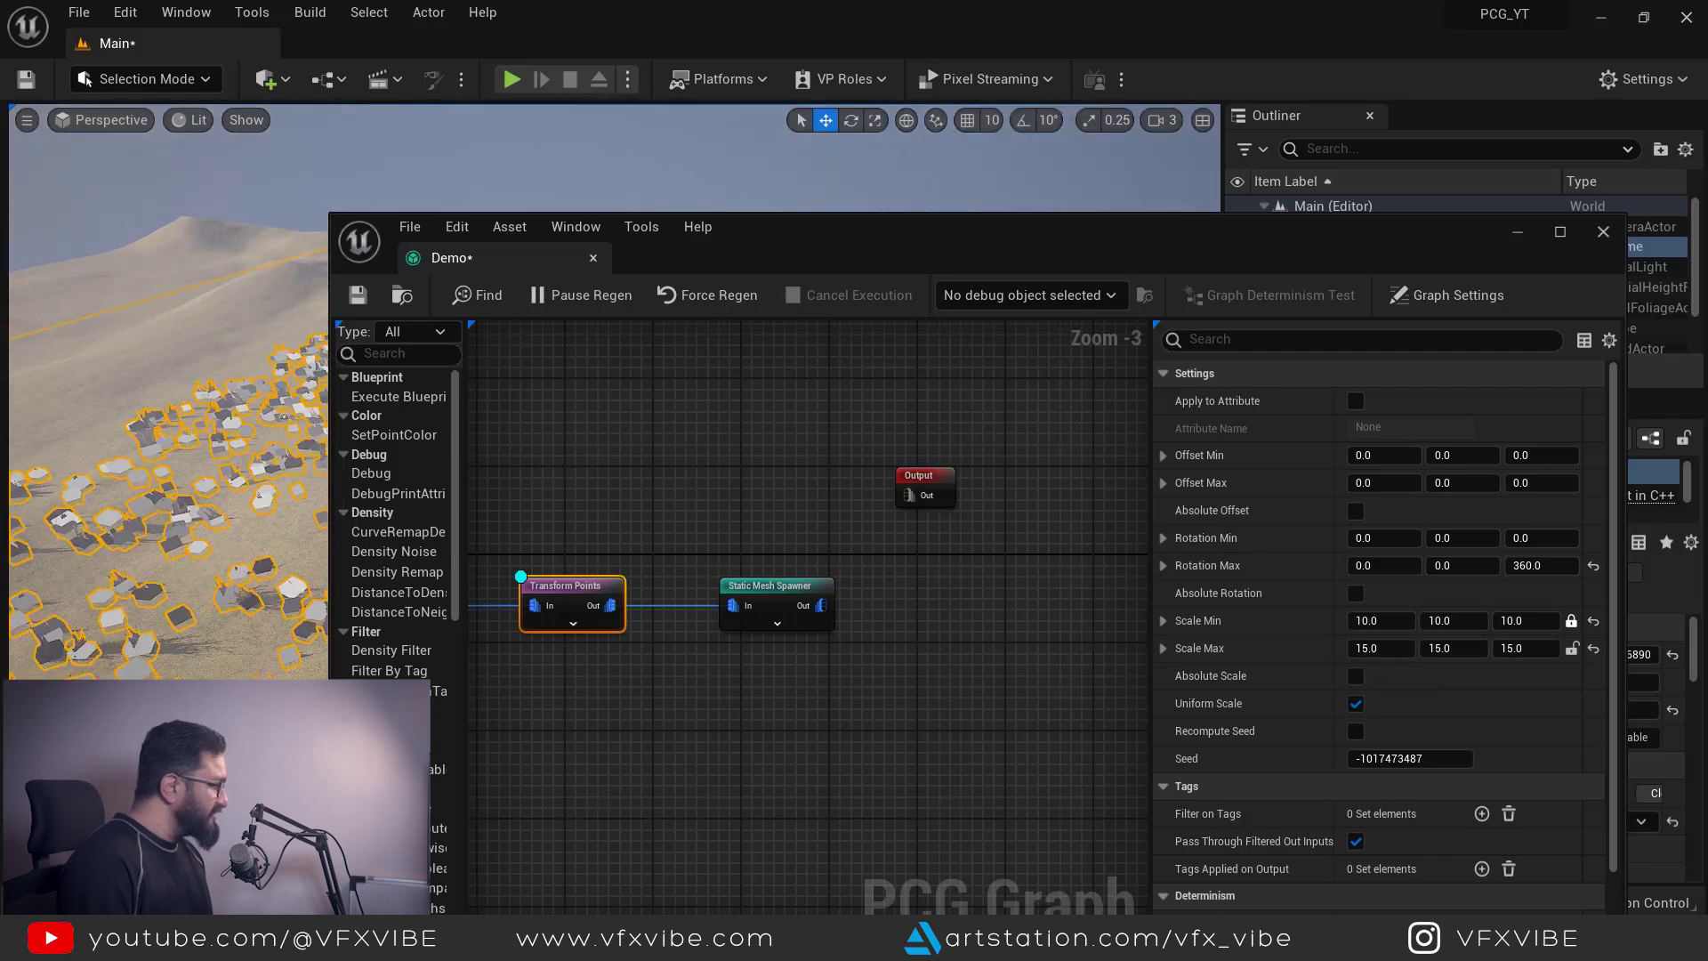
# Step: Set the Surface Sampler's Points Per Squared Meter to 1.0
pyautogui.moveTo(169, 400)
pyautogui.mouseDown(button='right')
pyautogui.moveTo(303, 395)
pyautogui.moveTo(178, 413)
pyautogui.mouseUp(button='right')
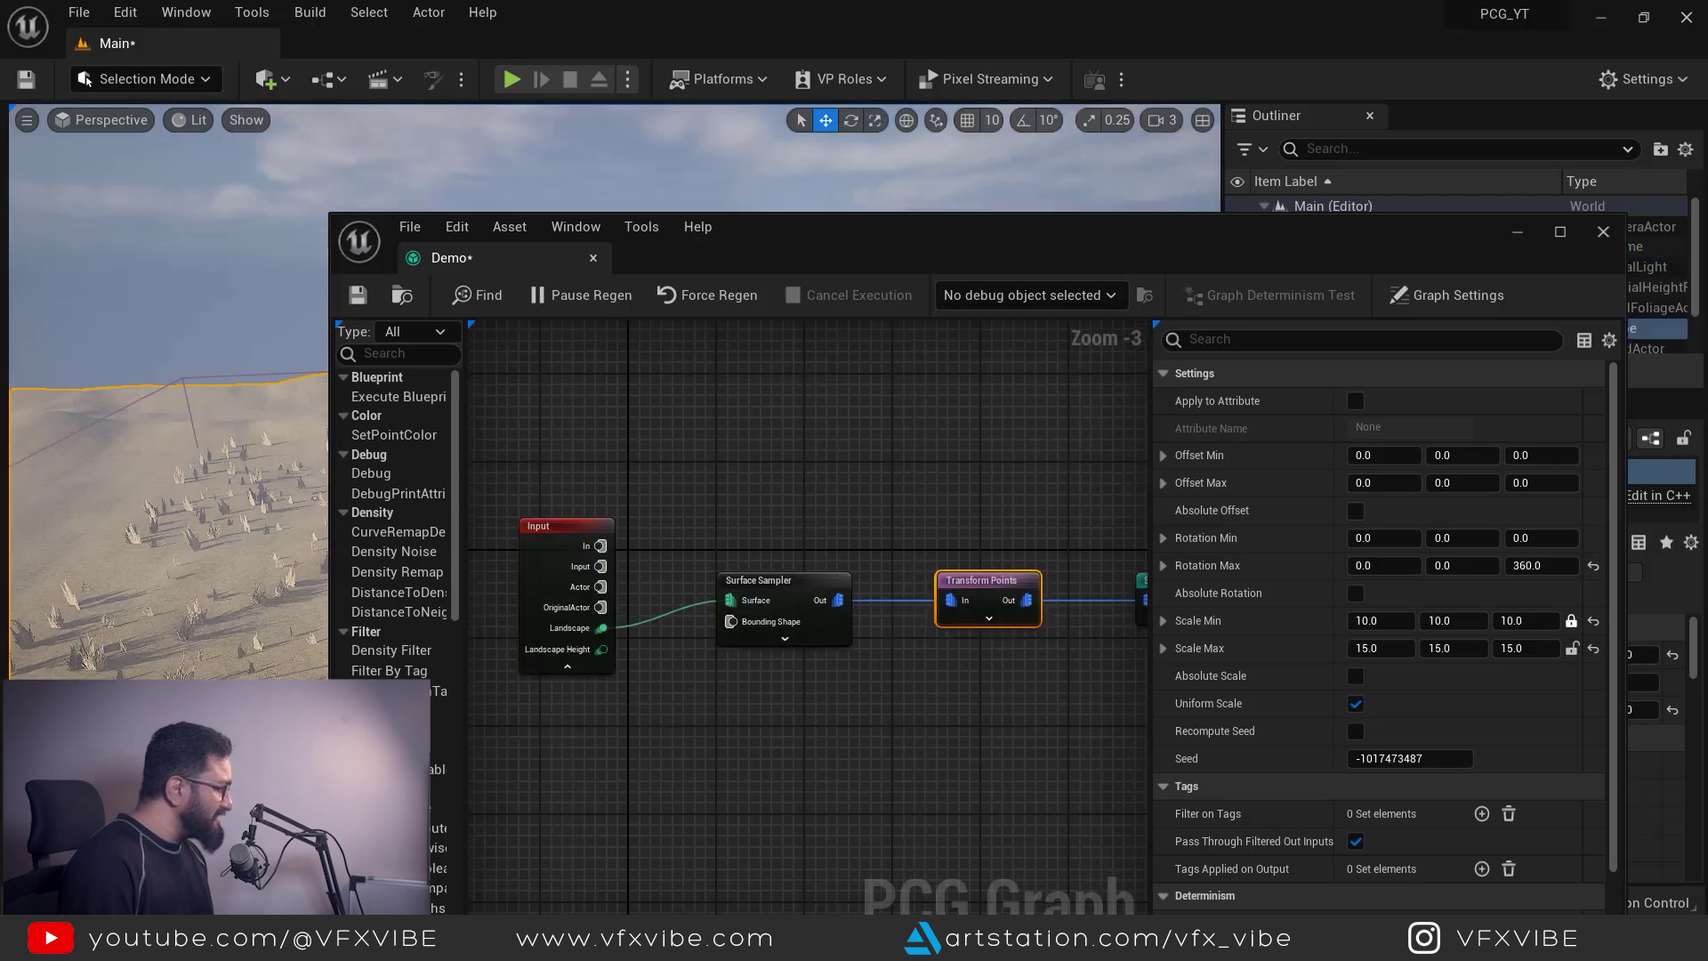
pyautogui.moveTo(222, 498); pyautogui.dragTo(187, 503, button='right')
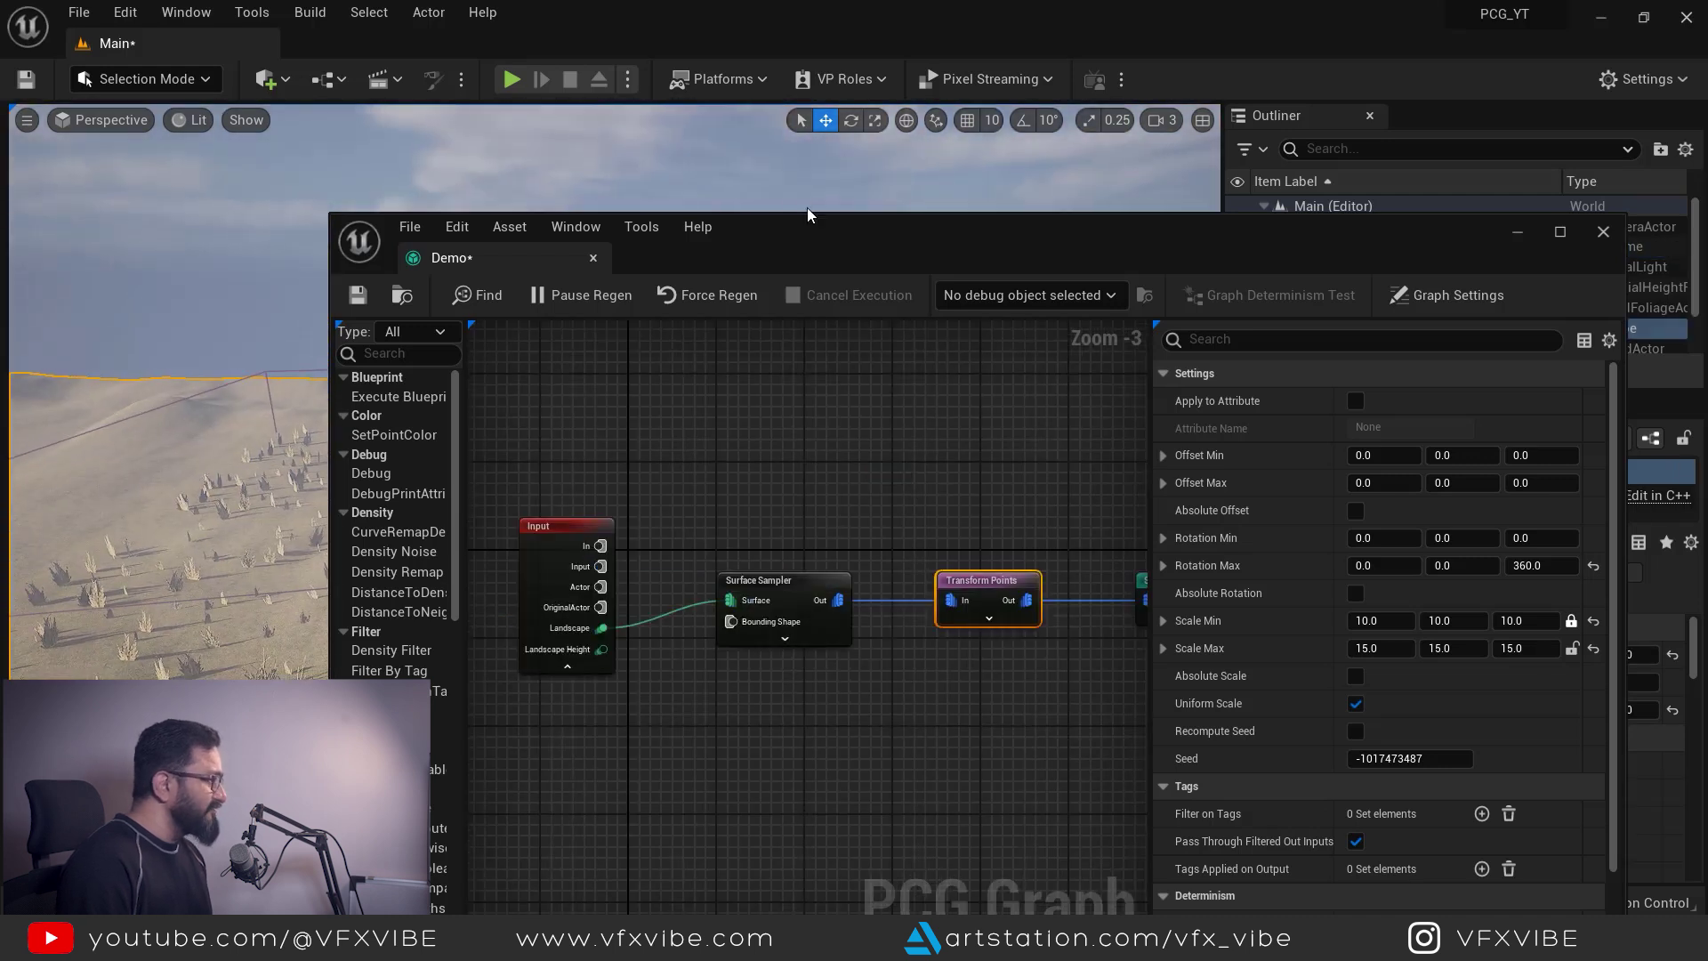
pyautogui.moveTo(791, 231); pyautogui.dragTo(943, 223)
pyautogui.click(967, 583)
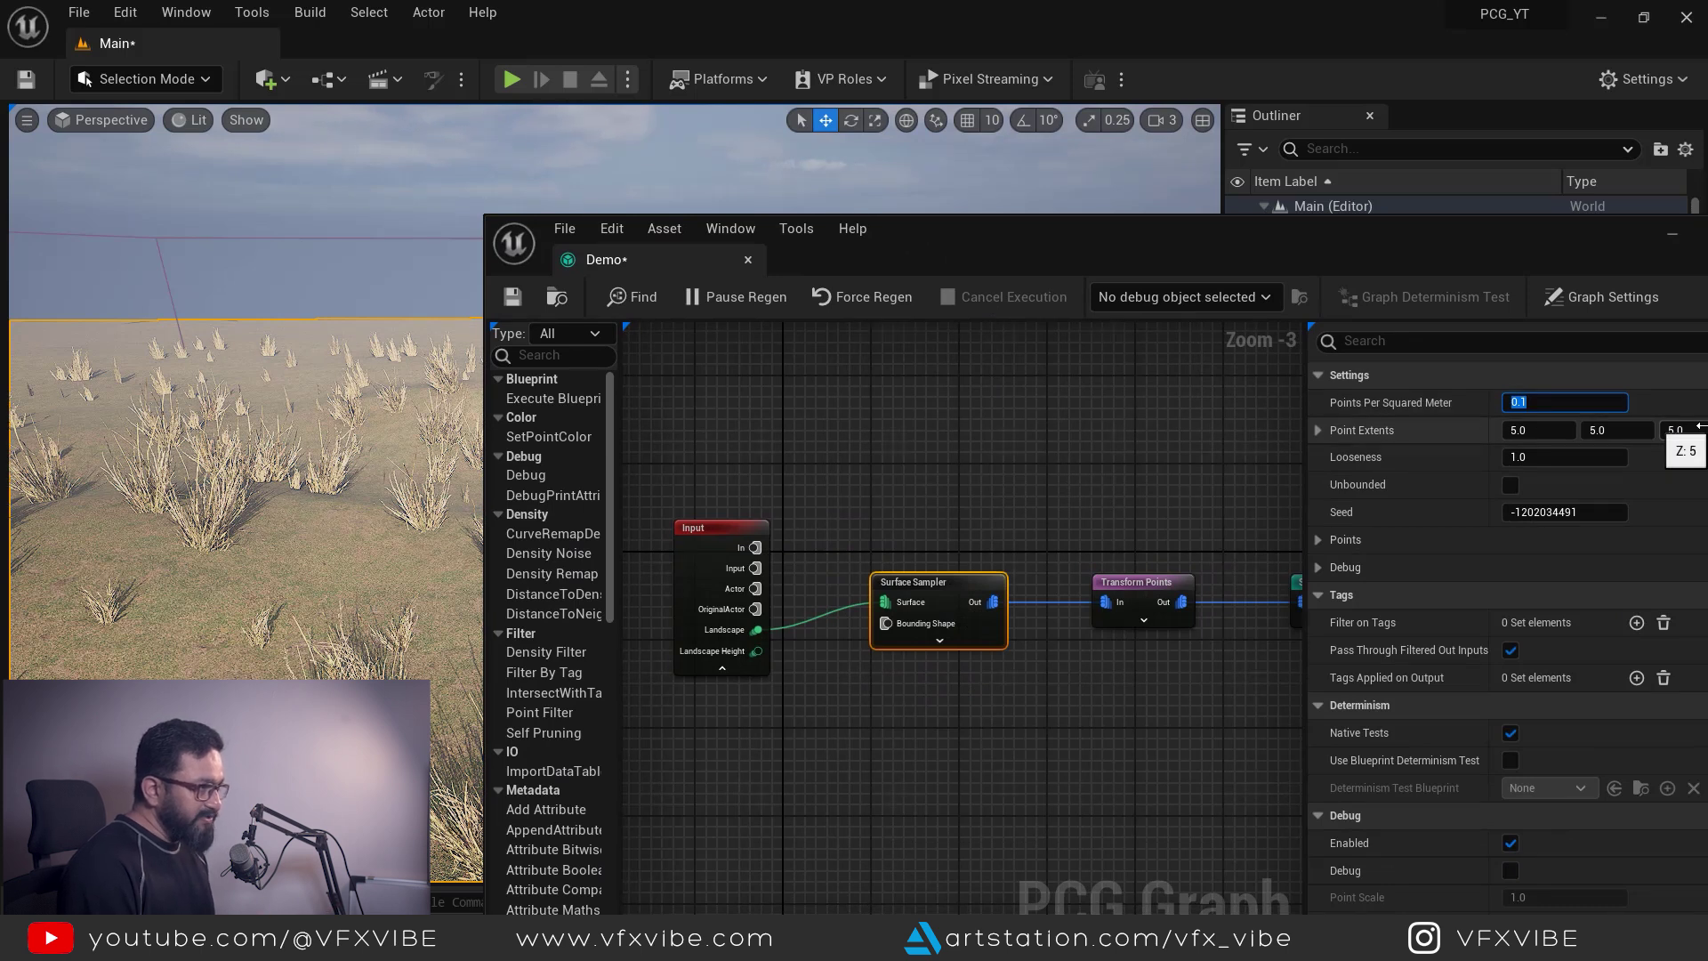
pyautogui.press('Return')
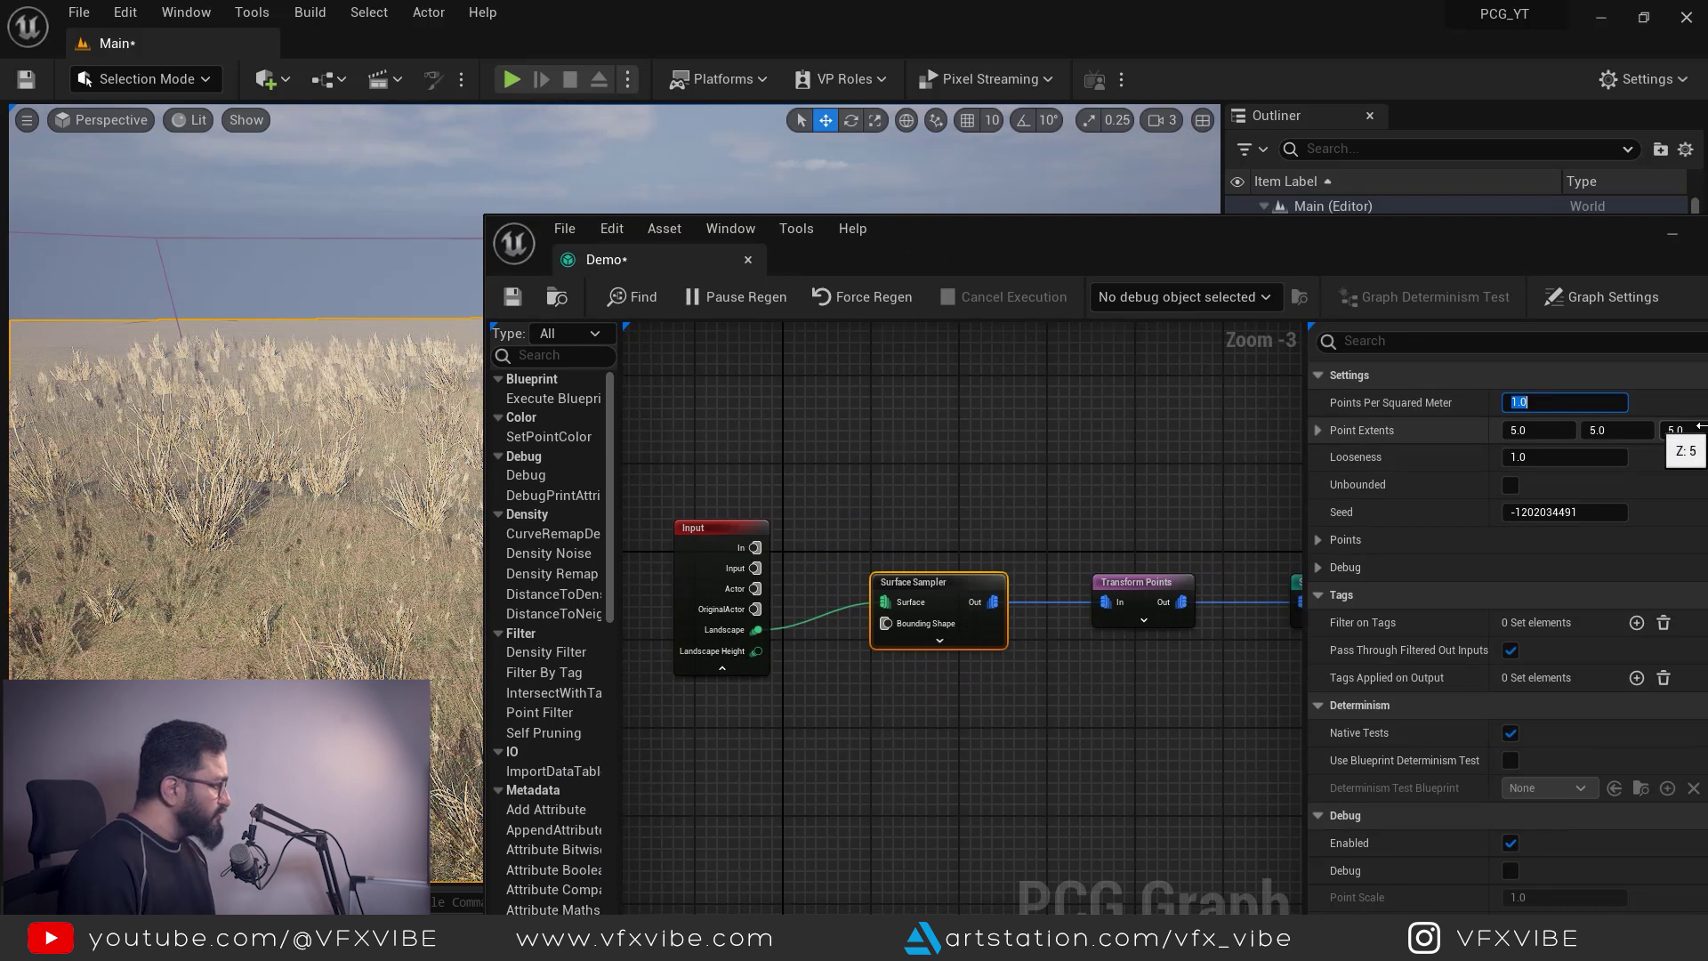
# Step: Minimize the graph window and examine the density and size of the spawned grass in the viewport
pyautogui.press('w')
pyautogui.moveTo(258, 401); pyautogui.dragTo(258, 364, button='right')
pyautogui.scroll(-10, 275, 648)
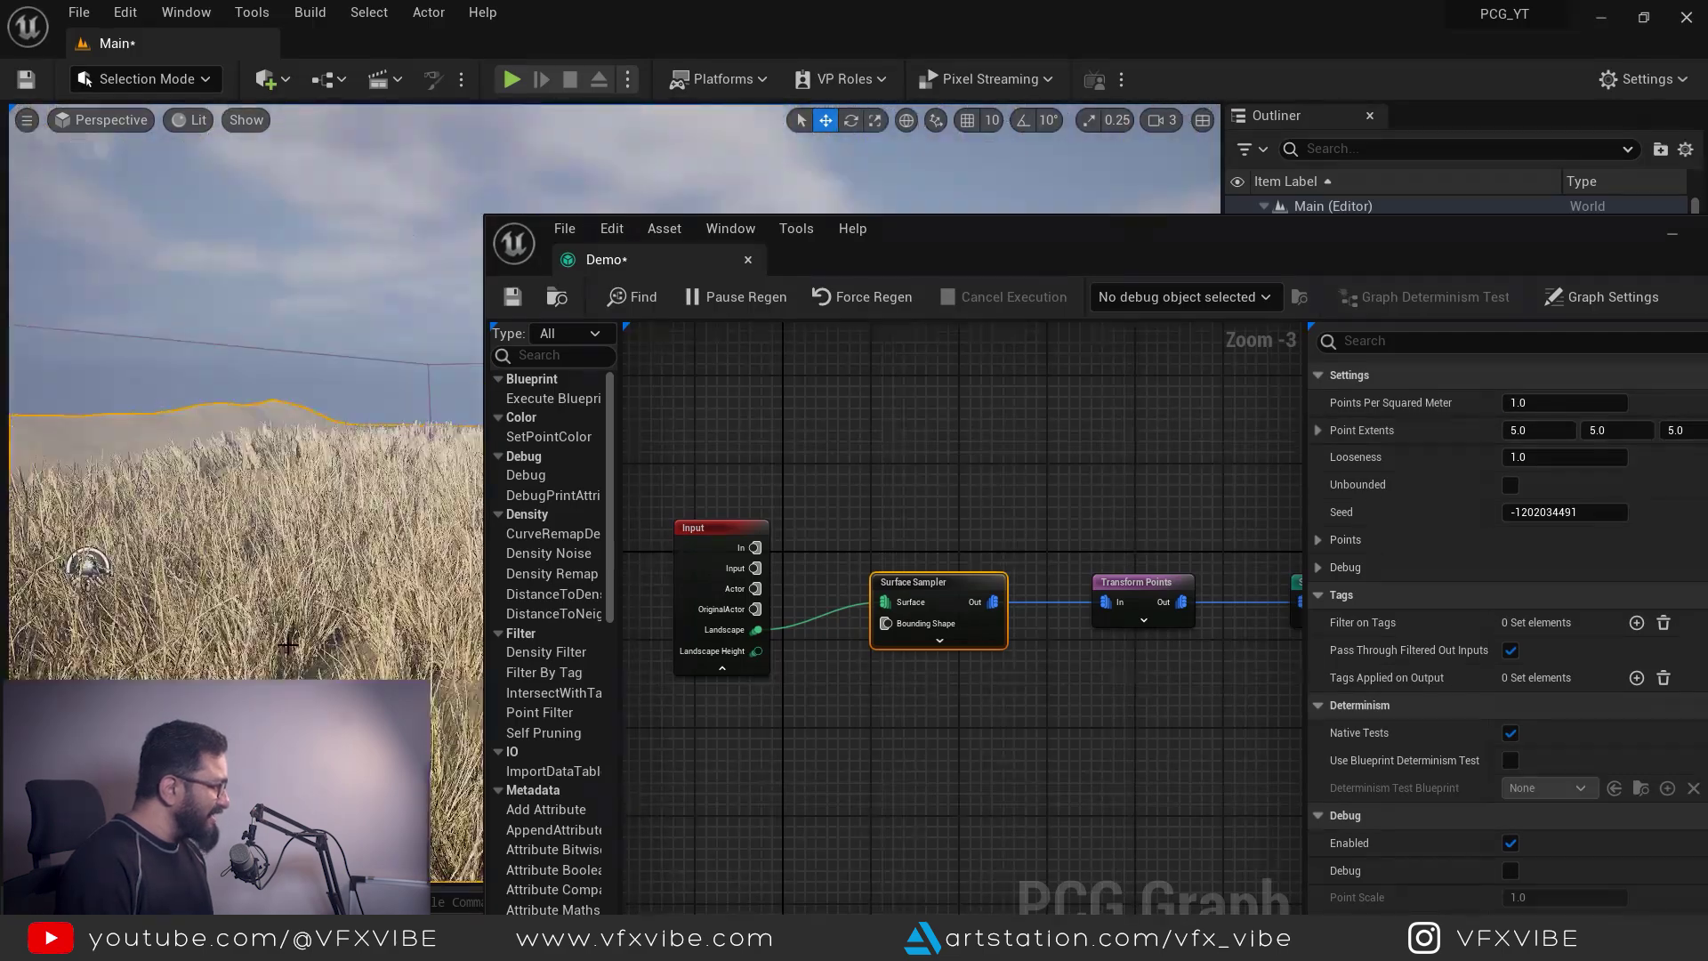
pyautogui.click(1672, 234)
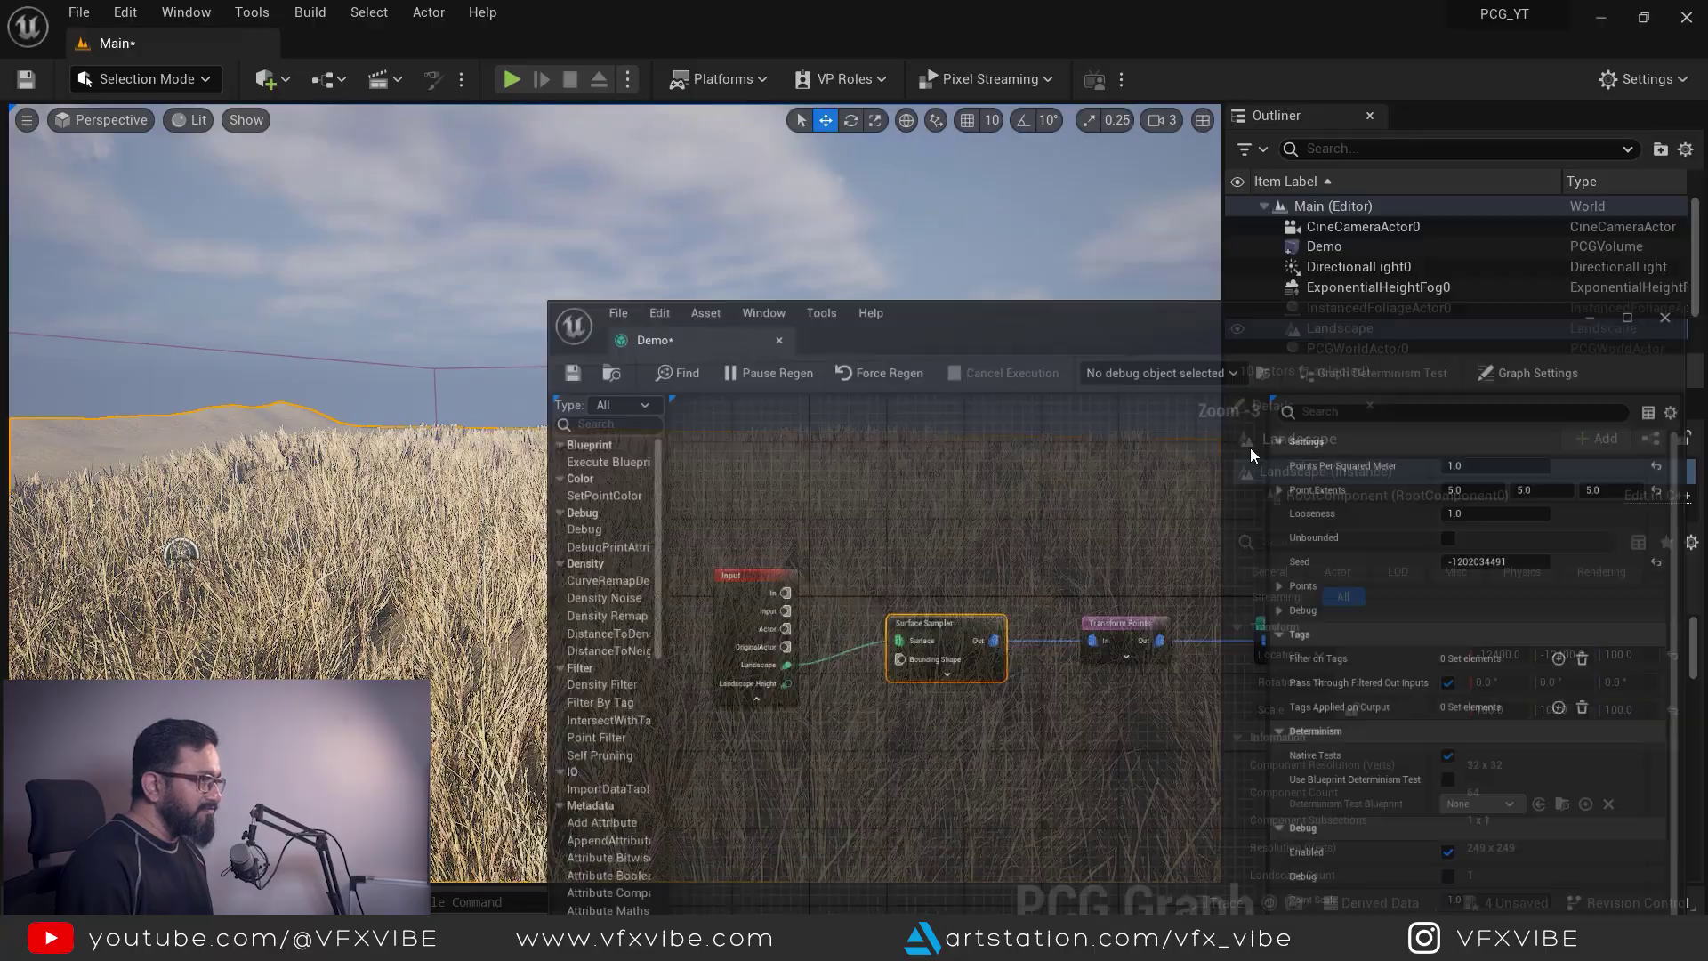
pyautogui.moveTo(599, 688)
pyautogui.mouseDown(button='right')
pyautogui.moveTo(602, 667)
pyautogui.moveTo(602, 692)
pyautogui.mouseUp(button='right')
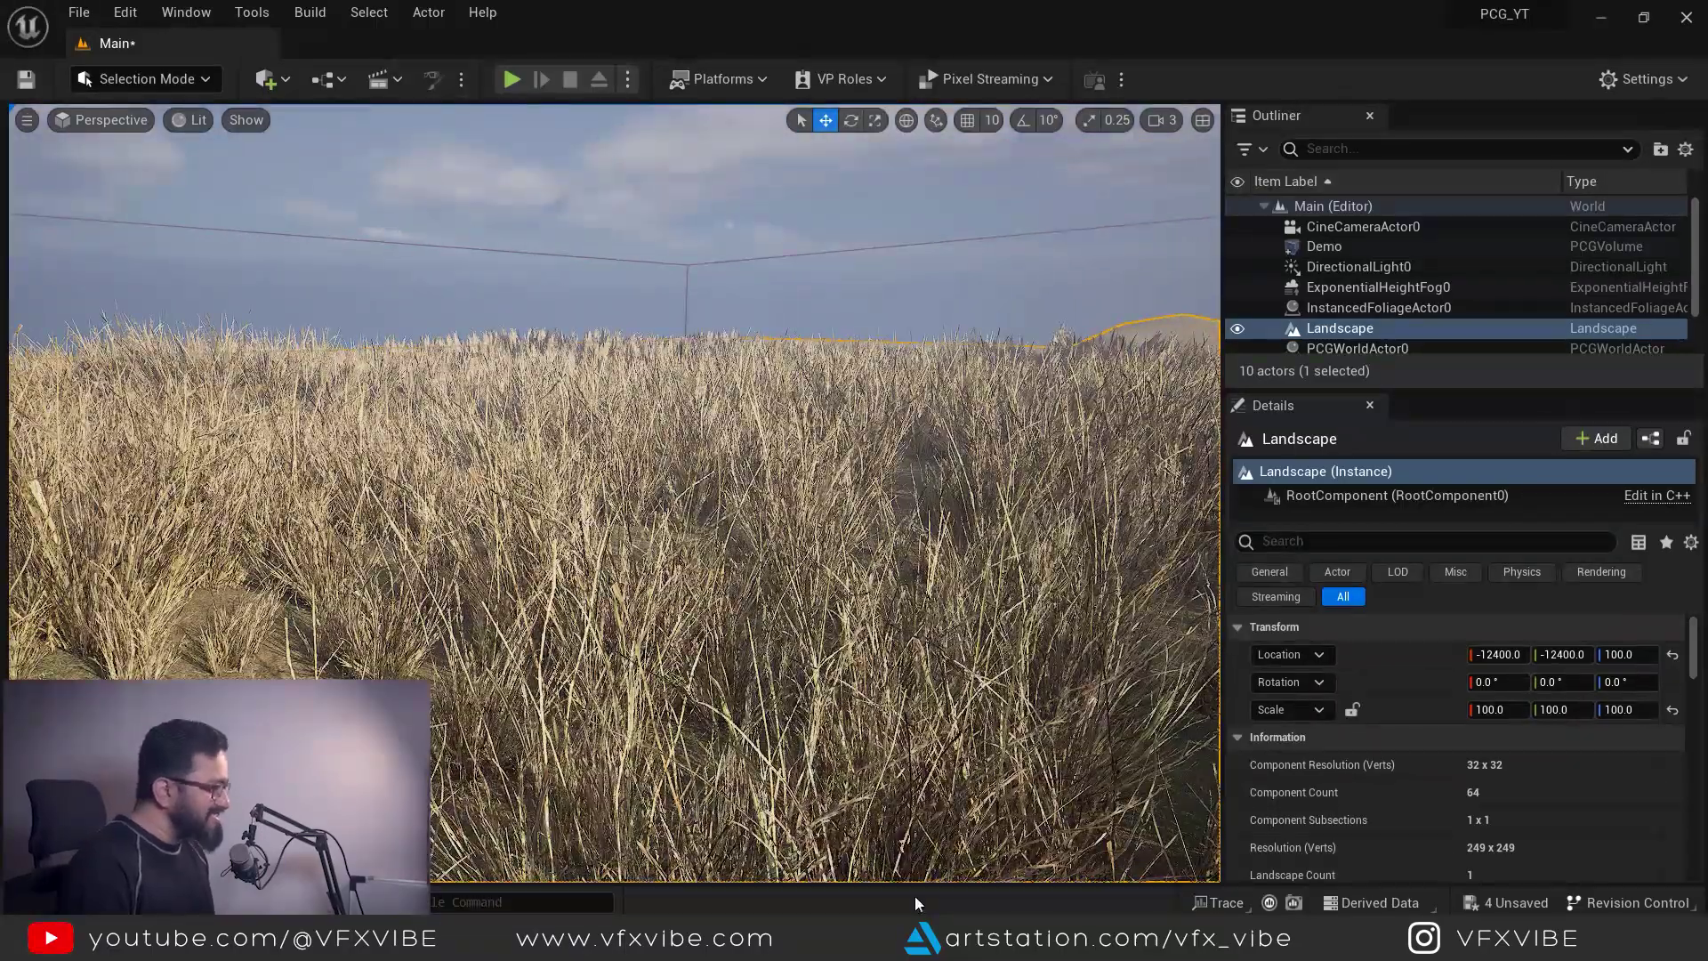
pyautogui.hotkey('ctrl', 'space')
pyautogui.hotkey('ctrl', 'space')
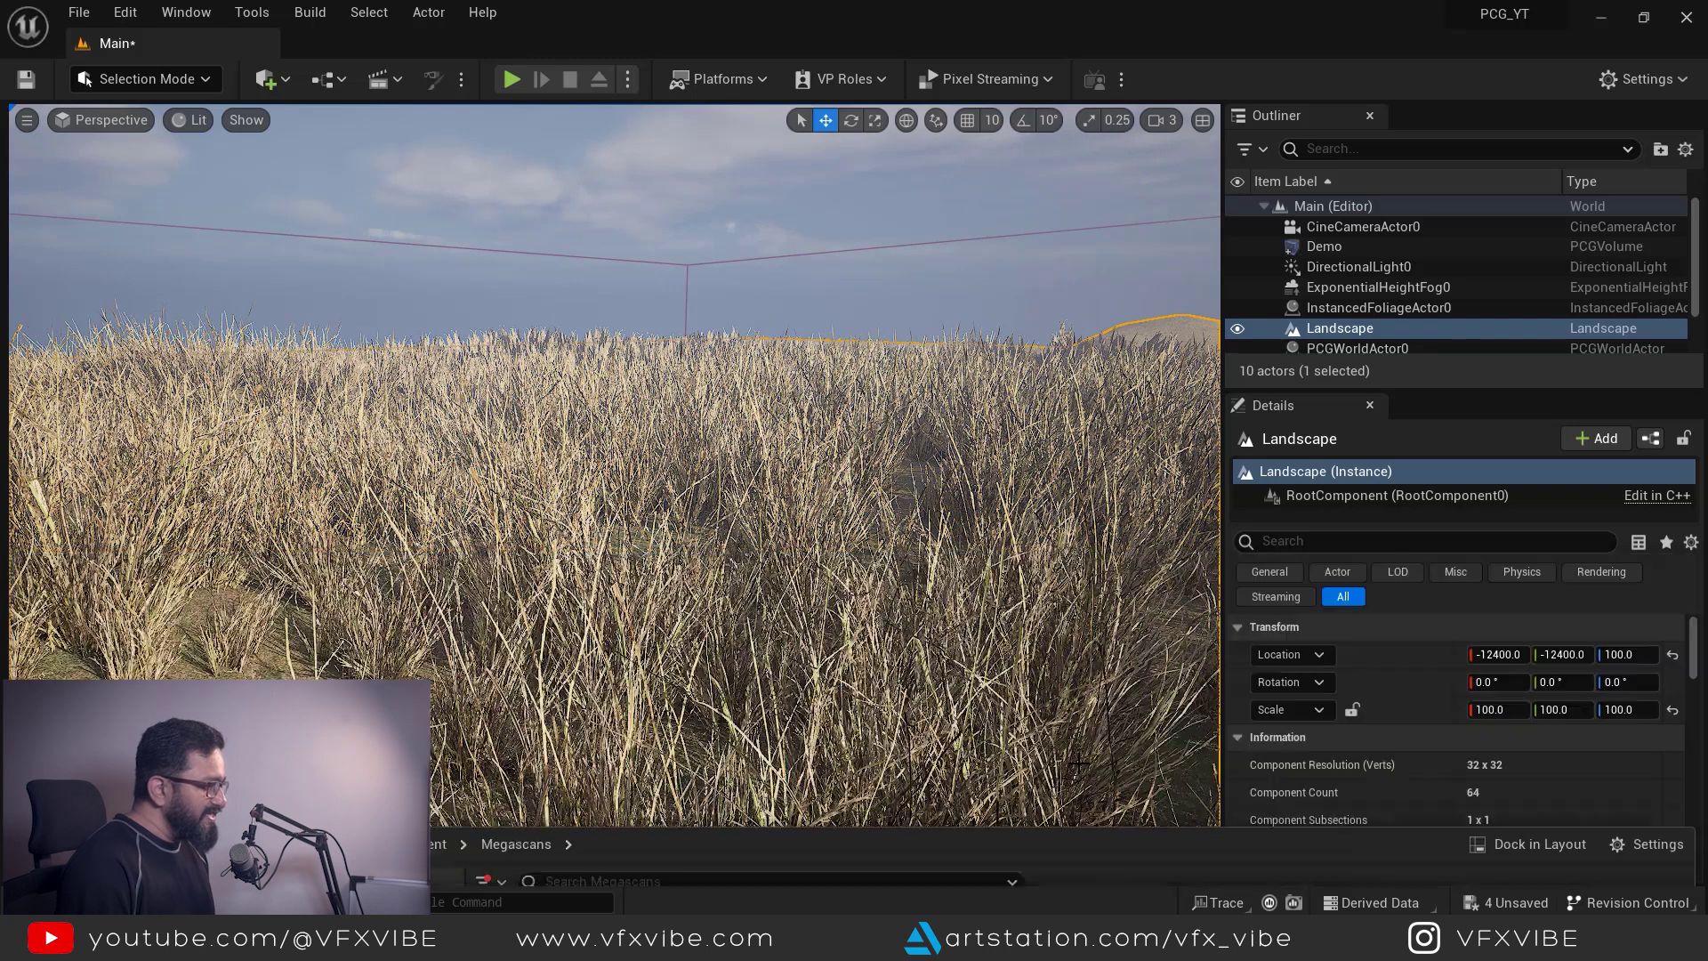
# Step: Bring back the Demo graph and set the Transform Points node's Scale Min to 6 on all axes
pyautogui.moveTo(1005, 941)
pyautogui.click(1095, 847)
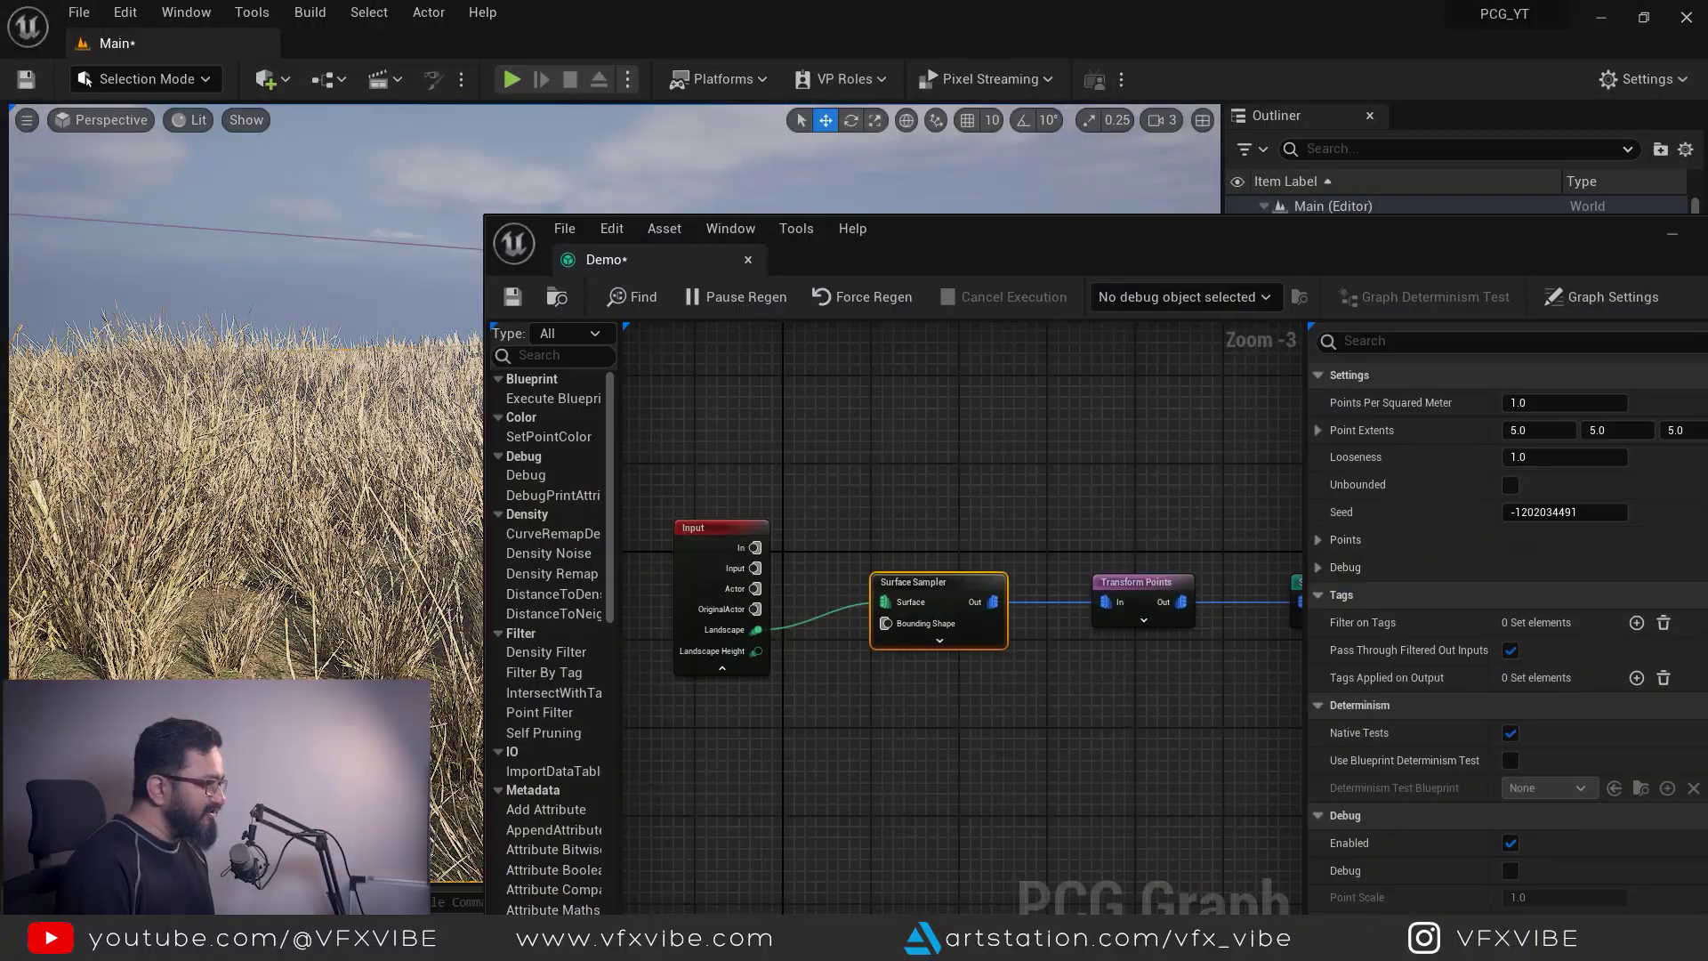
pyautogui.moveTo(1129, 713); pyautogui.dragTo(926, 802, button='right')
pyautogui.click(944, 674)
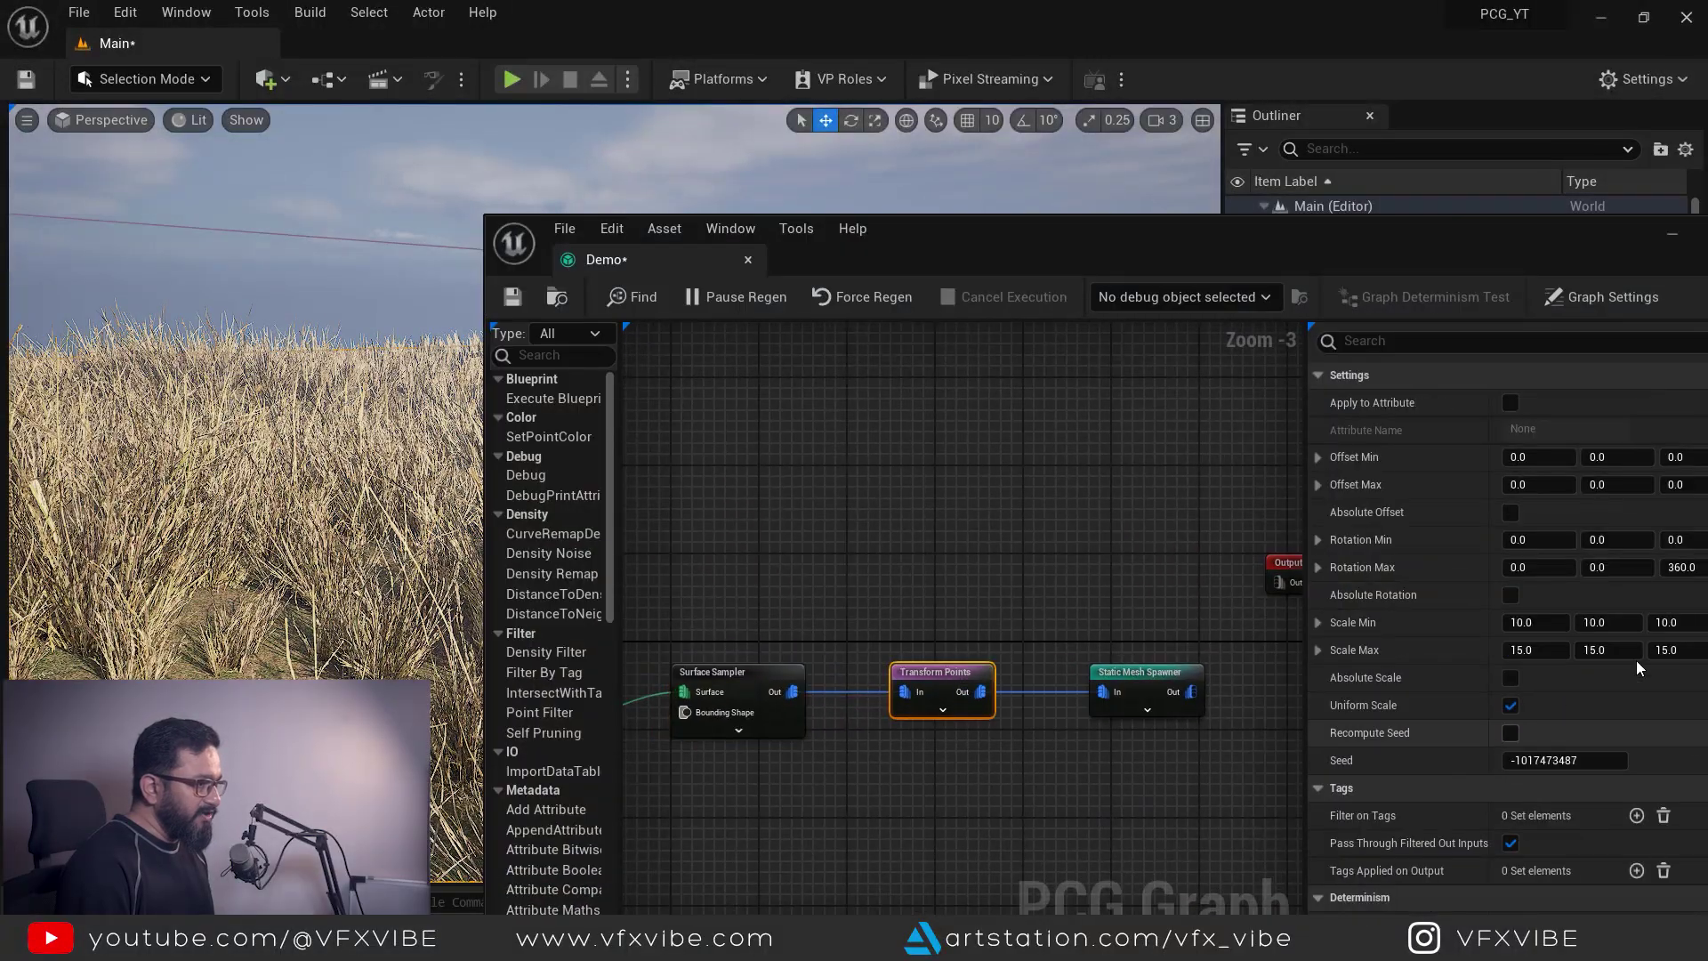
pyautogui.moveTo(1452, 242); pyautogui.dragTo(1272, 255)
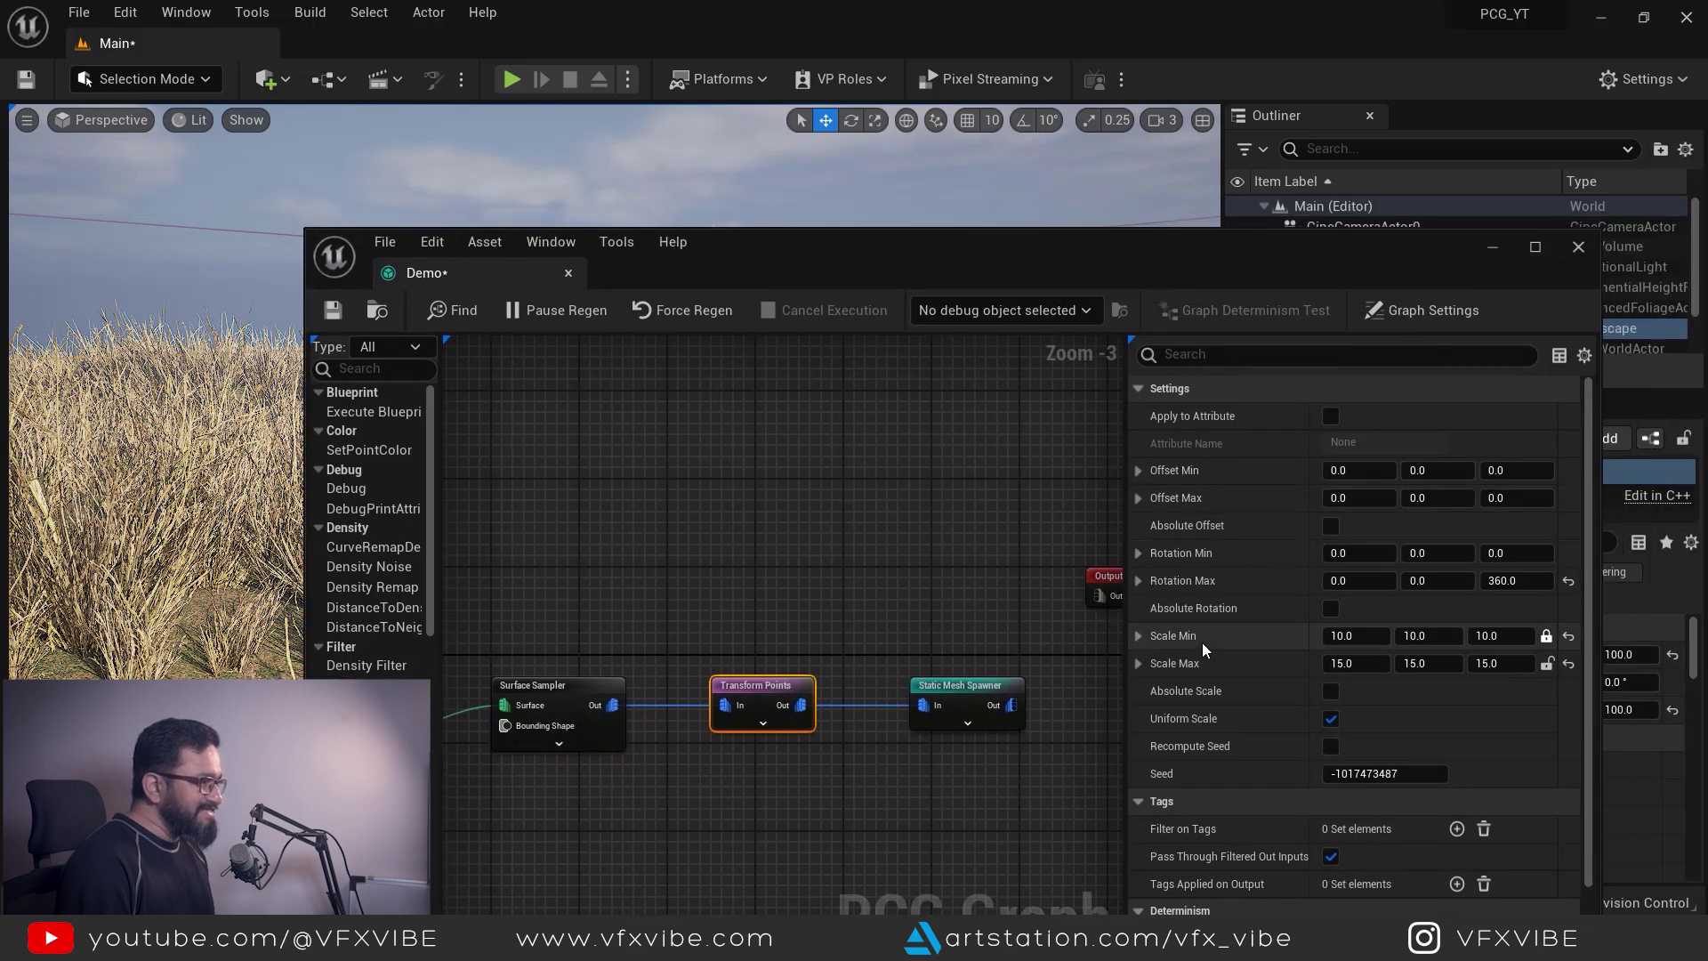
pyautogui.click(1499, 635)
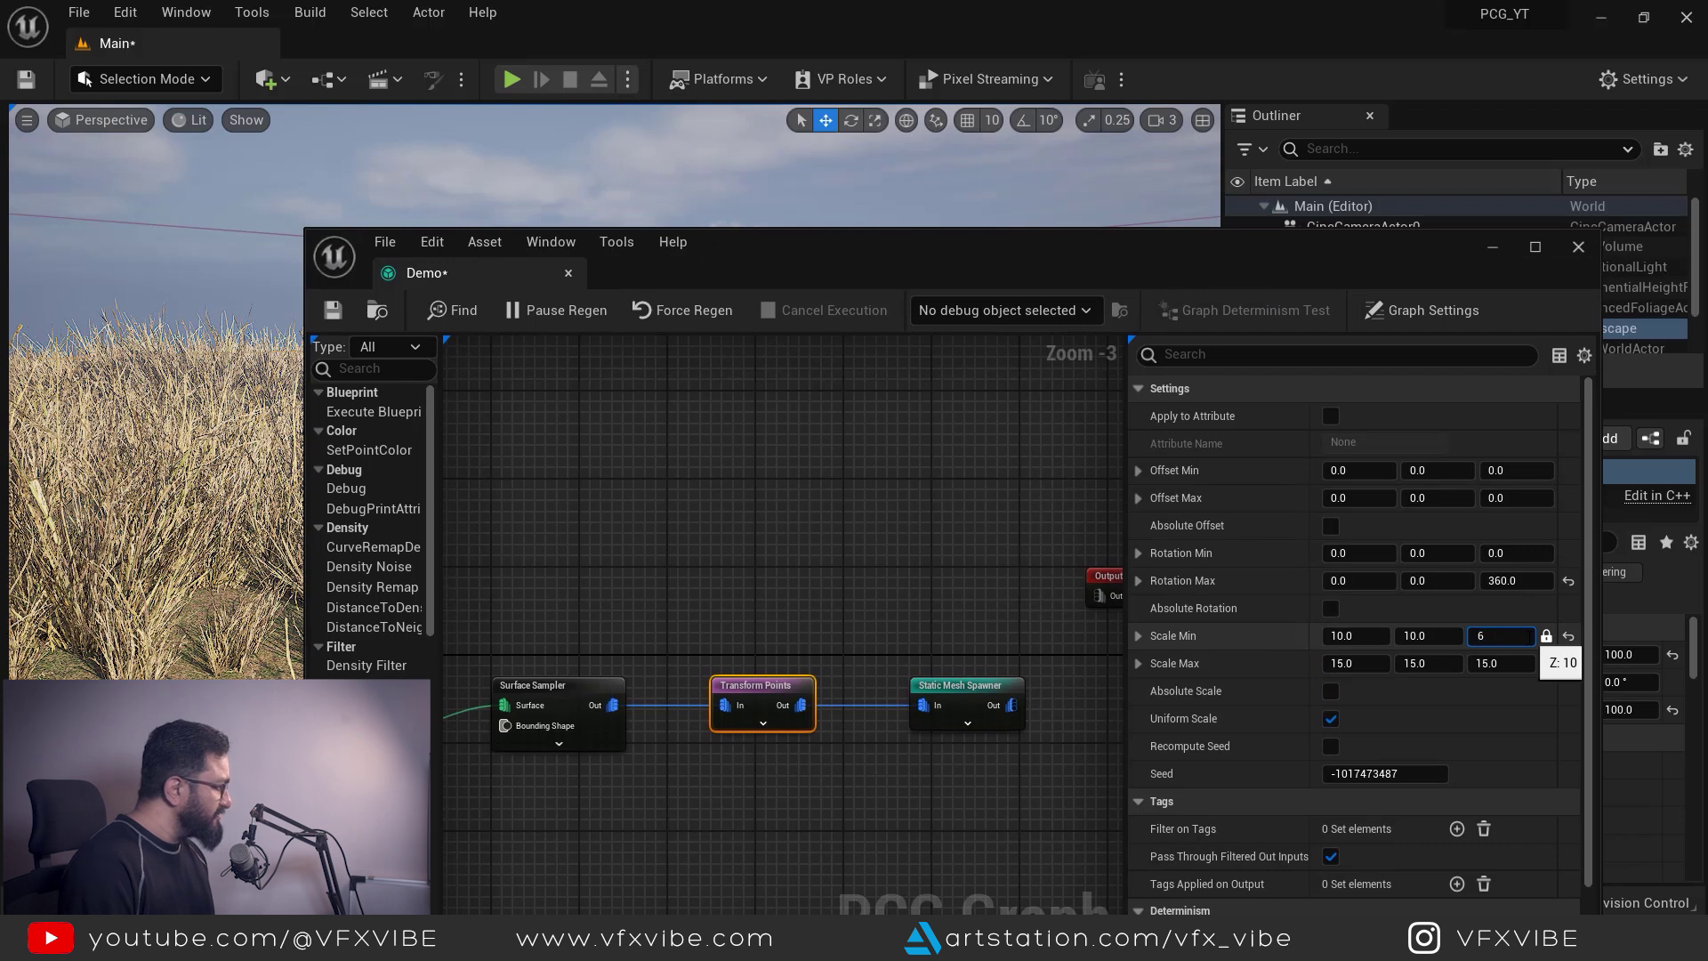
pyautogui.write('6')
pyautogui.press('Return')
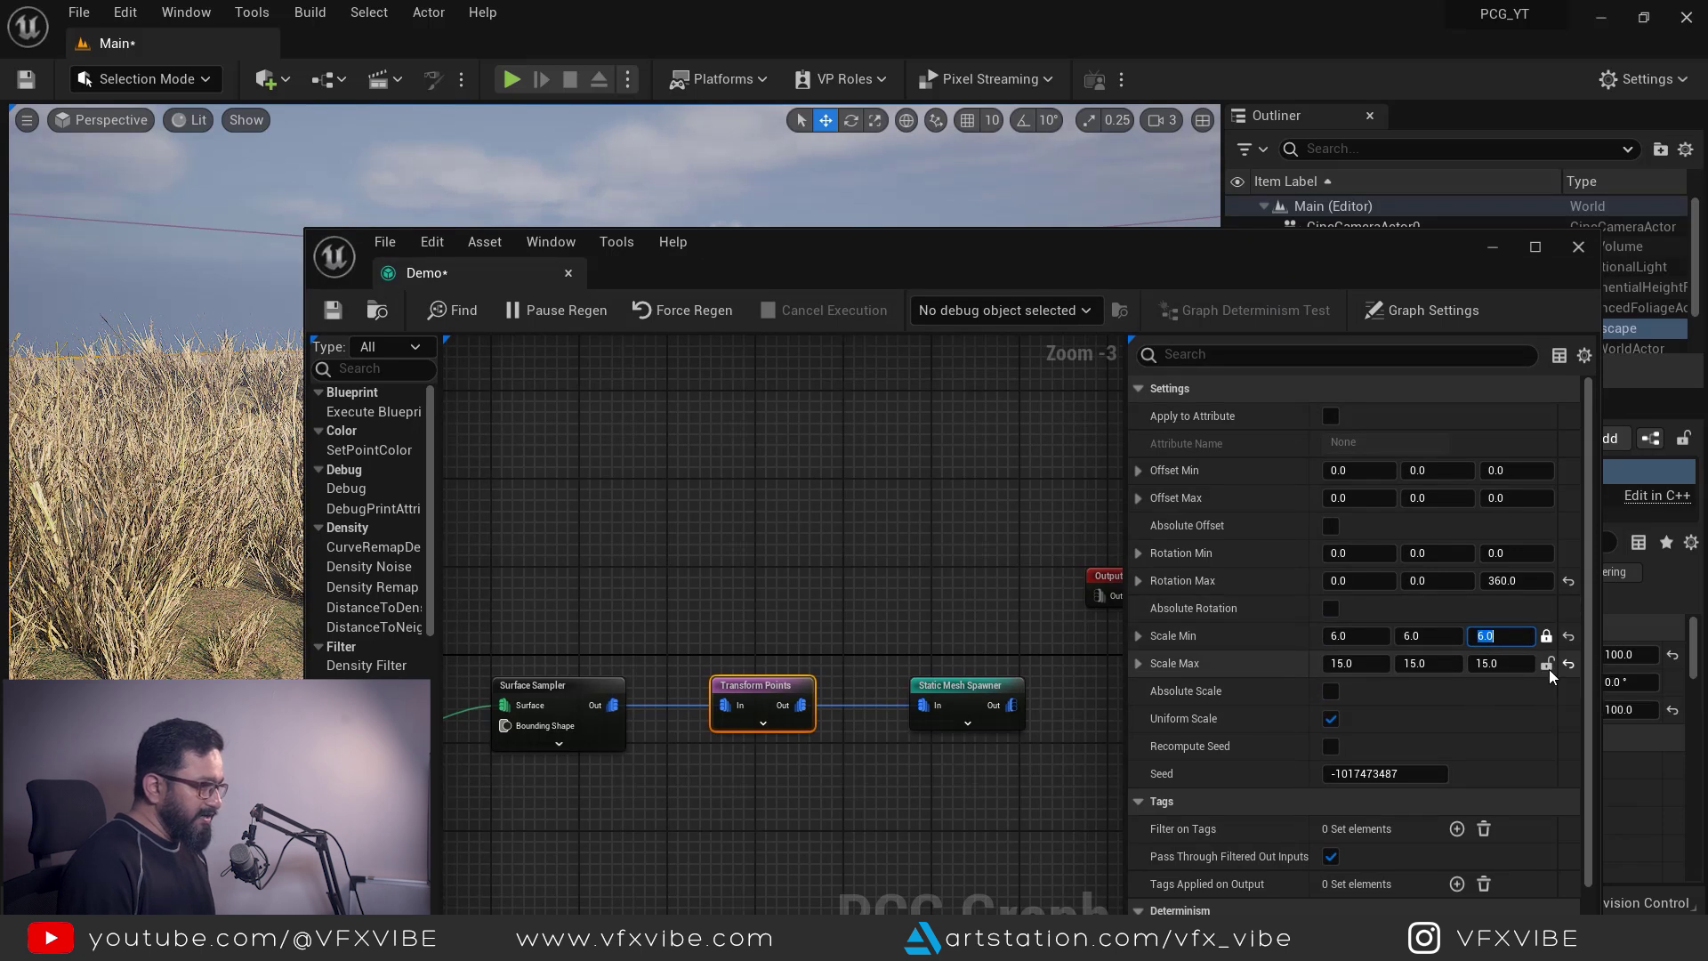
# Step: Lock the Scale Max axes together, set them to 8 and check the smaller grass across the landscape
pyautogui.click(1548, 665)
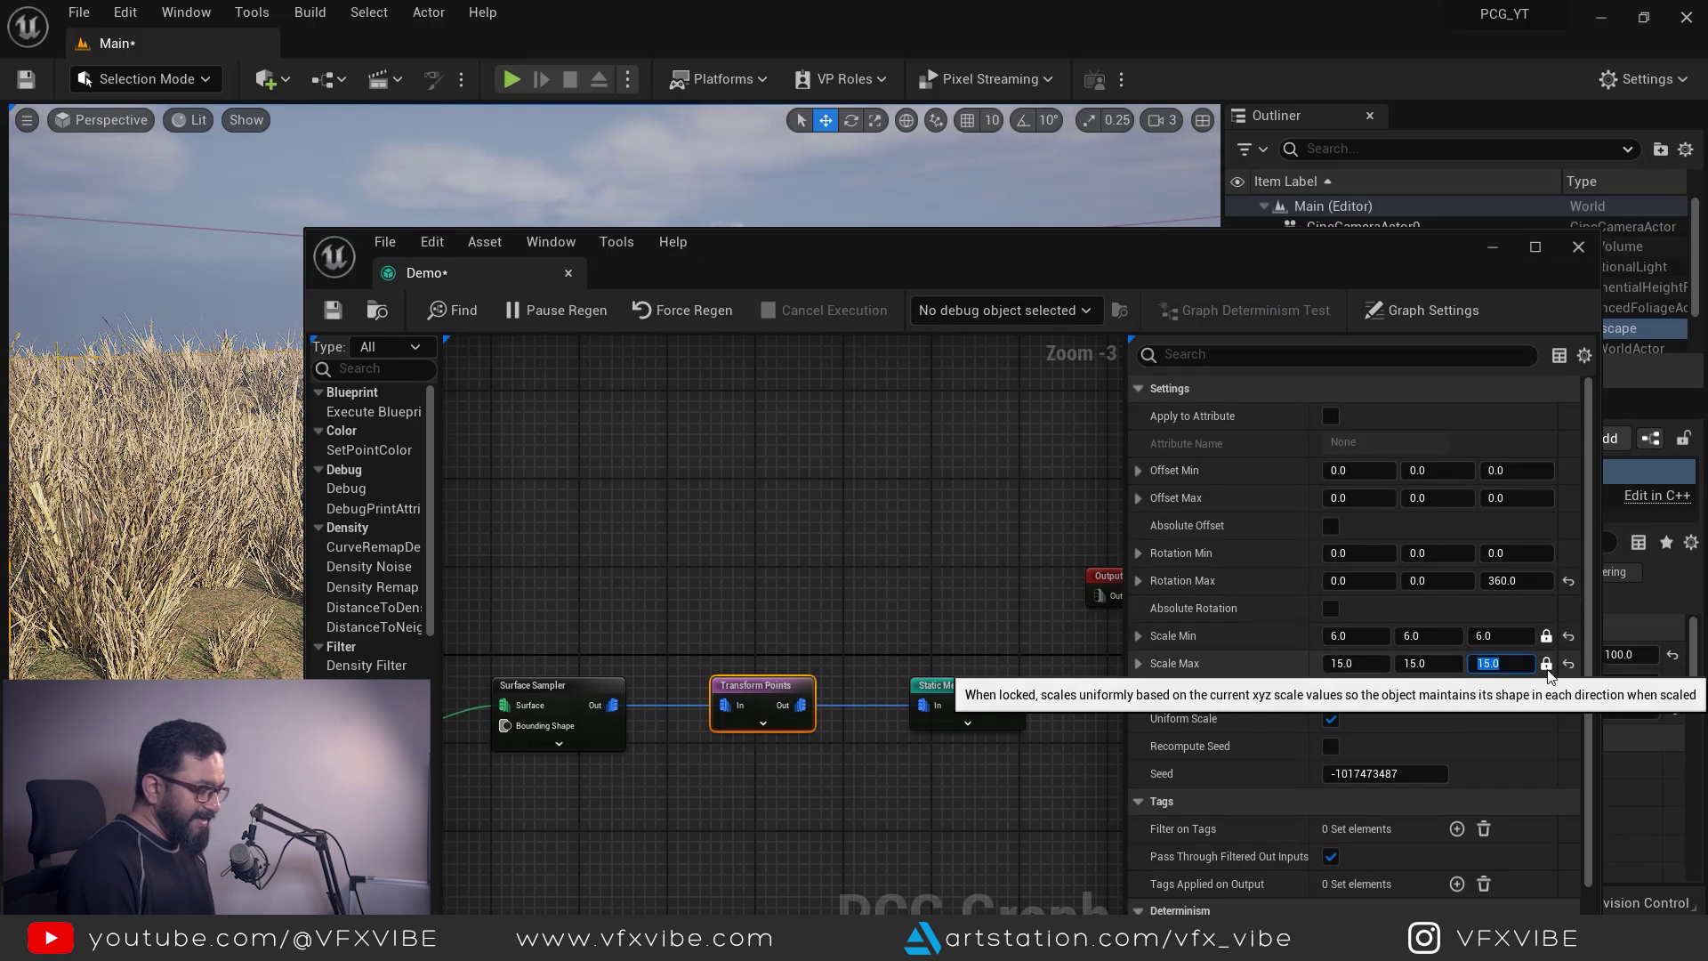
pyautogui.press('Return')
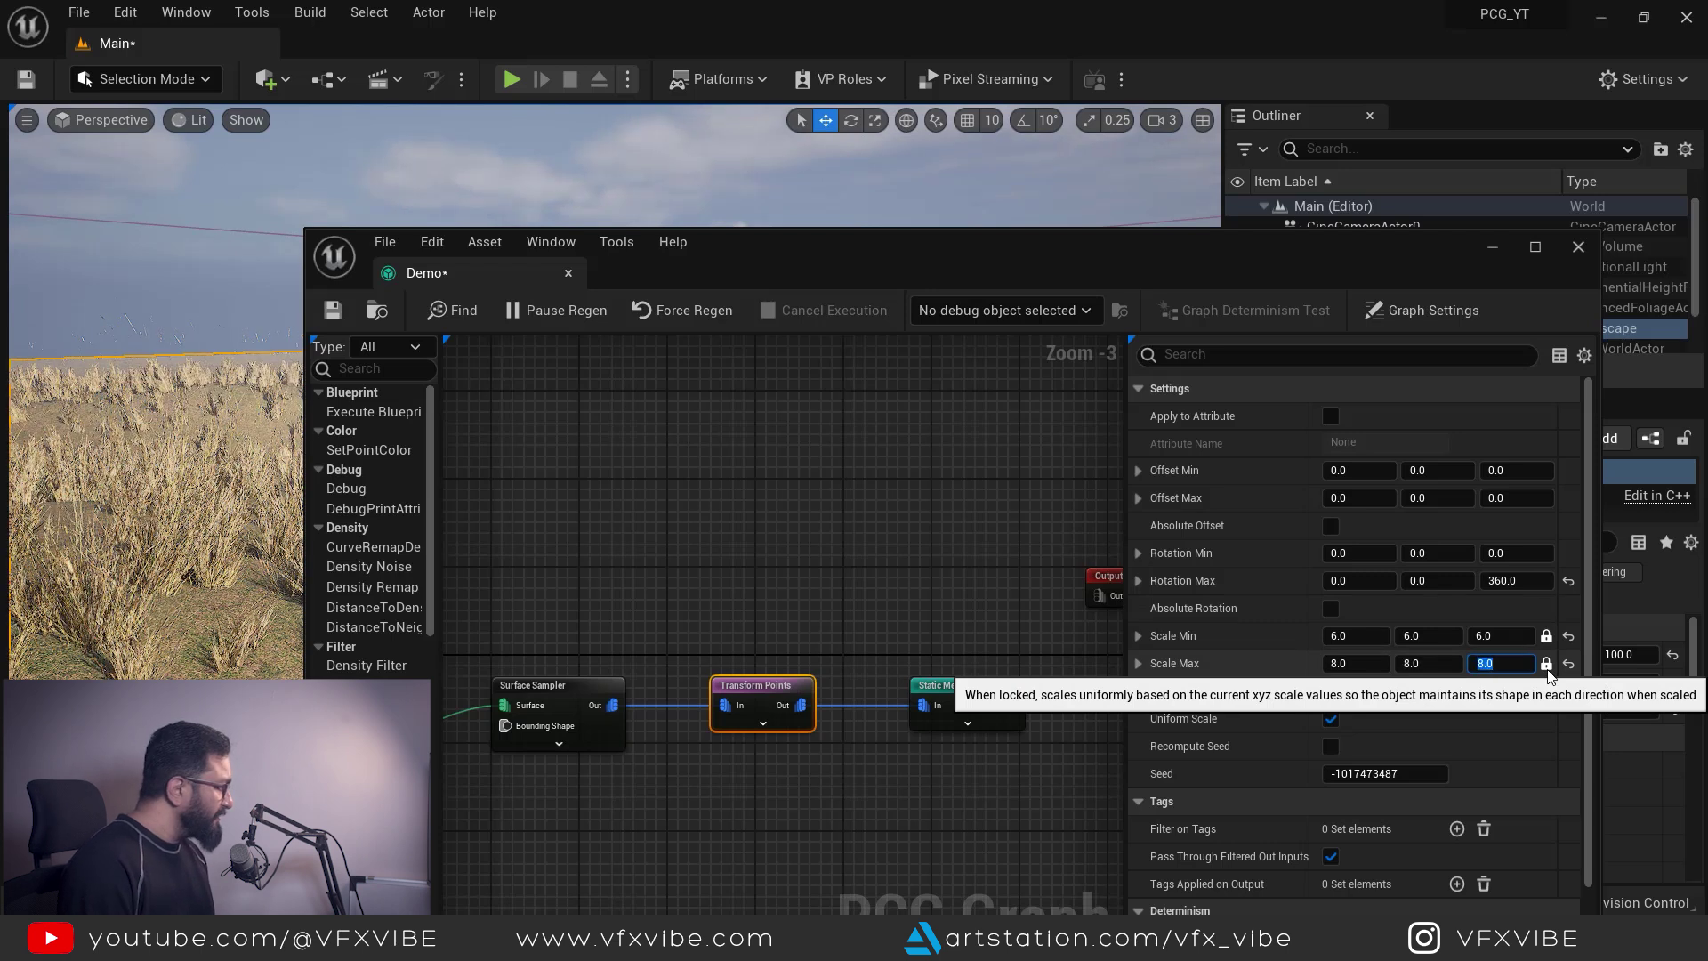
pyautogui.moveTo(178, 607)
pyautogui.mouseDown(button='right')
pyautogui.moveTo(191, 622)
pyautogui.moveTo(179, 607)
pyautogui.mouseUp(button='right')
pyautogui.scroll(-3, 178, 606)
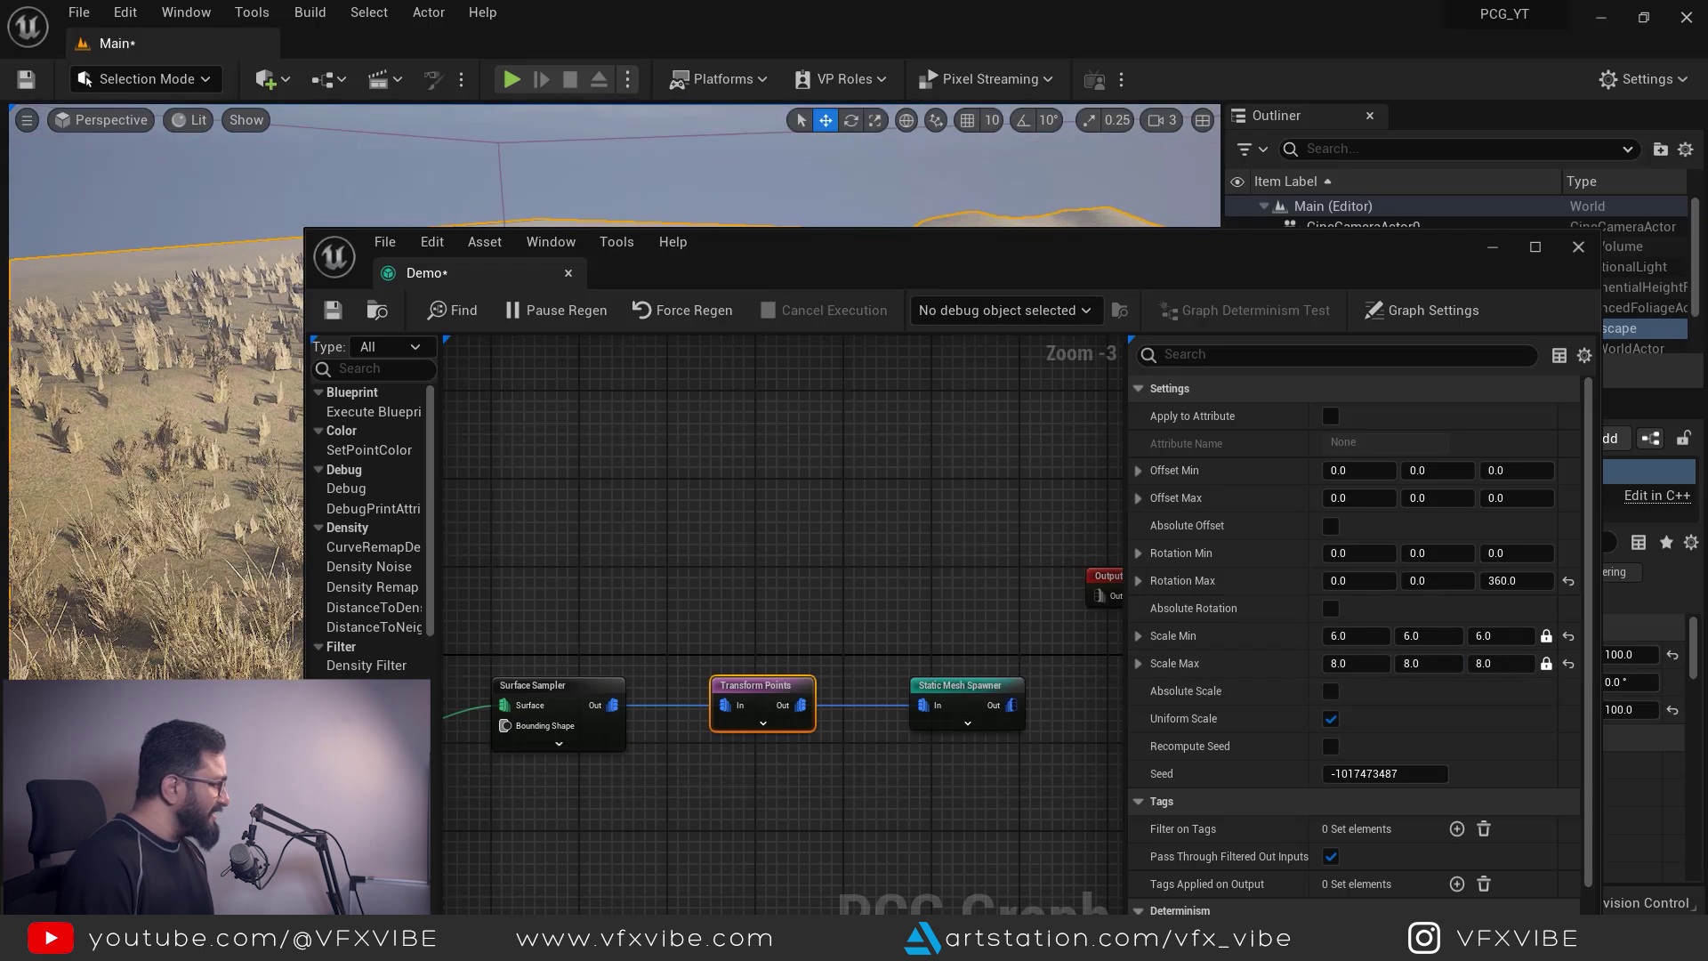
# Step: Minimize the Demo graph and examine the spacing and size of the grass across the landscape
pyautogui.click(1493, 246)
pyautogui.moveTo(864, 618); pyautogui.dragTo(864, 580, button='right')
pyautogui.moveTo(759, 654); pyautogui.dragTo(716, 668, button='right')
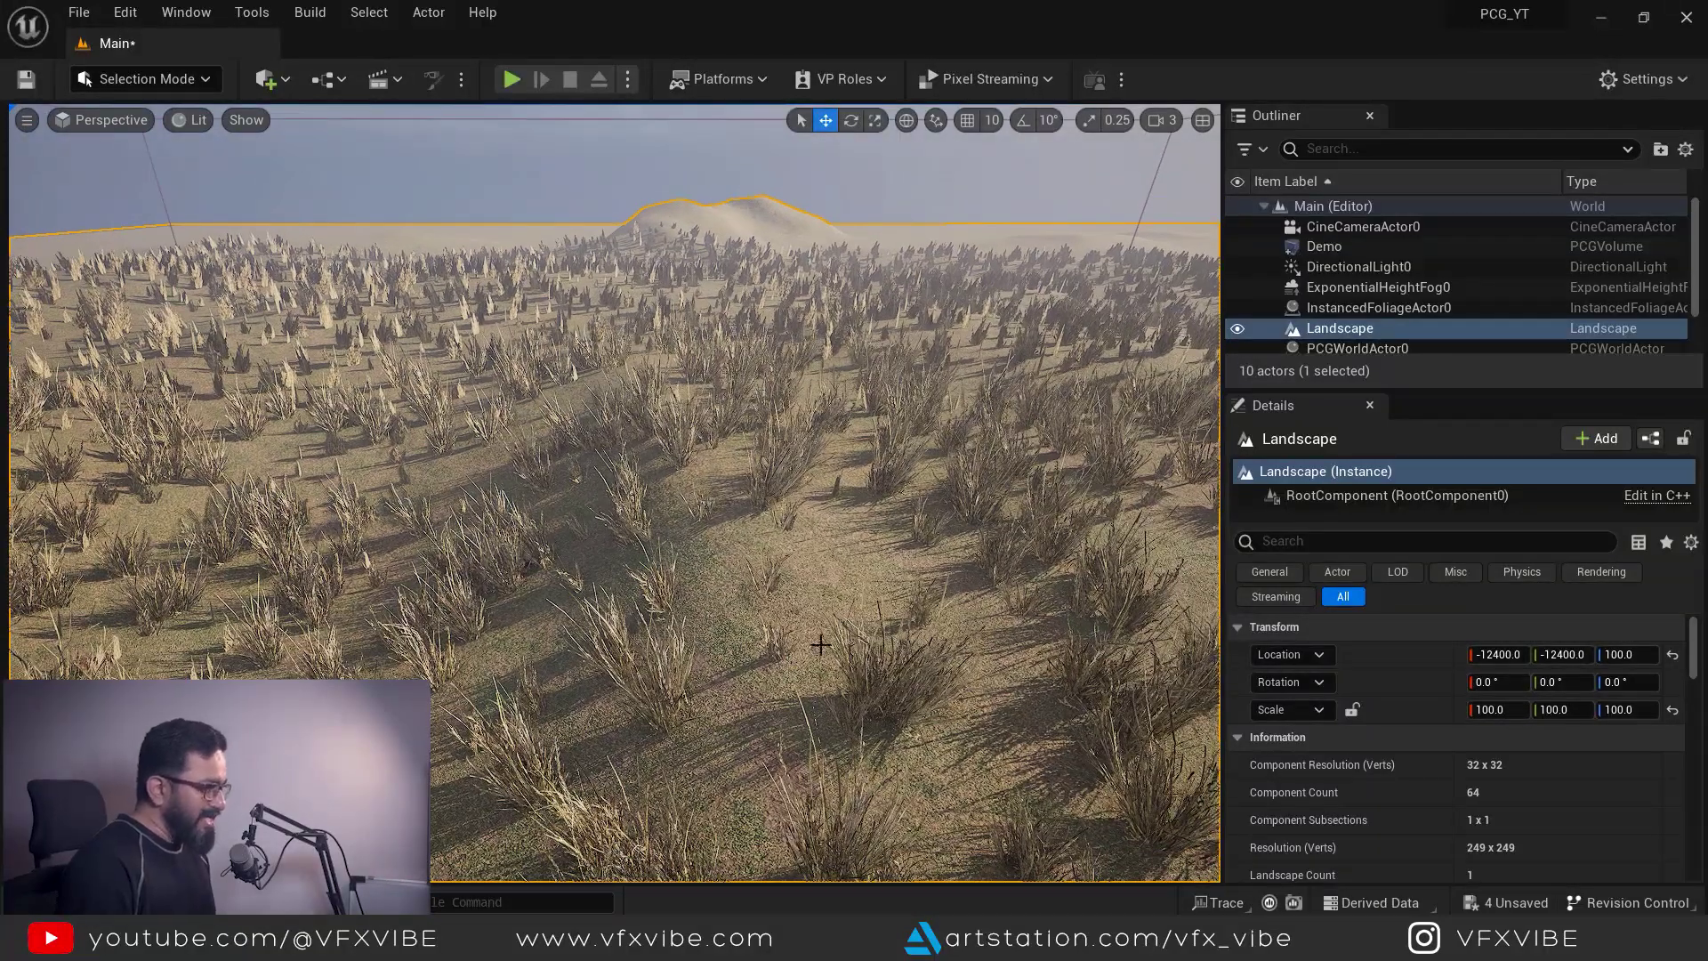
pyautogui.hotkey('ctrl', 'space')
pyautogui.hotkey('ctrl', 'space')
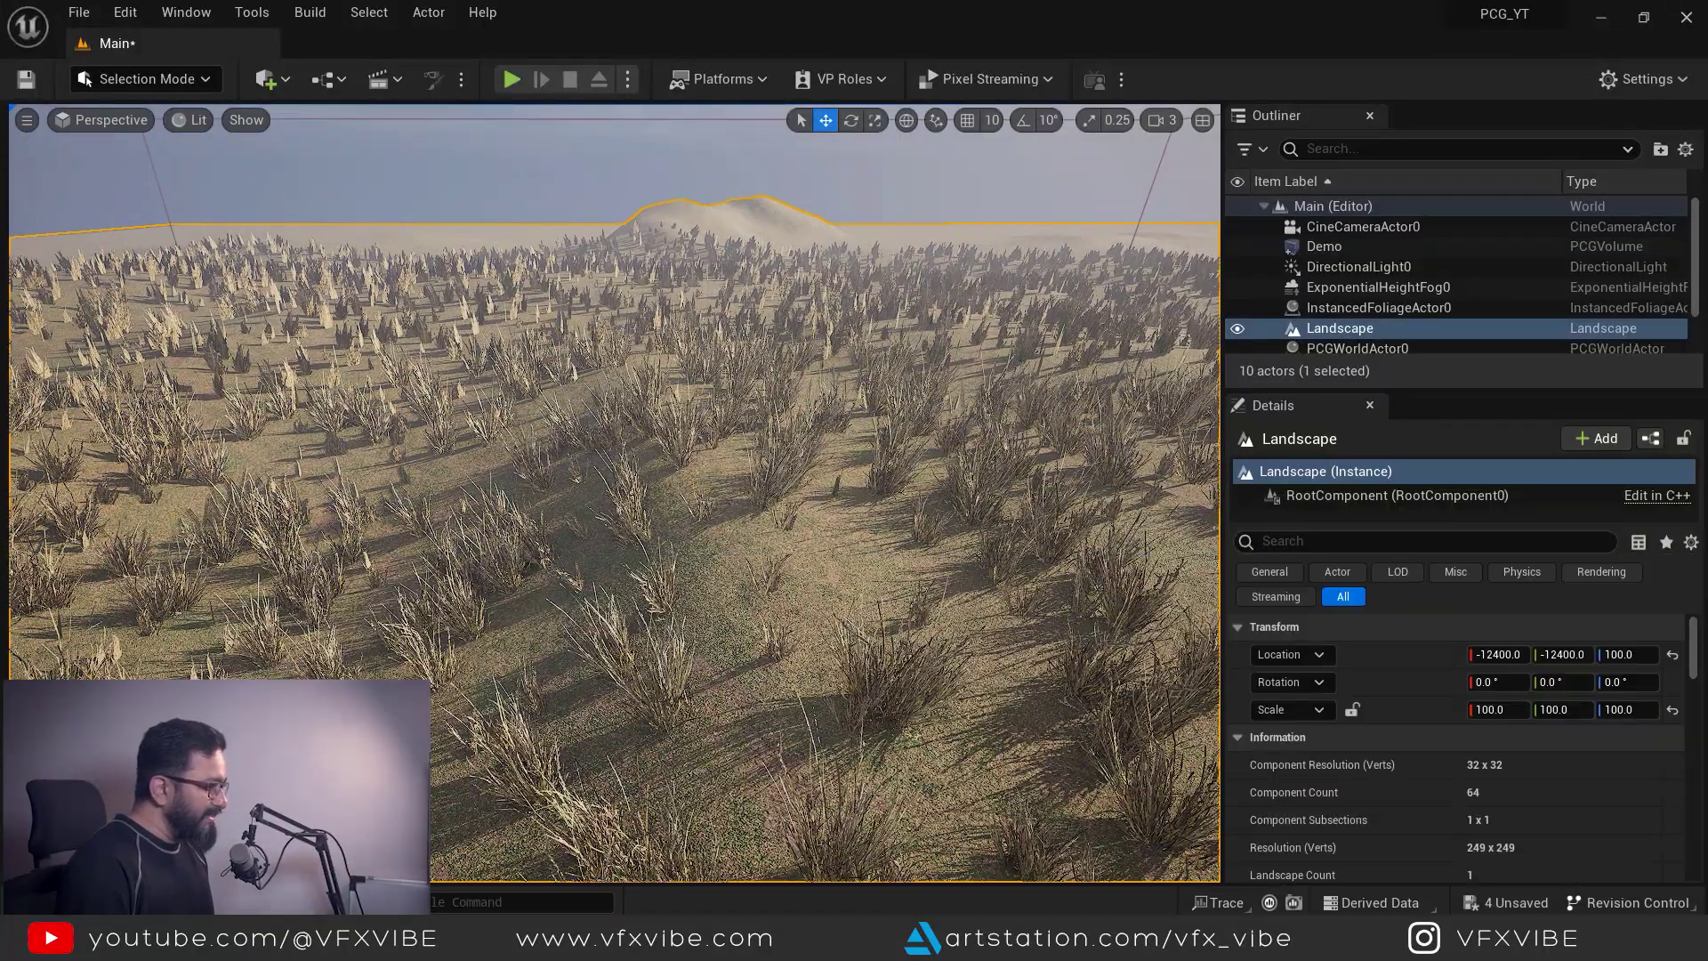
# Step: Set the grass Surface Sampler's Points Per Squared Meter to 2.0 and check the grass coverage up close in the viewport
pyautogui.click(1124, 863)
pyautogui.scroll(2, 877, 781)
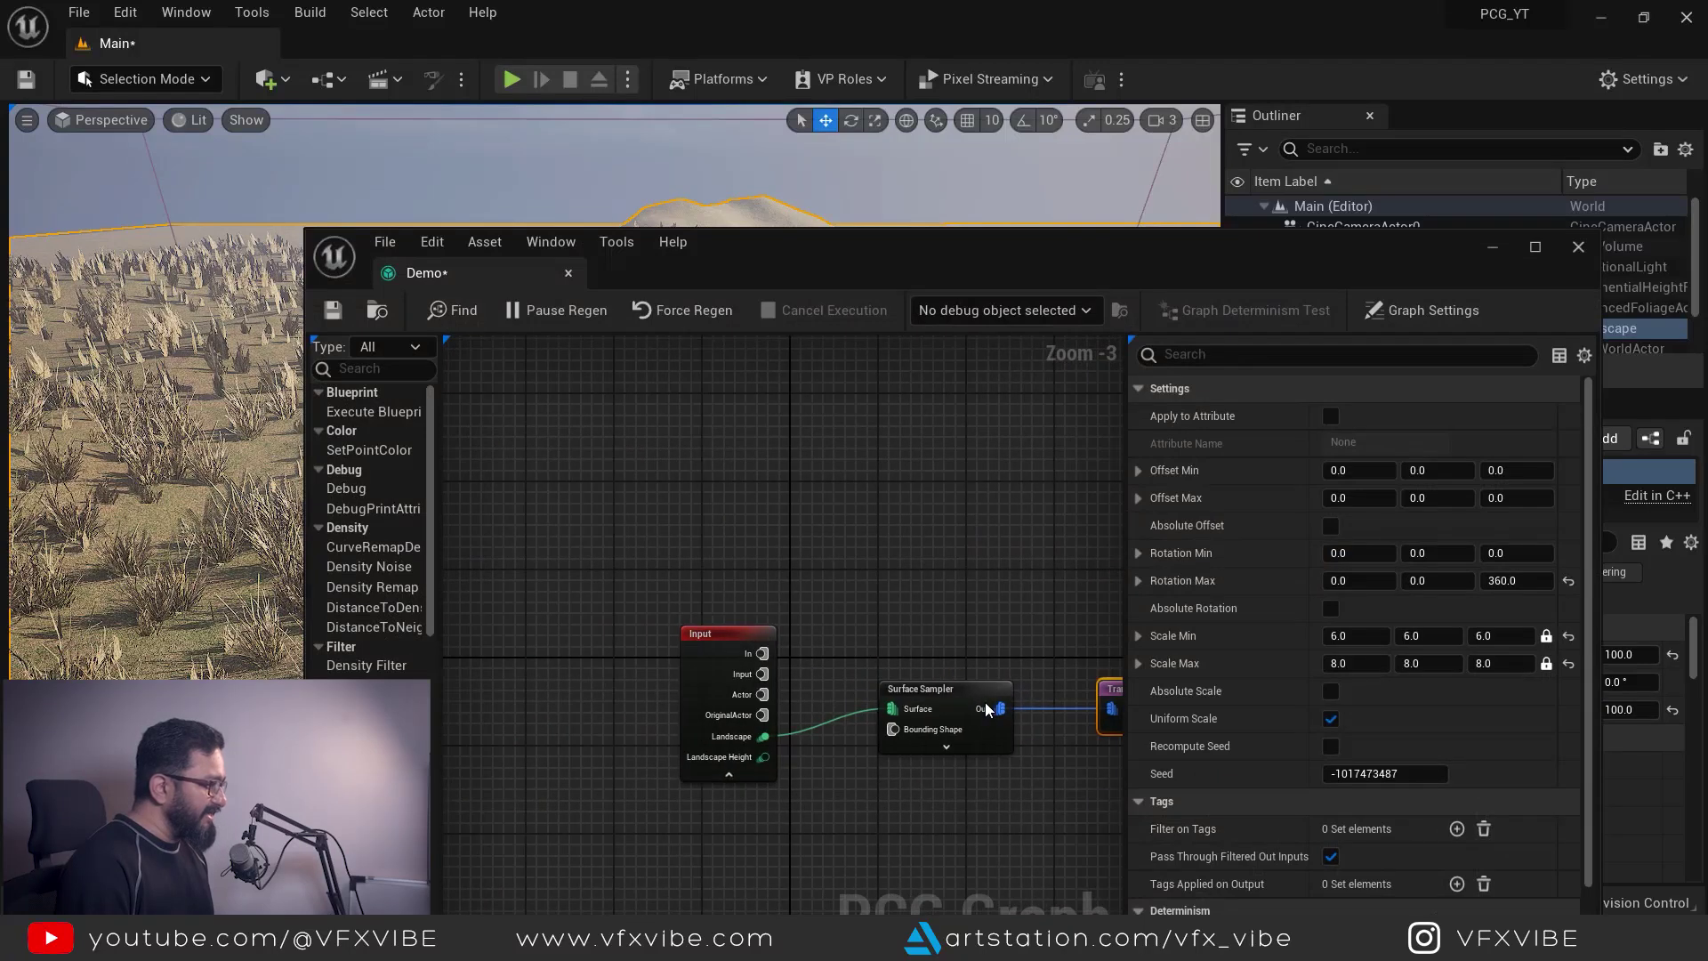
pyautogui.click(966, 691)
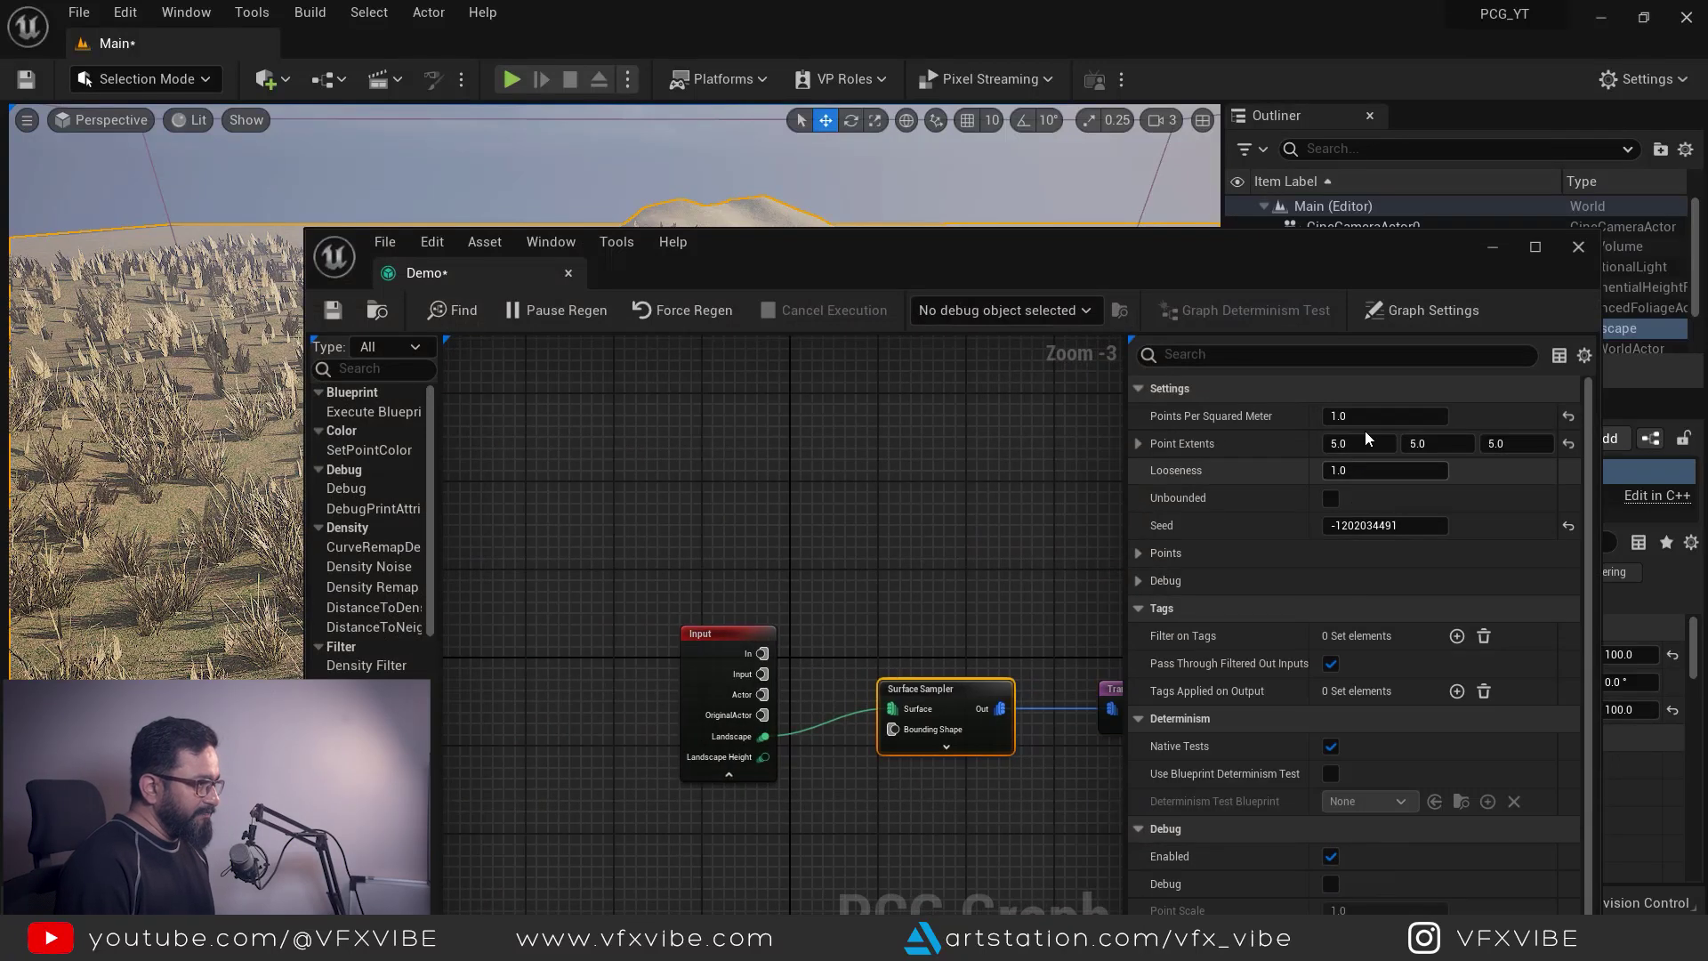
pyautogui.write('2')
pyautogui.press('Return')
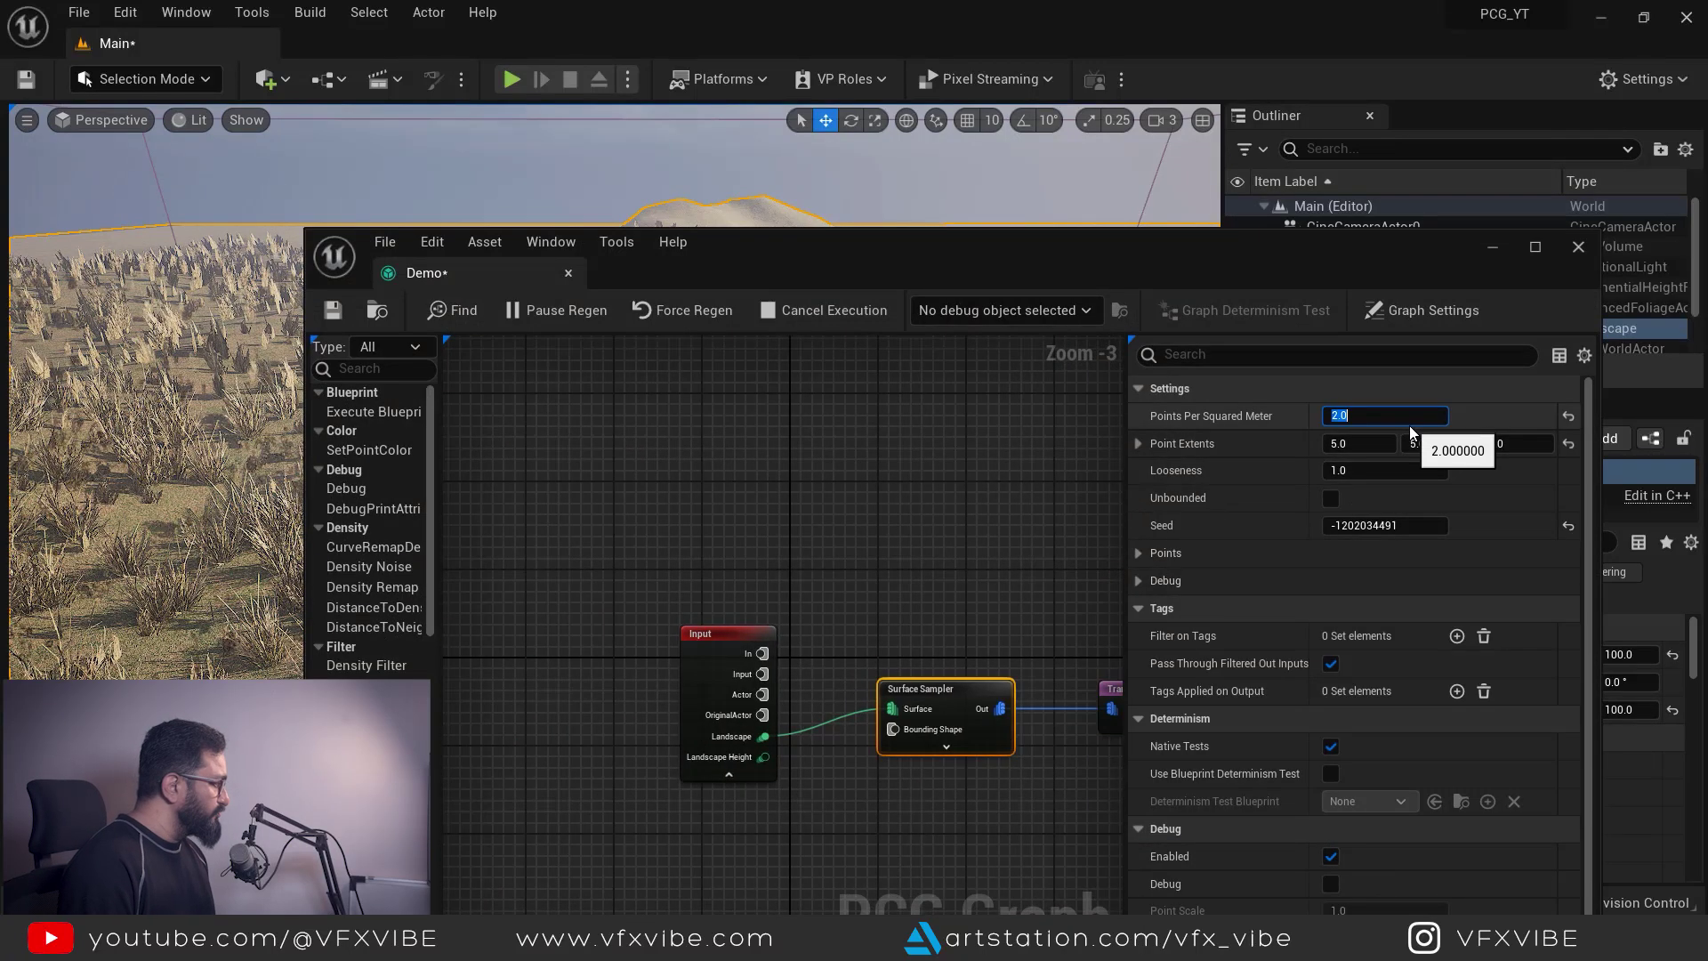
pyautogui.click(1492, 247)
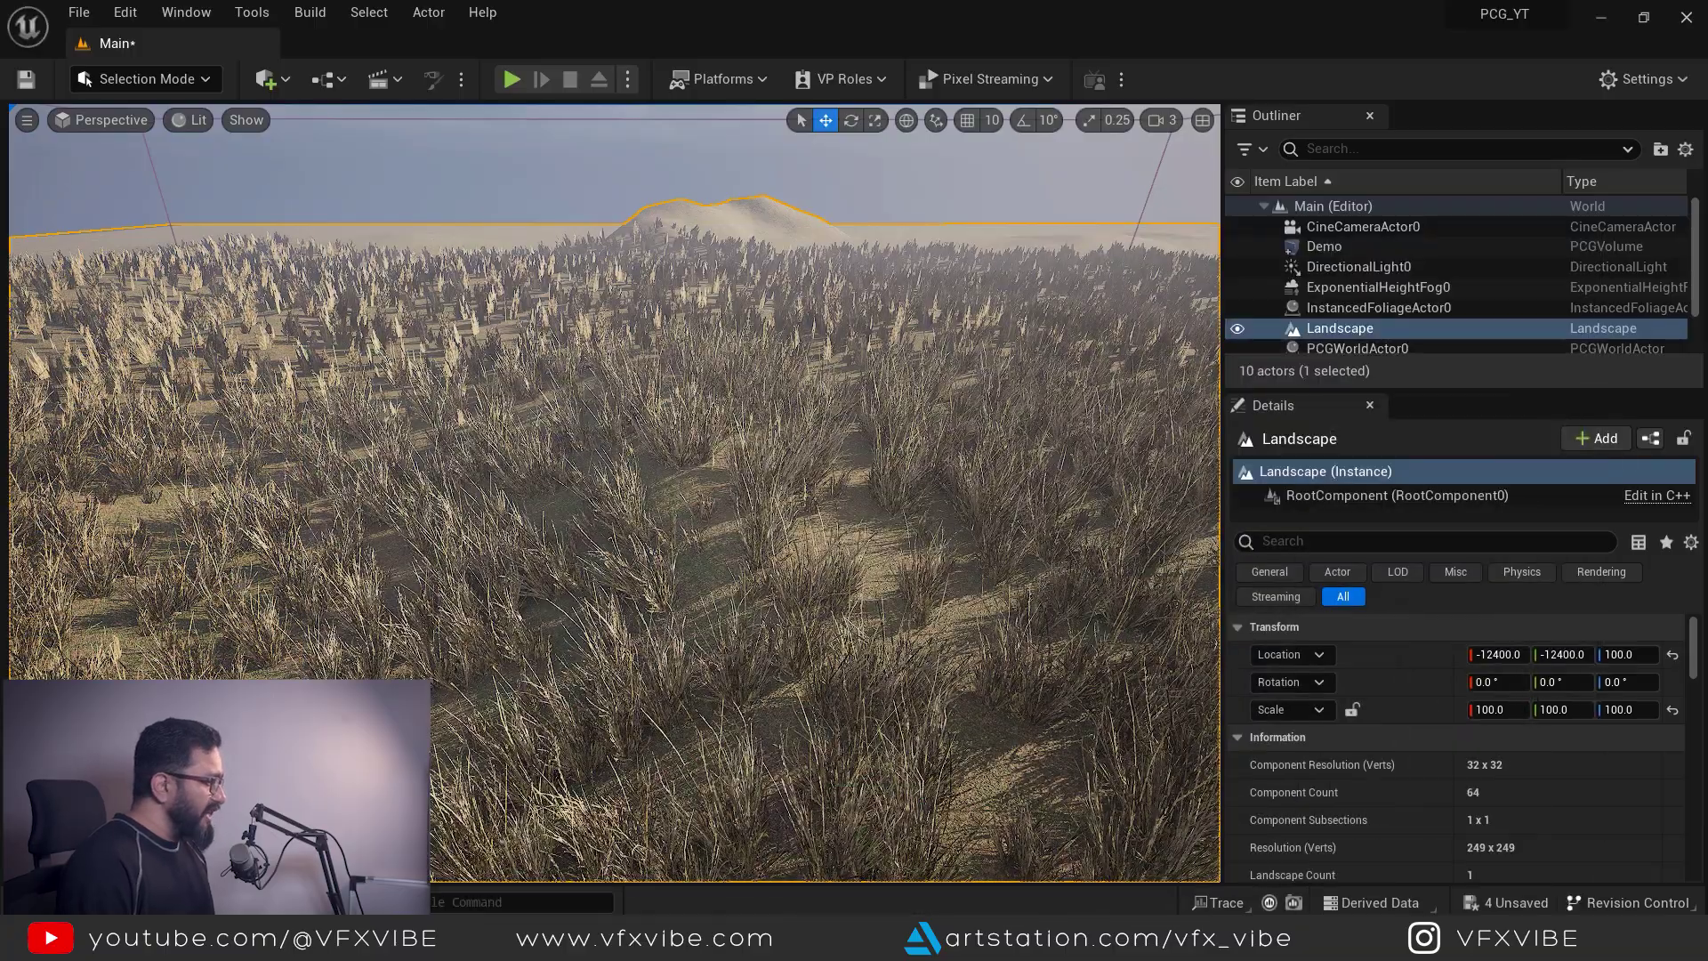
pyautogui.moveTo(890, 444); pyautogui.dragTo(801, 400, button='right')
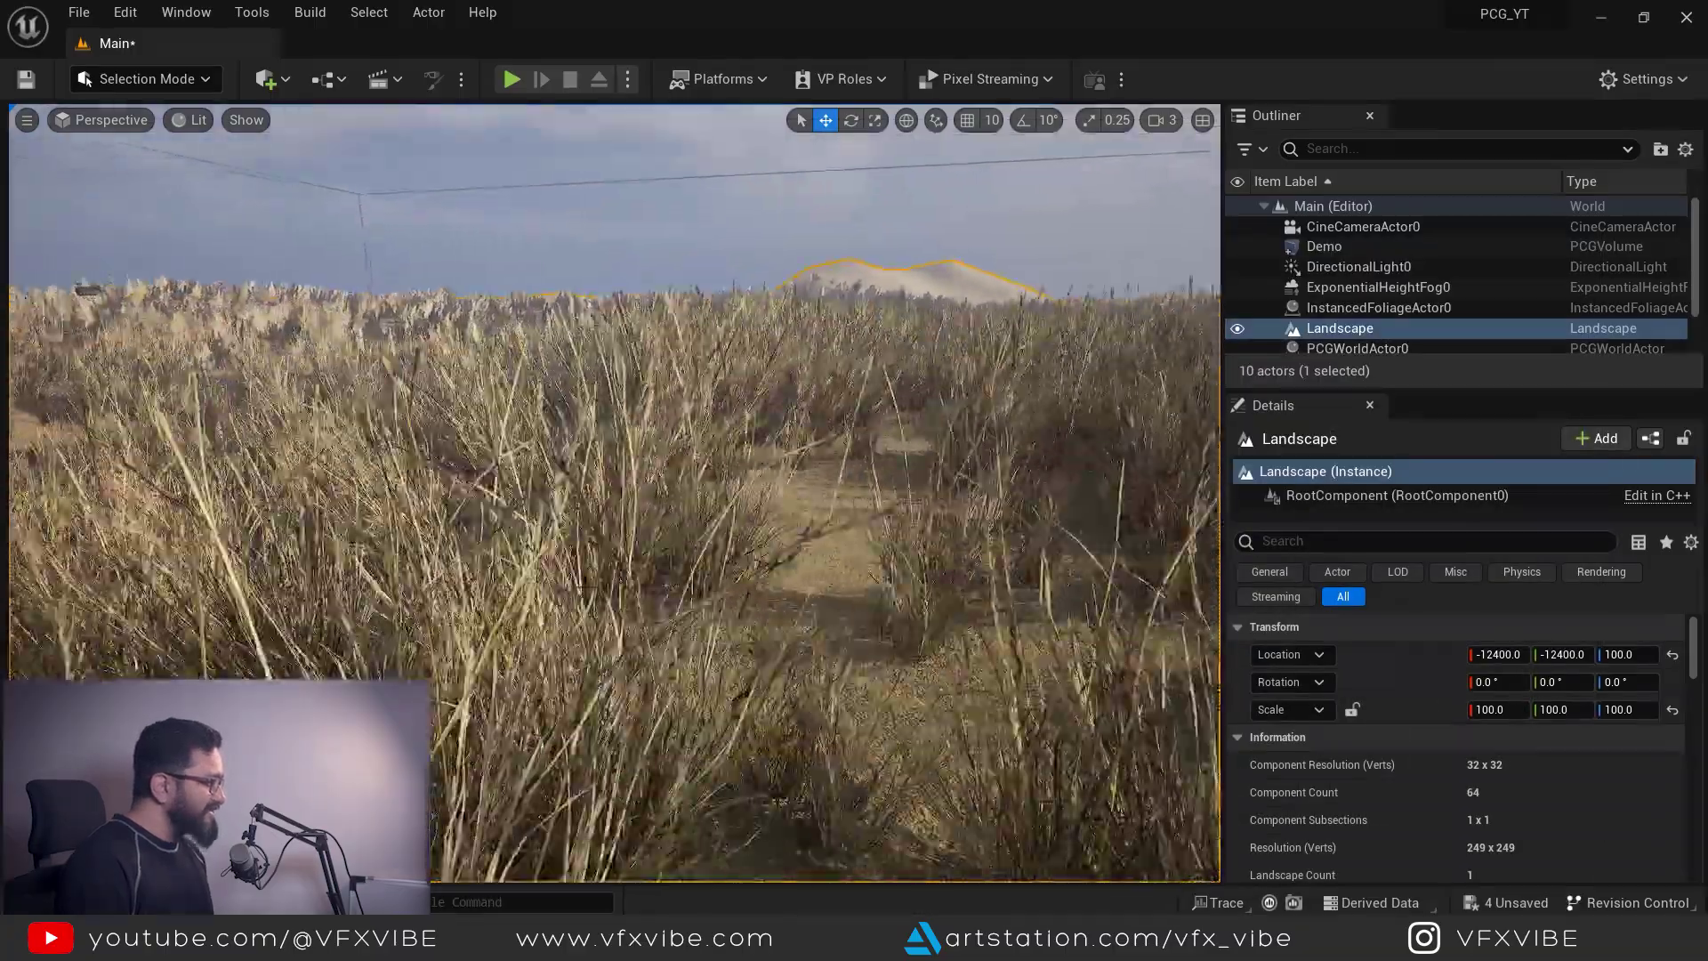
pyautogui.moveTo(614, 493); pyautogui.dragTo(614, 600, button='right')
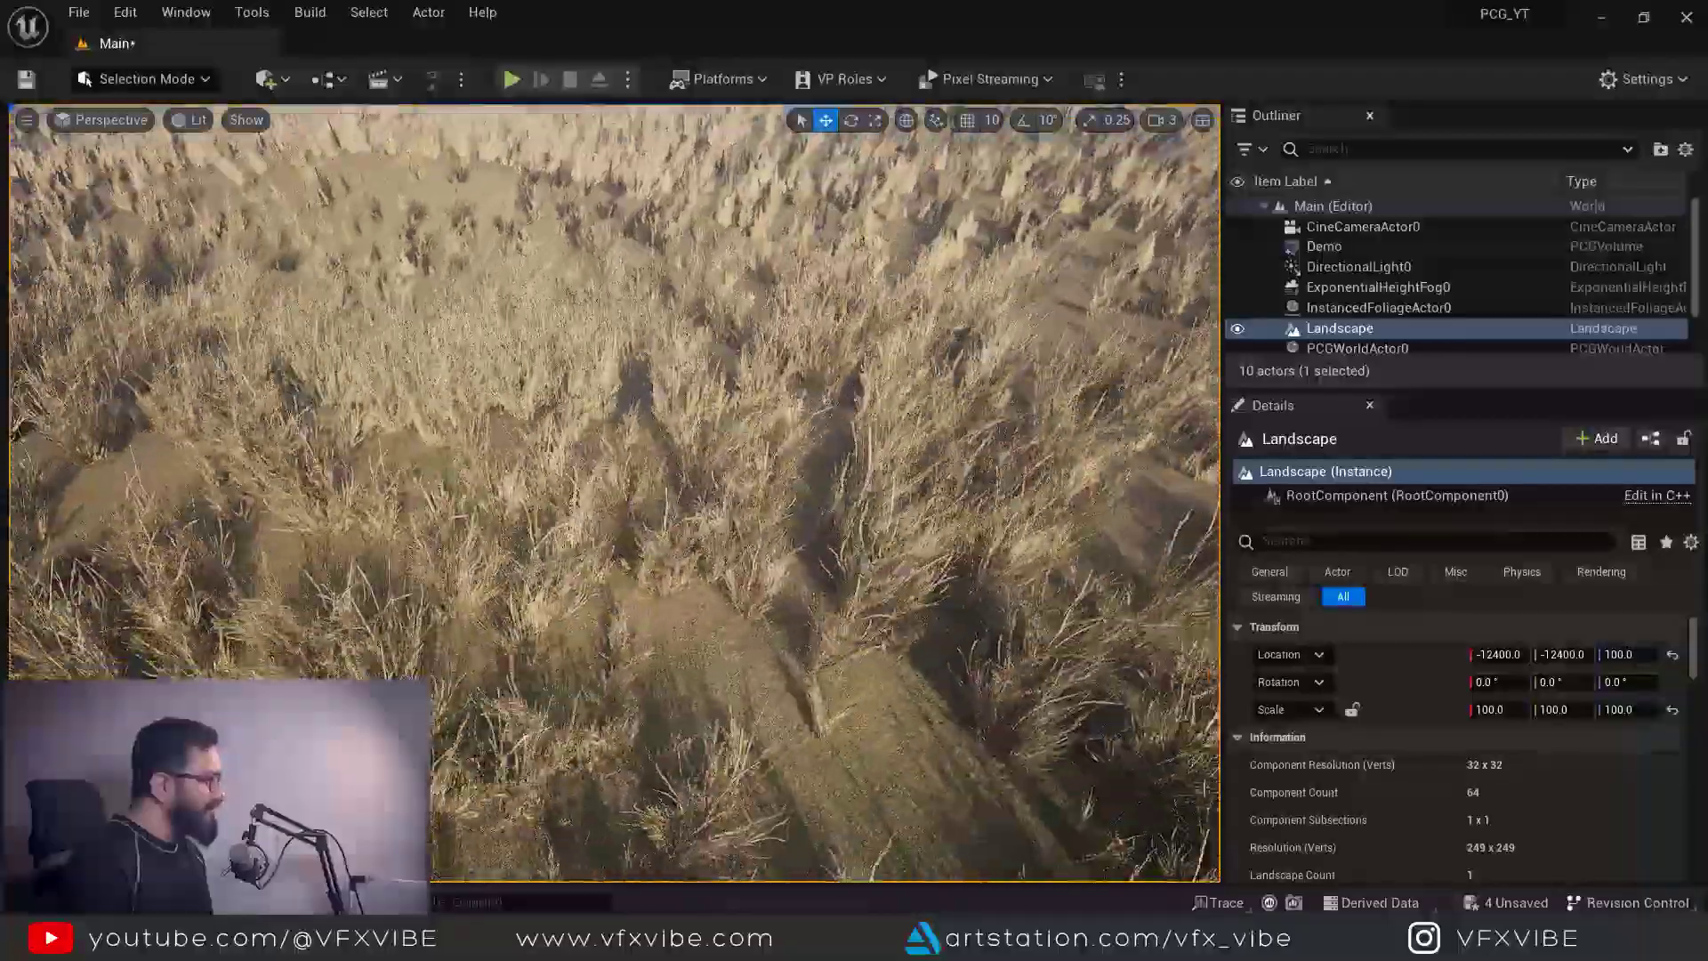
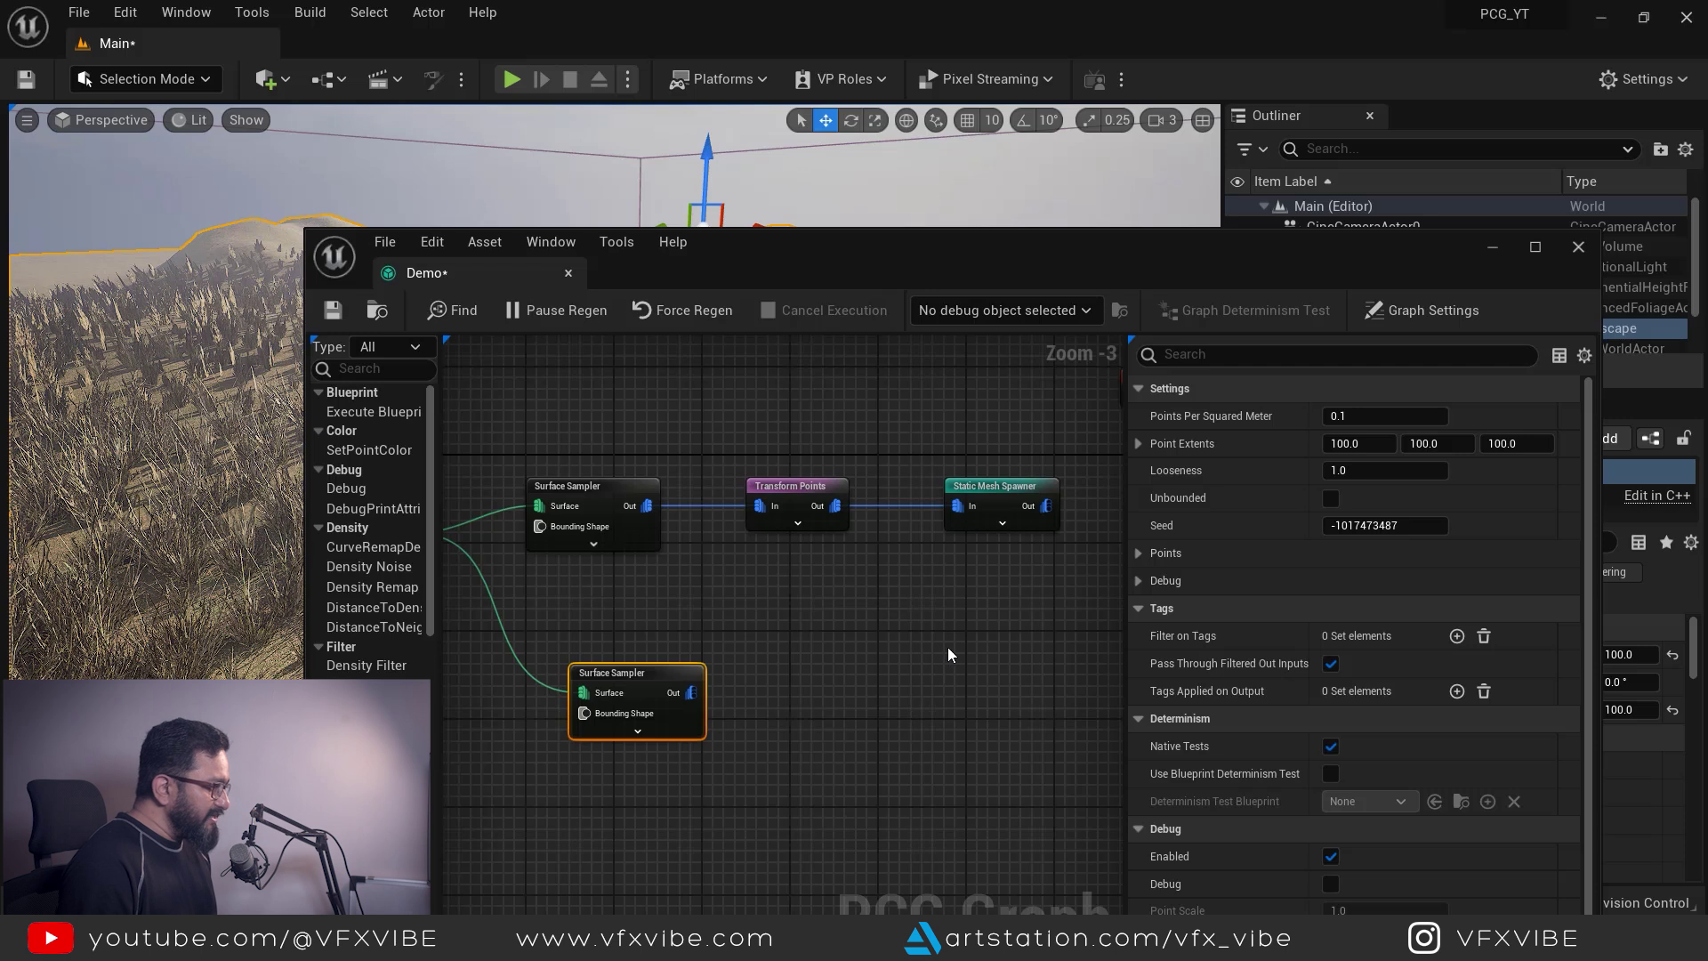
# Step: Add a Static Mesh Spawner fed by the second Surface Sampler and give it three mesh entries
pyautogui.rightClick(948, 646)
pyautogui.write('sta')
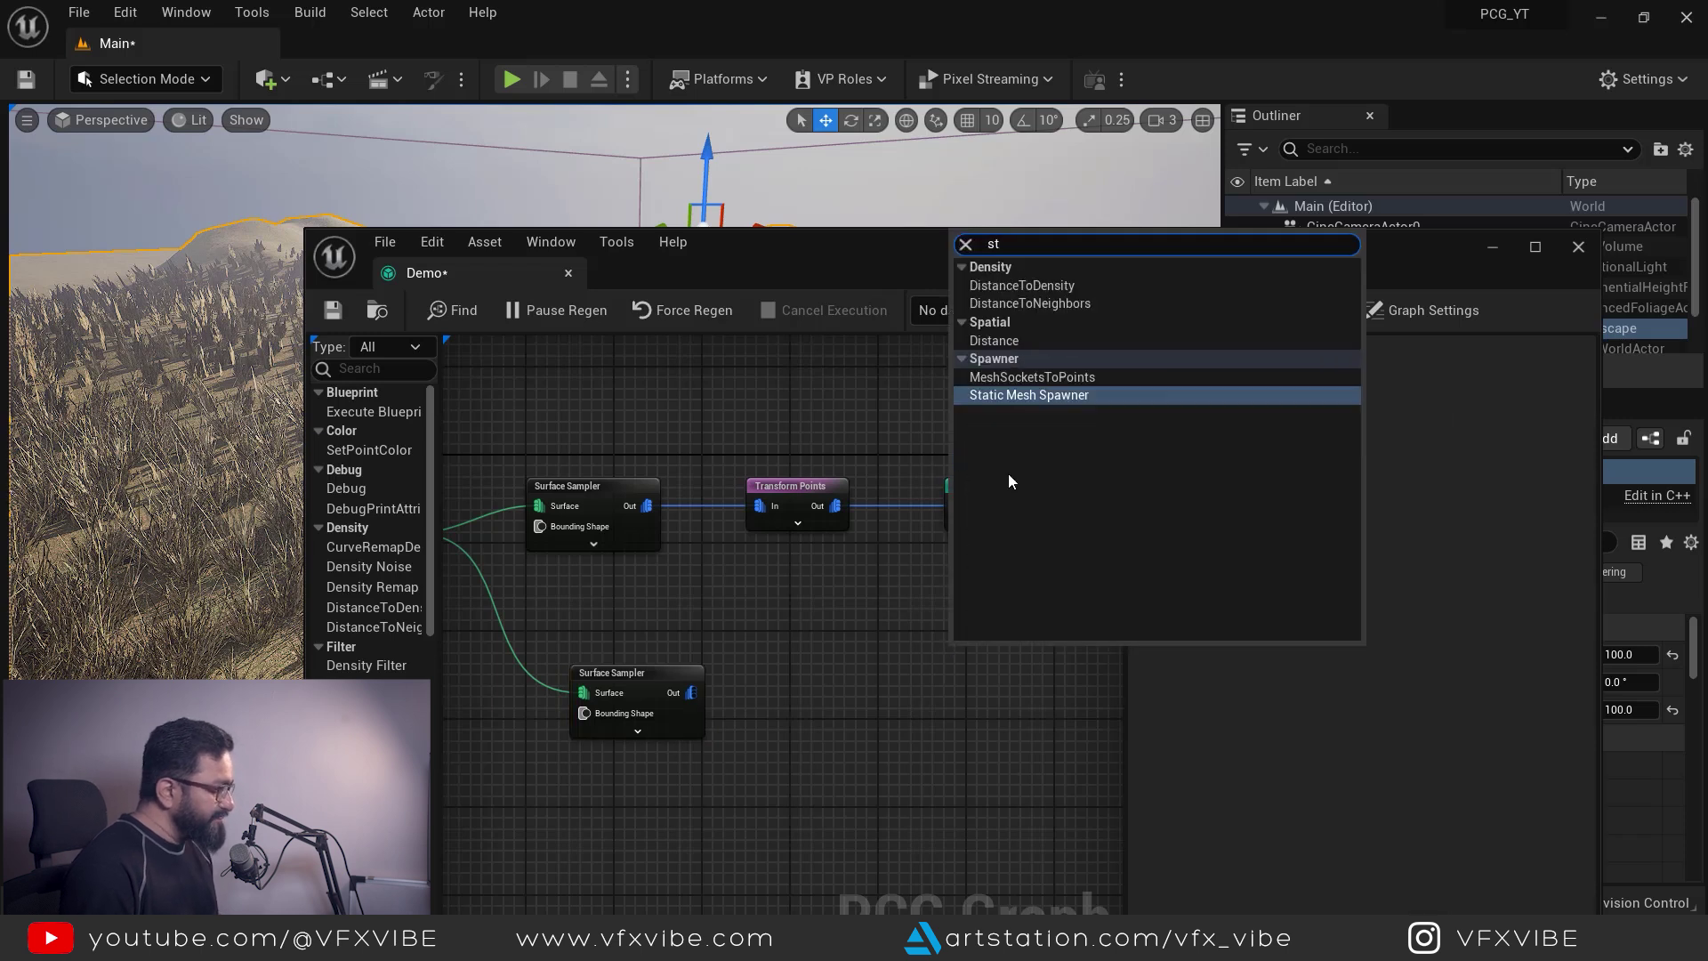
pyautogui.press('Return')
pyautogui.moveTo(691, 692); pyautogui.dragTo(1028, 671)
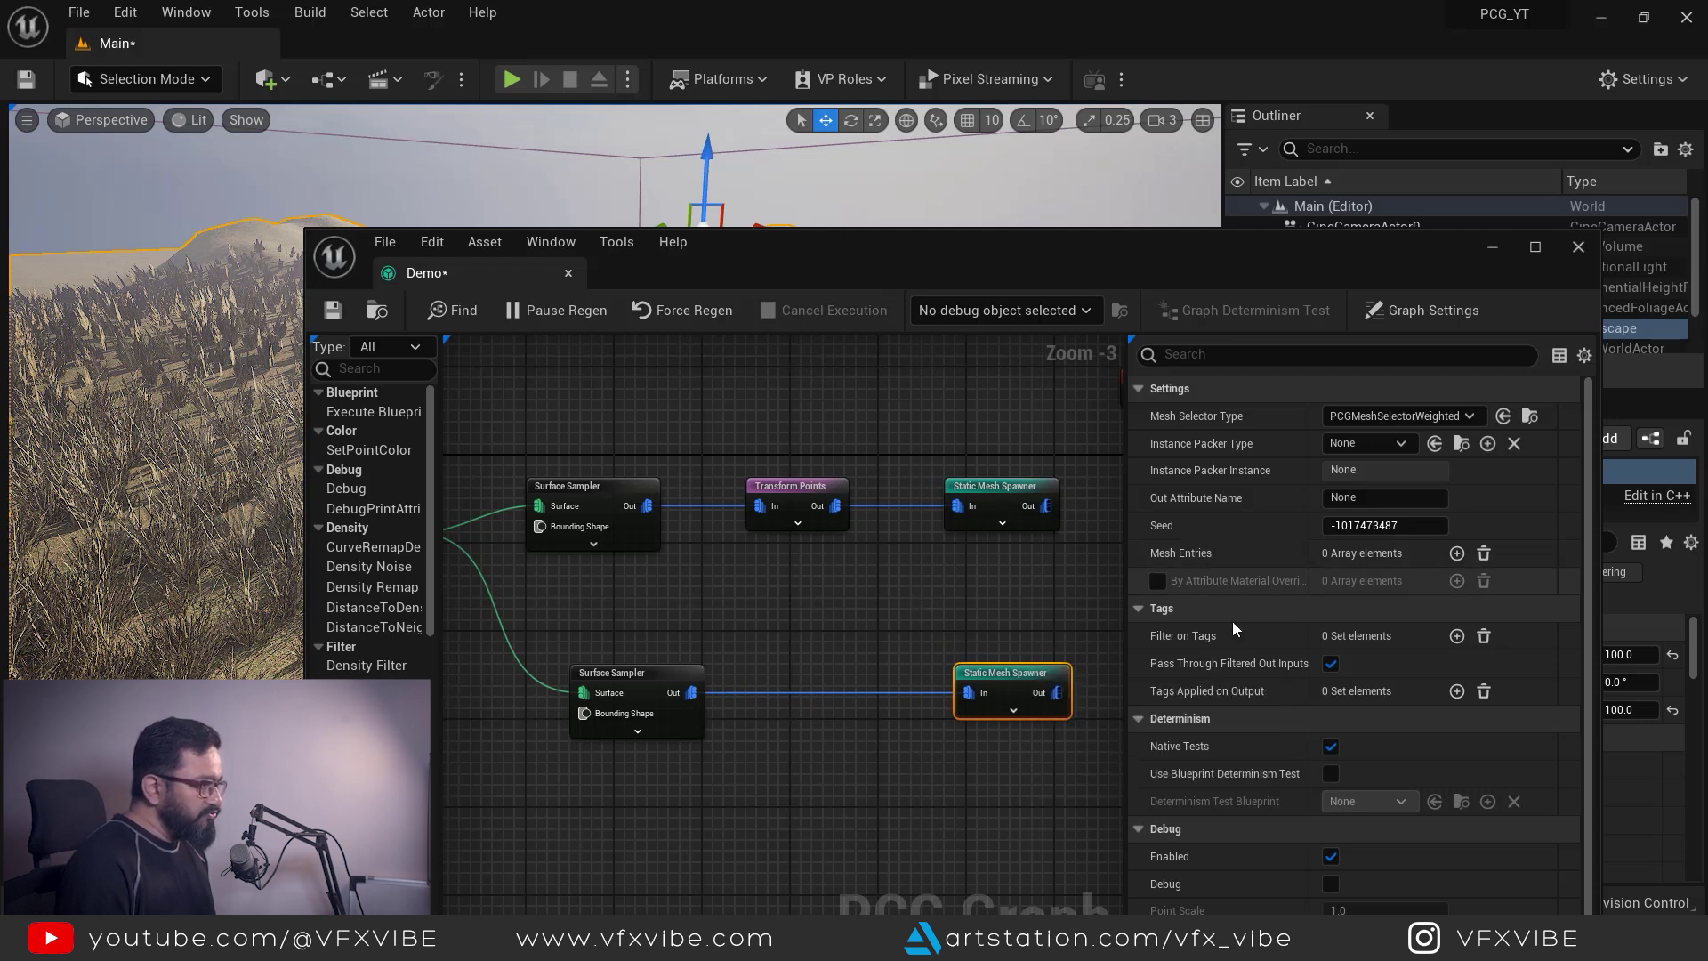
pyautogui.click(1457, 553)
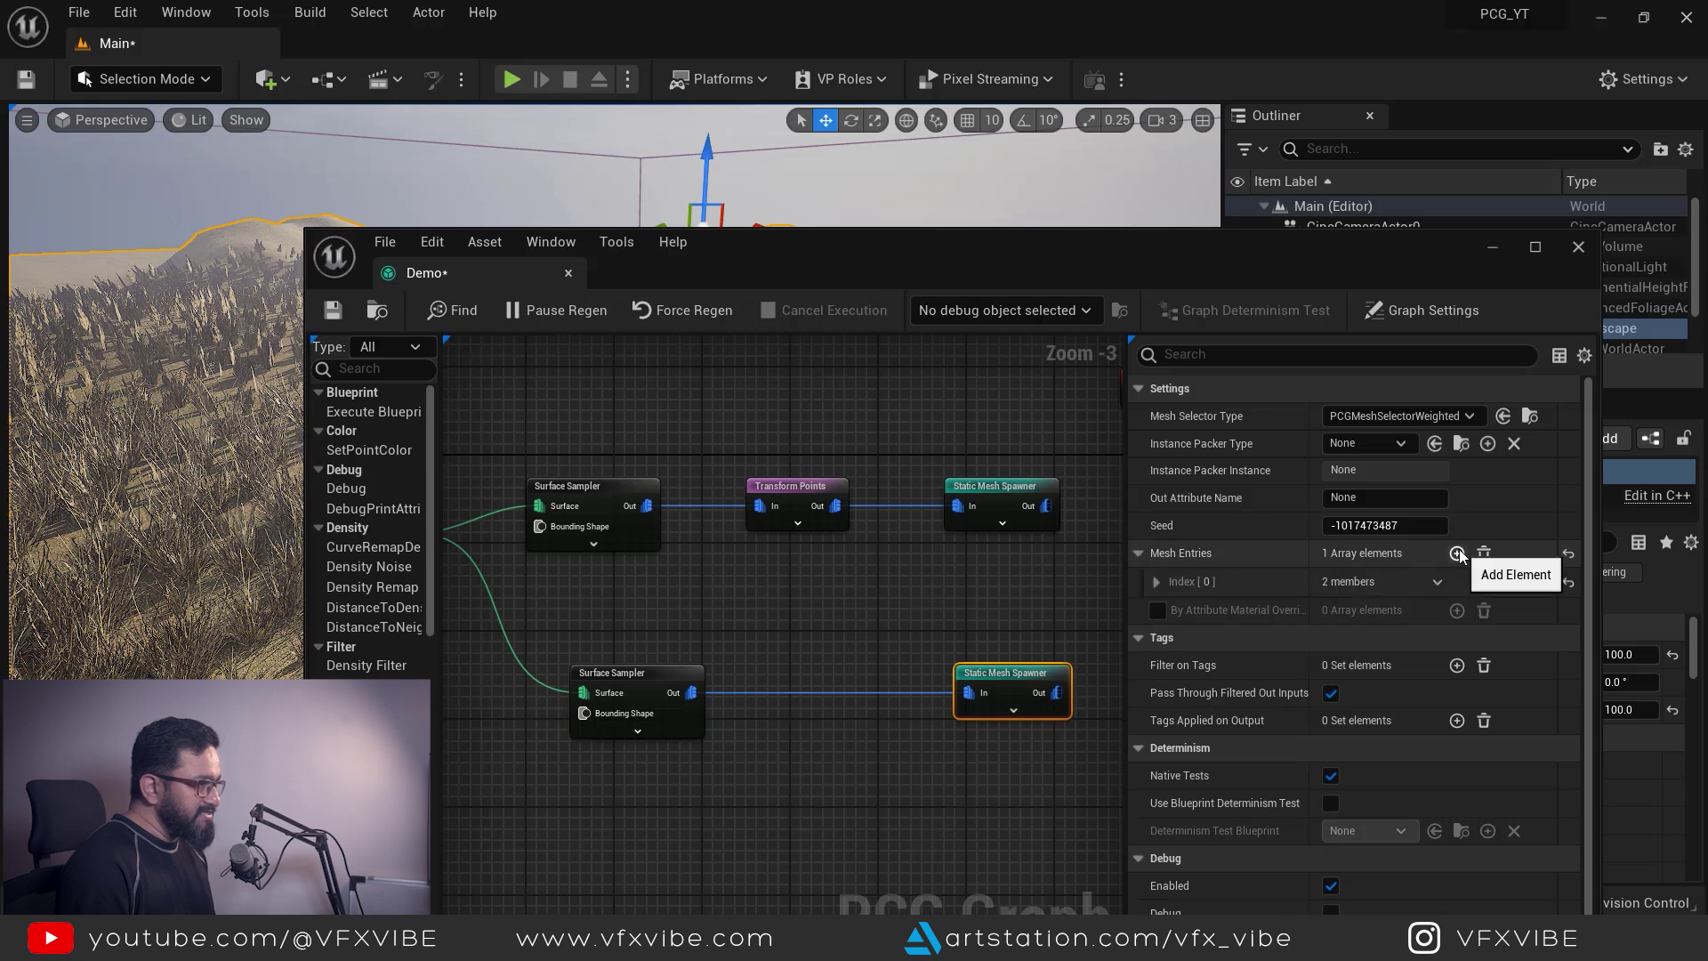
pyautogui.click(1457, 552)
pyautogui.click(1457, 553)
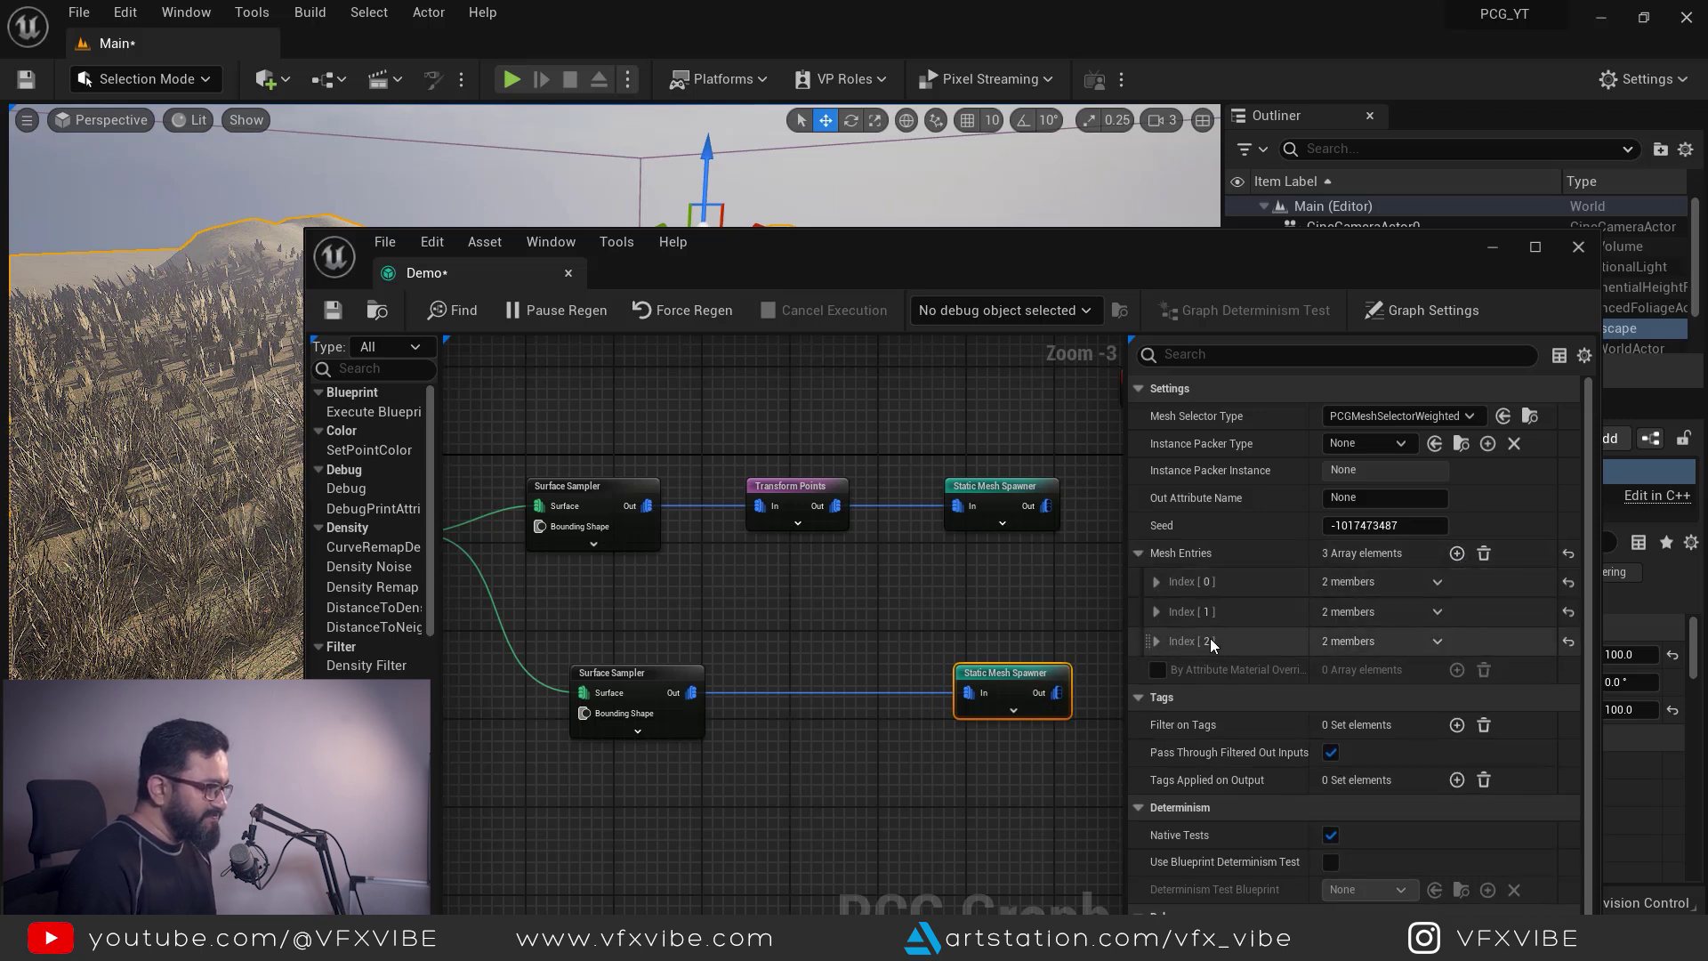
# Step: Assign SM_EuropeanHornbeam_Forest_01 from the EuropeanHornbeam folder as the static mesh of entry Index 0
pyautogui.click(1156, 582)
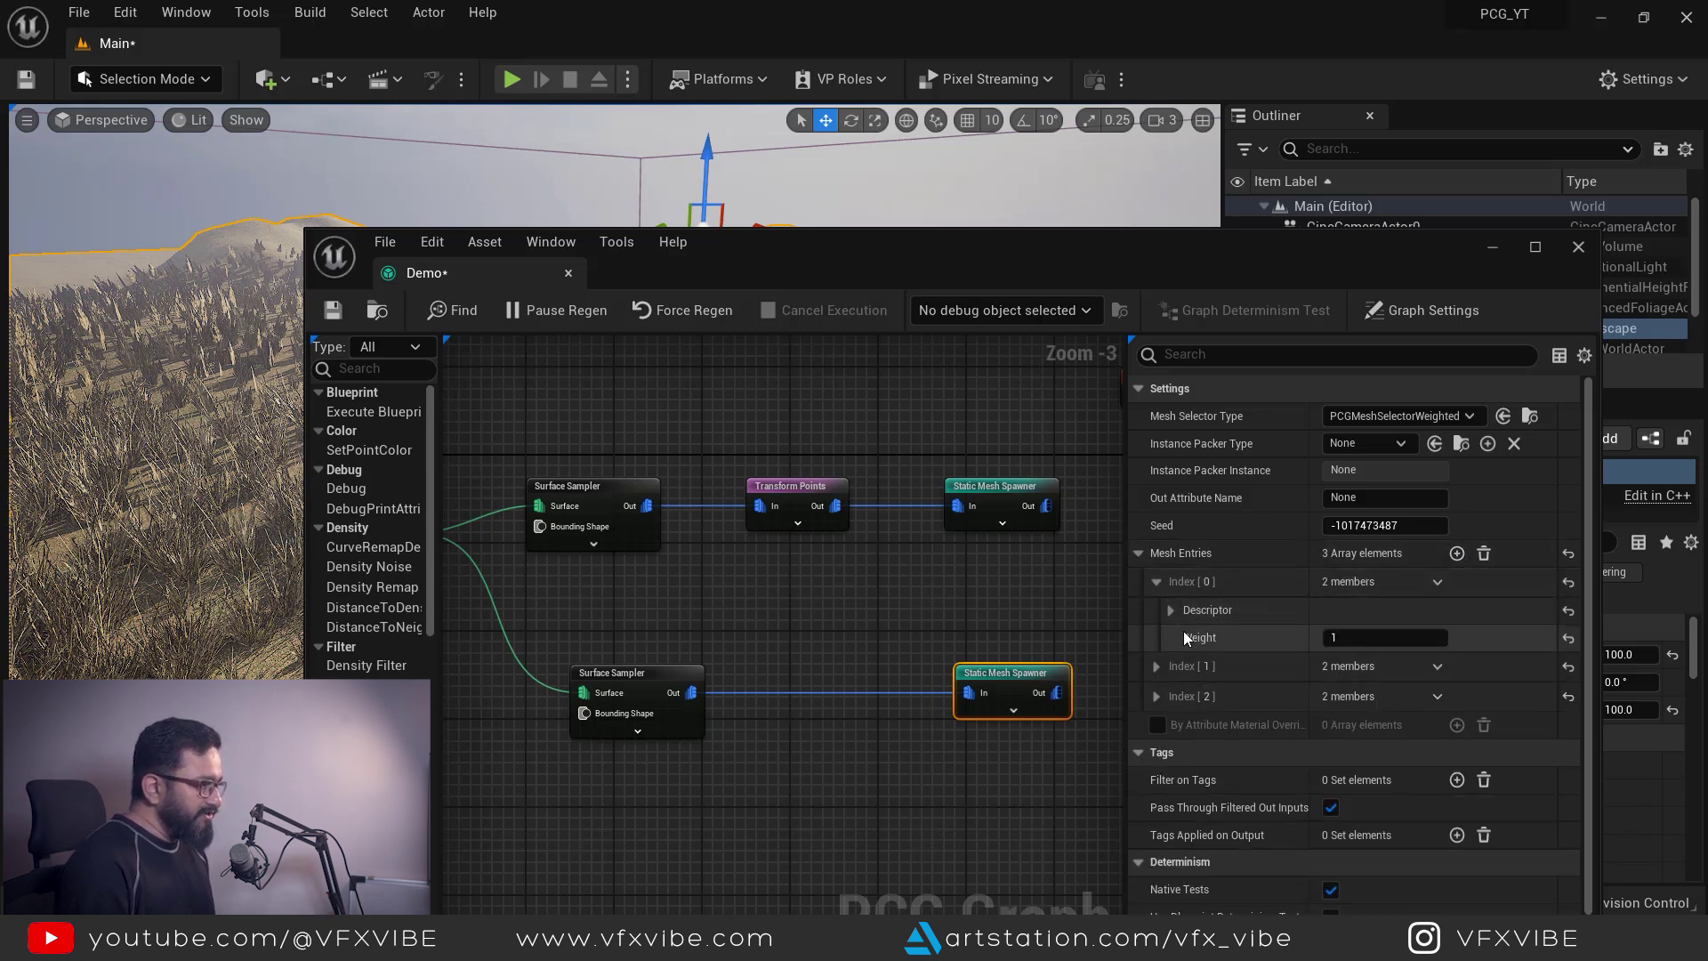
pyautogui.click(1171, 610)
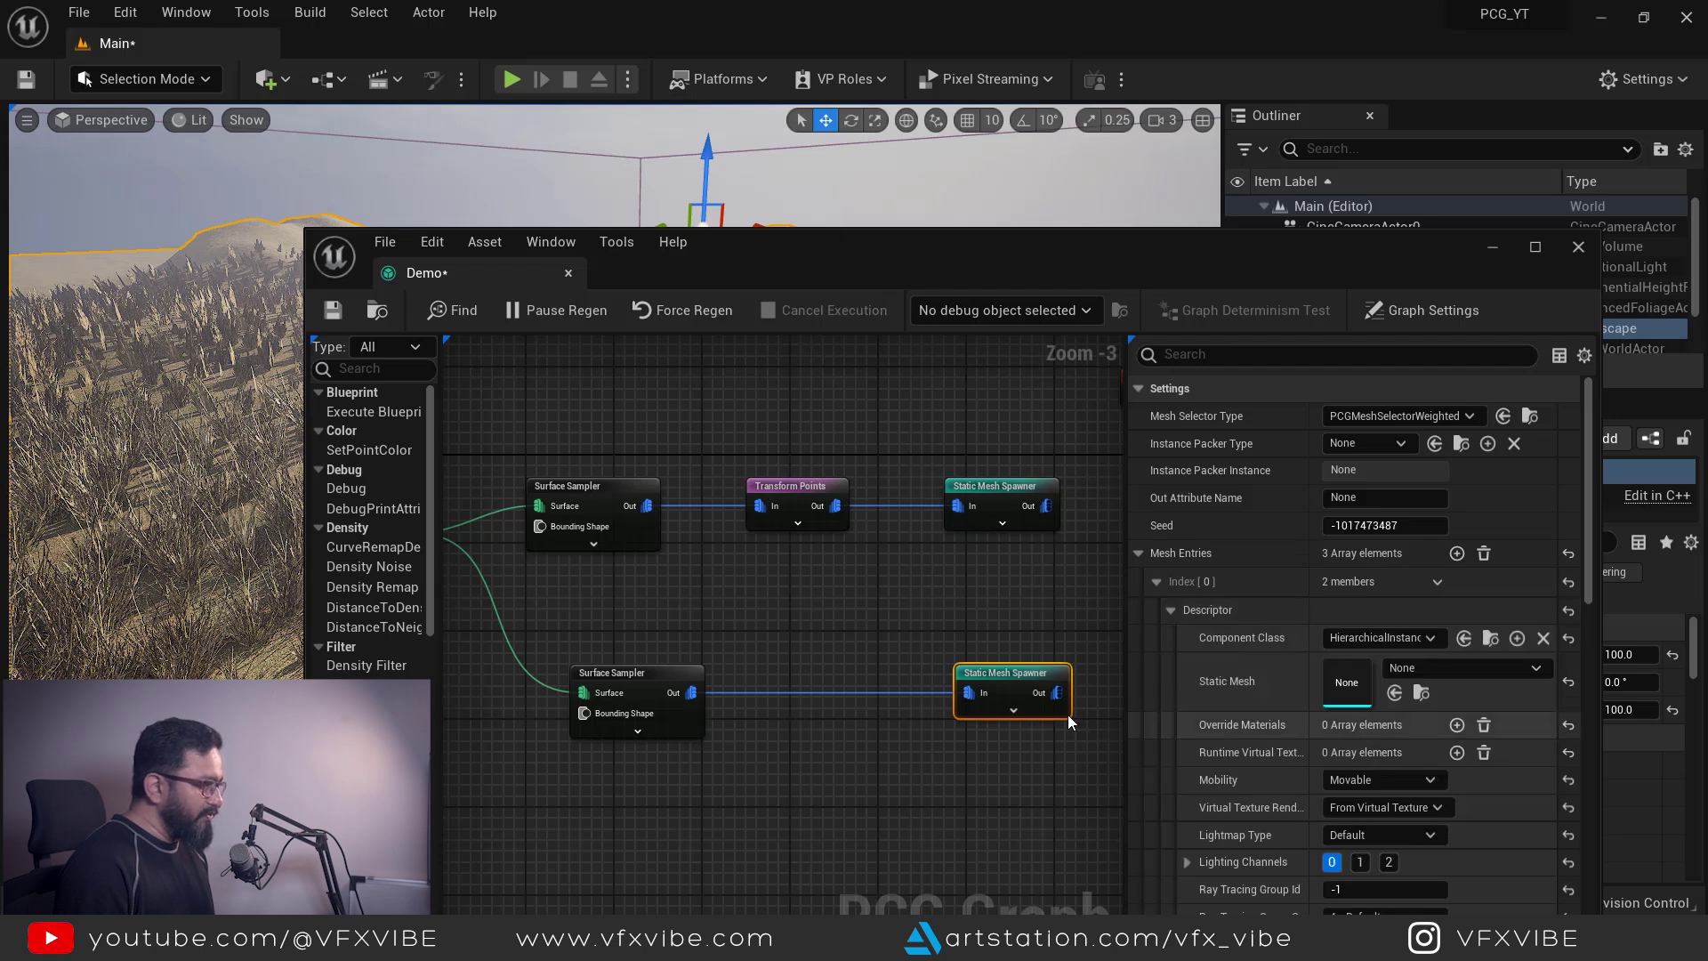
pyautogui.hotkey('ctrl', 'space')
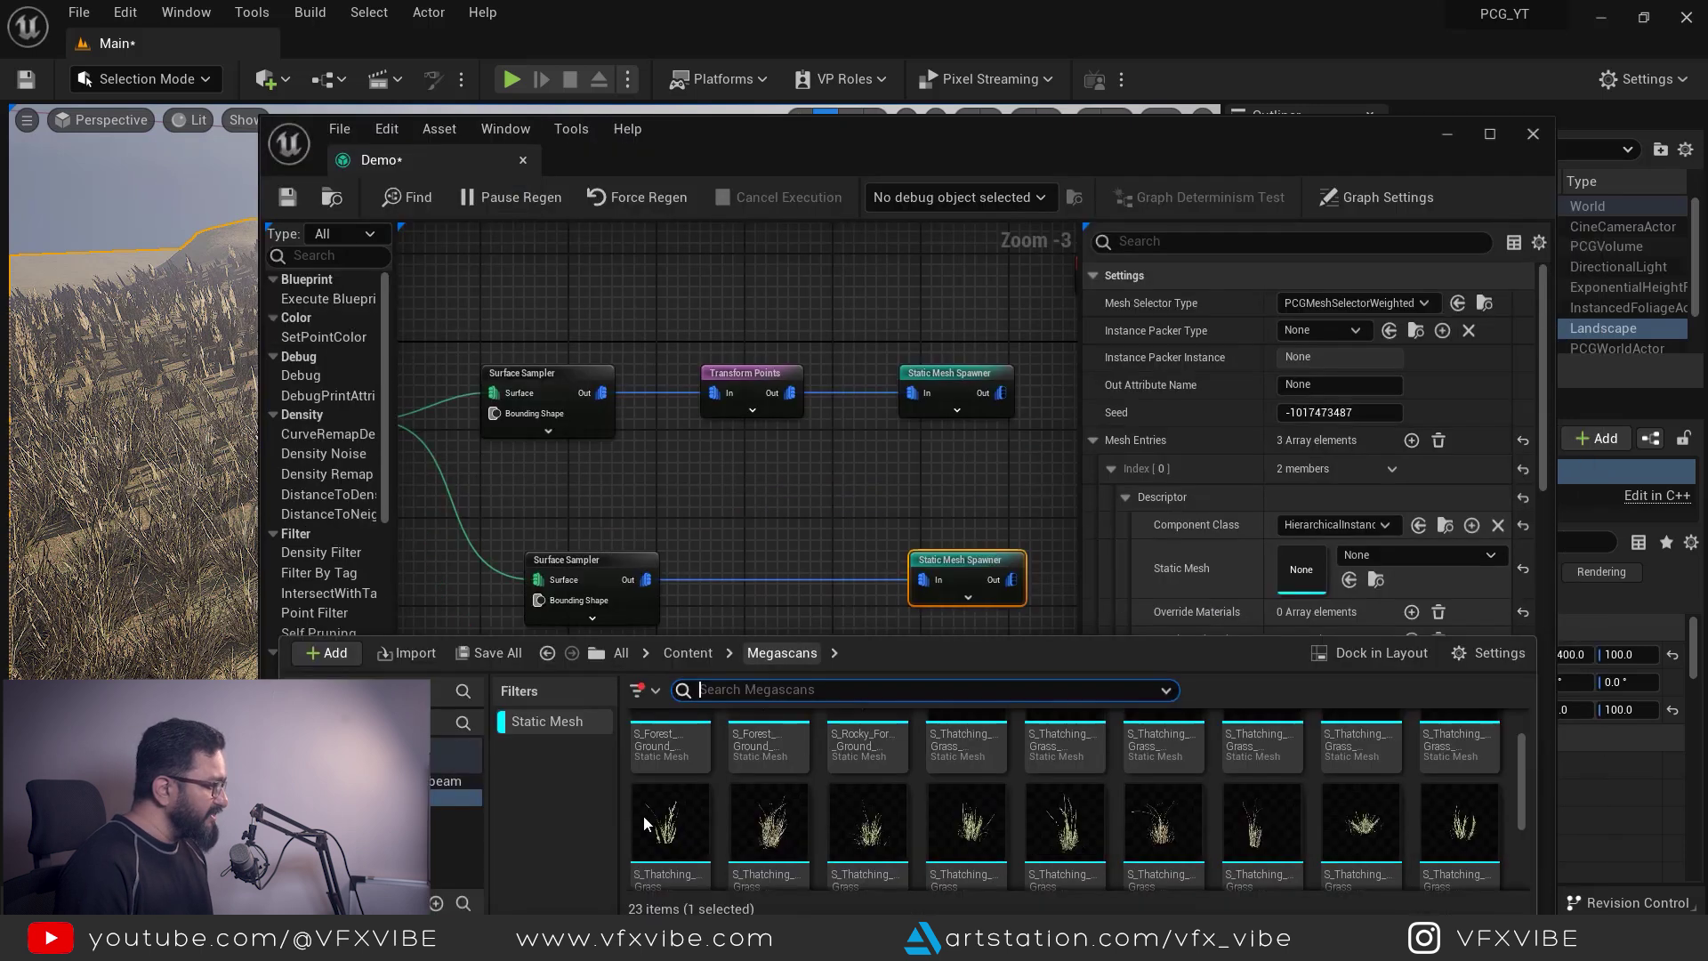
pyautogui.click(456, 780)
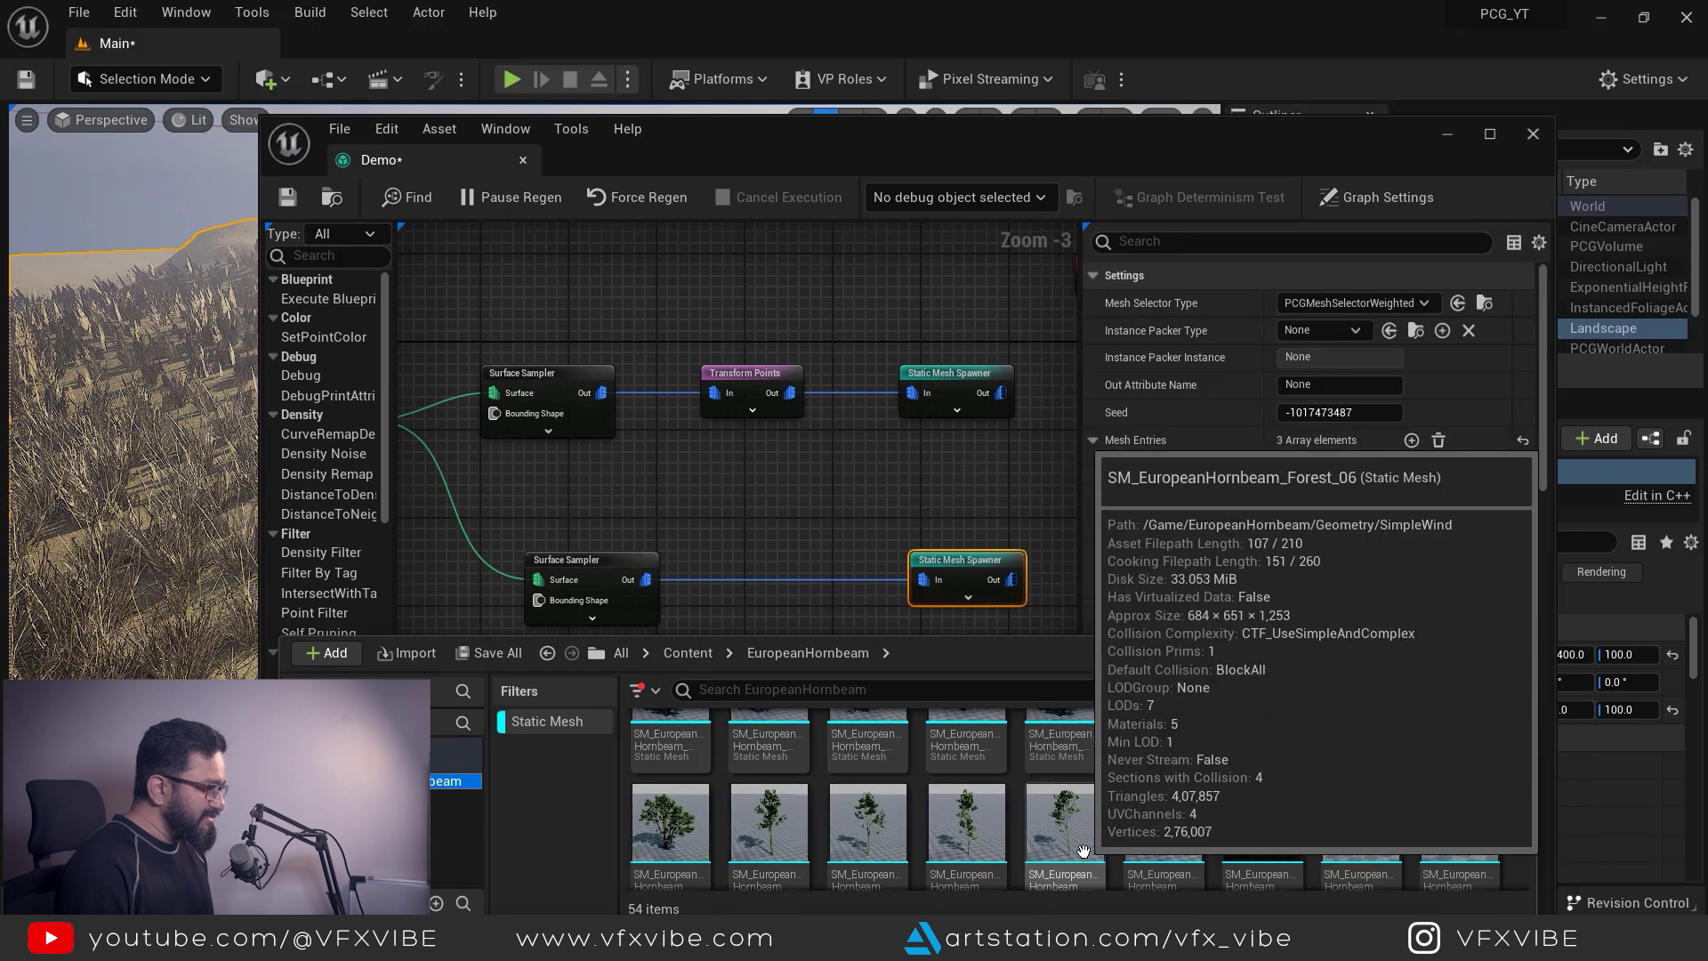
pyautogui.scroll(1, 979, 800)
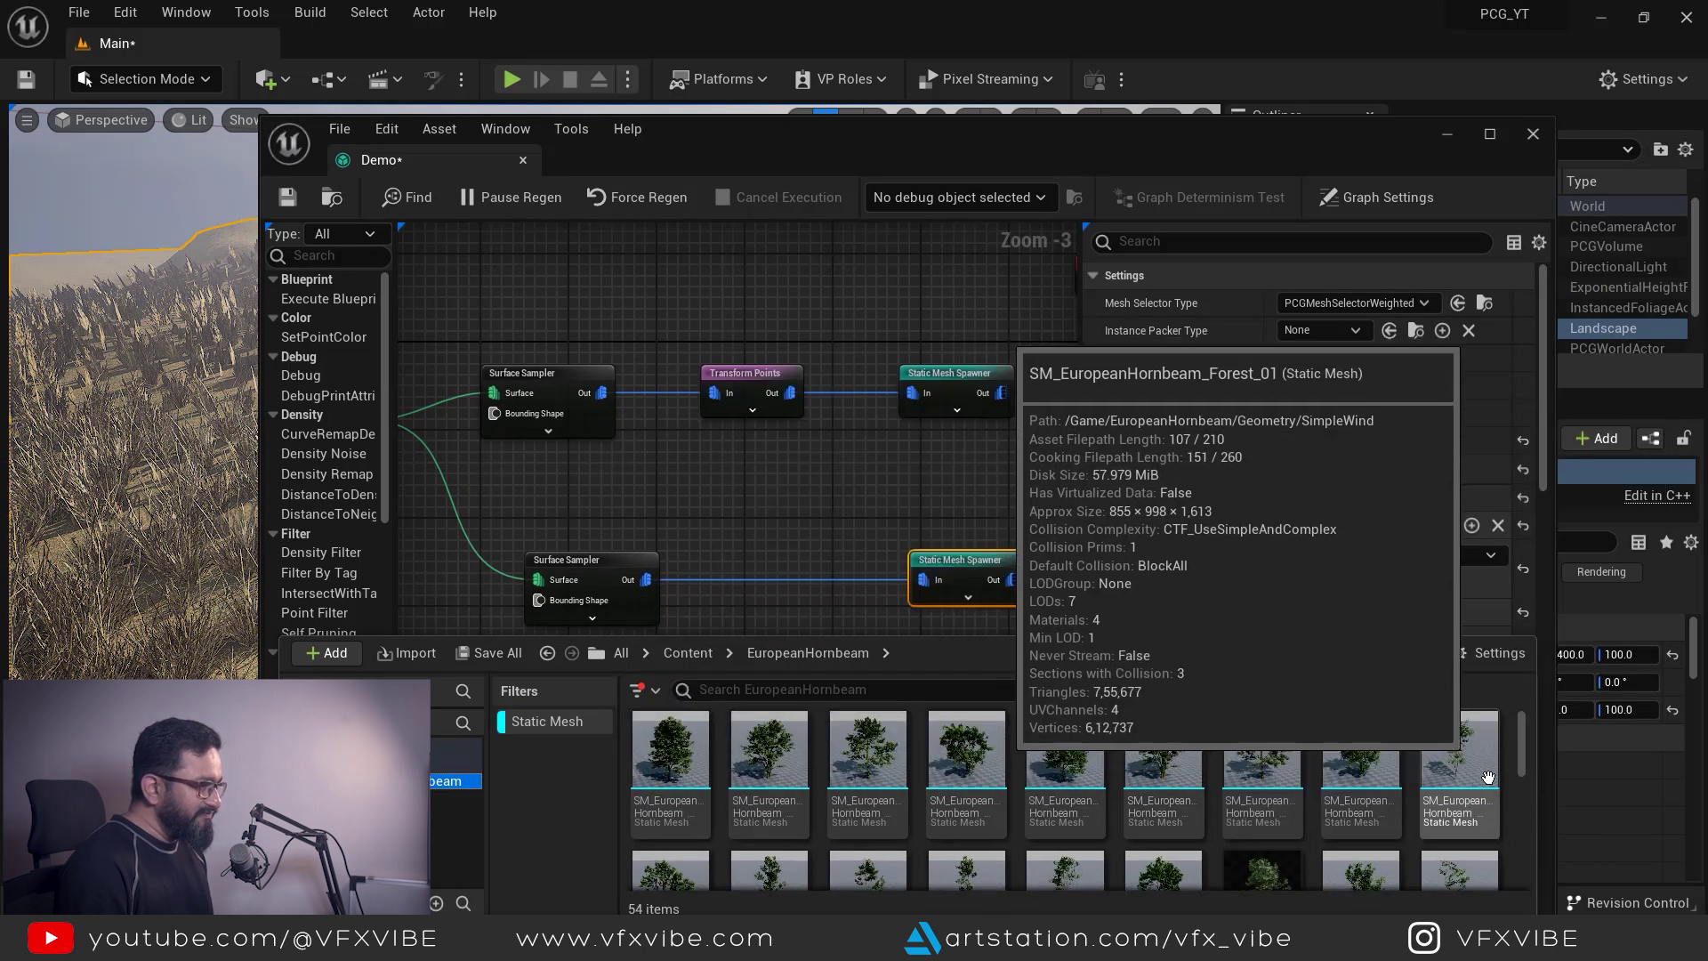
pyautogui.moveTo(1468, 748); pyautogui.dragTo(1301, 569)
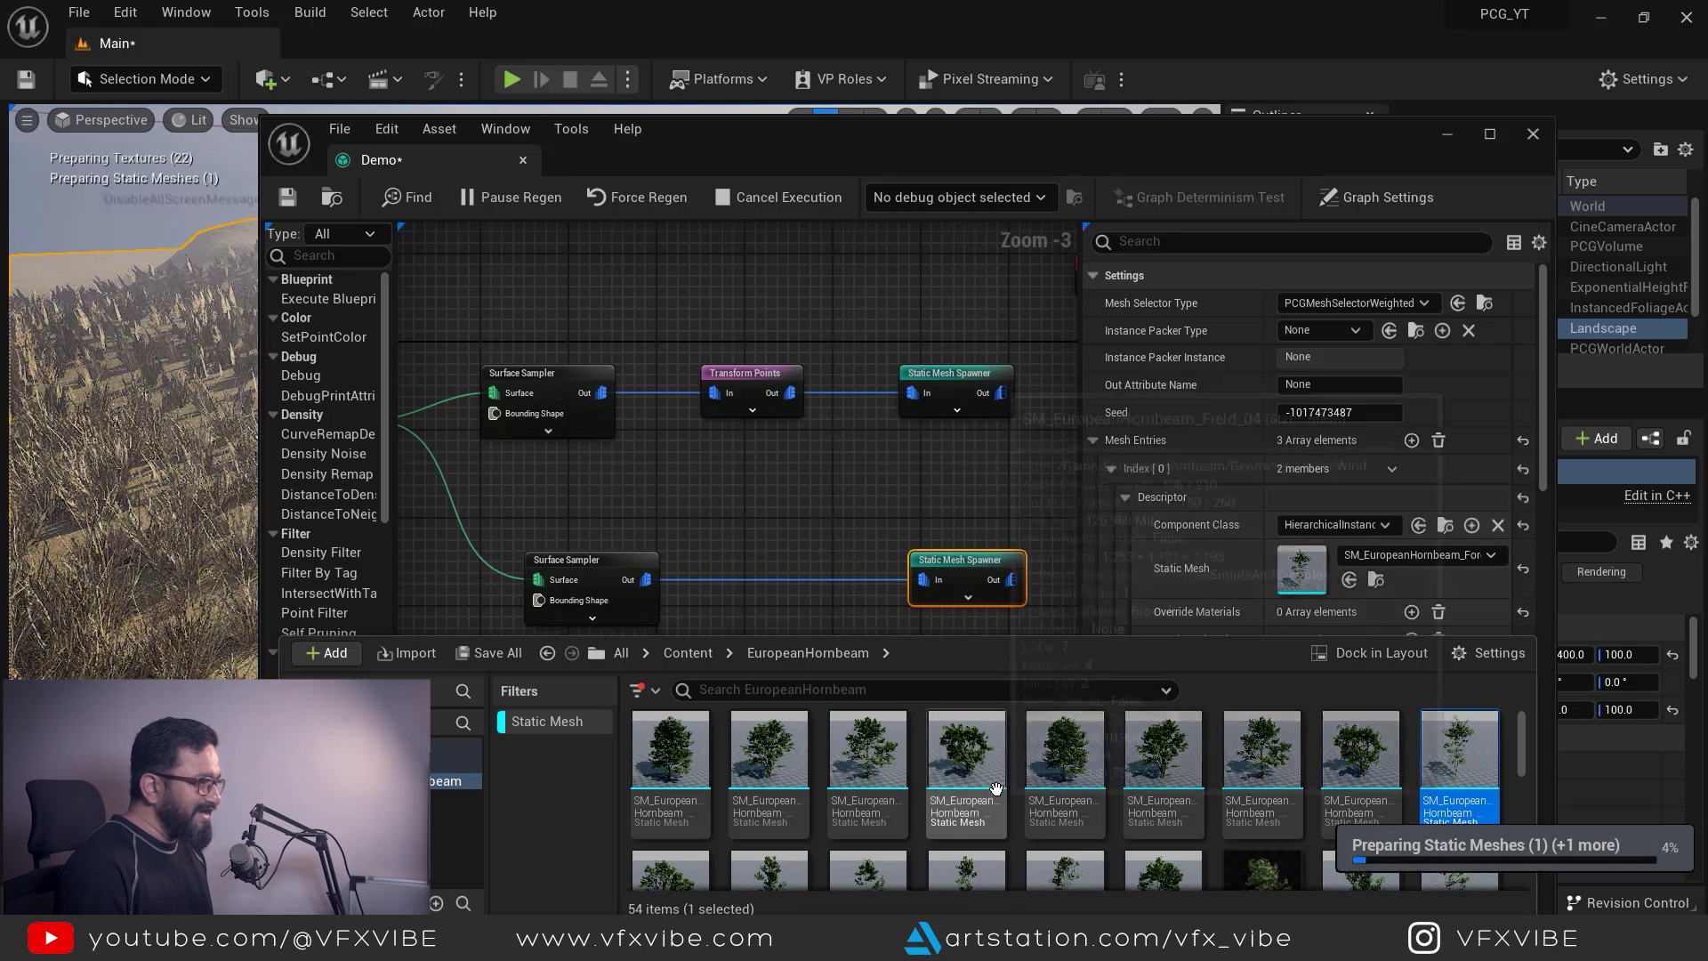
# Step: Assign a second, slender SM_EuropeanHornbeam tree as the static mesh of entry Index 1
pyautogui.click(1112, 469)
pyautogui.click(1114, 500)
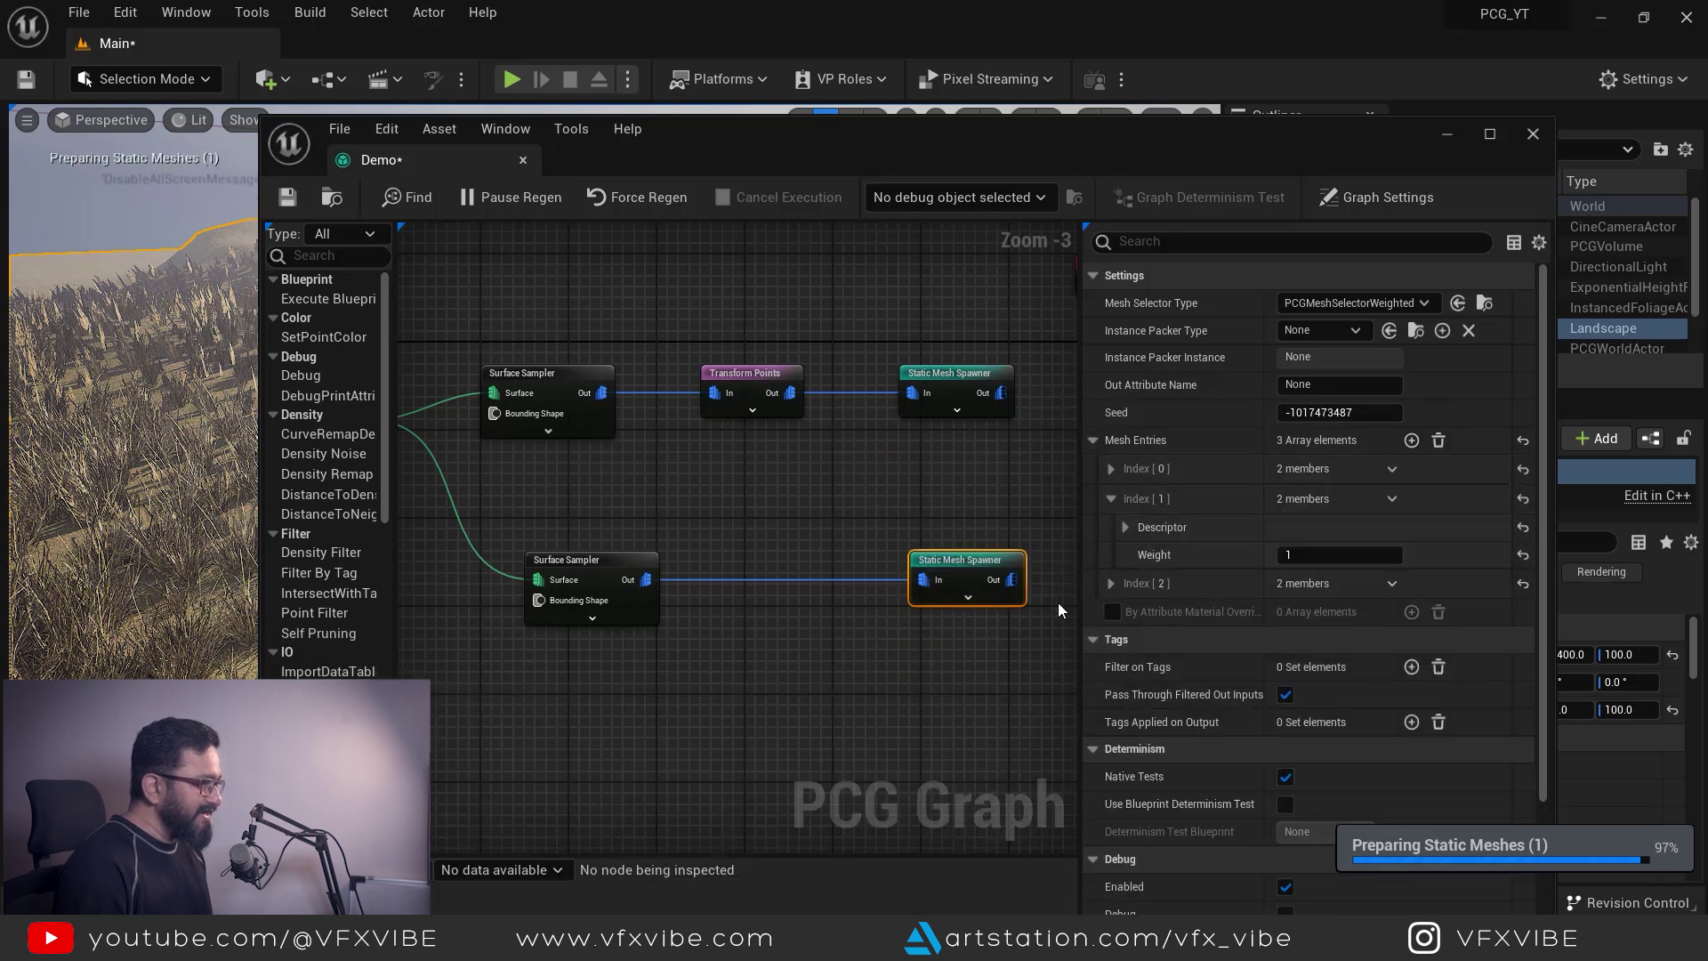
pyautogui.click(1126, 526)
pyautogui.scroll(-4, 1230, 527)
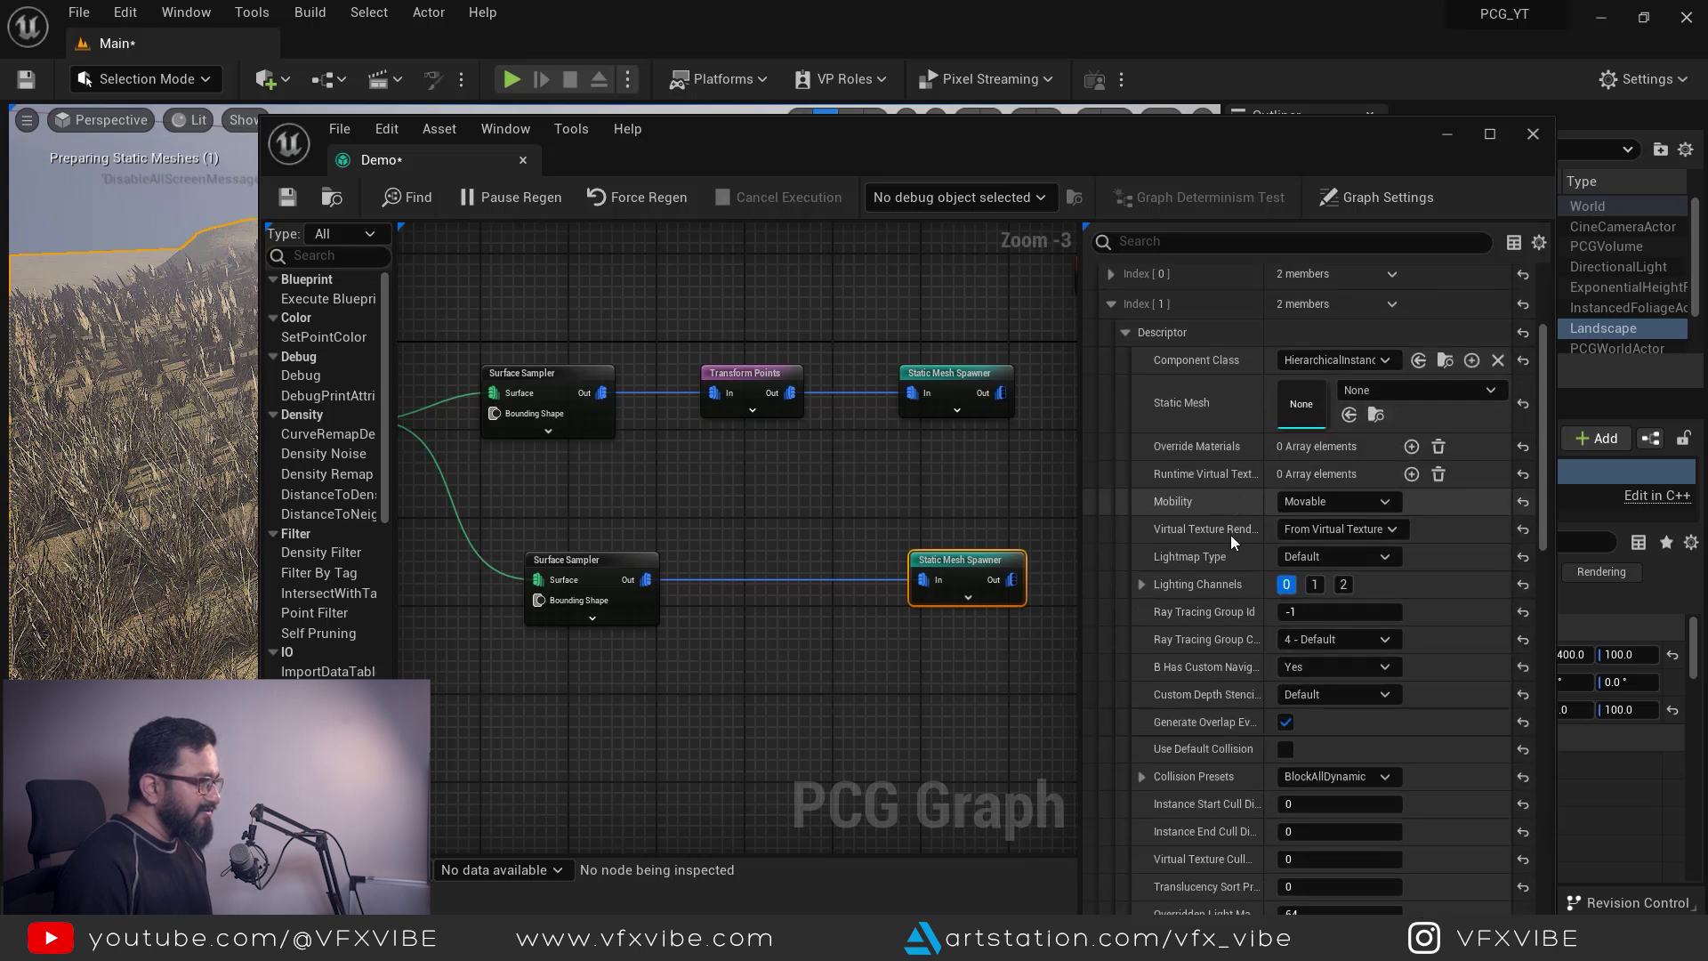
pyautogui.hotkey('ctrl', 'space')
pyautogui.scroll(-2, 866, 825)
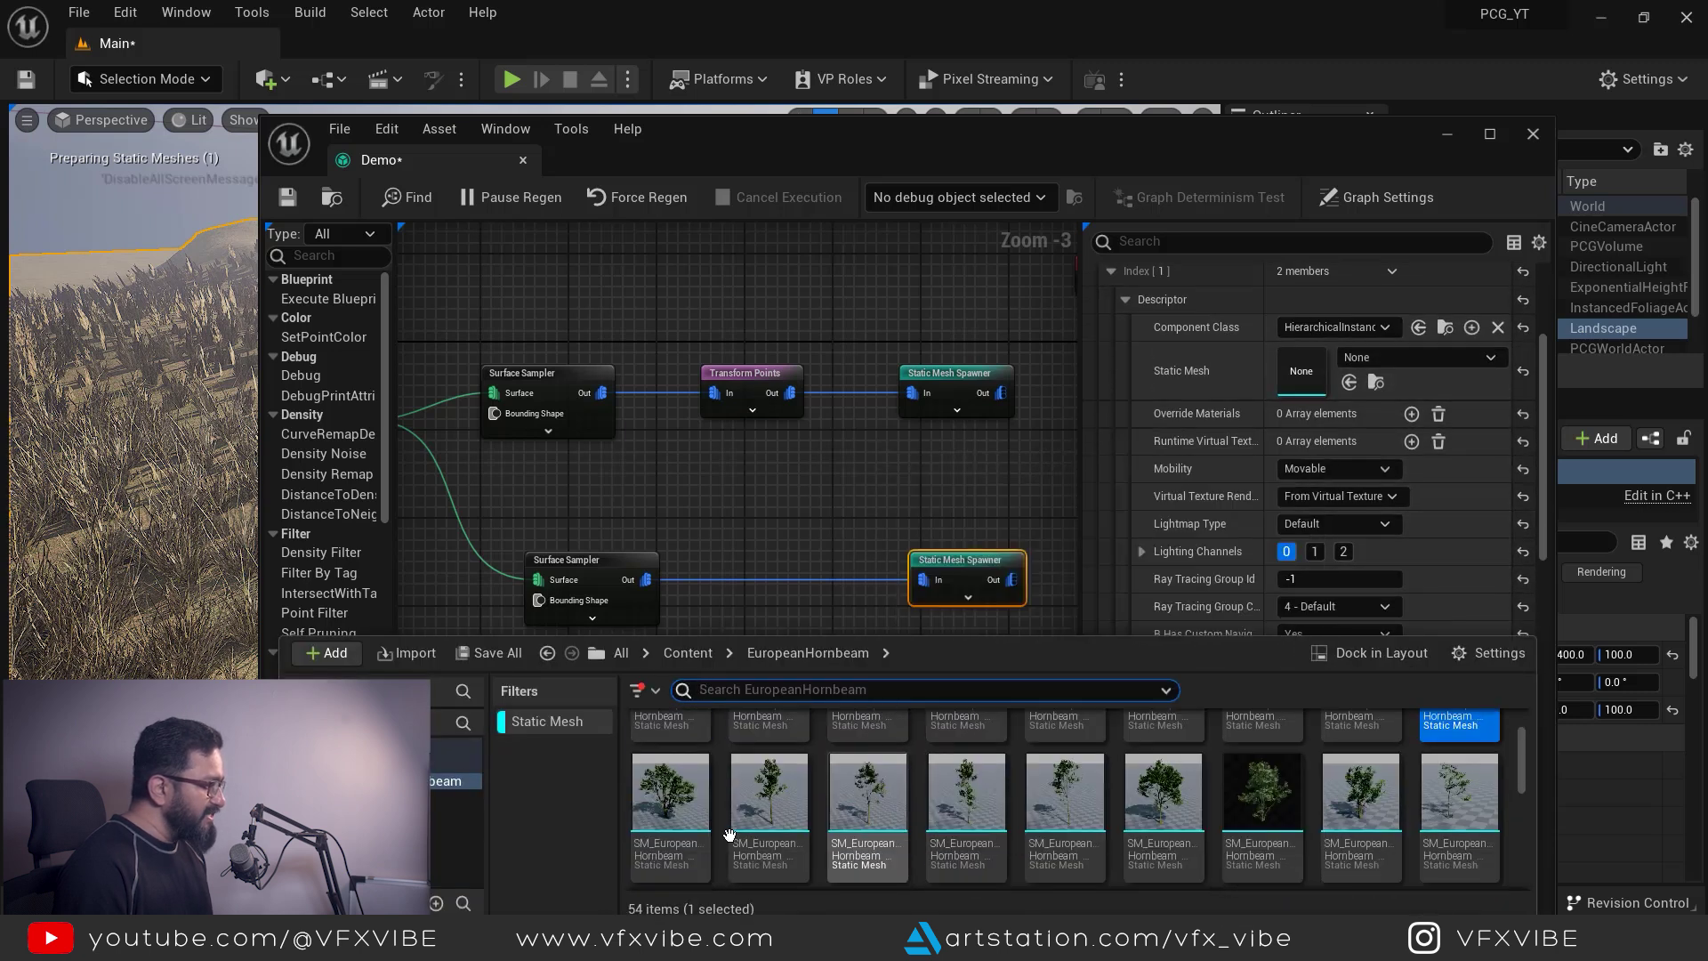
pyautogui.moveTo(767, 796); pyautogui.dragTo(1324, 363)
# Step: Assign SM_EuropeanHornbeam_Forest_05 as the static mesh of entry Index 2
pyautogui.click(1127, 302)
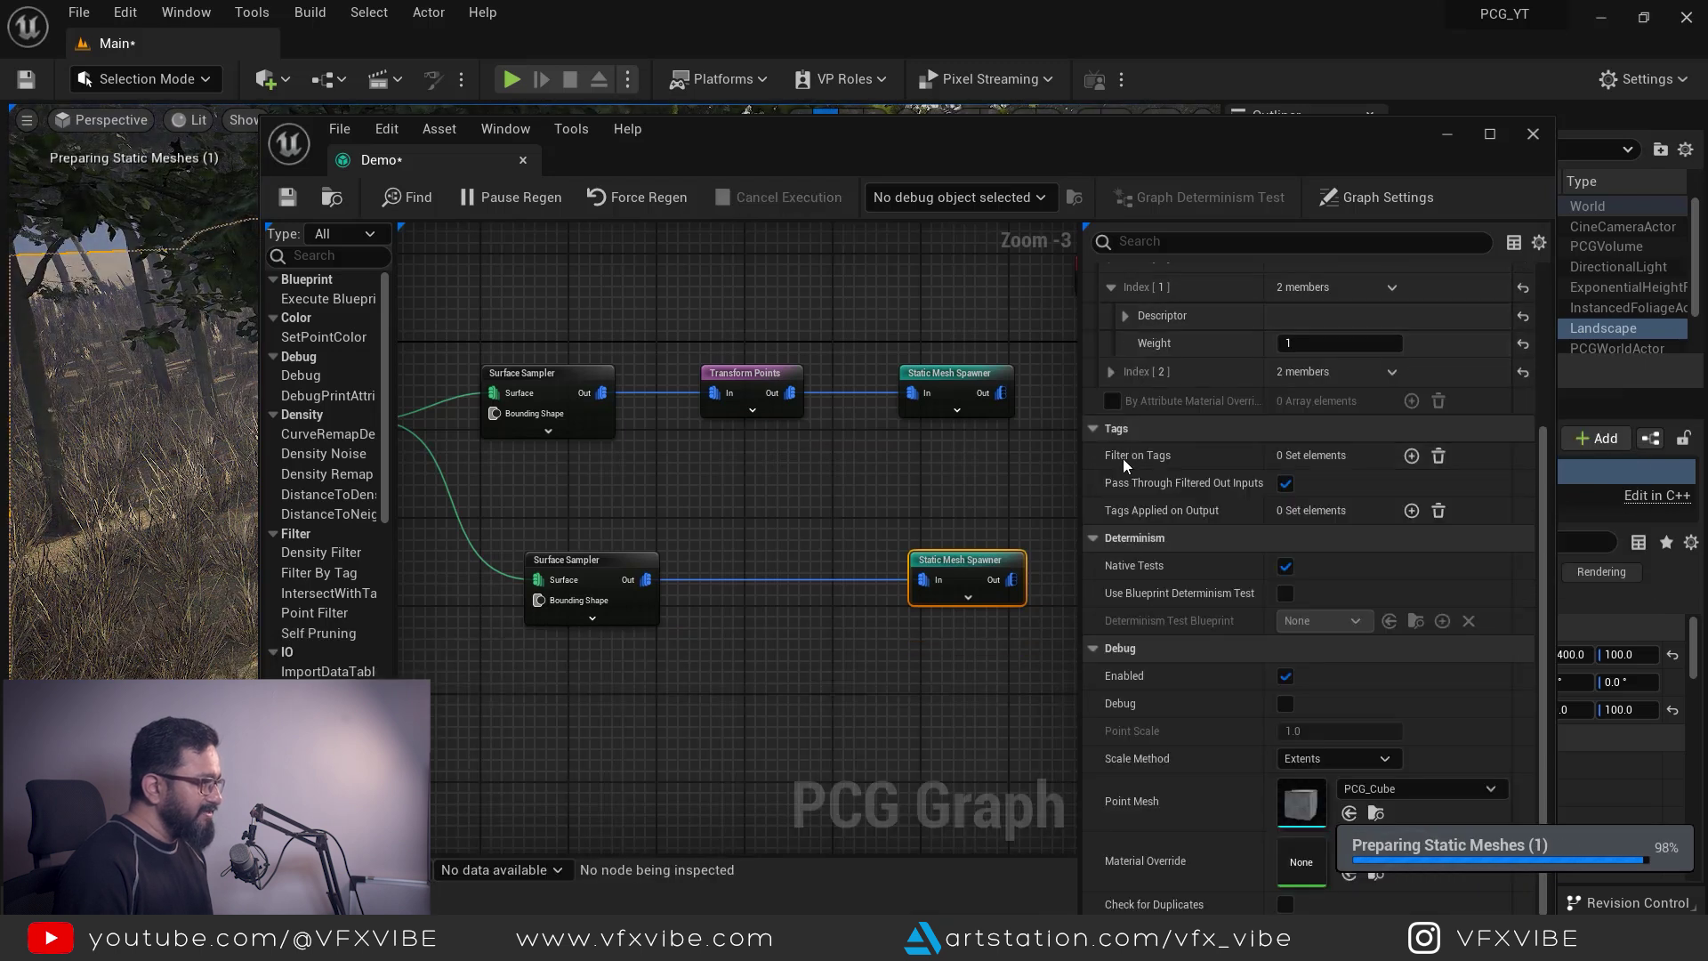
pyautogui.click(1111, 372)
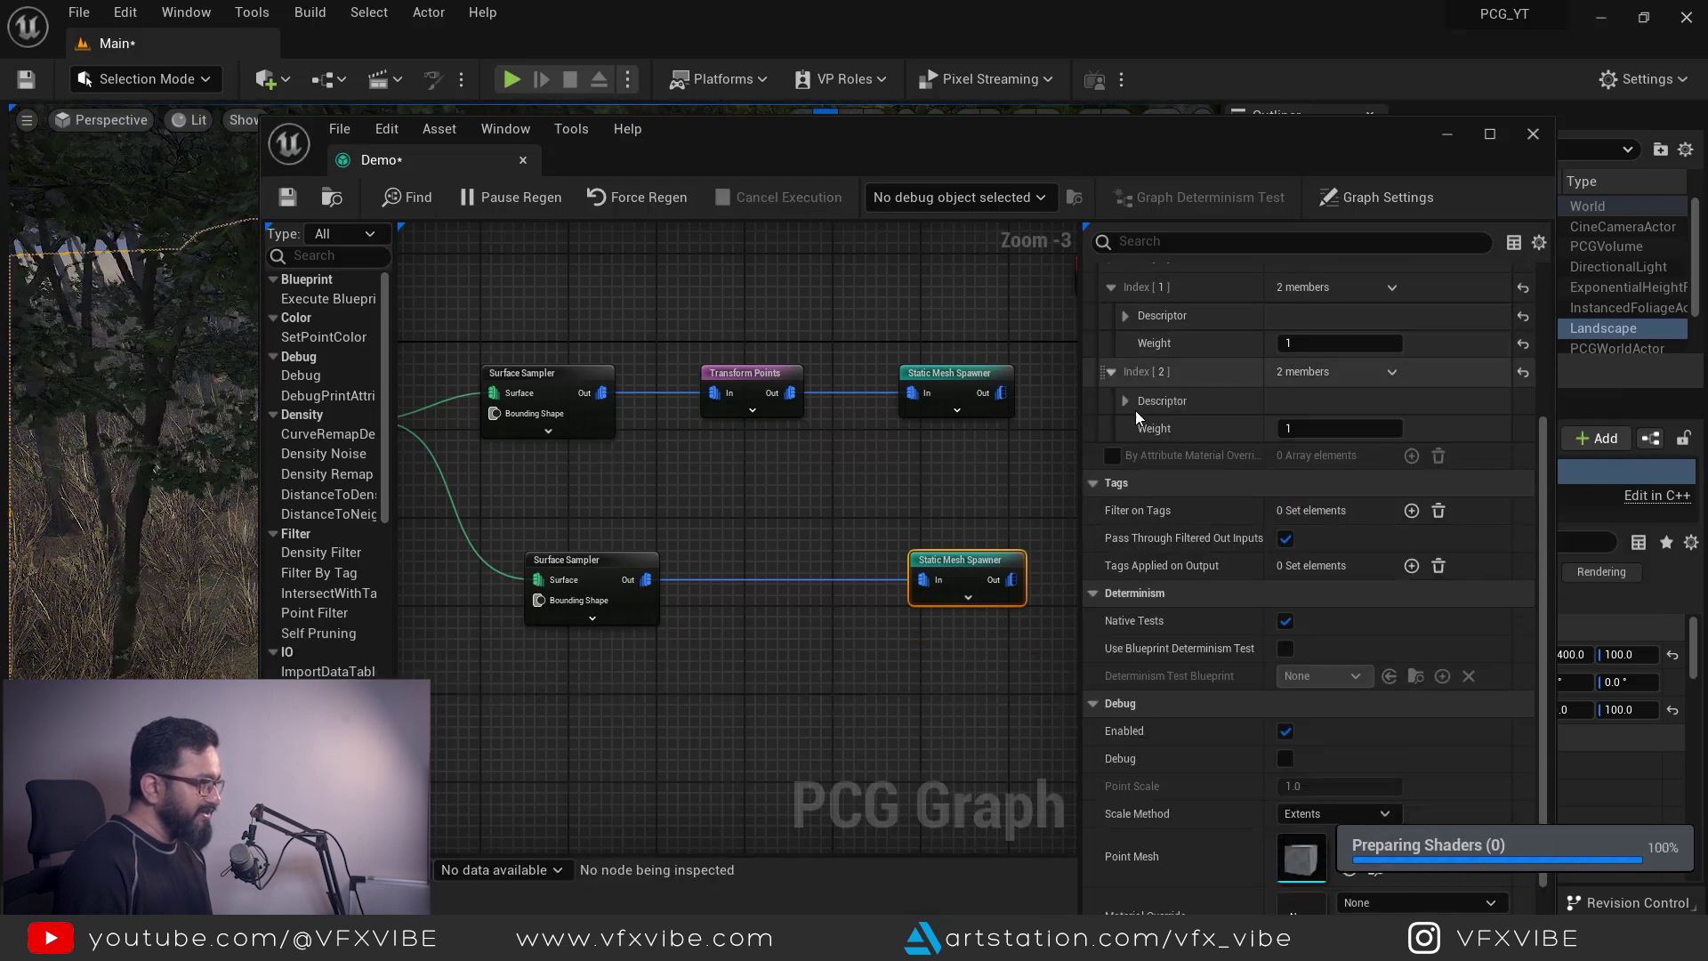
pyautogui.click(1125, 401)
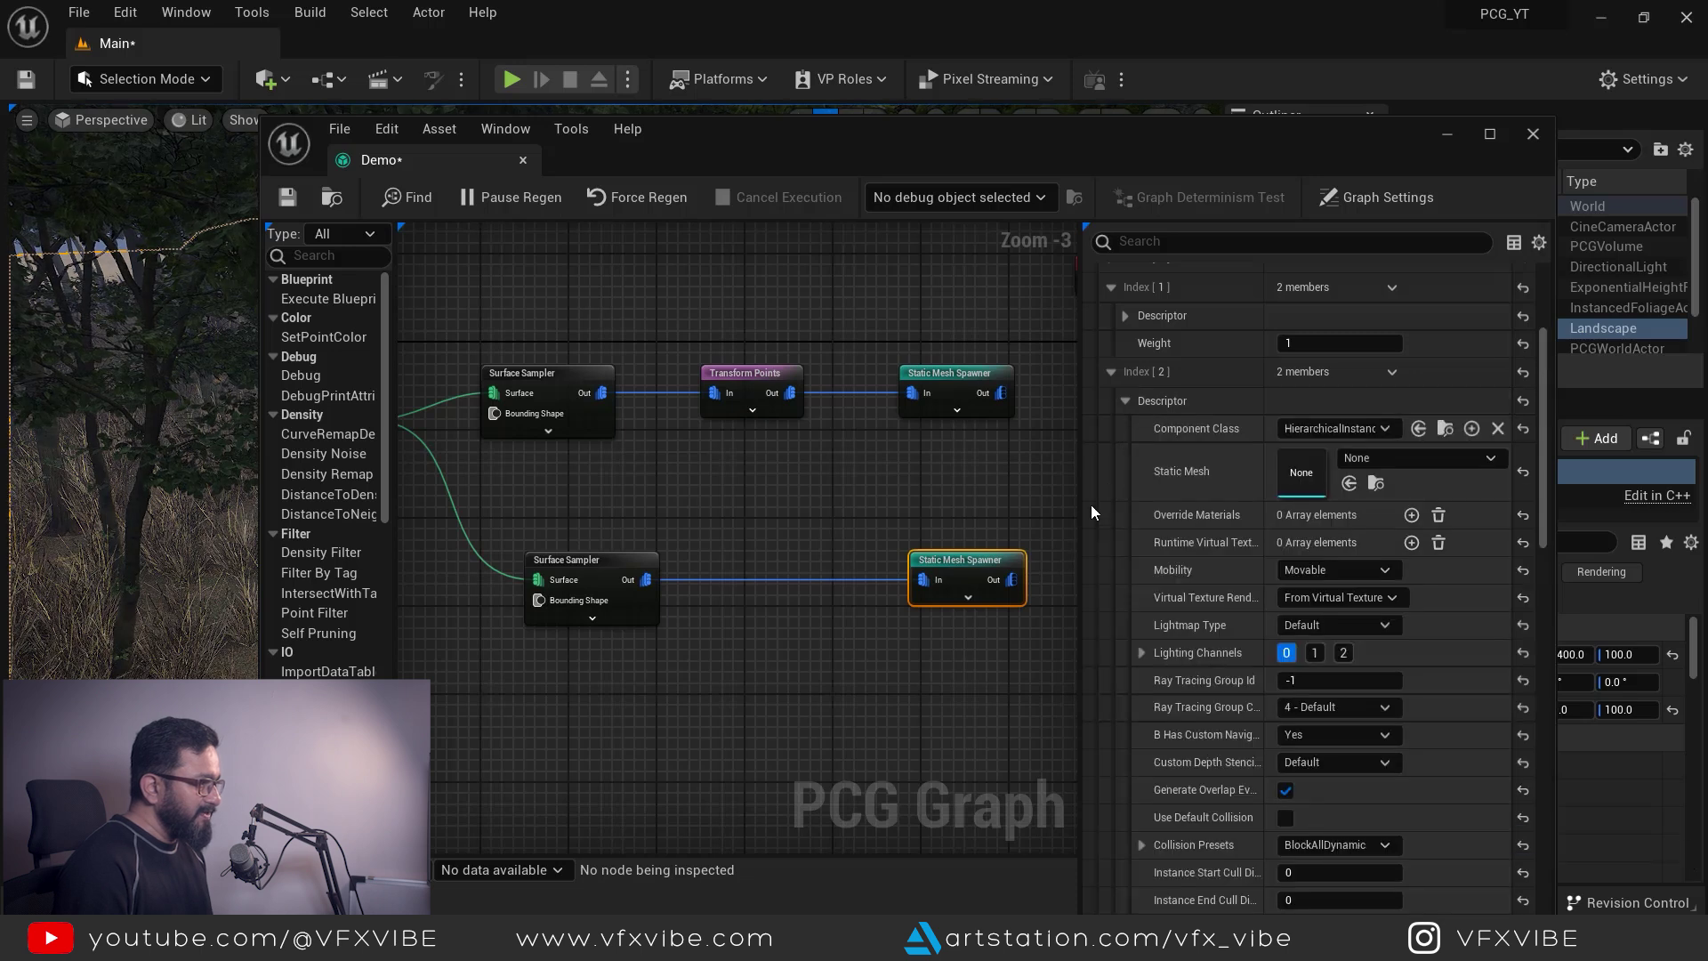
pyautogui.hotkey('ctrl', 'space')
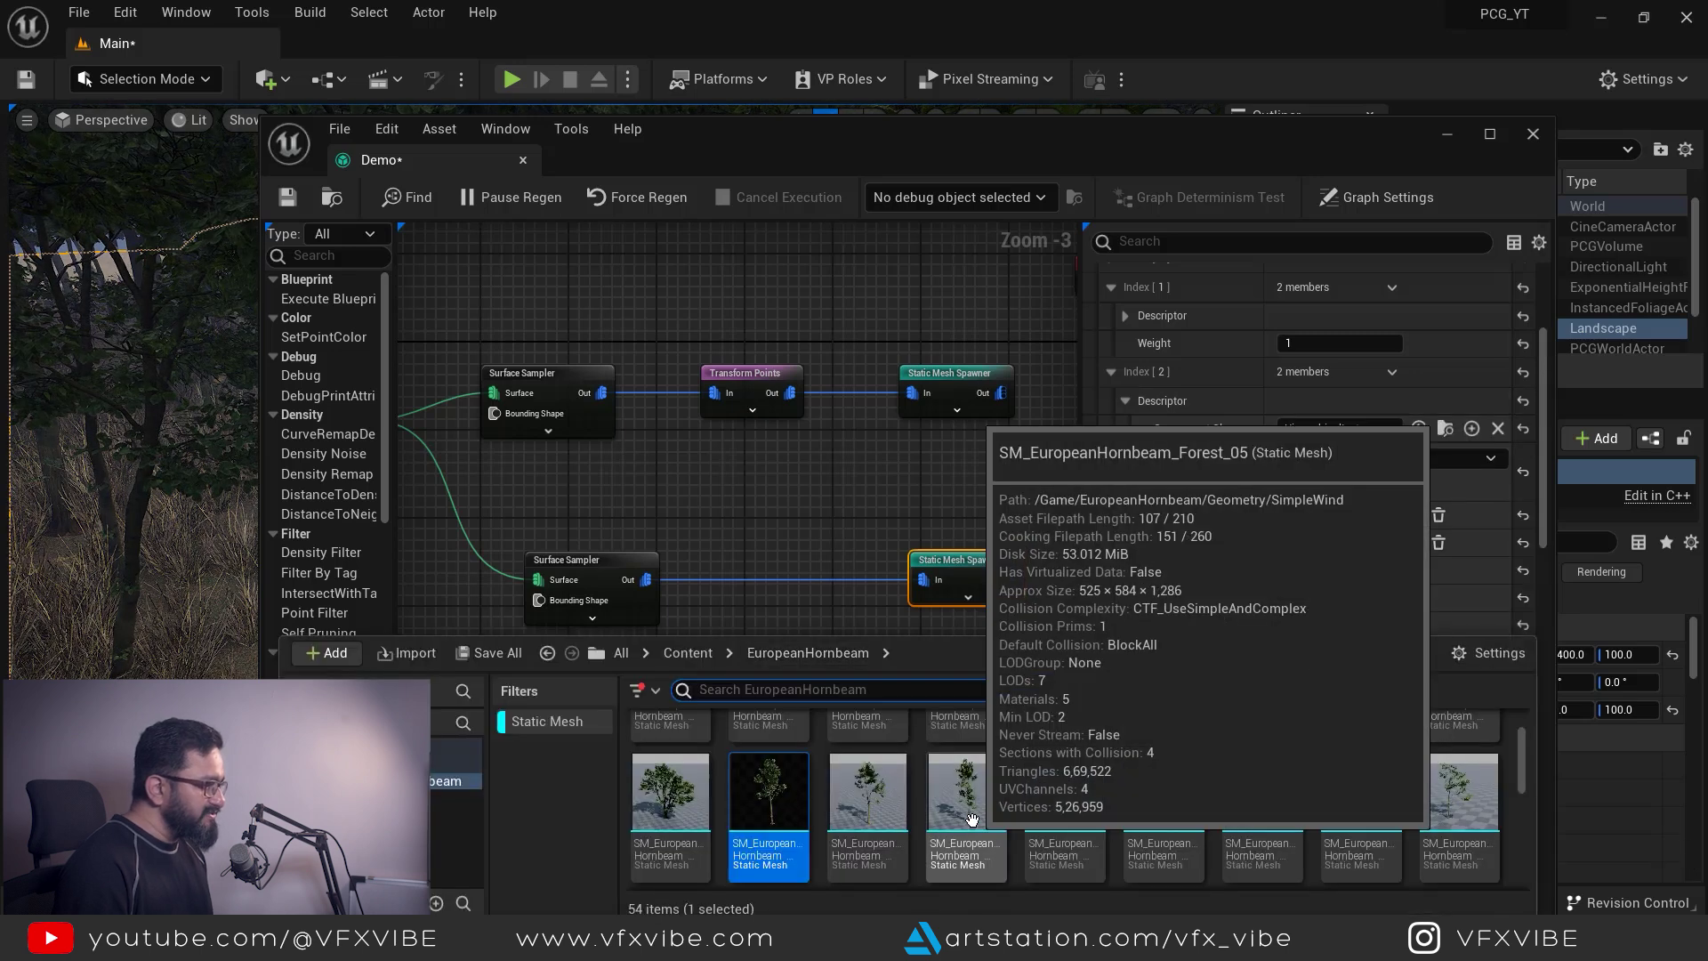
pyautogui.moveTo(971, 819); pyautogui.dragTo(1301, 470)
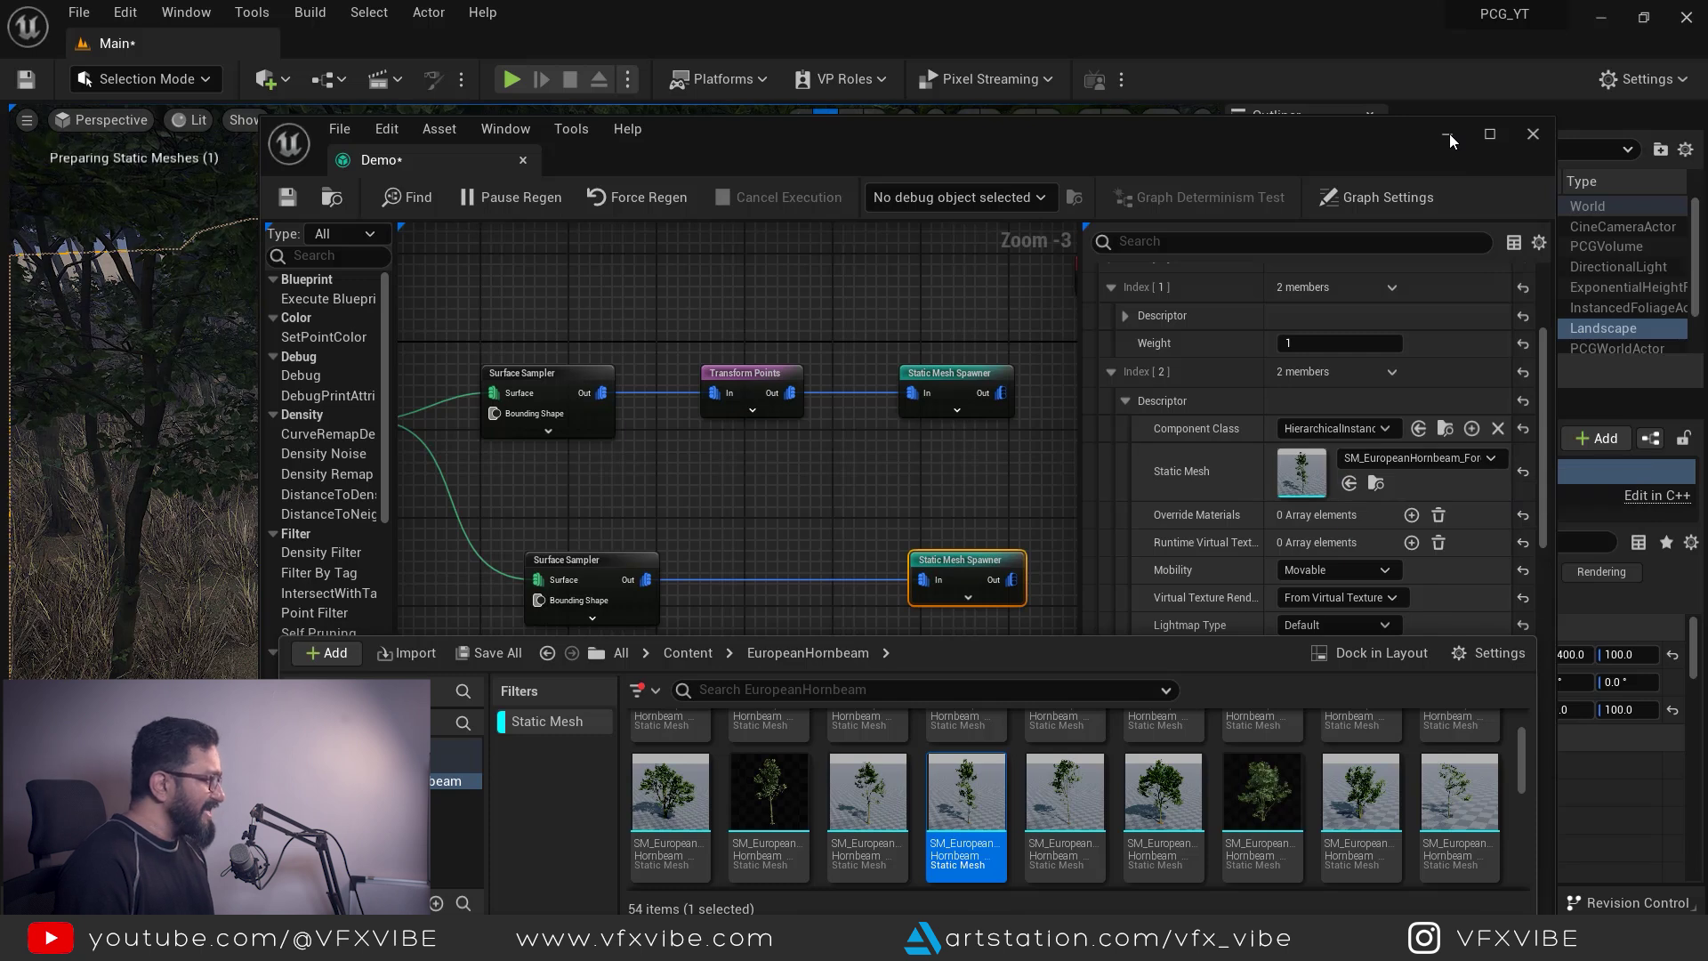
pyautogui.hotkey('ctrl', 'space')
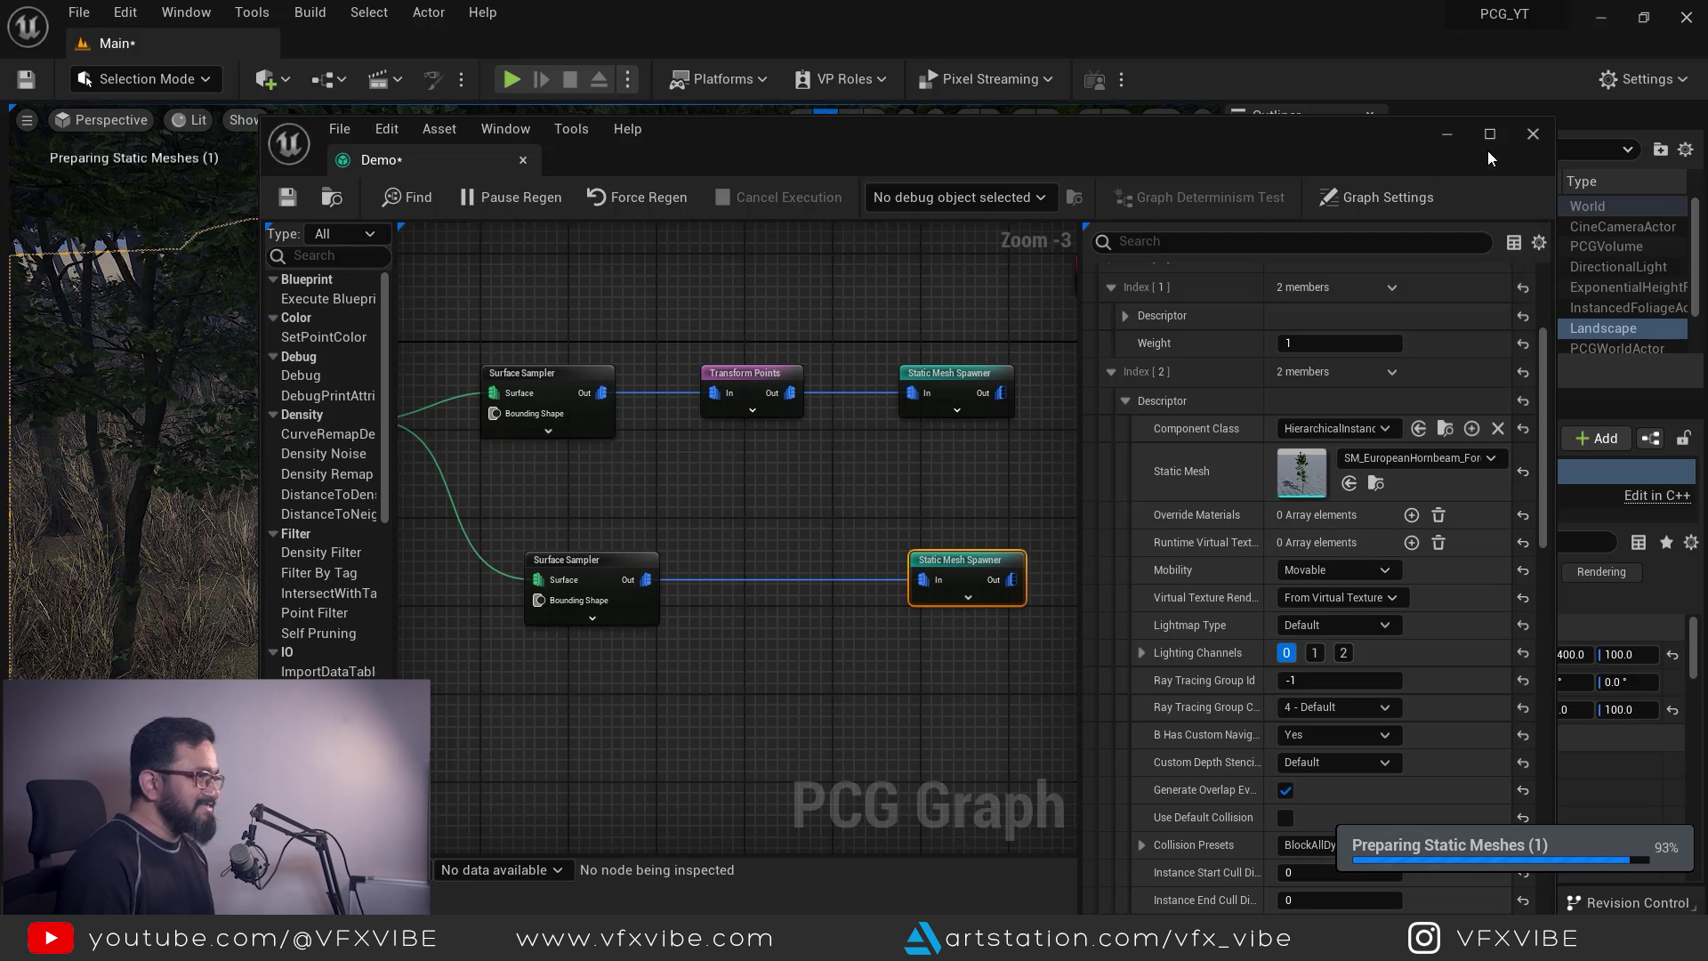
# Step: Minimize the graph and examine the density of the spawned trees from above the landscape
pyautogui.click(1447, 134)
pyautogui.moveTo(684, 346); pyautogui.dragTo(684, 346, button='right')
pyautogui.press('s')
pyautogui.press('s')
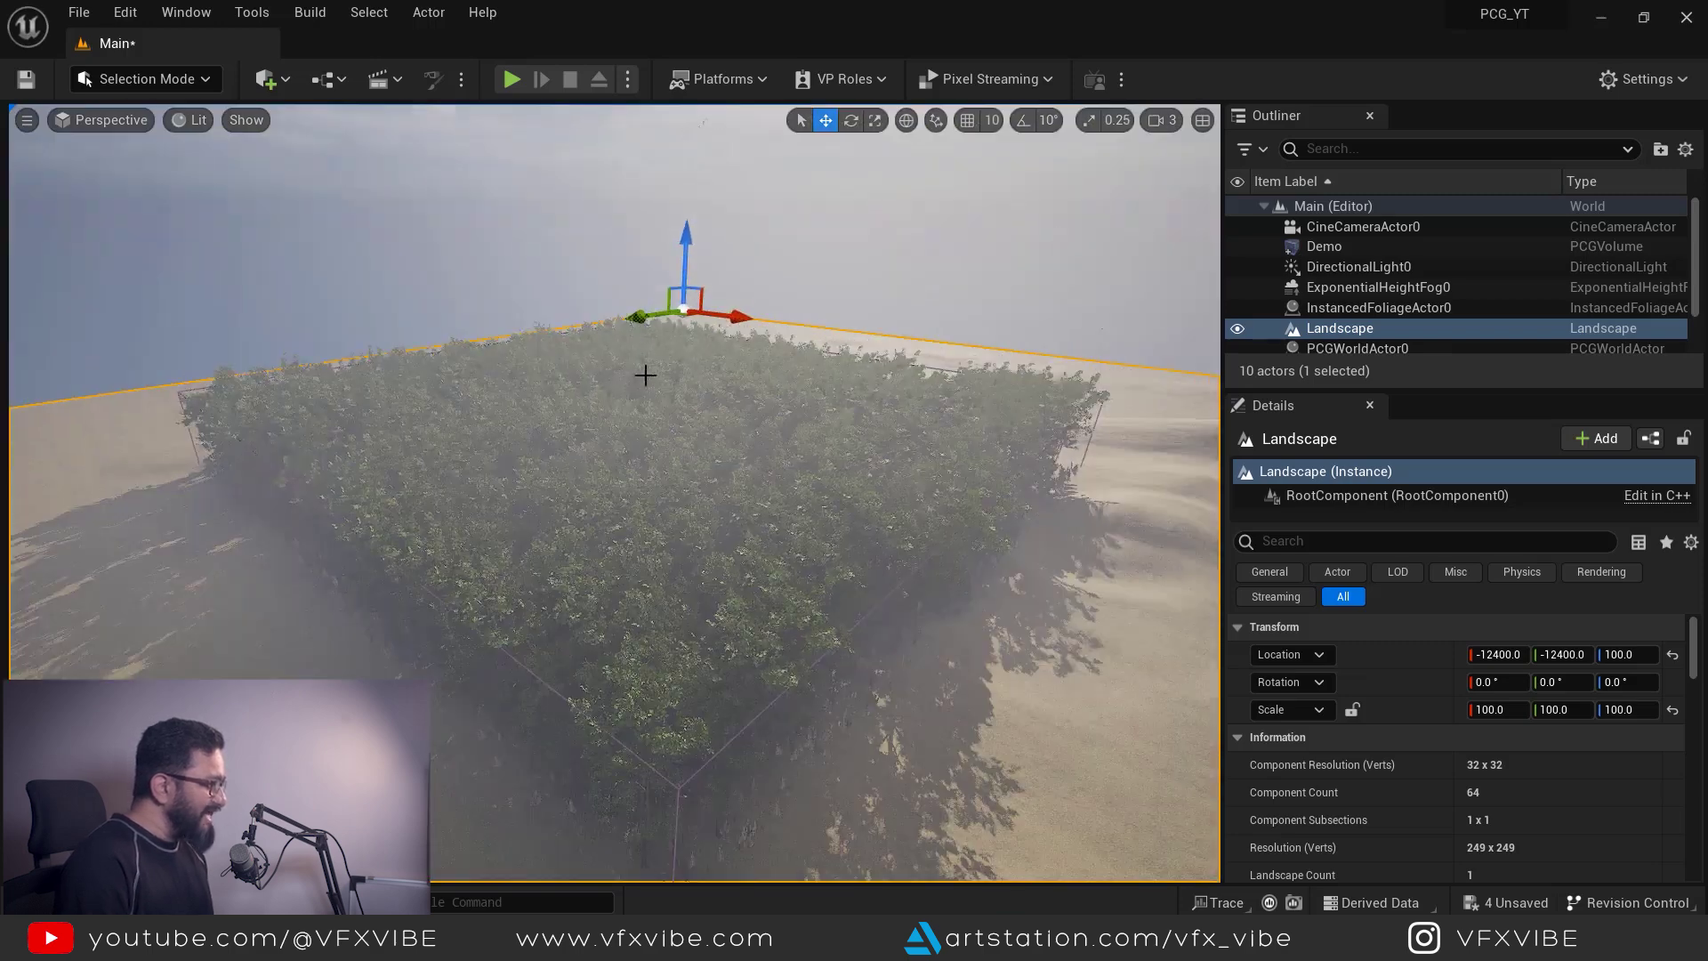
pyautogui.keyDown('alt'); pyautogui.moveTo(684, 346); pyautogui.dragTo(684, 346); pyautogui.keyUp('alt')
pyautogui.moveTo(620, 350); pyautogui.dragTo(717, 545, button='right')
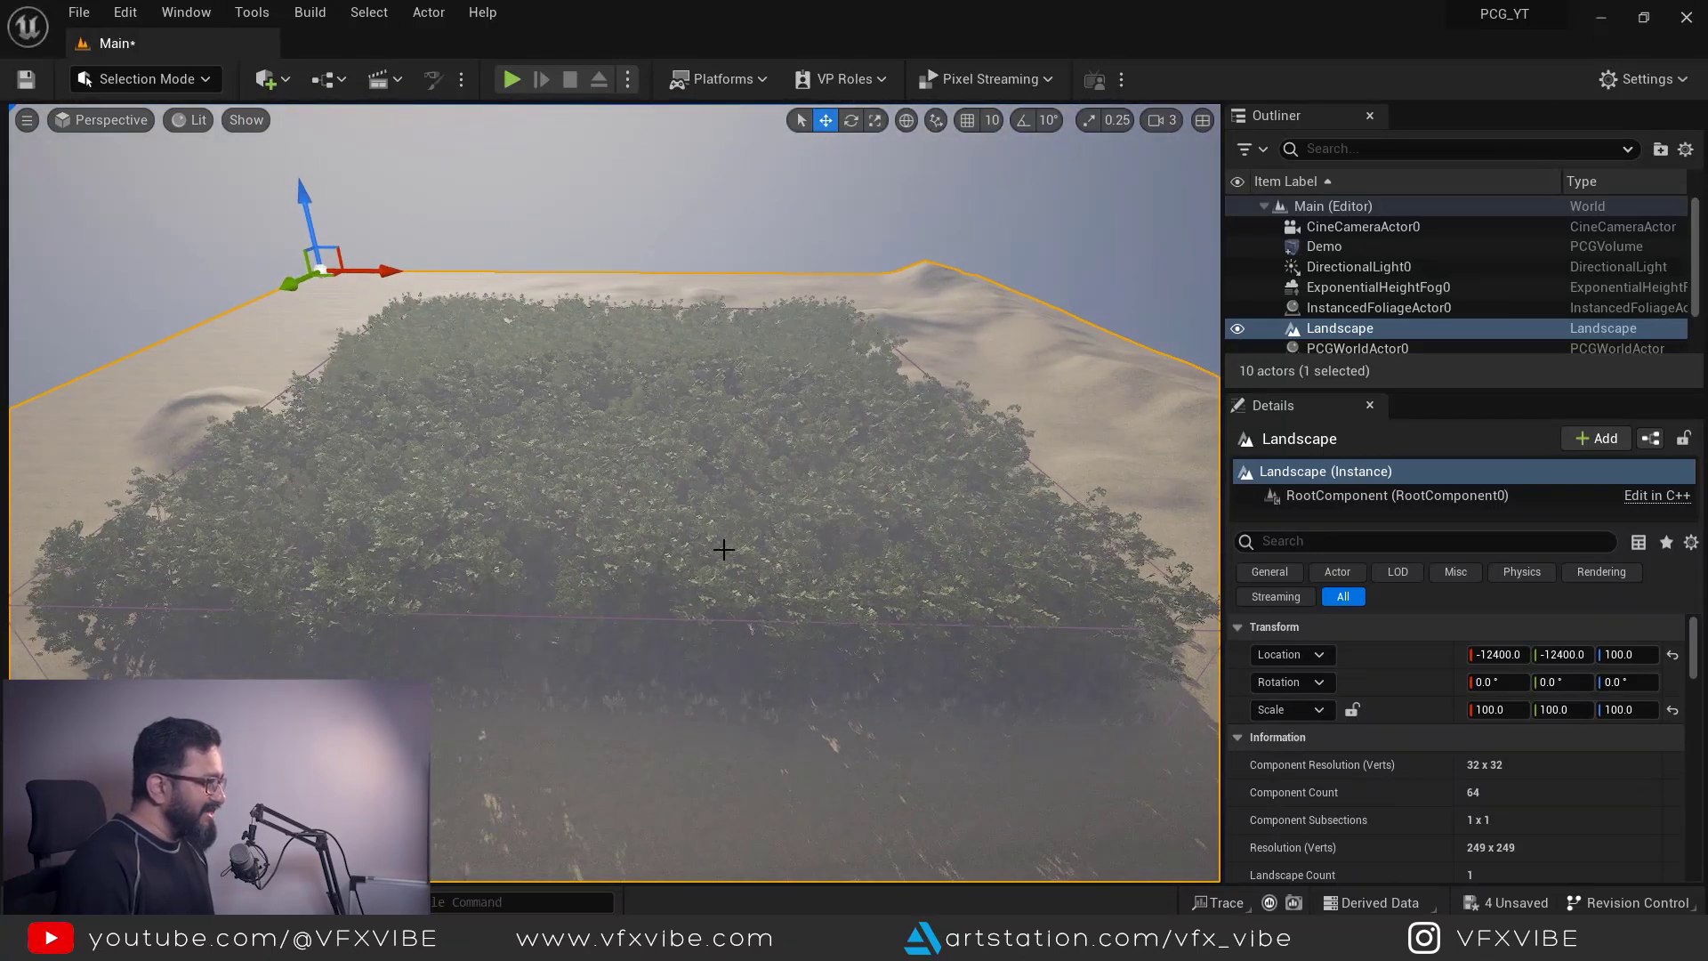
# Step: Reopen the Demo graph and set the tree Surface Sampler's Point Extents to 25 on all three axes
pyautogui.hotkey('ctrl', 'space')
pyautogui.moveTo(1182, 853)
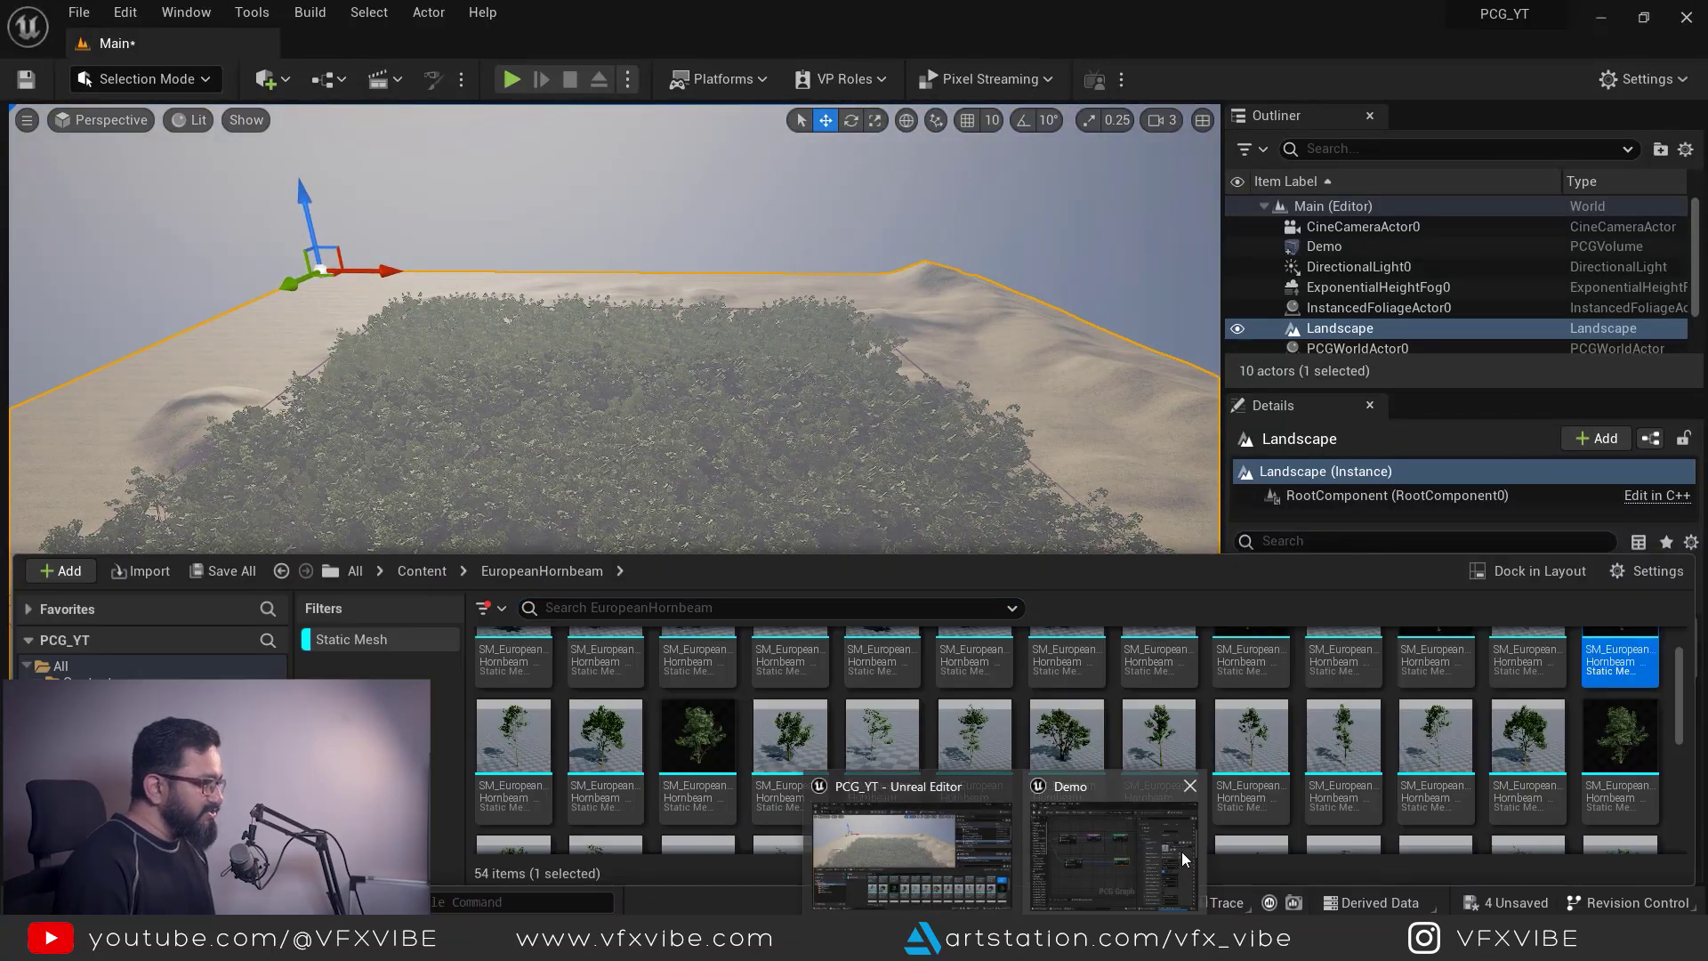
pyautogui.click(1117, 867)
pyautogui.scroll(1, 745, 681)
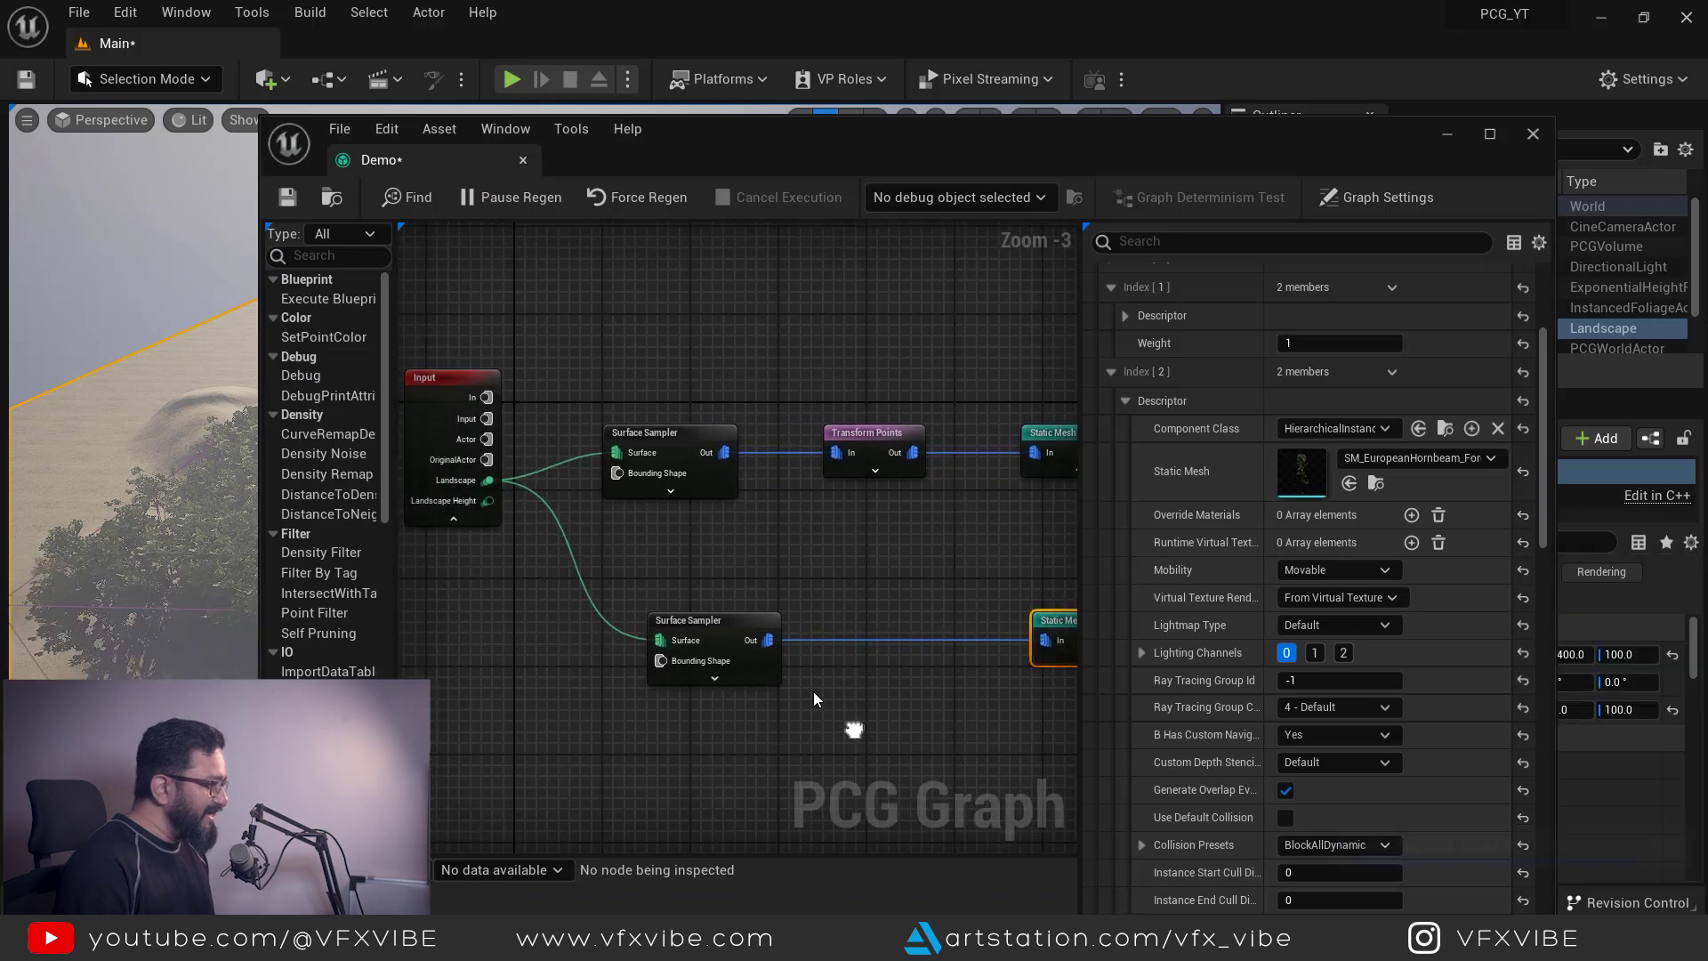
pyautogui.moveTo(717, 621); pyautogui.dragTo(672, 622)
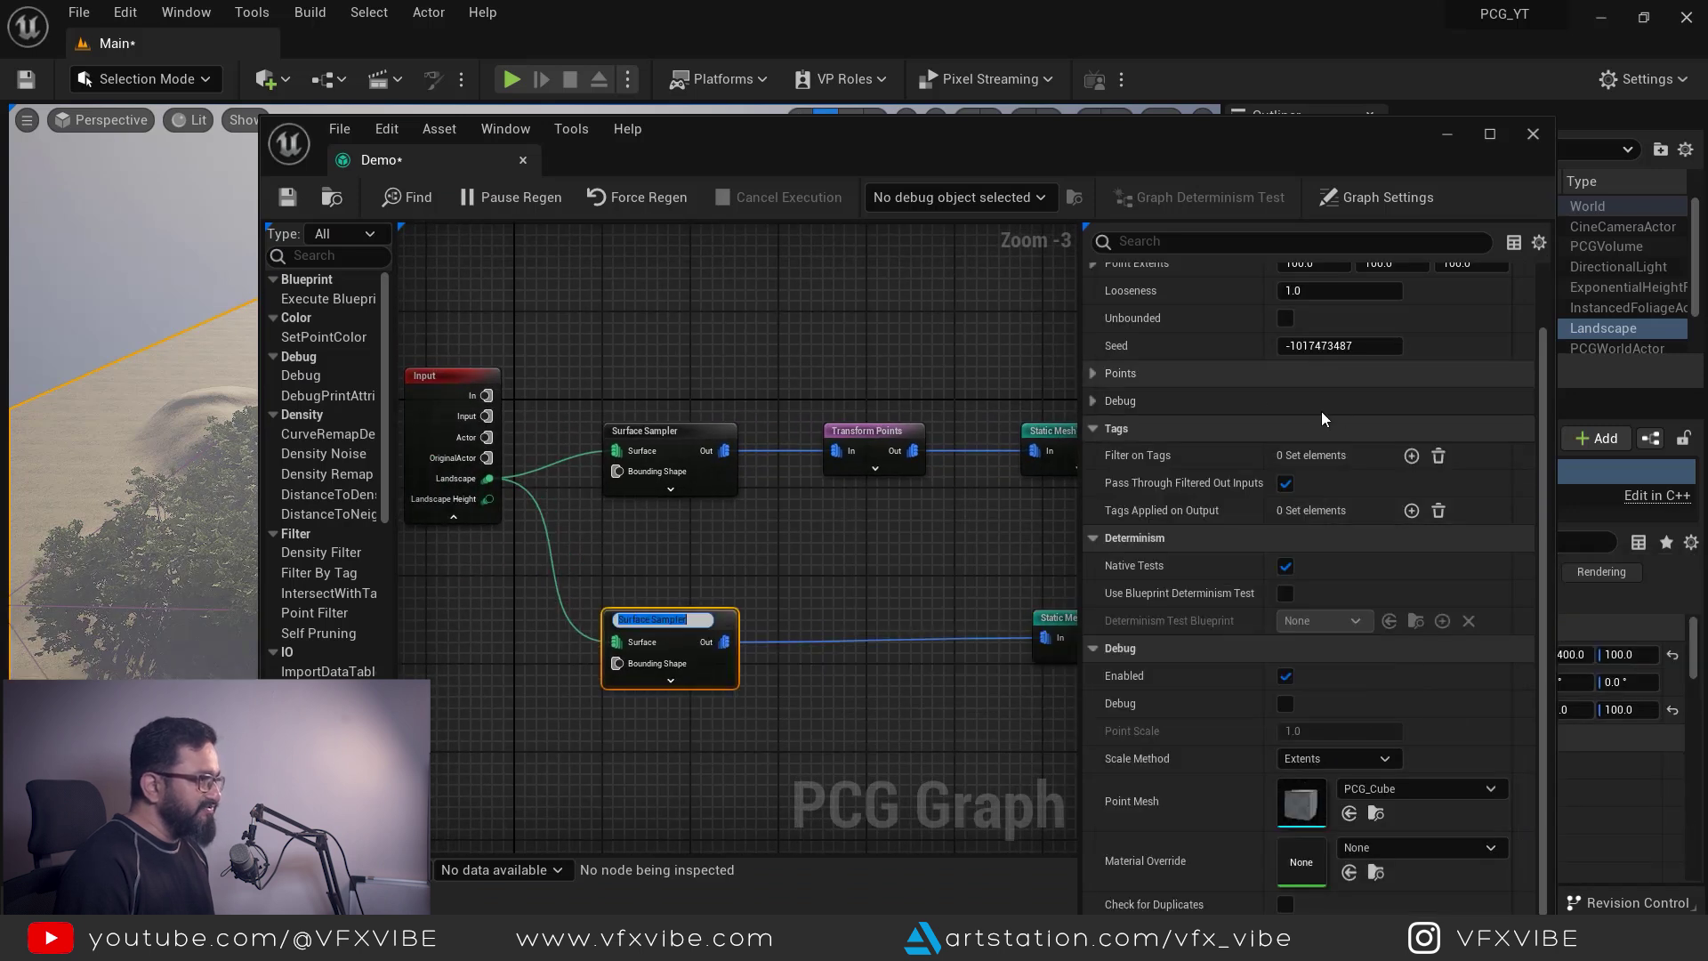
pyautogui.scroll(2, 1243, 396)
pyautogui.click(1312, 330)
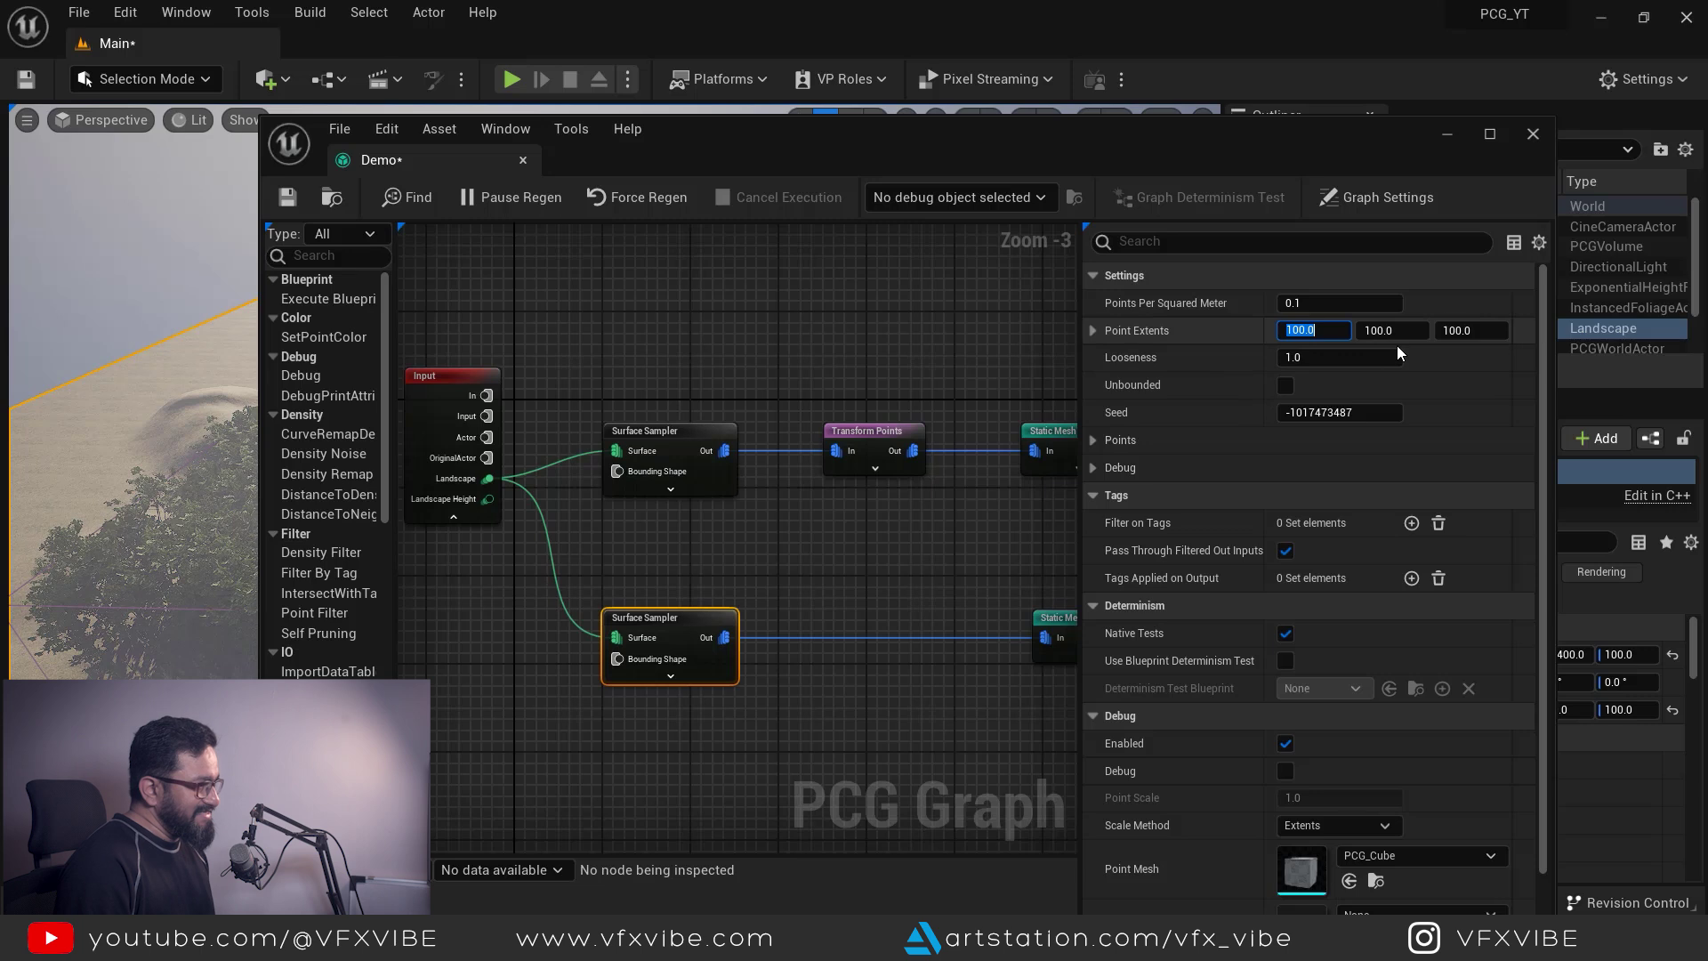
pyautogui.write('25')
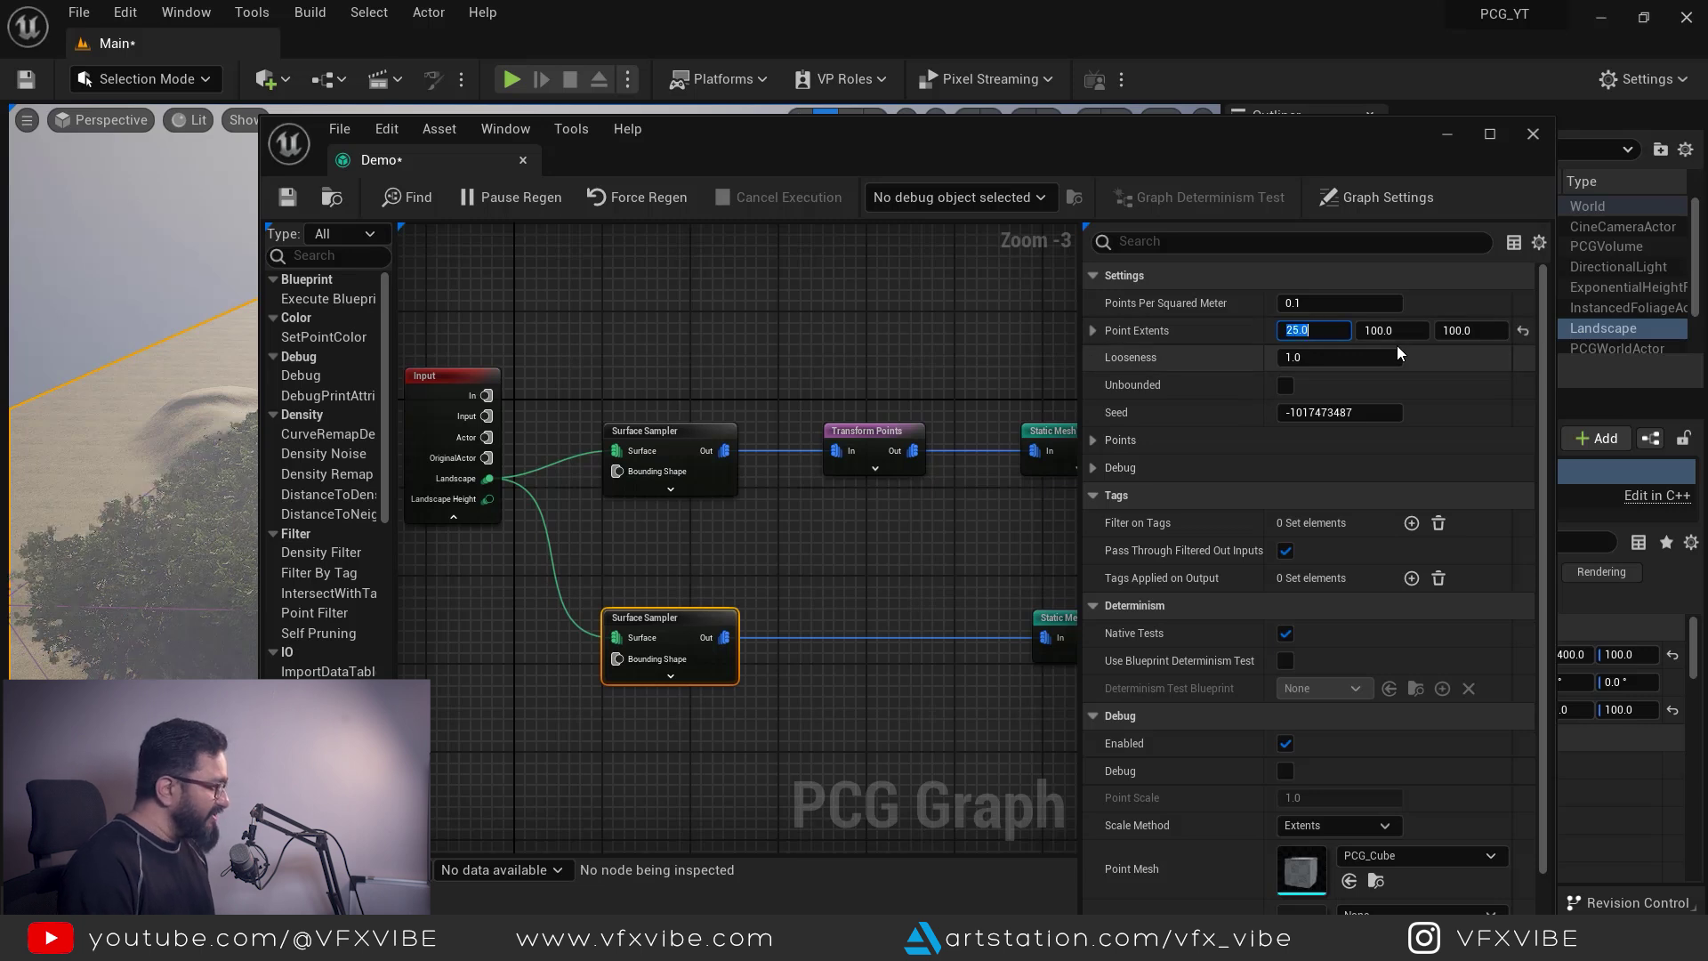
pyautogui.press('Return')
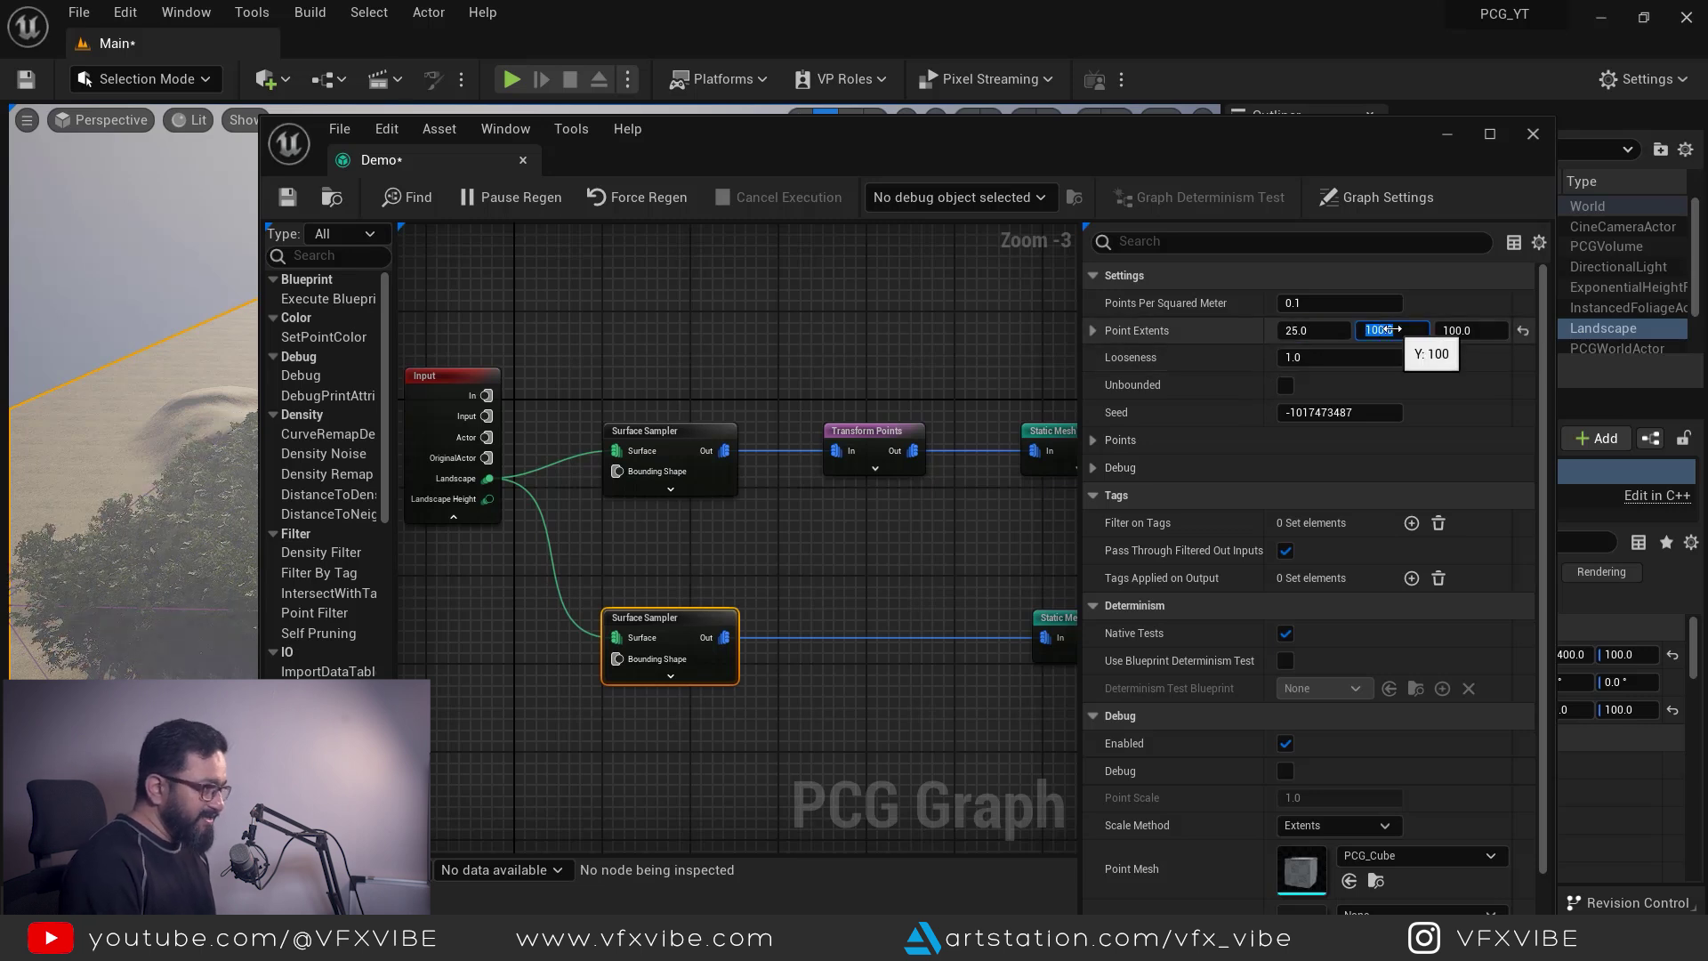
pyautogui.write('25')
pyautogui.press('Return')
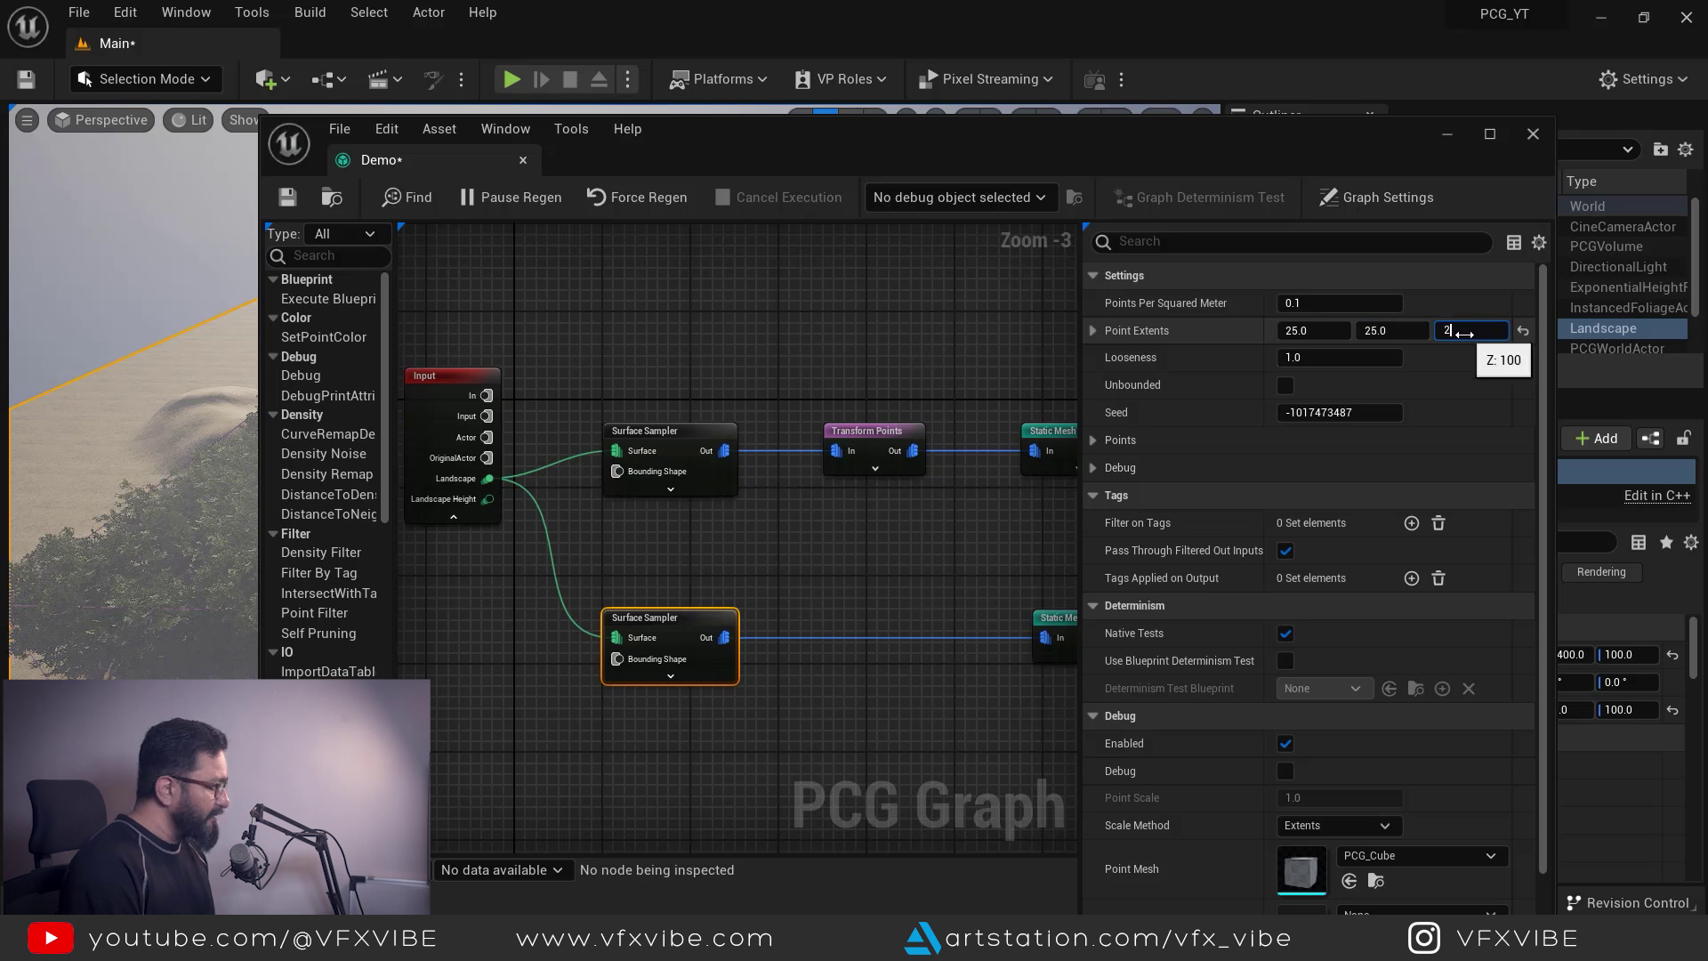
# Step: Try 0.001 and 0.01 as the tree Surface Sampler's Points Per Squared Meter, and settle on 0.05
pyautogui.moveTo(827, 140); pyautogui.dragTo(986, 221)
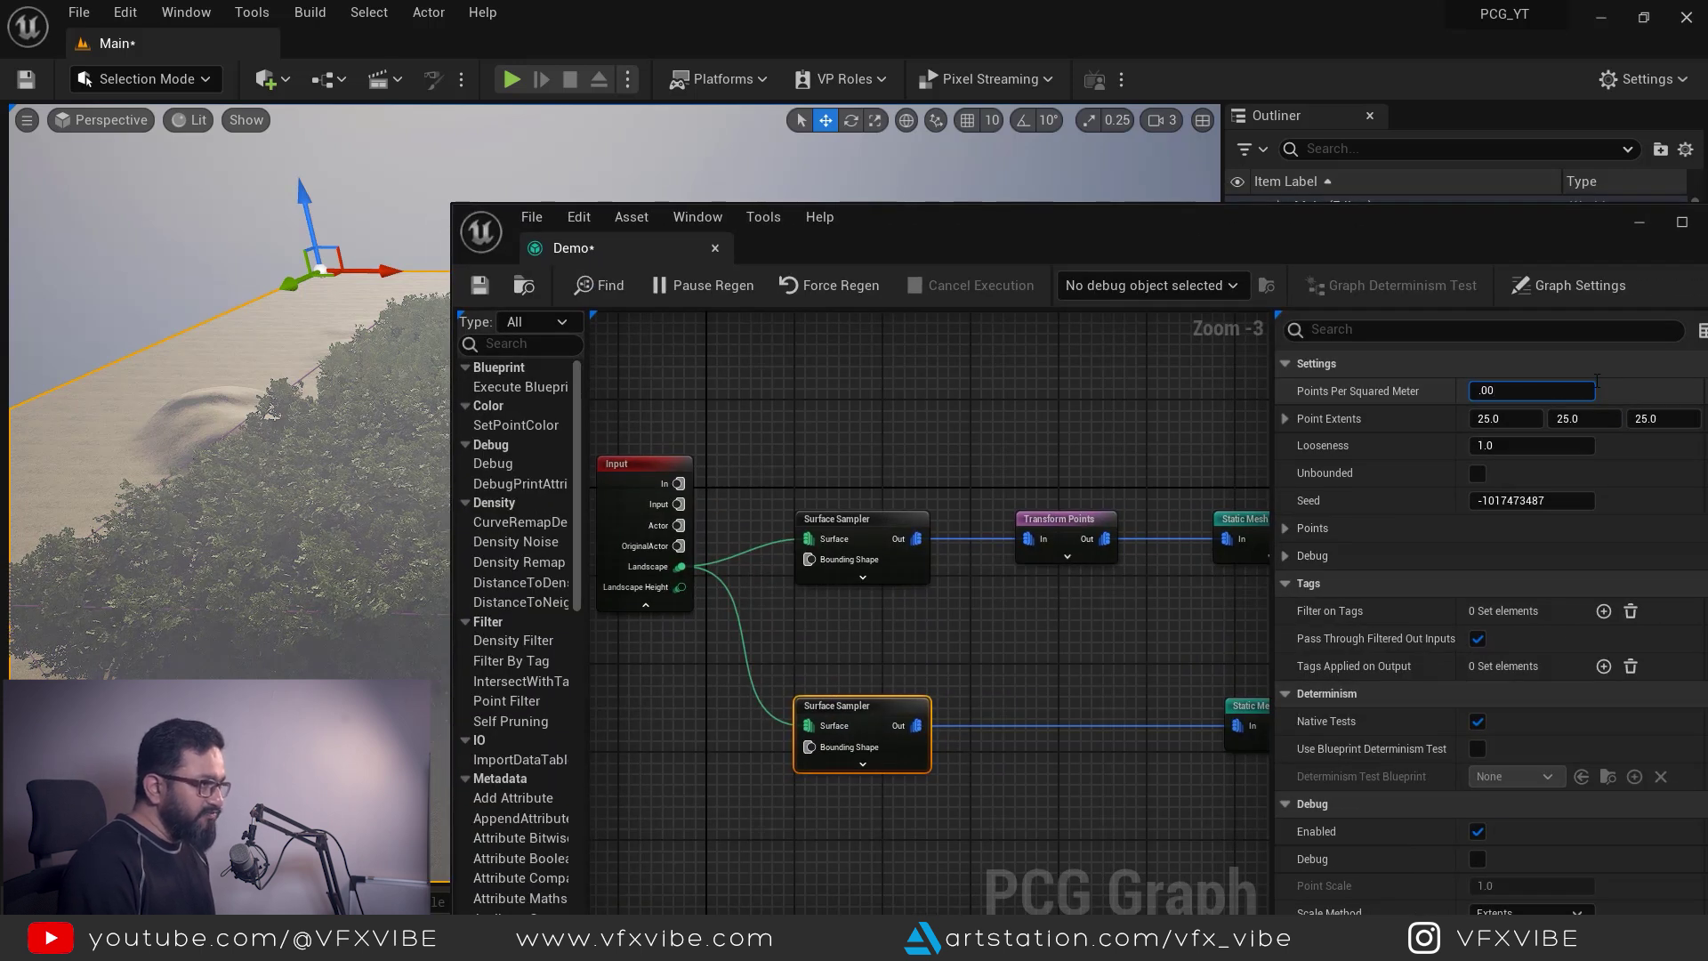
pyautogui.press('Return')
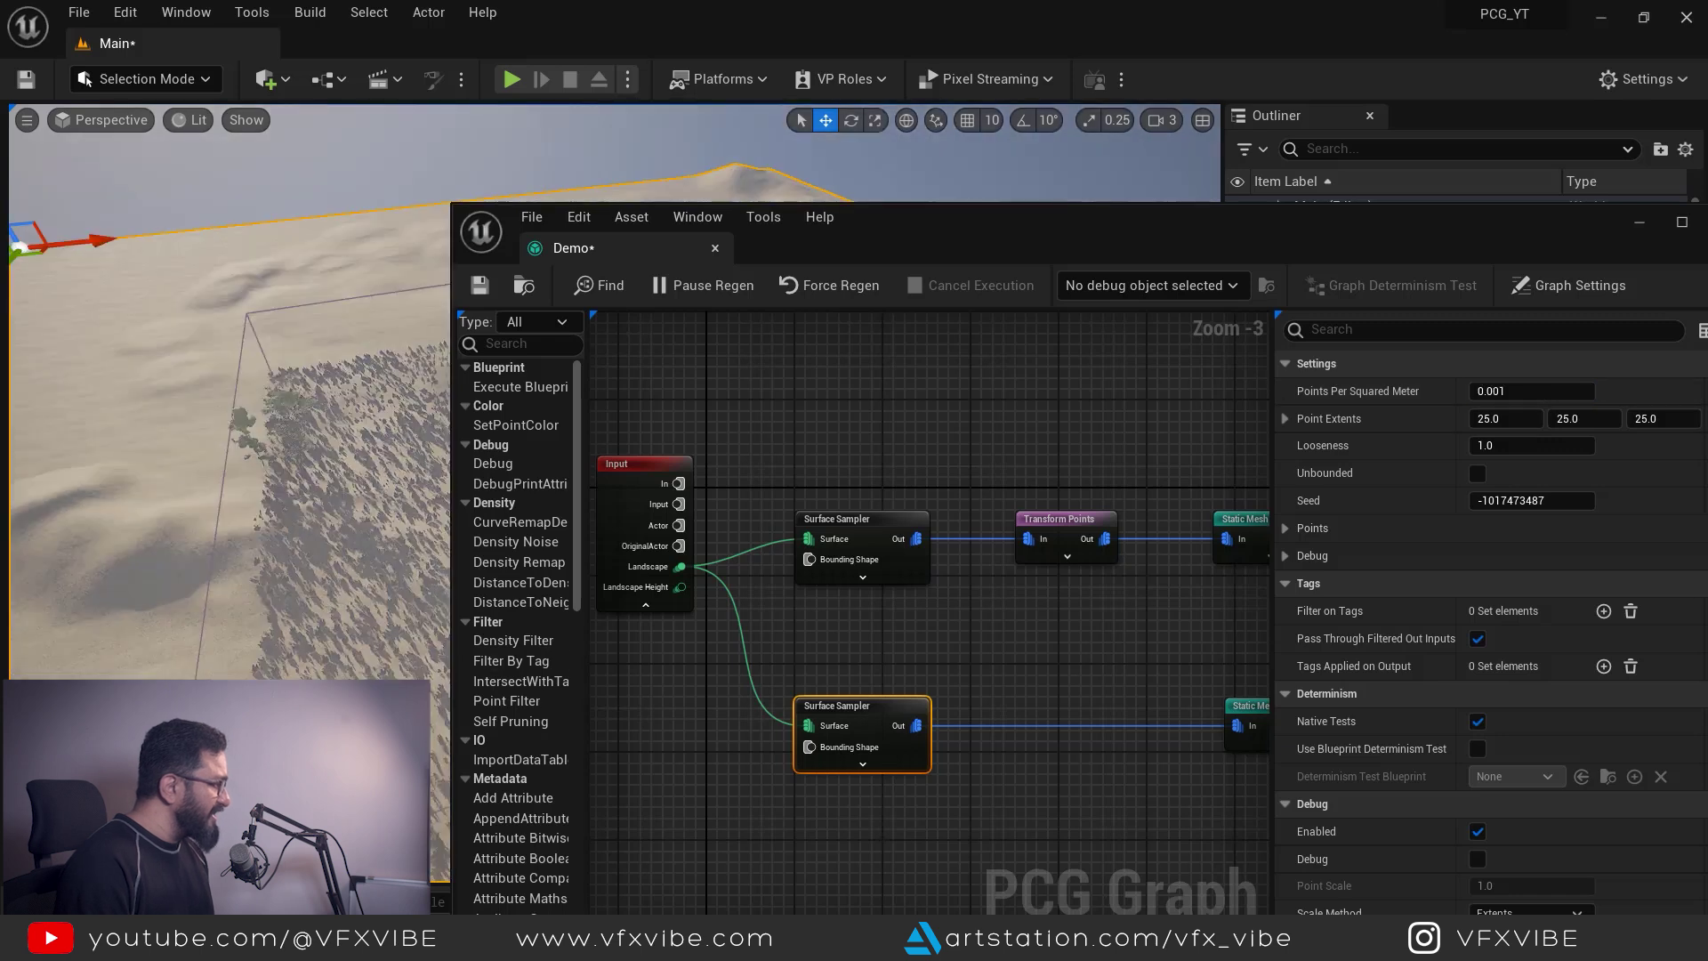
pyautogui.moveTo(268, 564); pyautogui.dragTo(304, 553, button='right')
pyautogui.click(1557, 390)
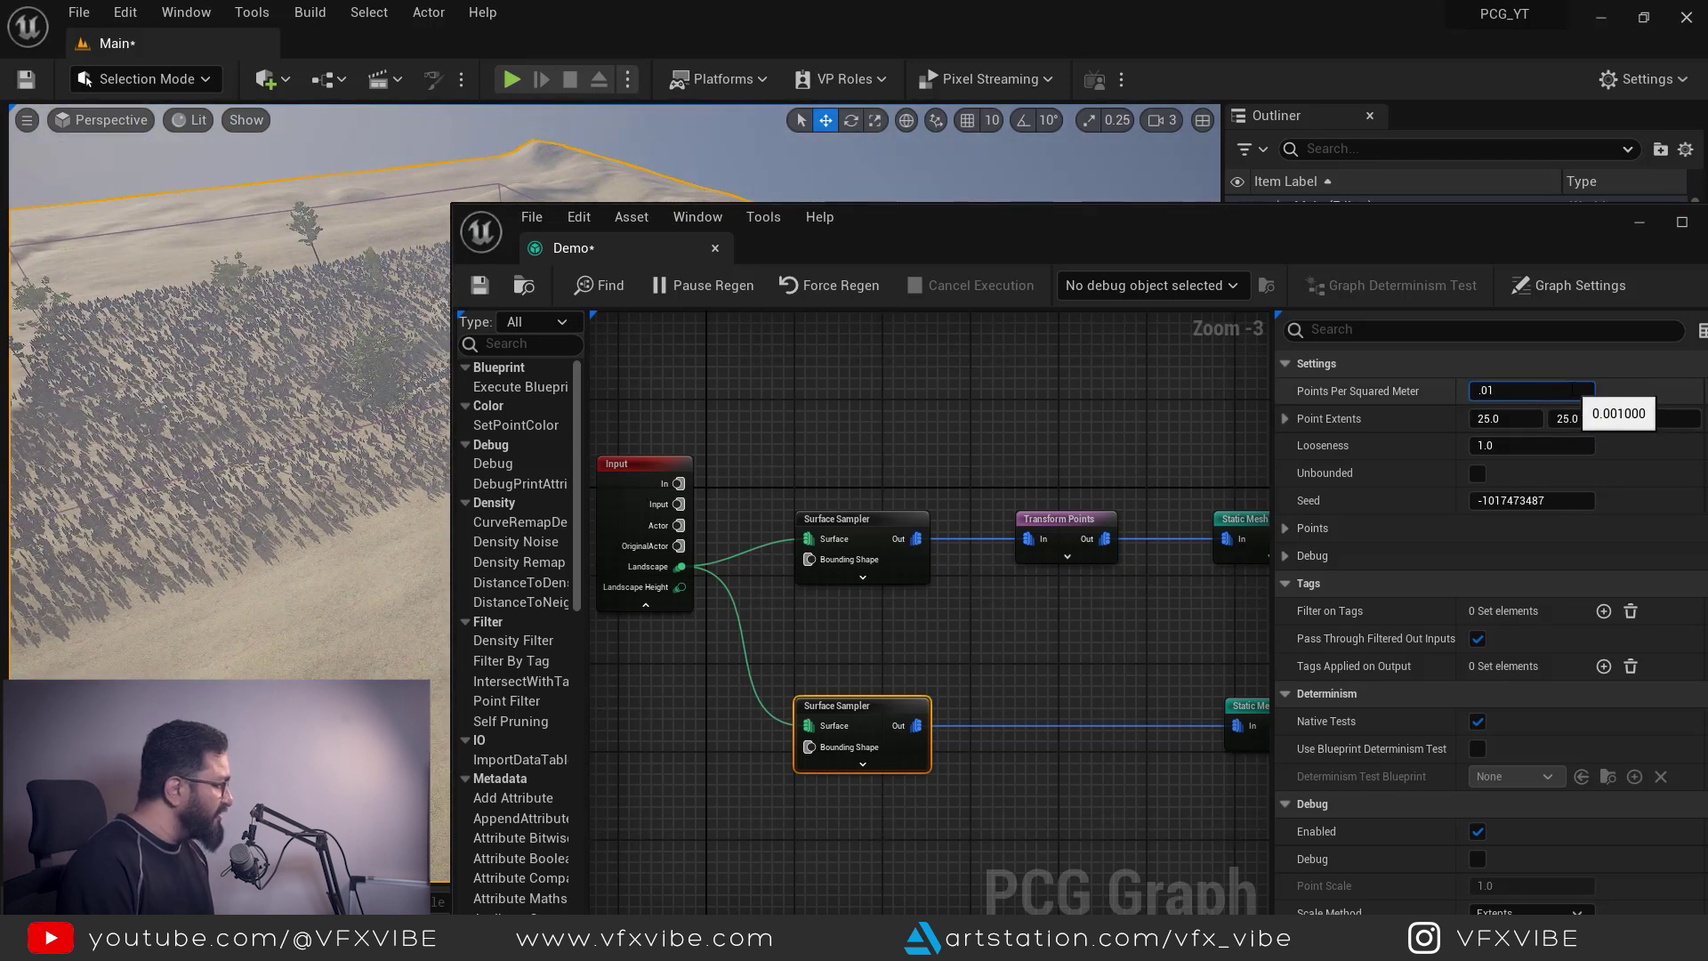
pyautogui.press('Return')
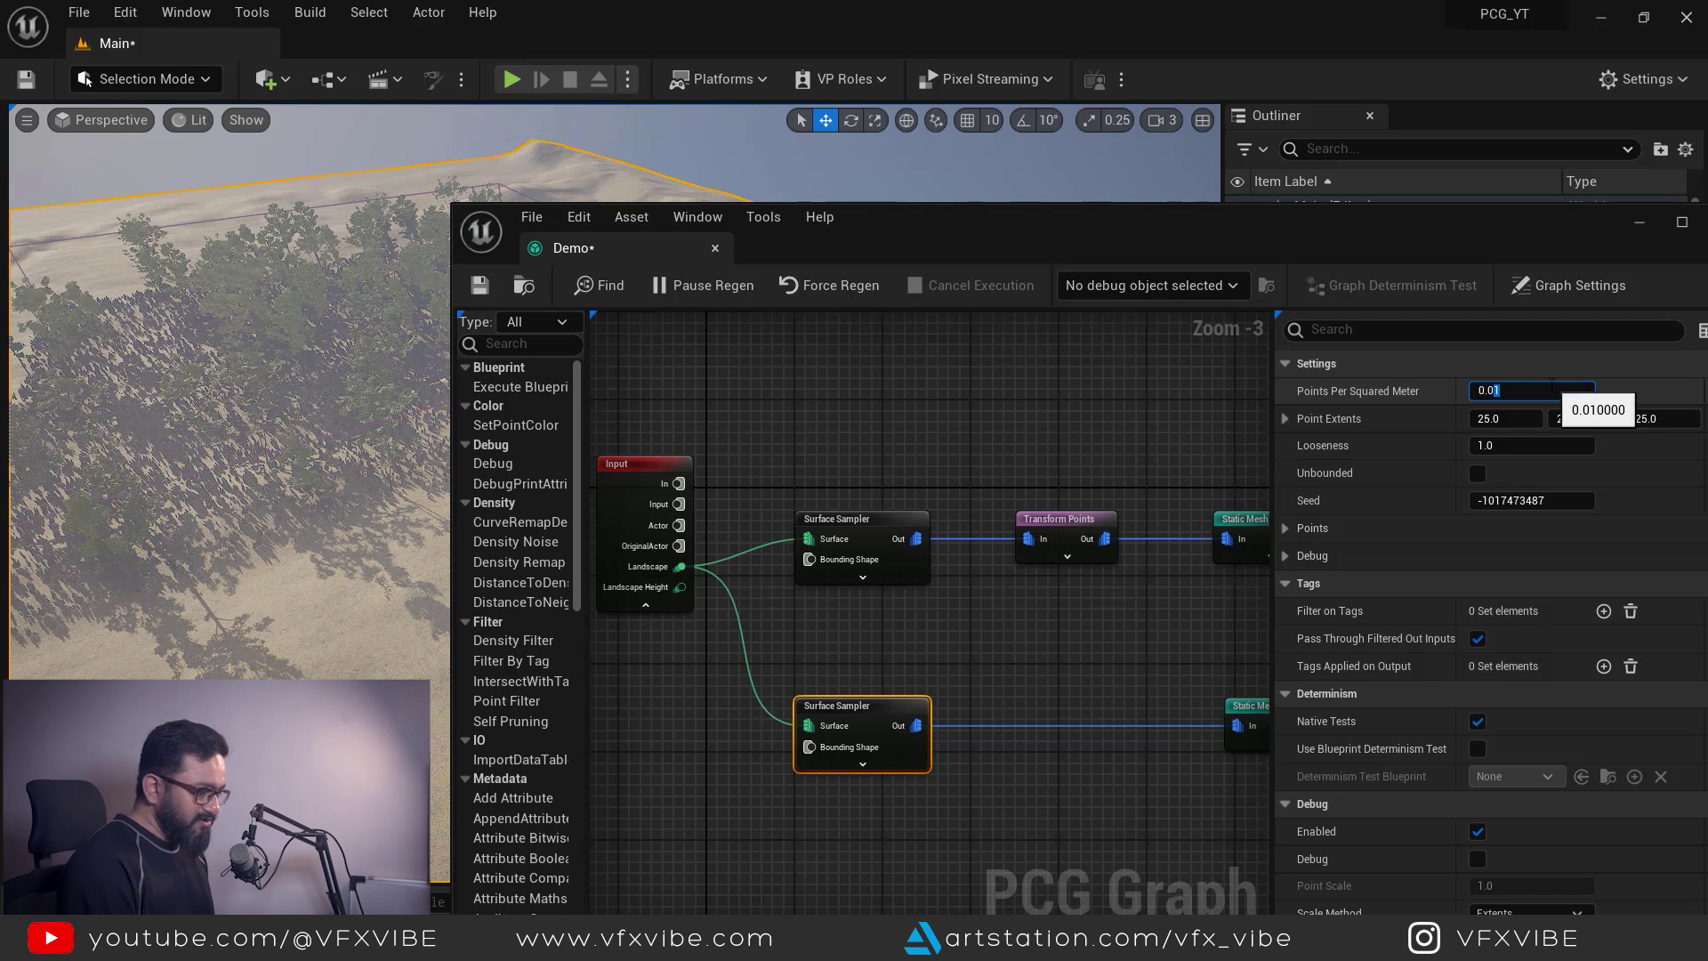
pyautogui.press('Return')
pyautogui.moveTo(265, 584); pyautogui.dragTo(265, 547, button='right')
# Step: Insert a Transform Points node between the tree Surface Sampler and its Static Mesh Spawner
pyautogui.moveTo(992, 718); pyautogui.dragTo(886, 741, button='right')
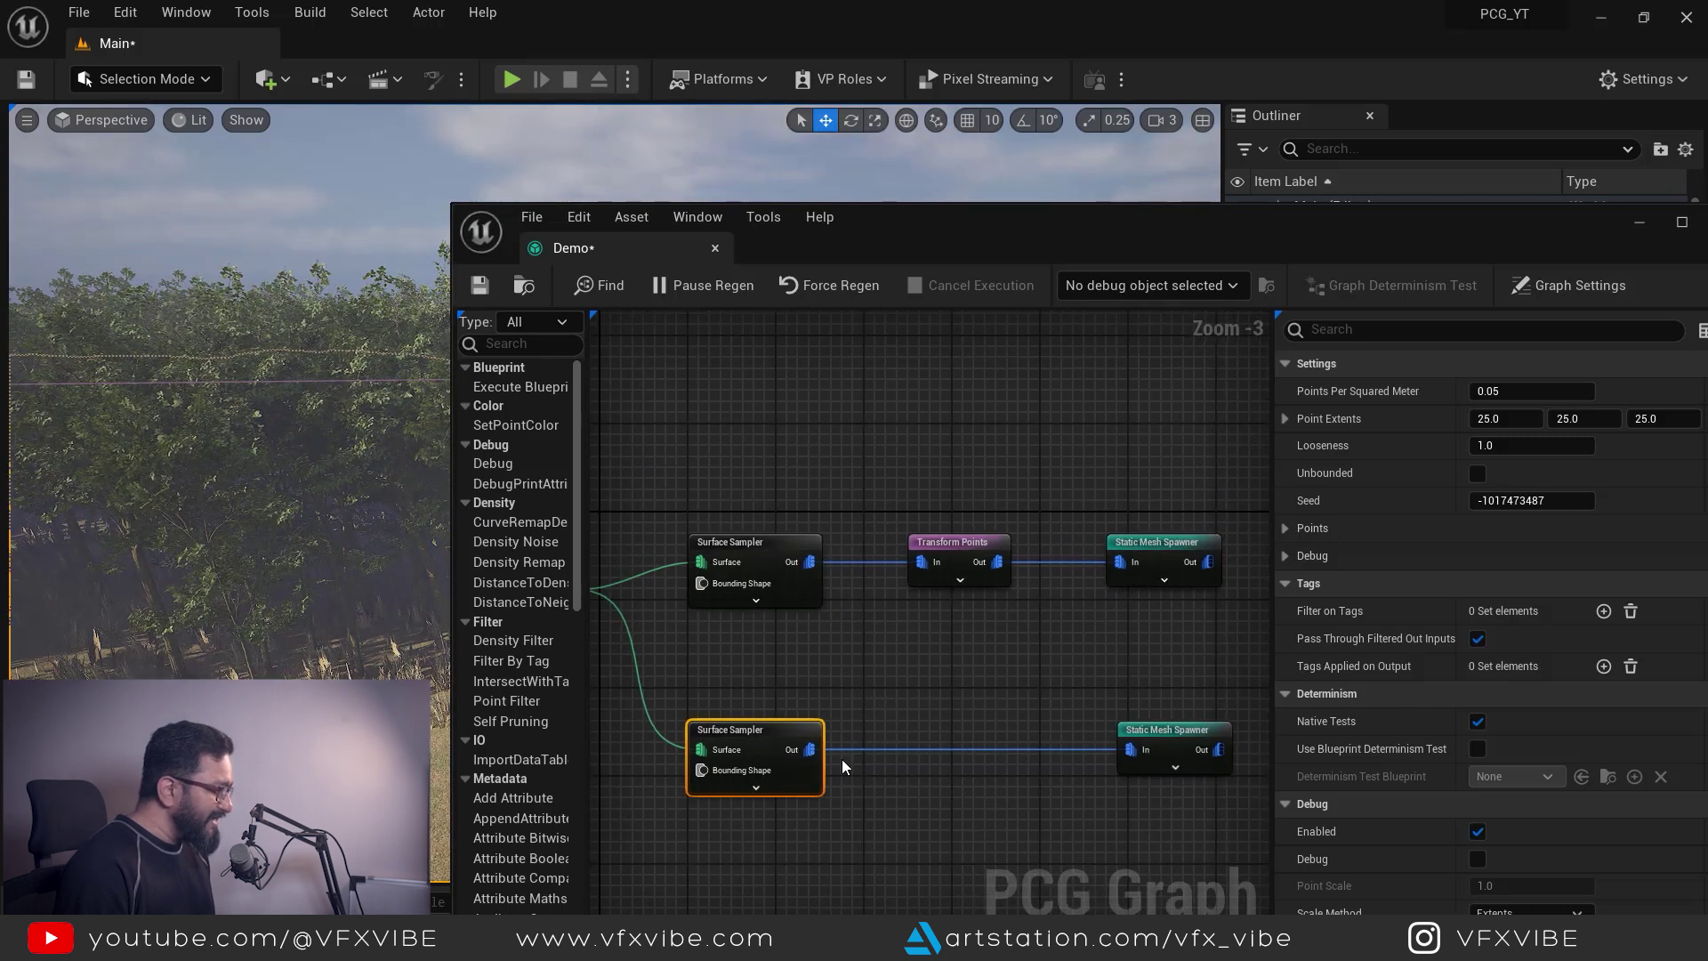
pyautogui.moveTo(805, 750); pyautogui.dragTo(894, 679)
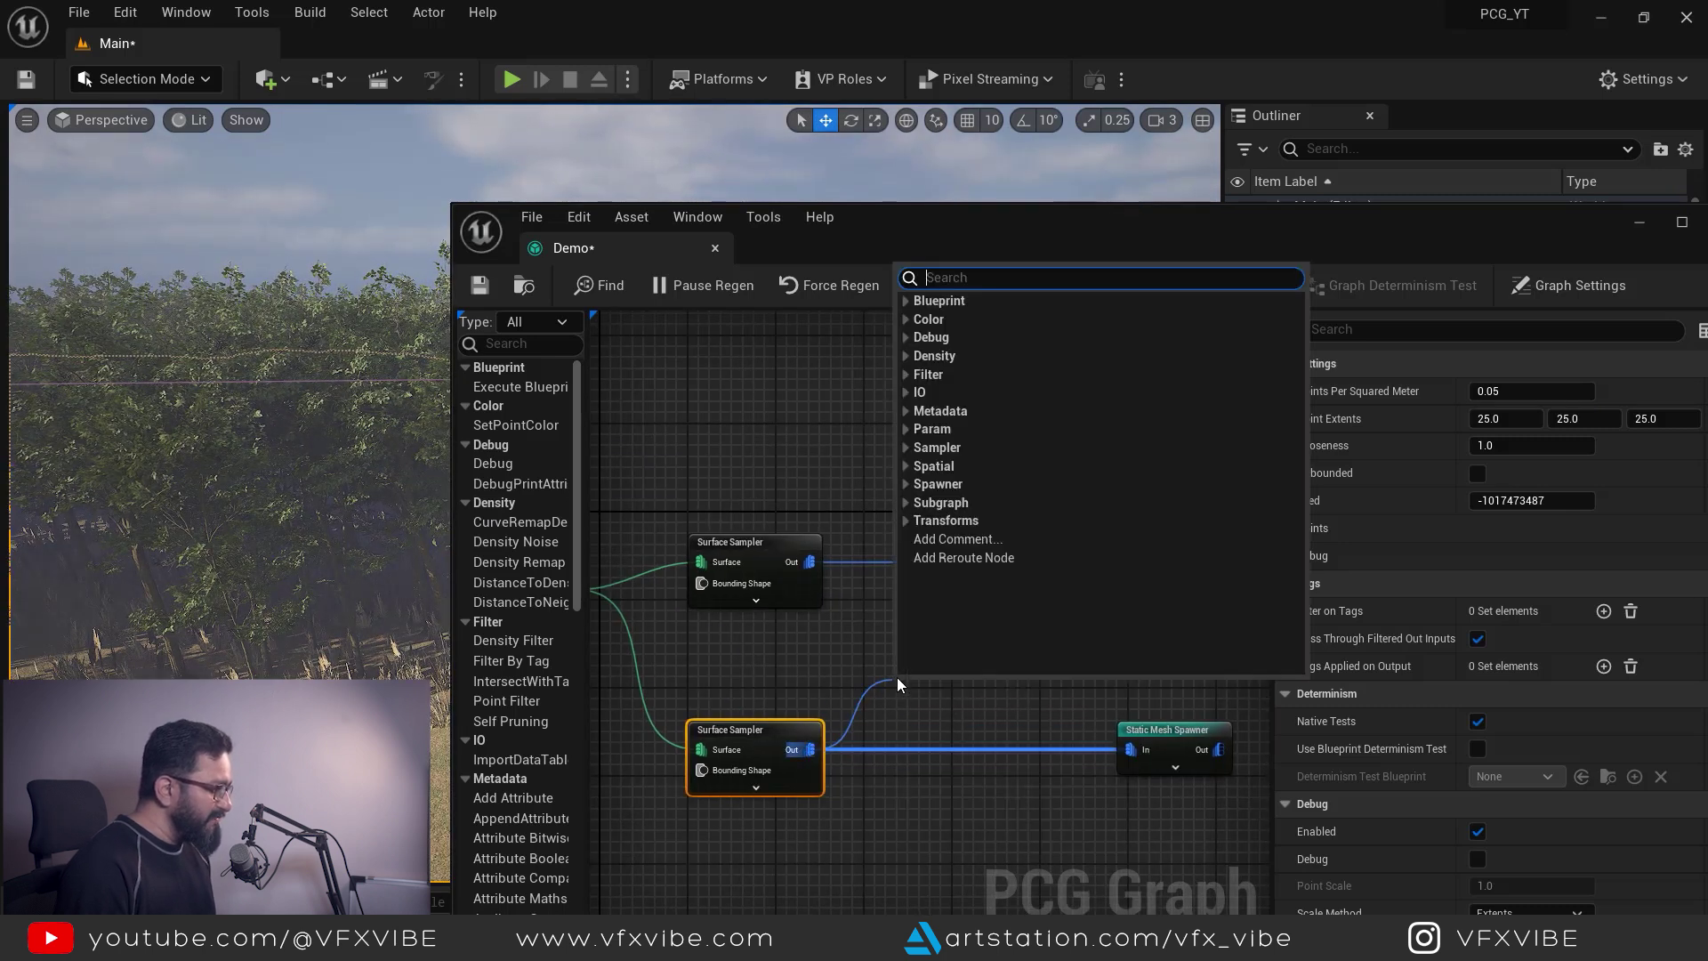
pyautogui.write('tra')
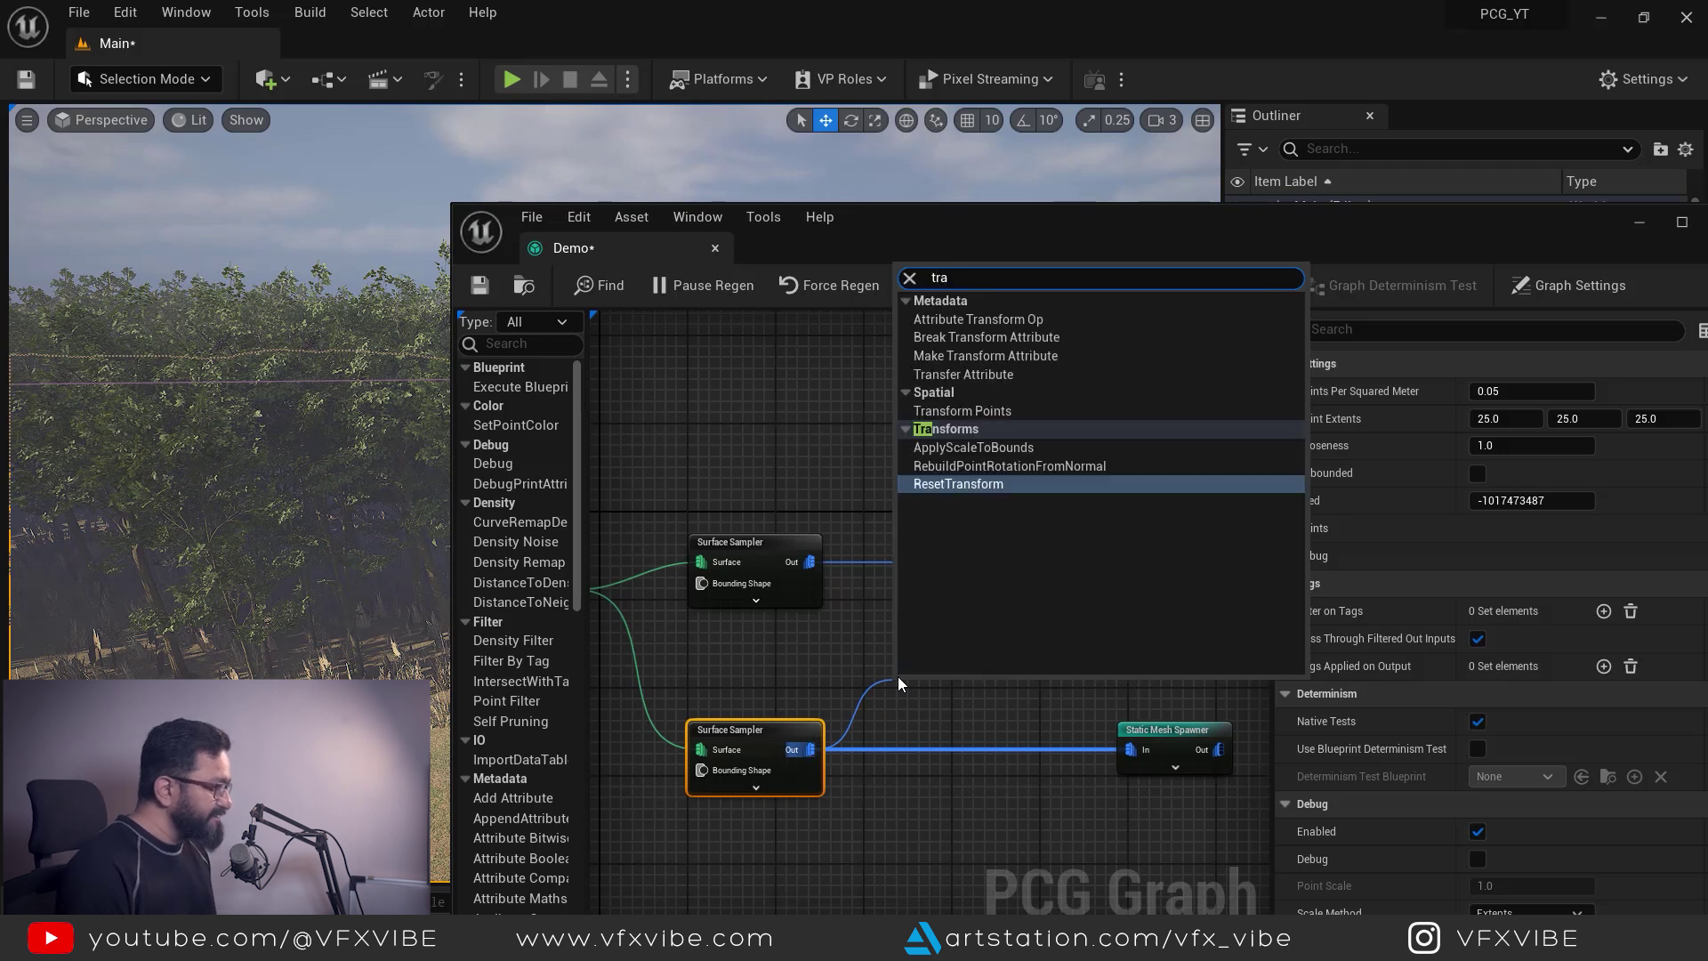
pyautogui.click(978, 411)
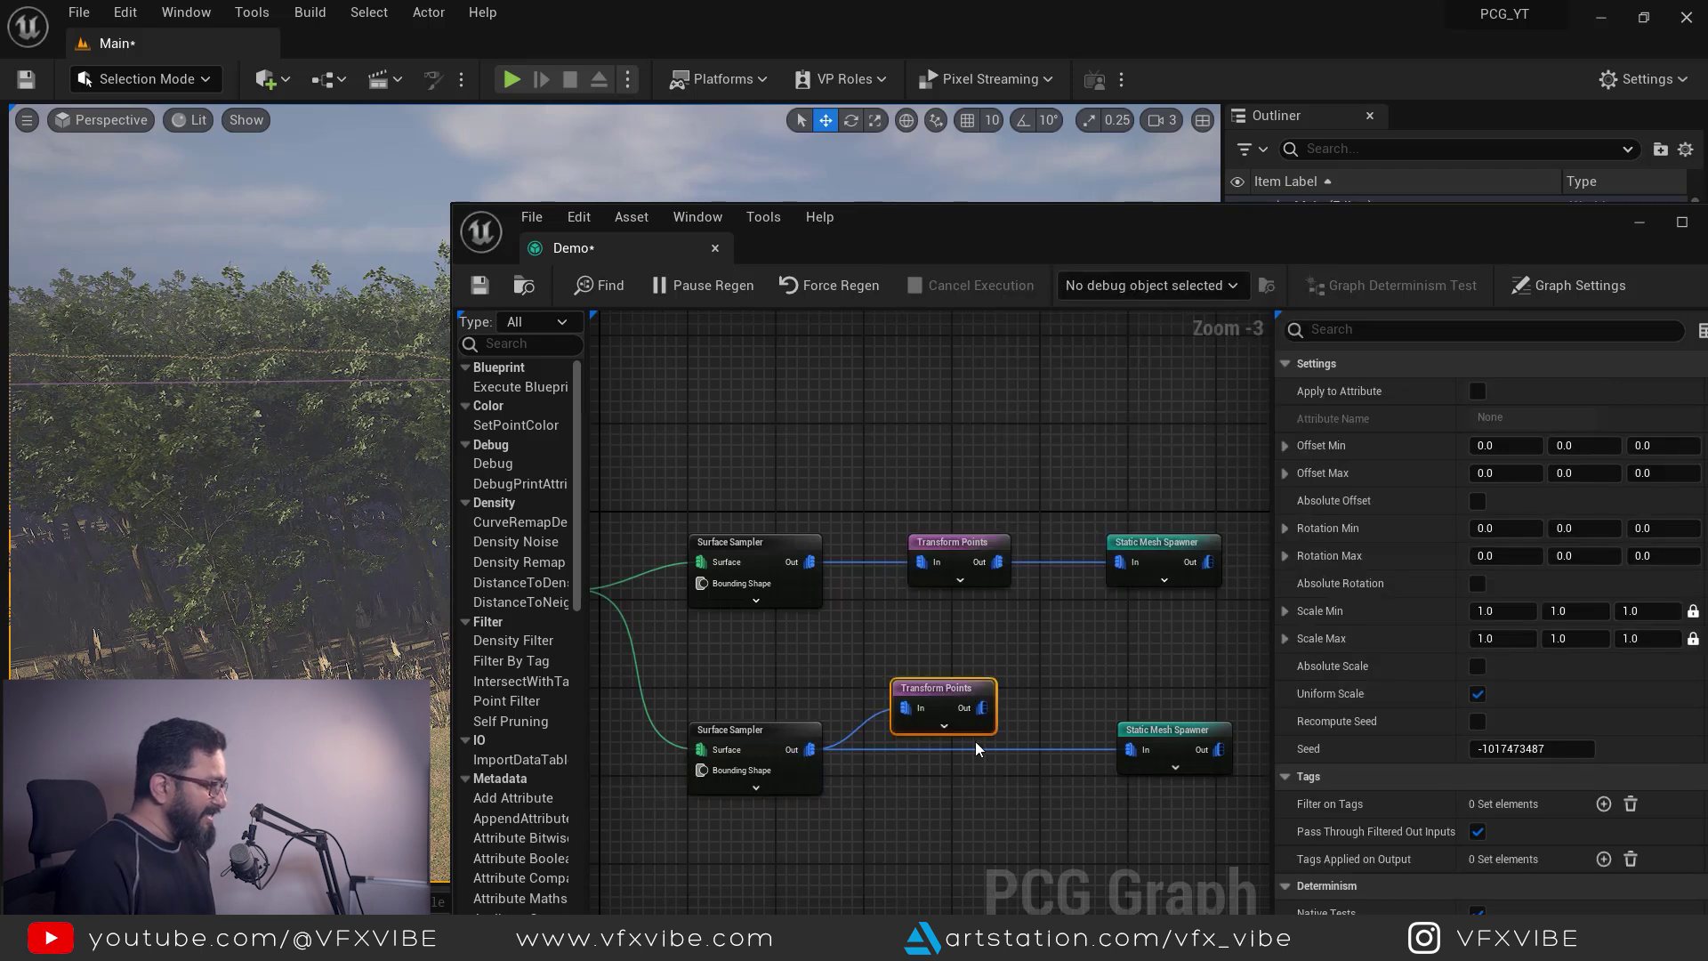
pyautogui.keyDown('alt'); pyautogui.click(1129, 752); pyautogui.keyUp('alt')
pyautogui.moveTo(982, 708); pyautogui.dragTo(1128, 745)
# Step: Set the Z value of Rotation Max to 360 on the tree Transform Points node
pyautogui.doubleClick(934, 689)
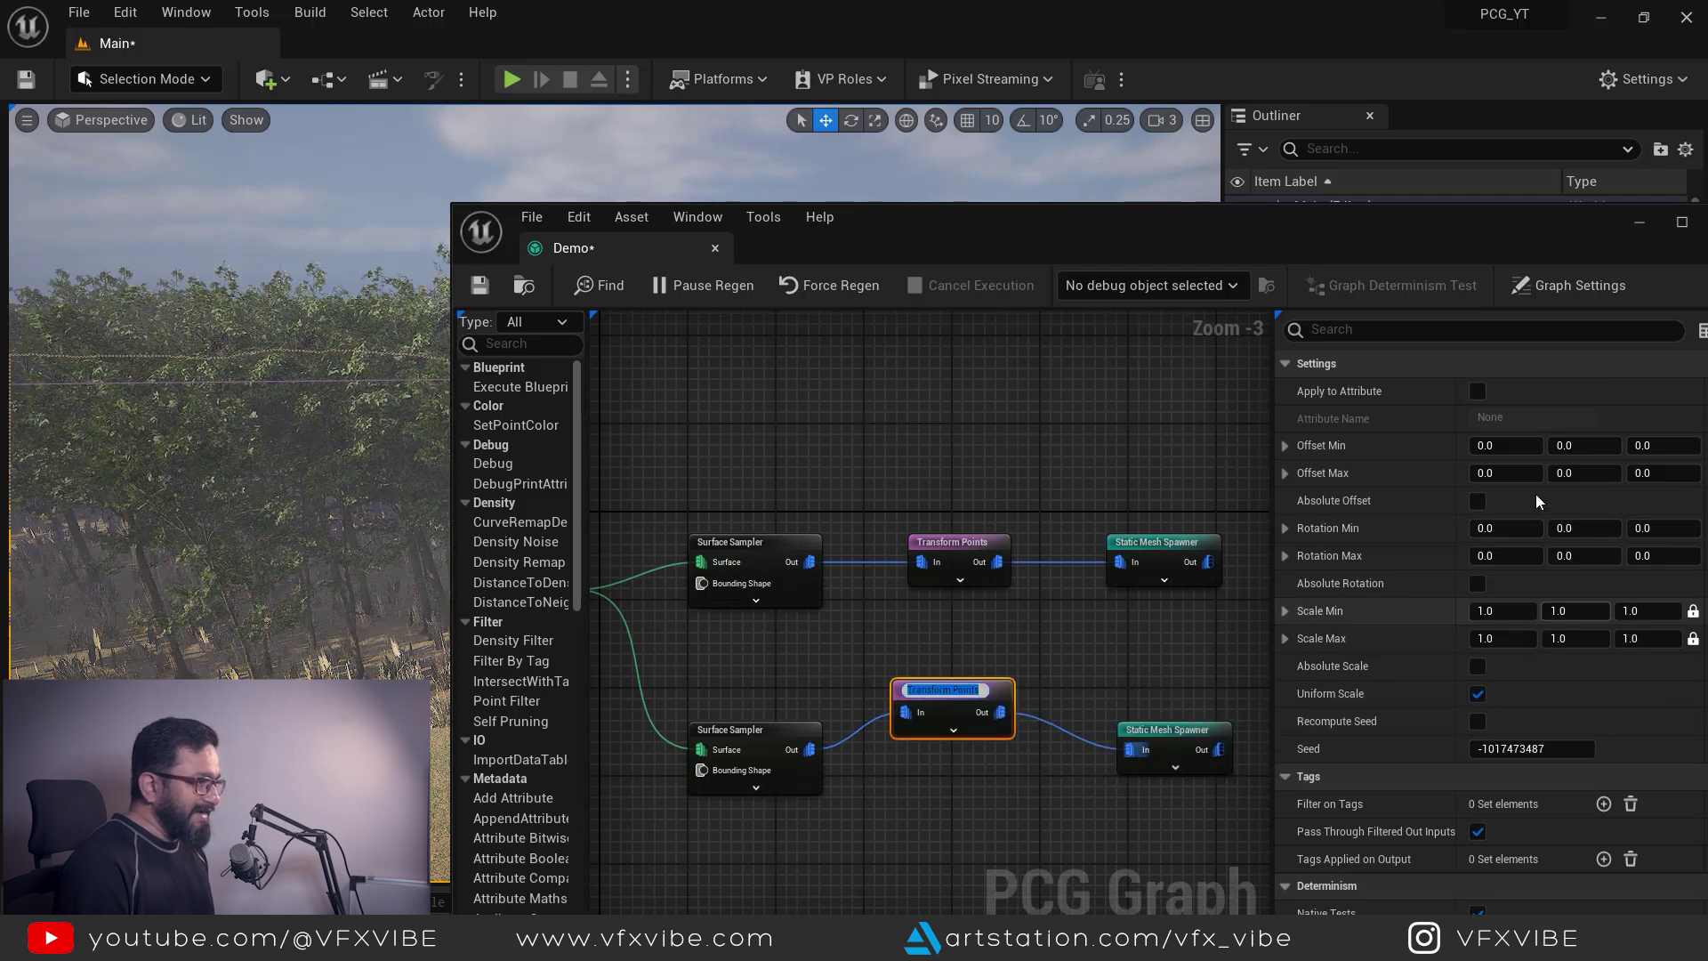
pyautogui.click(1660, 555)
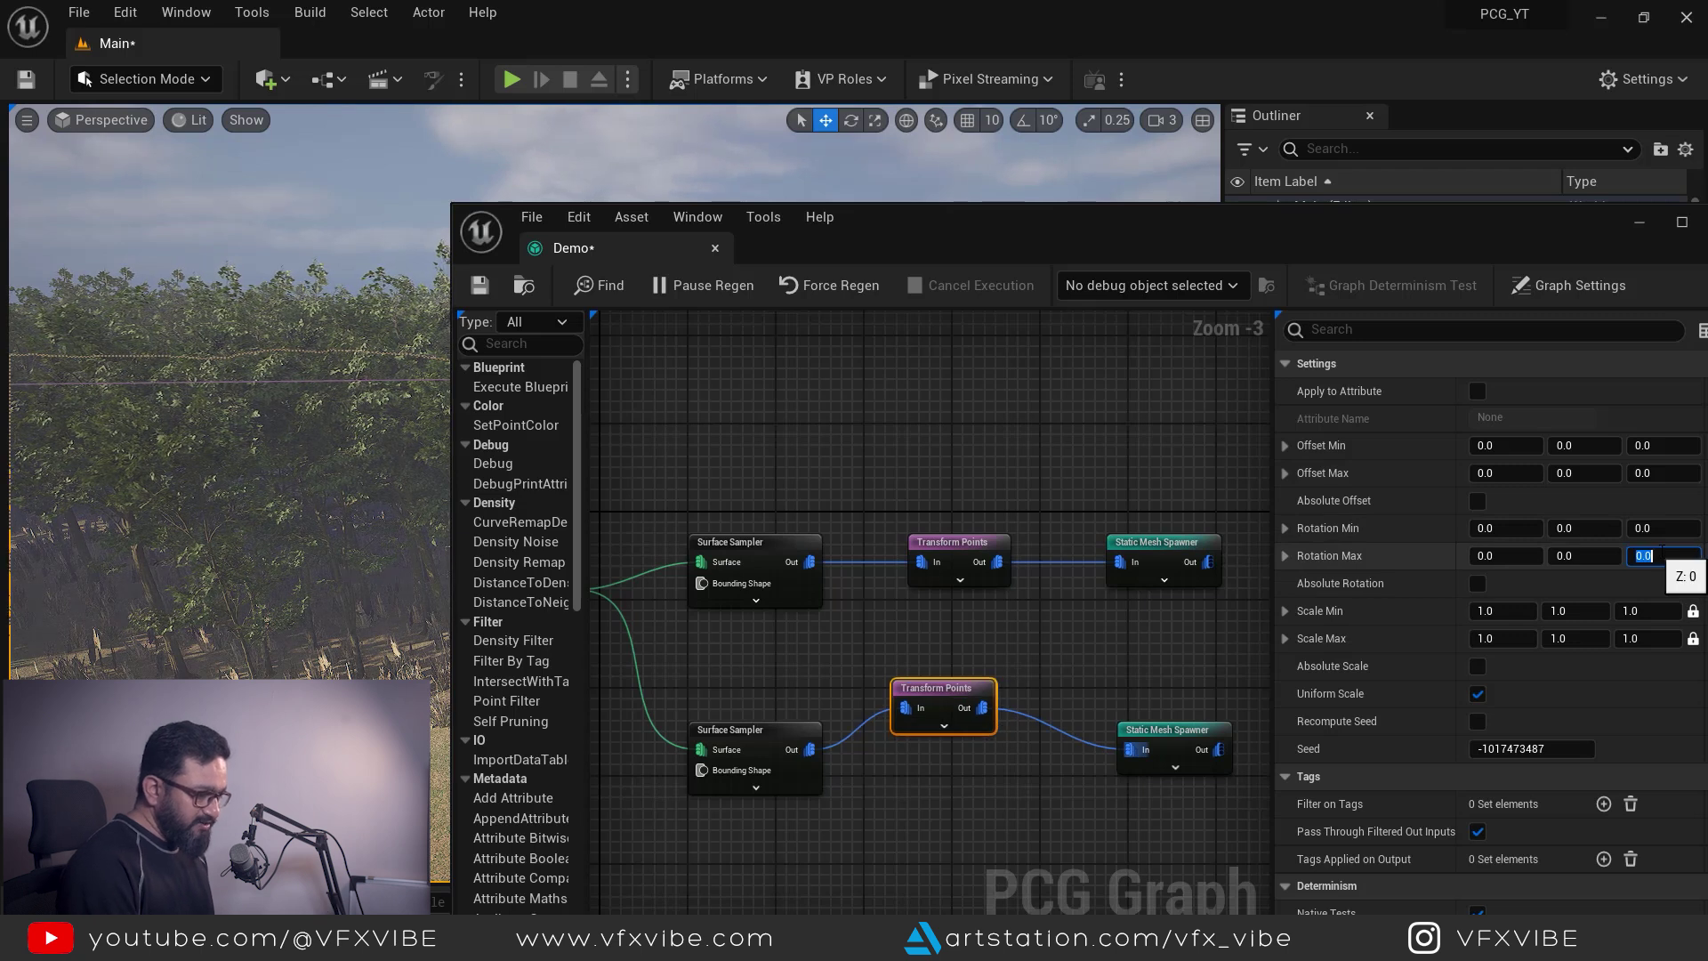
pyautogui.press('Return')
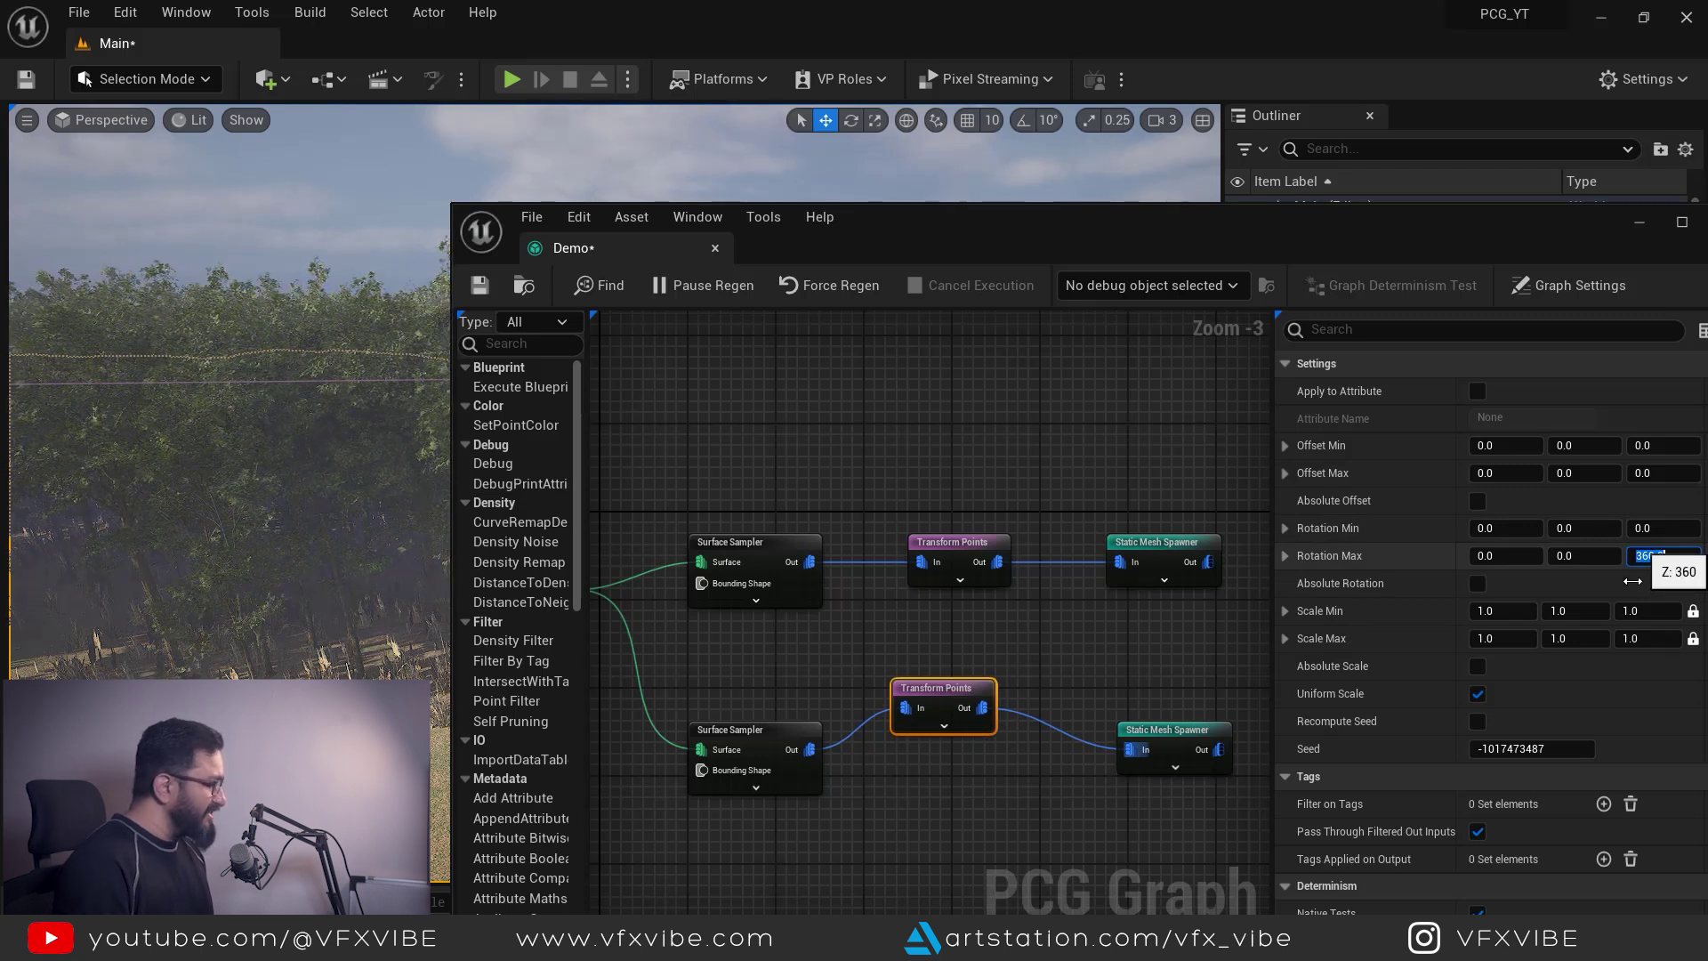
# Step: Set the tree Transform Points node's Scale Min to 0.3 and Scale Max to 1.5 on all axes
pyautogui.click(1642, 611)
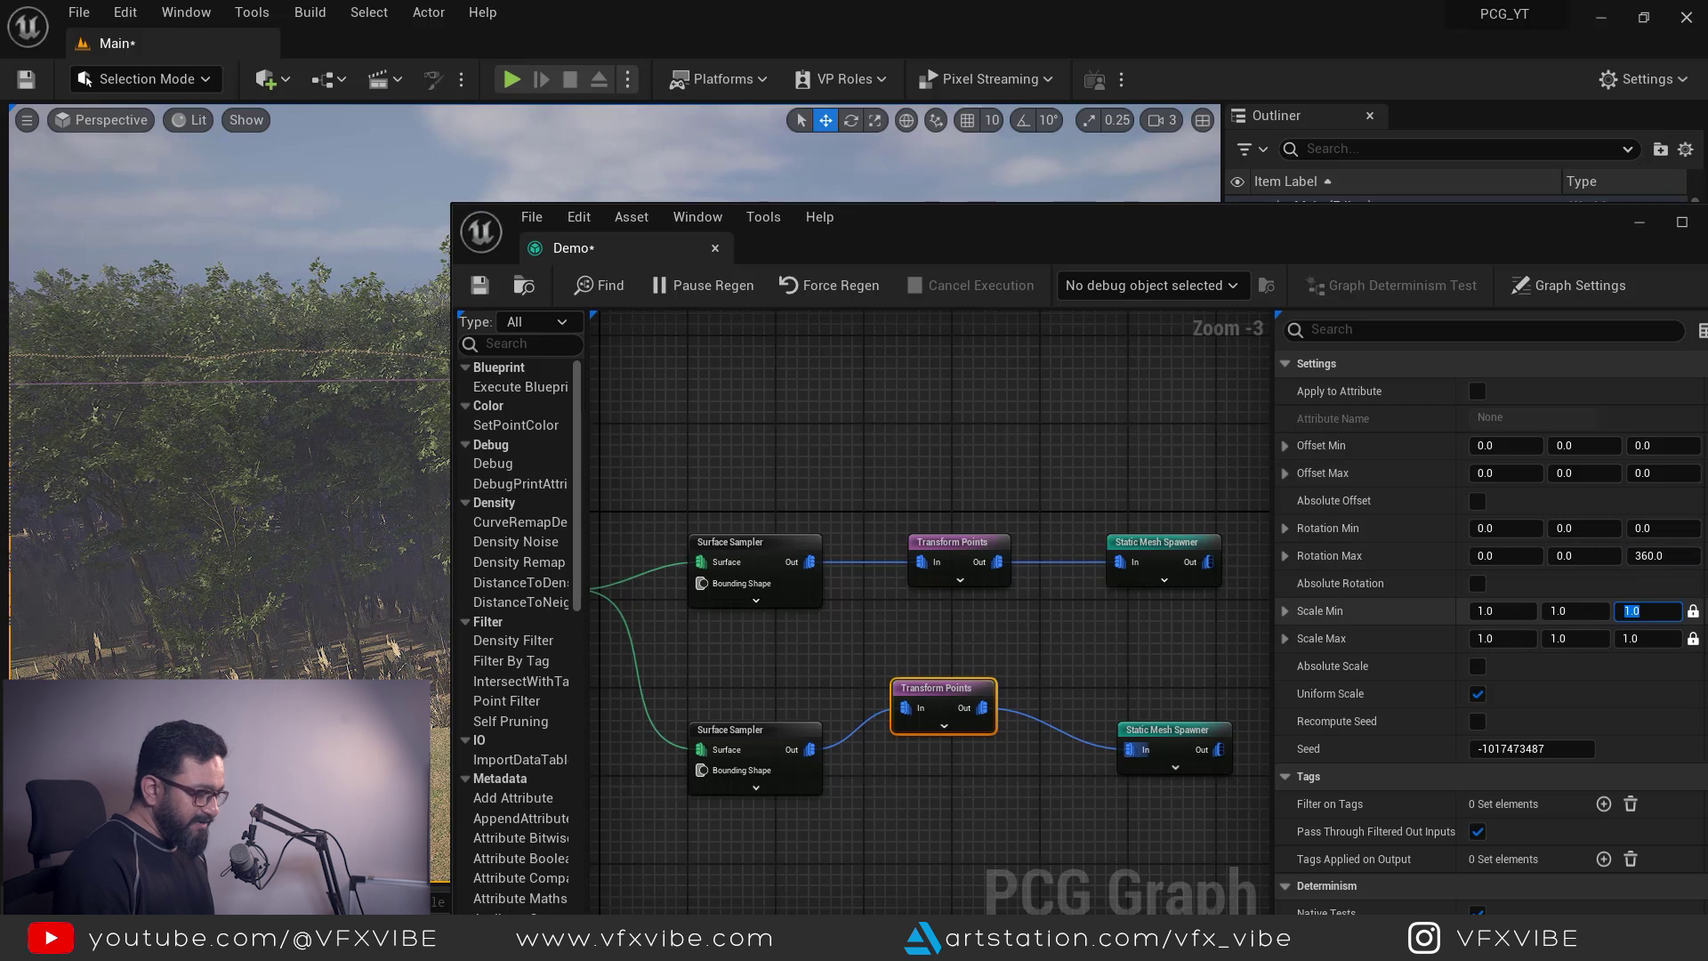
pyautogui.write('0.3')
pyautogui.press('Return')
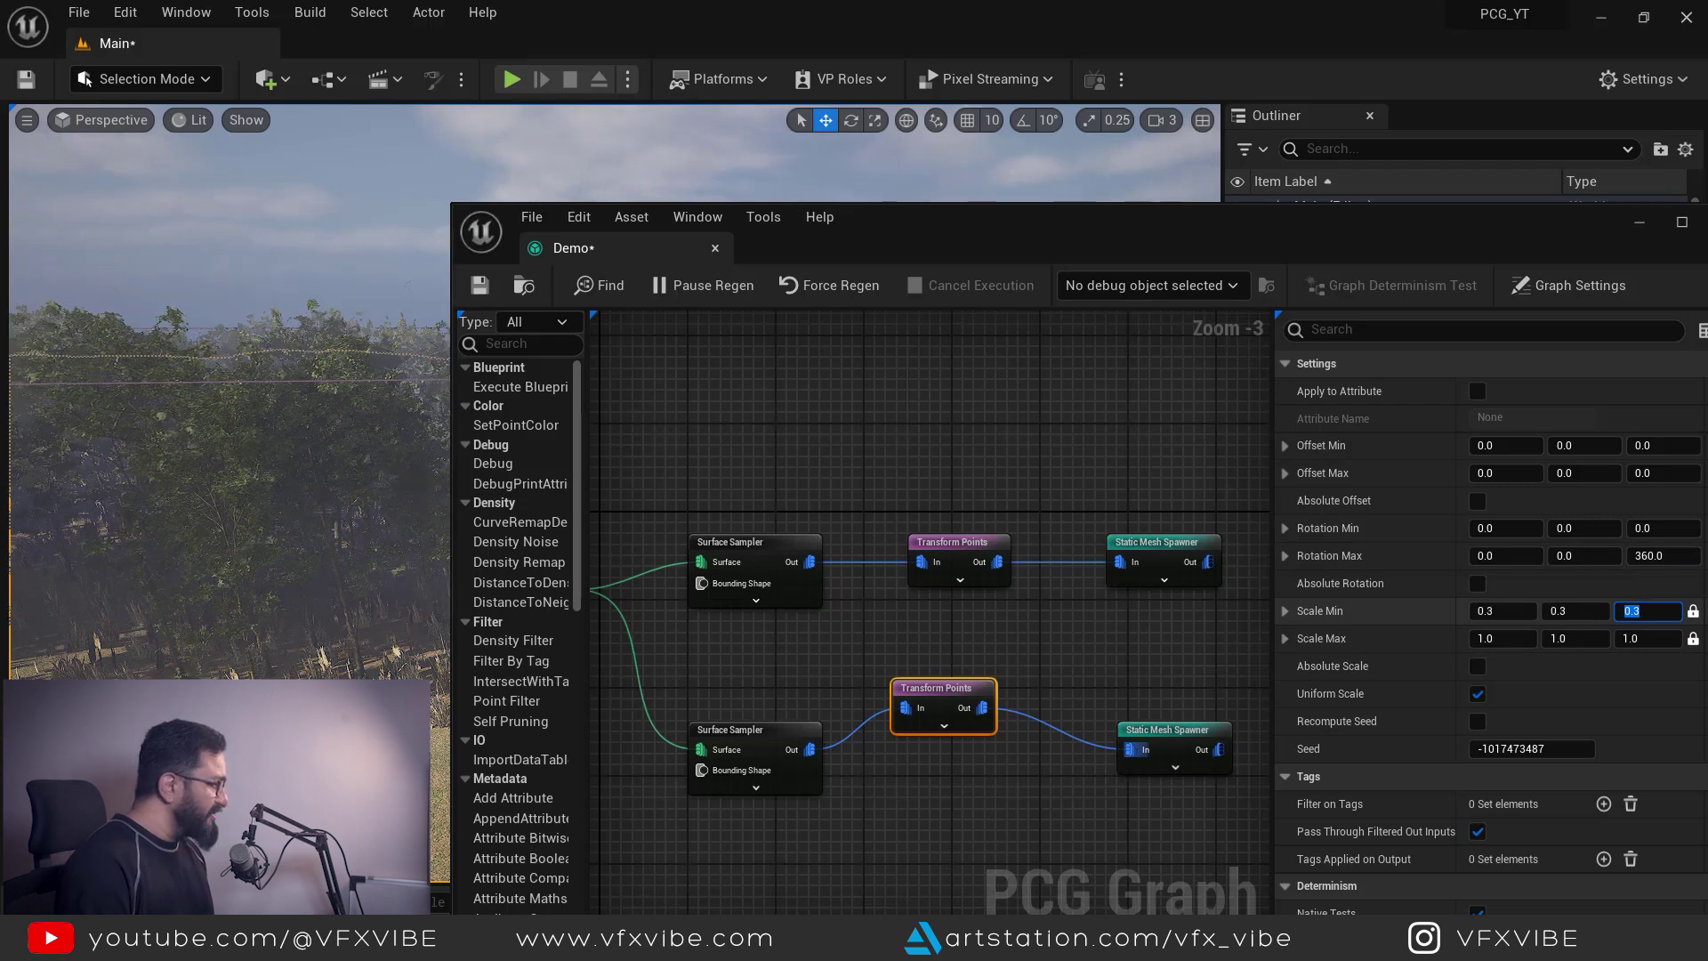
pyautogui.click(1631, 639)
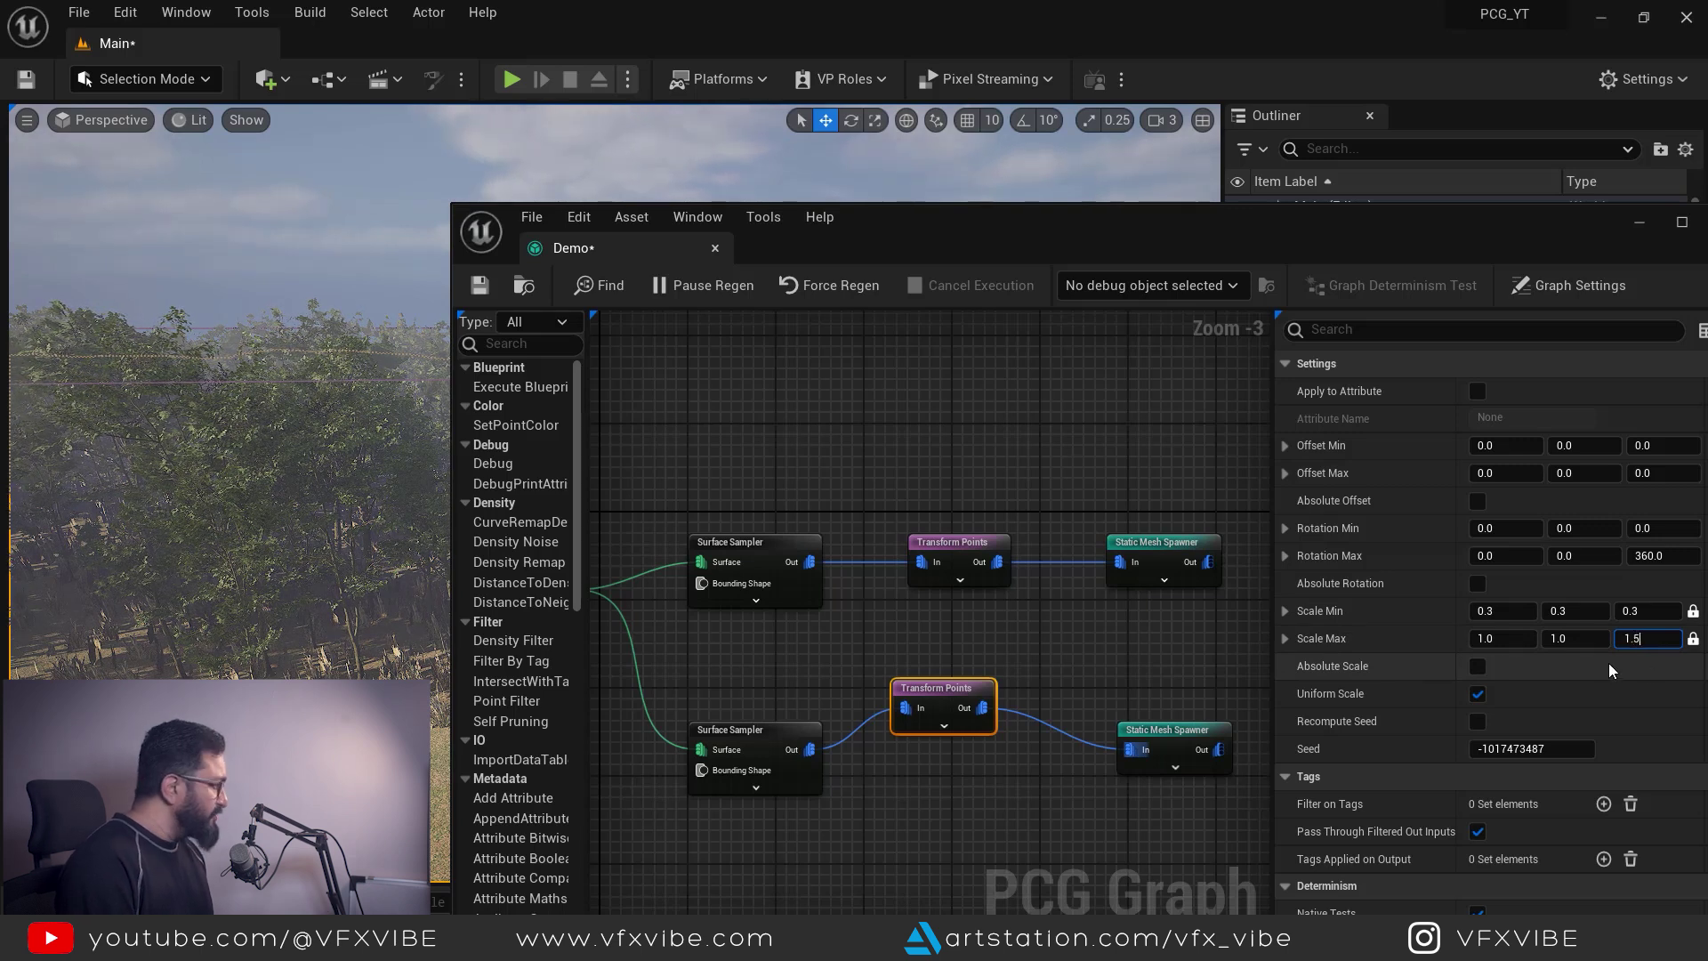
pyautogui.write('1.5')
pyautogui.press('Return')
pyautogui.moveTo(231, 427)
pyautogui.mouseDown(button='right')
pyautogui.moveTo(294, 400)
pyautogui.moveTo(293, 320)
pyautogui.moveTo(236, 391)
pyautogui.moveTo(267, 454)
pyautogui.moveTo(244, 396)
pyautogui.moveTo(325, 361)
pyautogui.moveTo(233, 401)
pyautogui.mouseUp(button='right')
pyautogui.press('w')
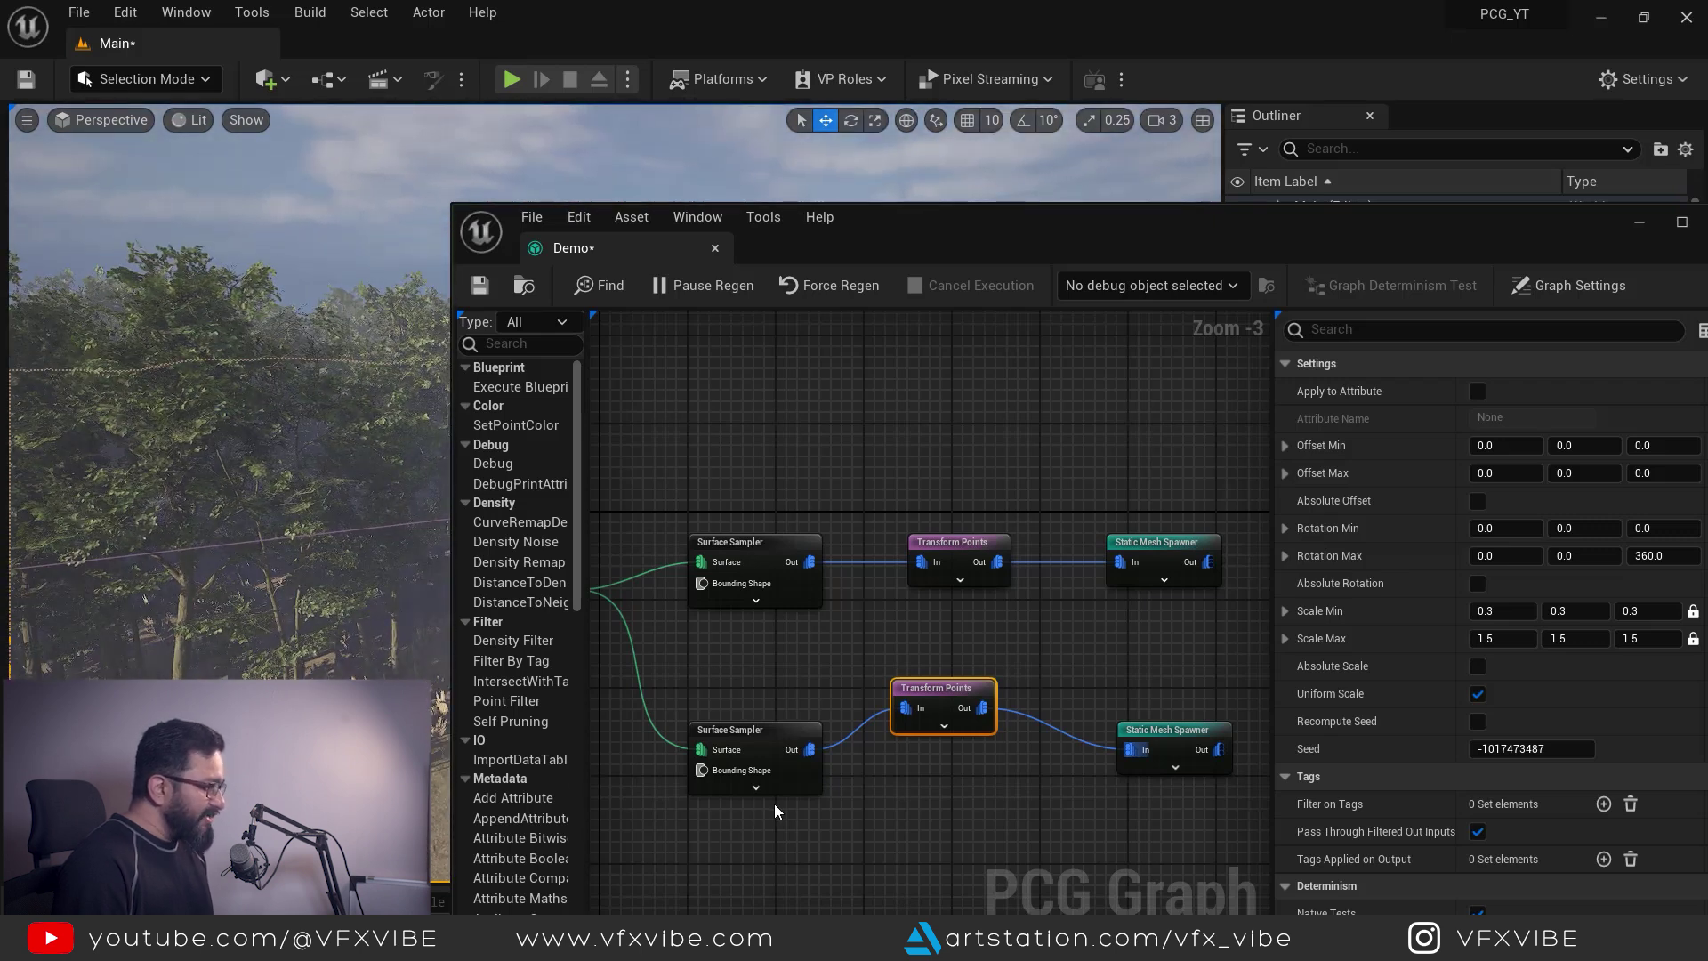
# Step: Insert a Density Noise node between the tree Transform Points and Static Mesh Spawner, with Density Noise Min about 0.18
pyautogui.moveTo(955, 689); pyautogui.dragTo(1055, 643)
pyautogui.write('d')
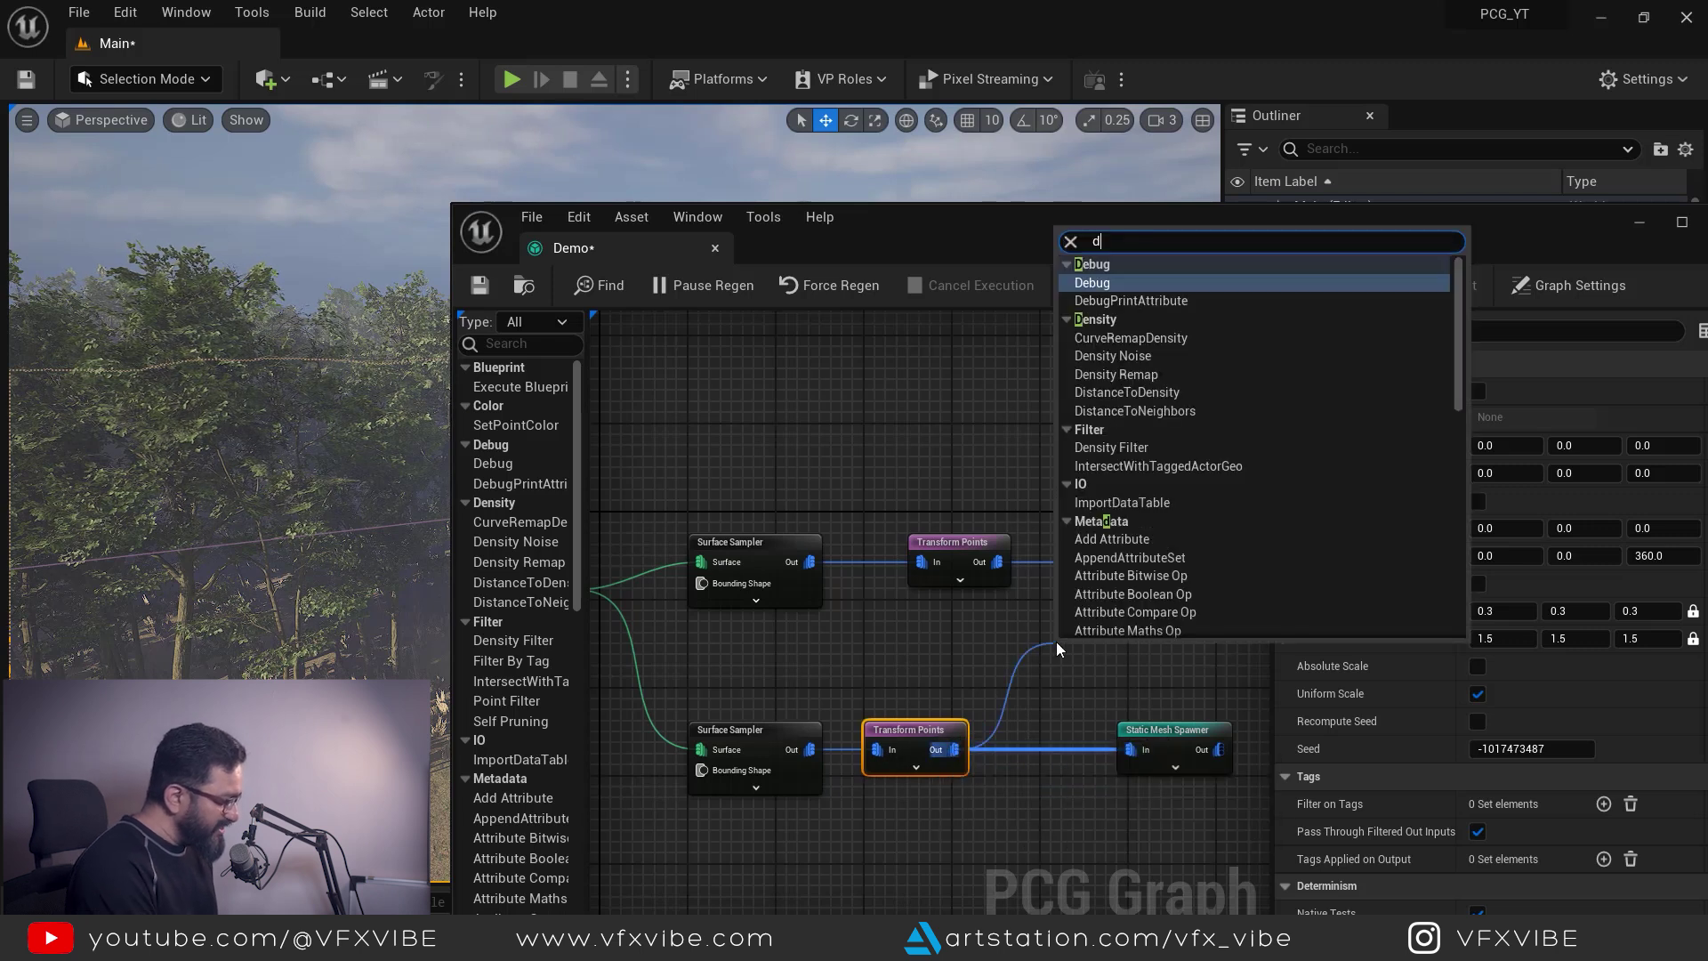
pyautogui.write('eno')
pyautogui.press('BackSpace')
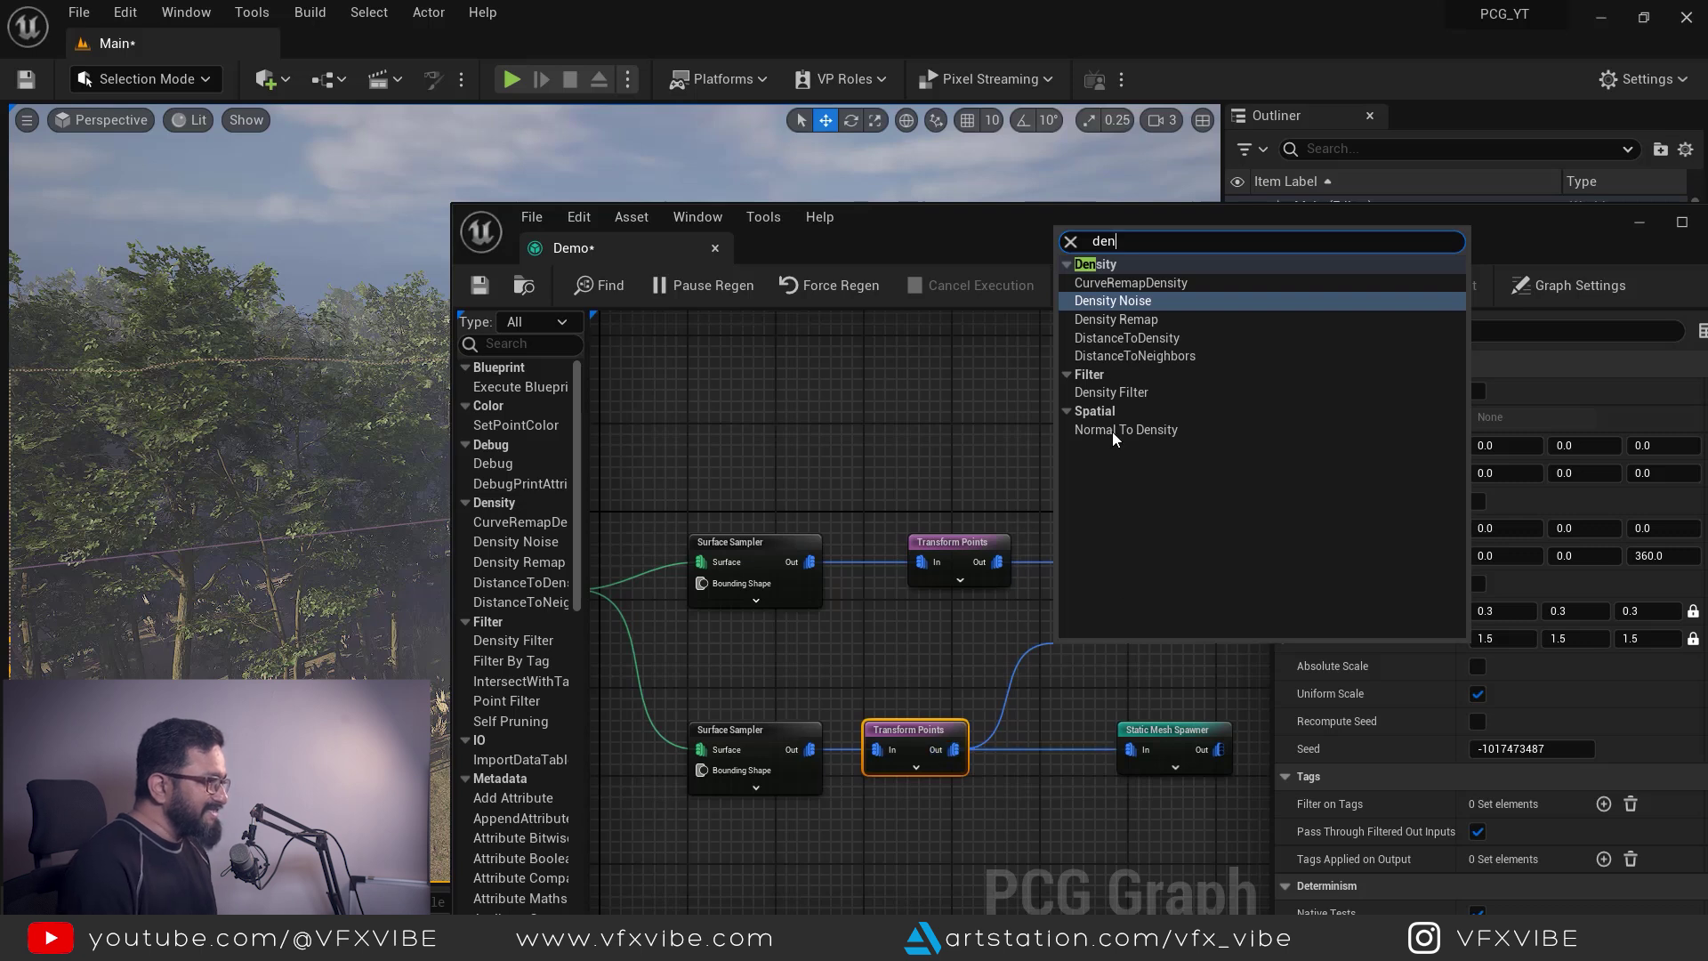
pyautogui.click(1134, 306)
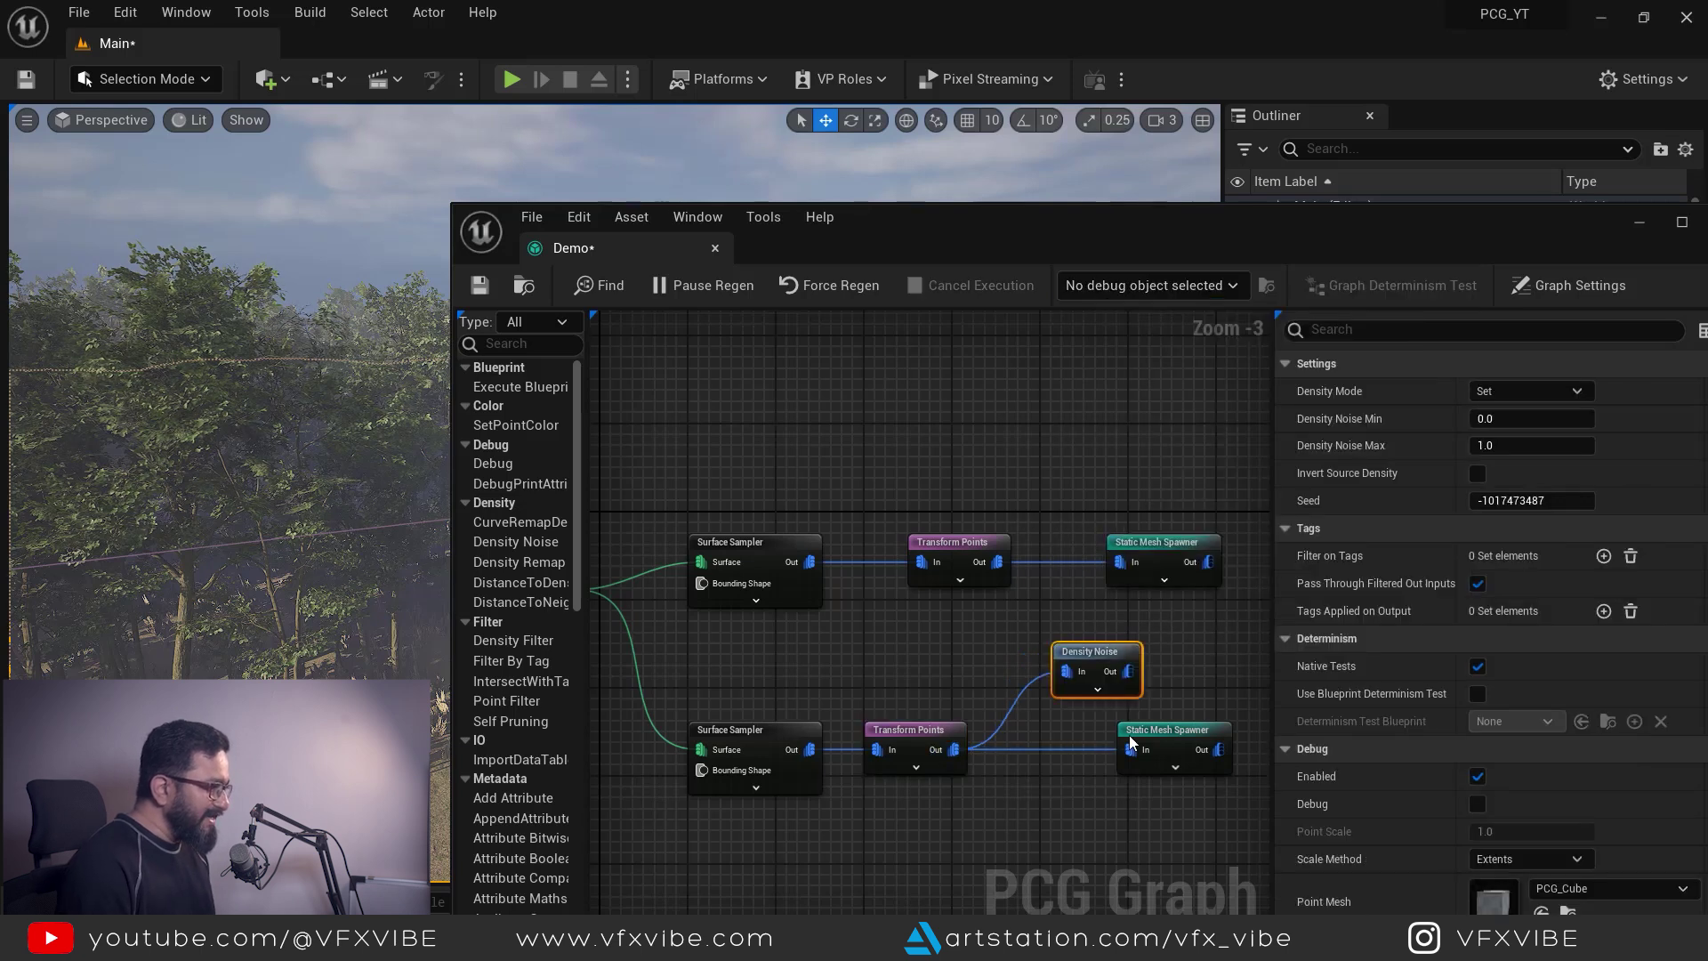
pyautogui.moveTo(1028, 706); pyautogui.dragTo(860, 706, button='right')
pyautogui.moveTo(1035, 698); pyautogui.dragTo(858, 661, button='right')
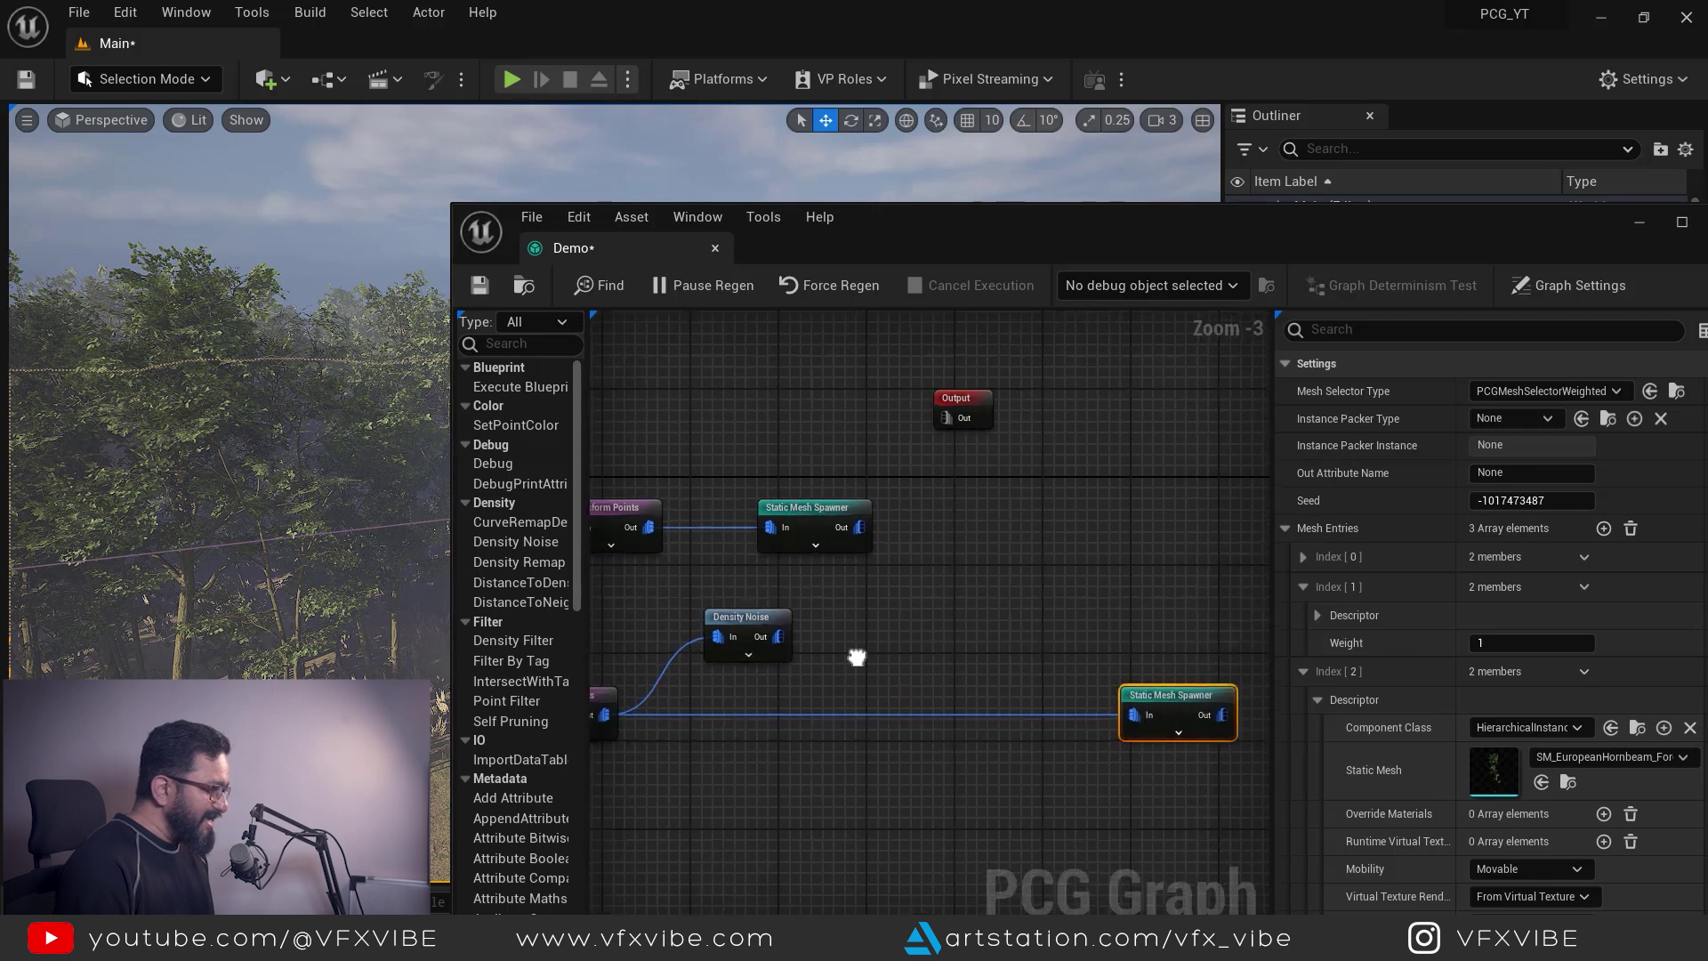
# Step: Insert a Density Filter node between the Density Noise node and the tree Static Mesh Spawner
pyautogui.moveTo(788, 702); pyautogui.dragTo(873, 622)
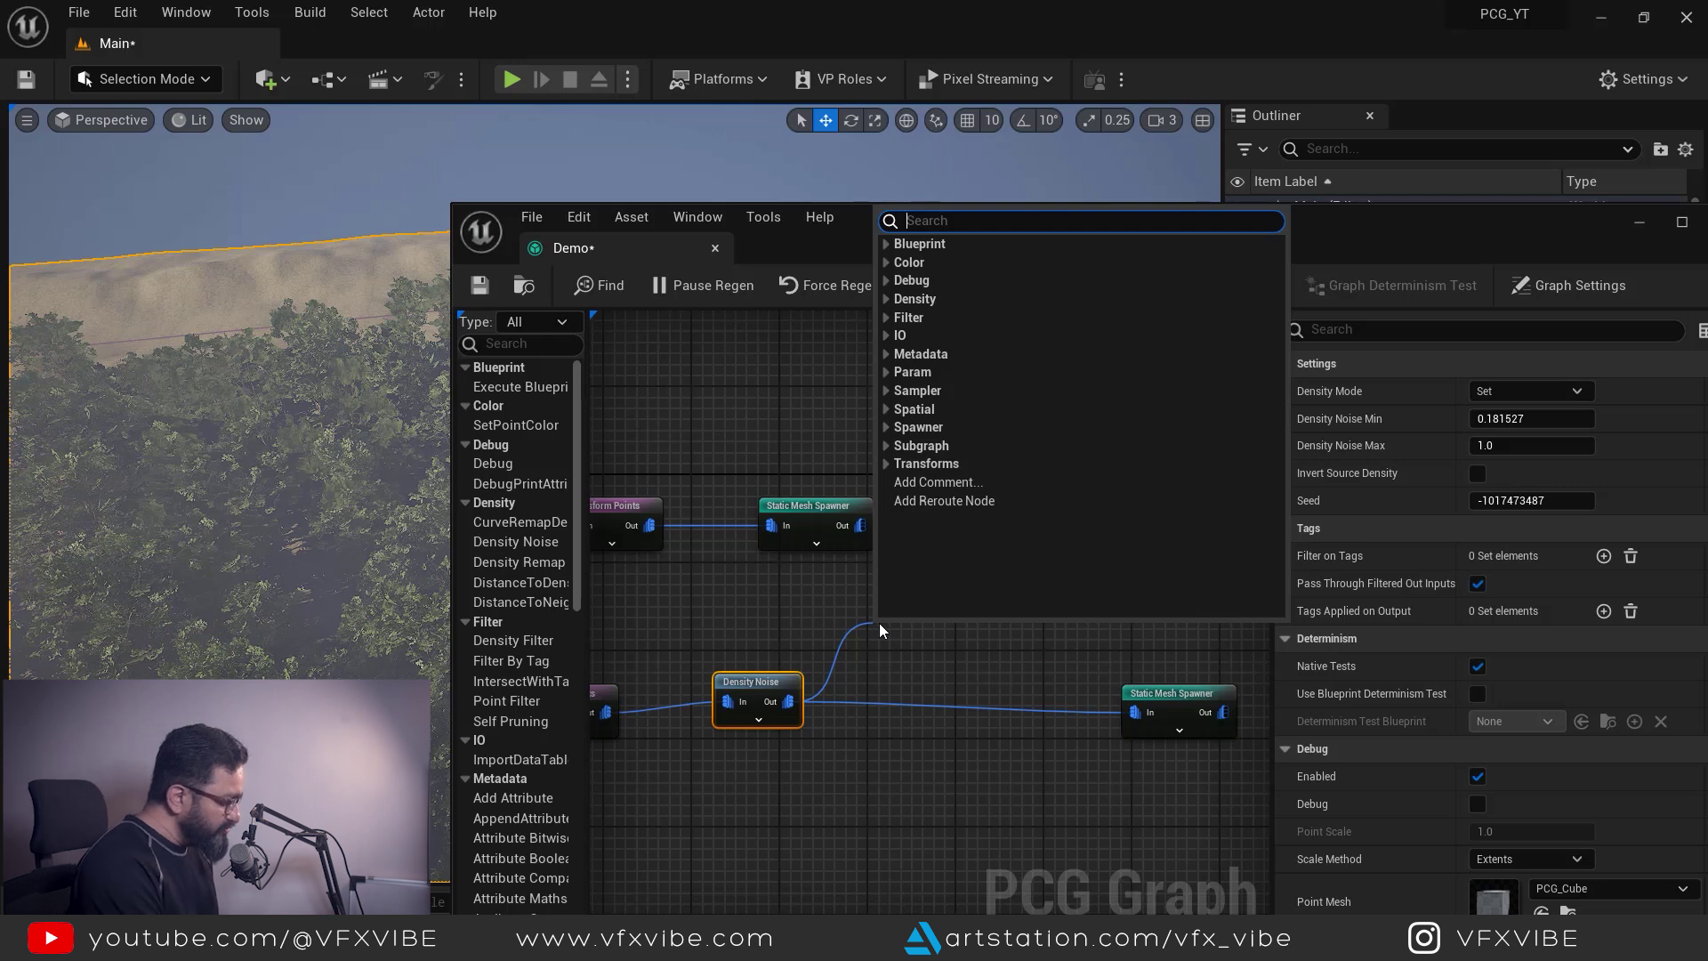
pyautogui.write('densi')
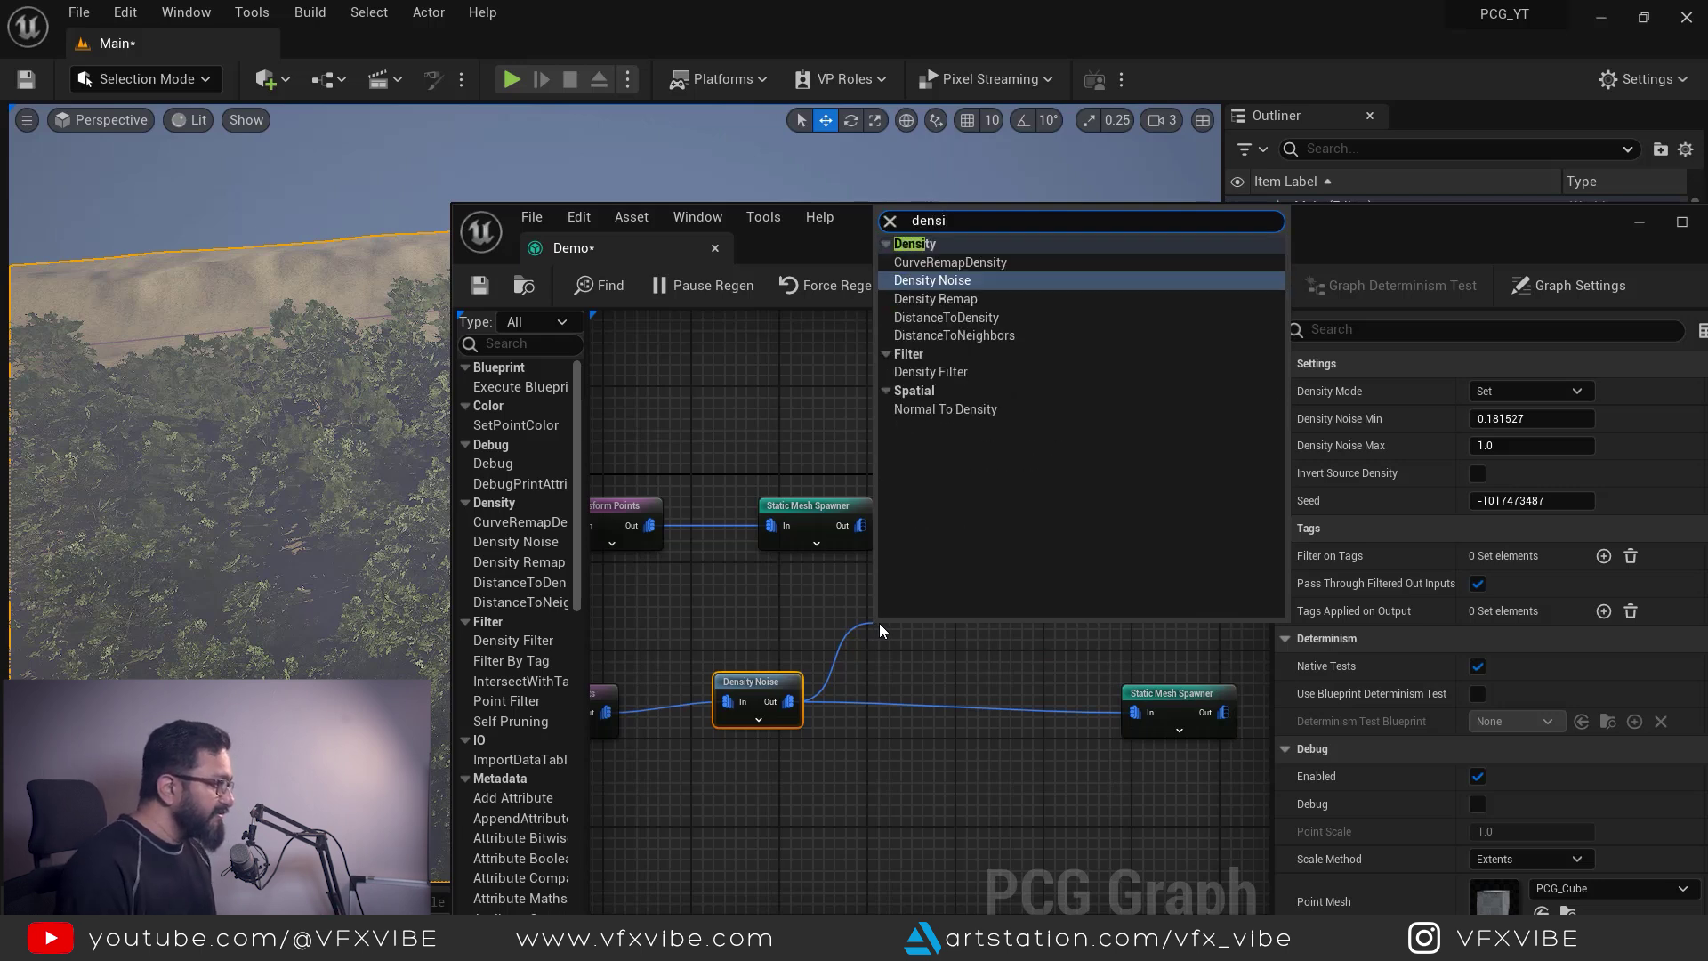
pyautogui.click(931, 371)
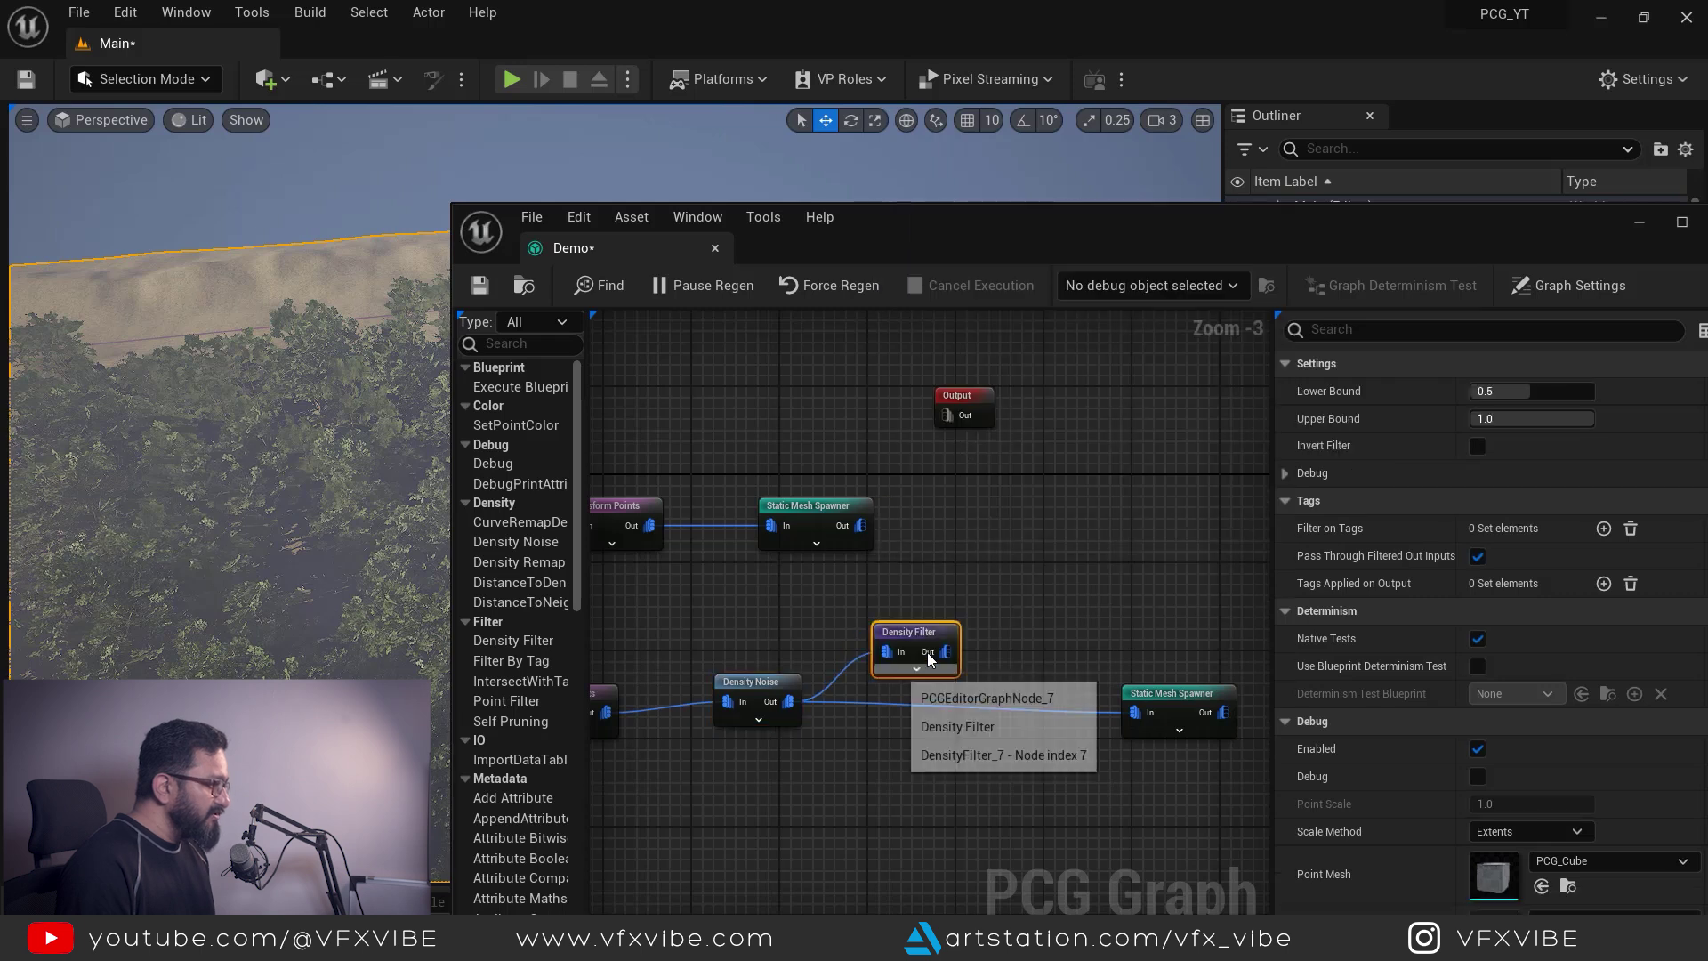
pyautogui.keyDown('alt'); pyautogui.click(1140, 715); pyautogui.keyUp('alt')
pyautogui.moveTo(932, 634); pyautogui.dragTo(1139, 712)
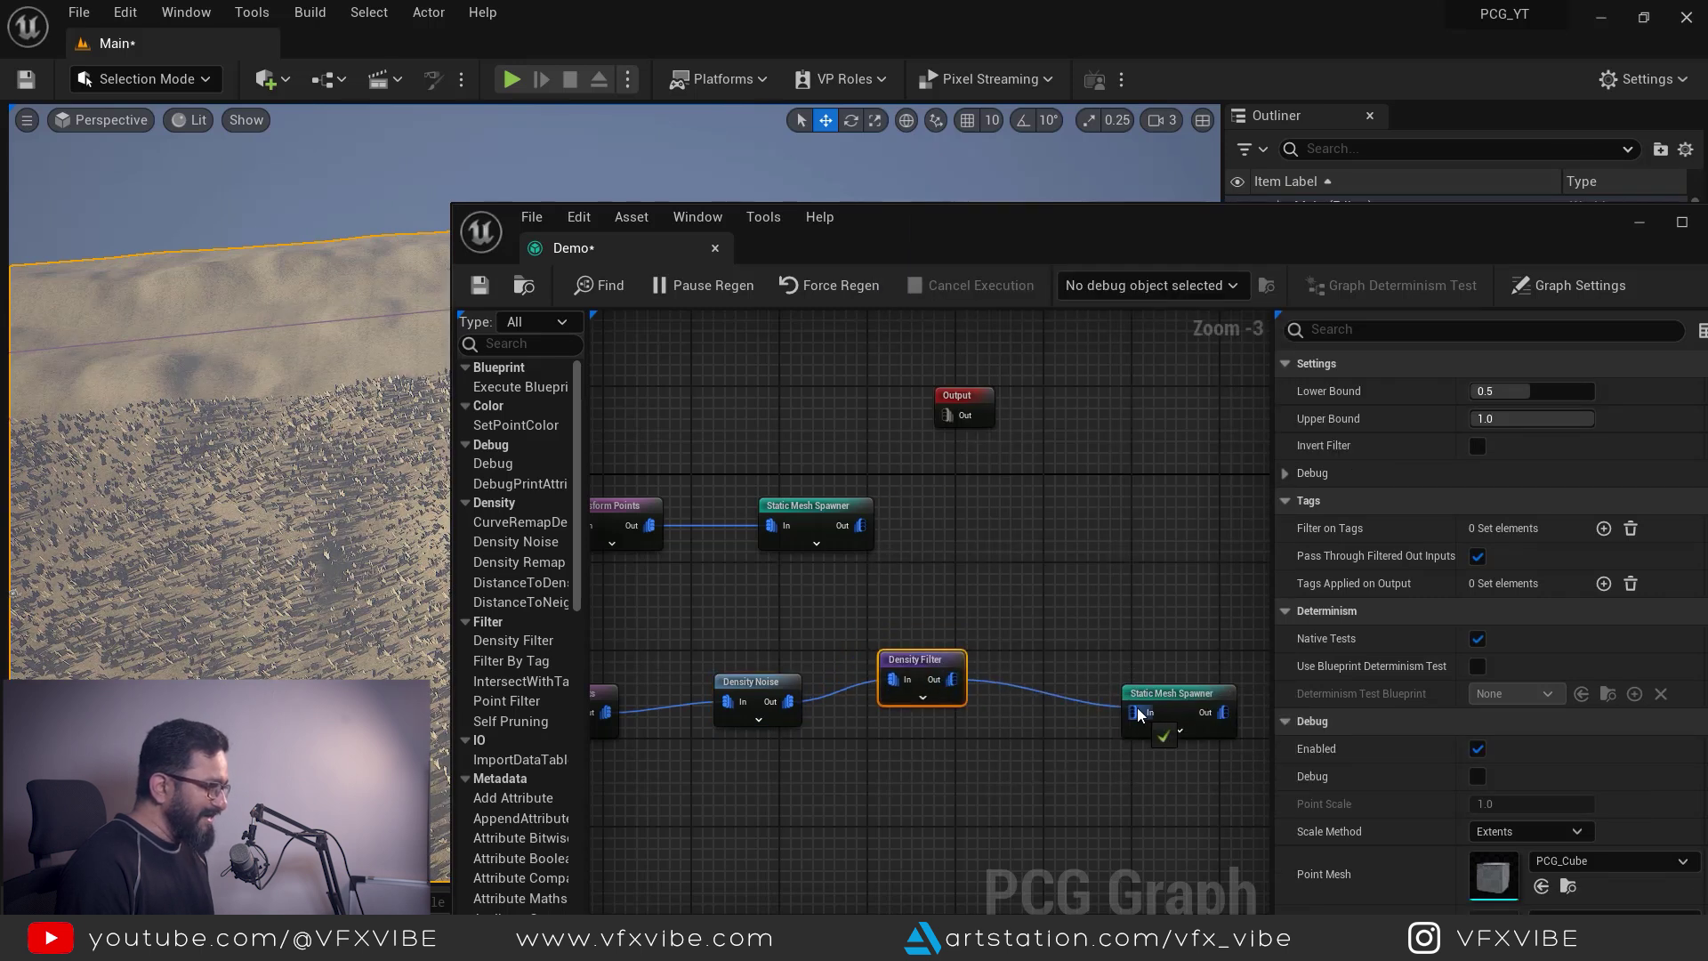
# Step: Line up the Density Filter node with its neighbours and raise its Lower Bound to about 0.695
pyautogui.doubleClick(930, 671)
pyautogui.click(991, 644)
pyautogui.click(962, 671)
pyautogui.click(1491, 391)
pyautogui.moveTo(267, 569); pyautogui.dragTo(212, 438, button='right')
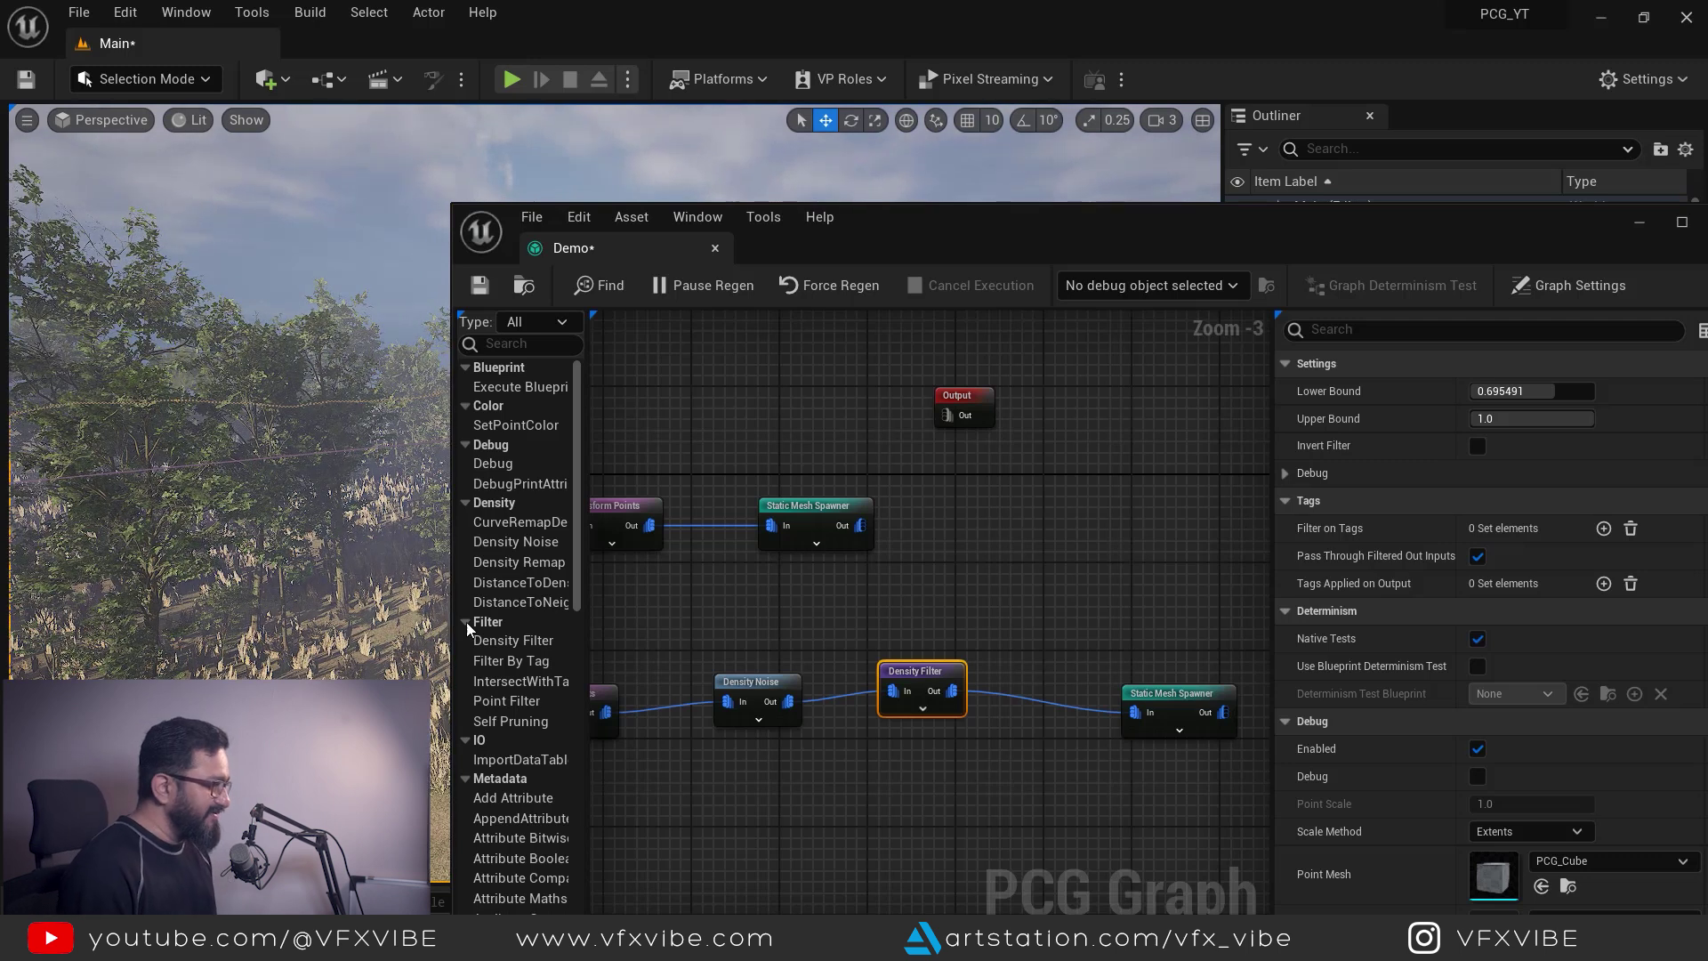
# Step: Minimize the graph and examine the spacing and variation of the trees and grass from inside the forest
pyautogui.click(1639, 224)
pyautogui.moveTo(839, 695); pyautogui.dragTo(877, 602, button='right')
pyautogui.moveTo(876, 602)
pyautogui.mouseDown(button='middle')
pyautogui.moveTo(876, 676)
pyautogui.moveTo(877, 569)
pyautogui.moveTo(876, 616)
pyautogui.mouseUp(button='middle')
pyautogui.moveTo(444, 555); pyautogui.dragTo(431, 467, button='right')
pyautogui.moveTo(845, 509); pyautogui.dragTo(845, 513, button='right')
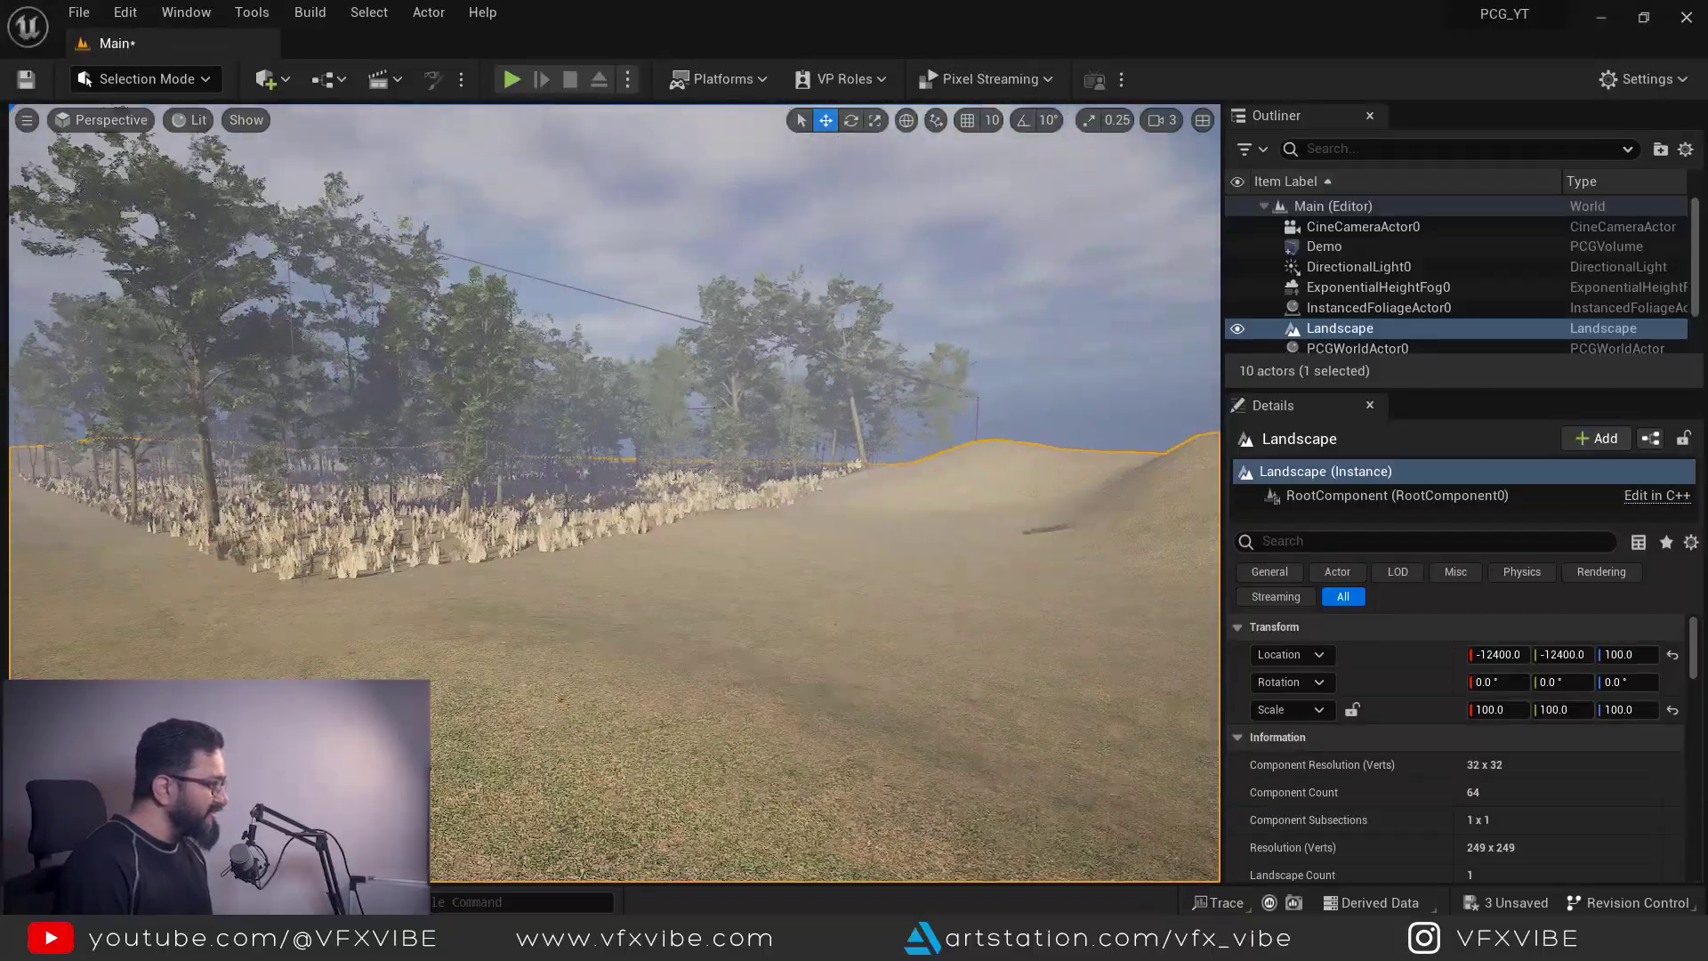
pyautogui.press('w')
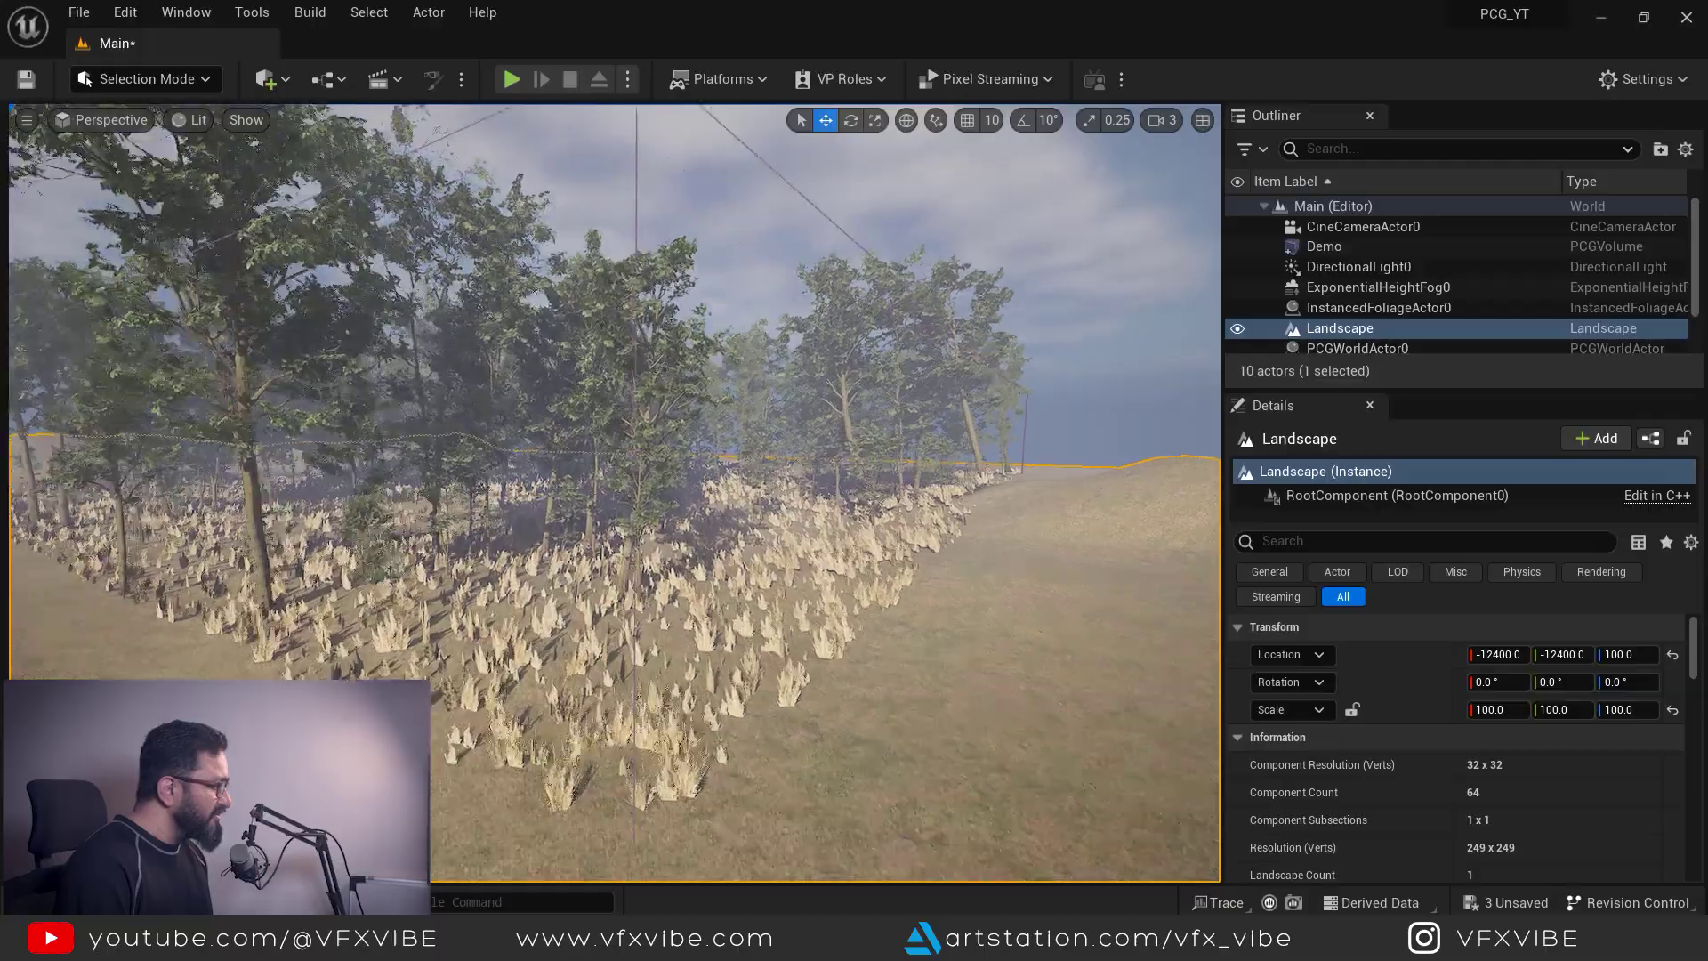
pyautogui.press('w')
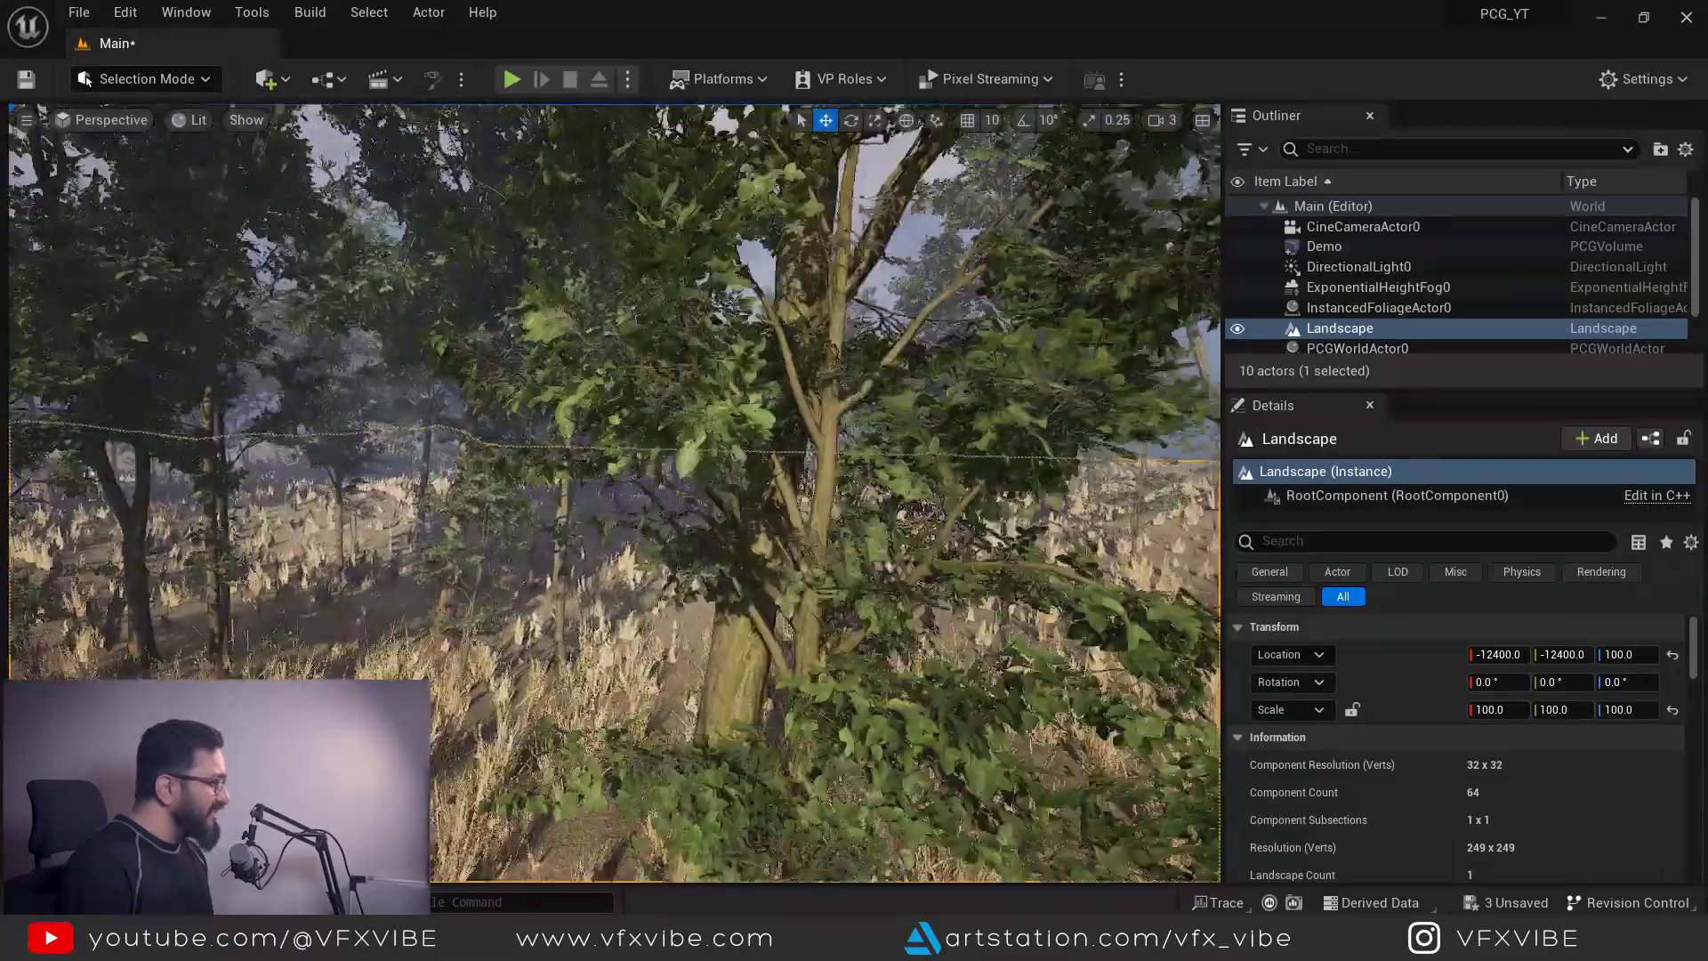
pyautogui.press('w')
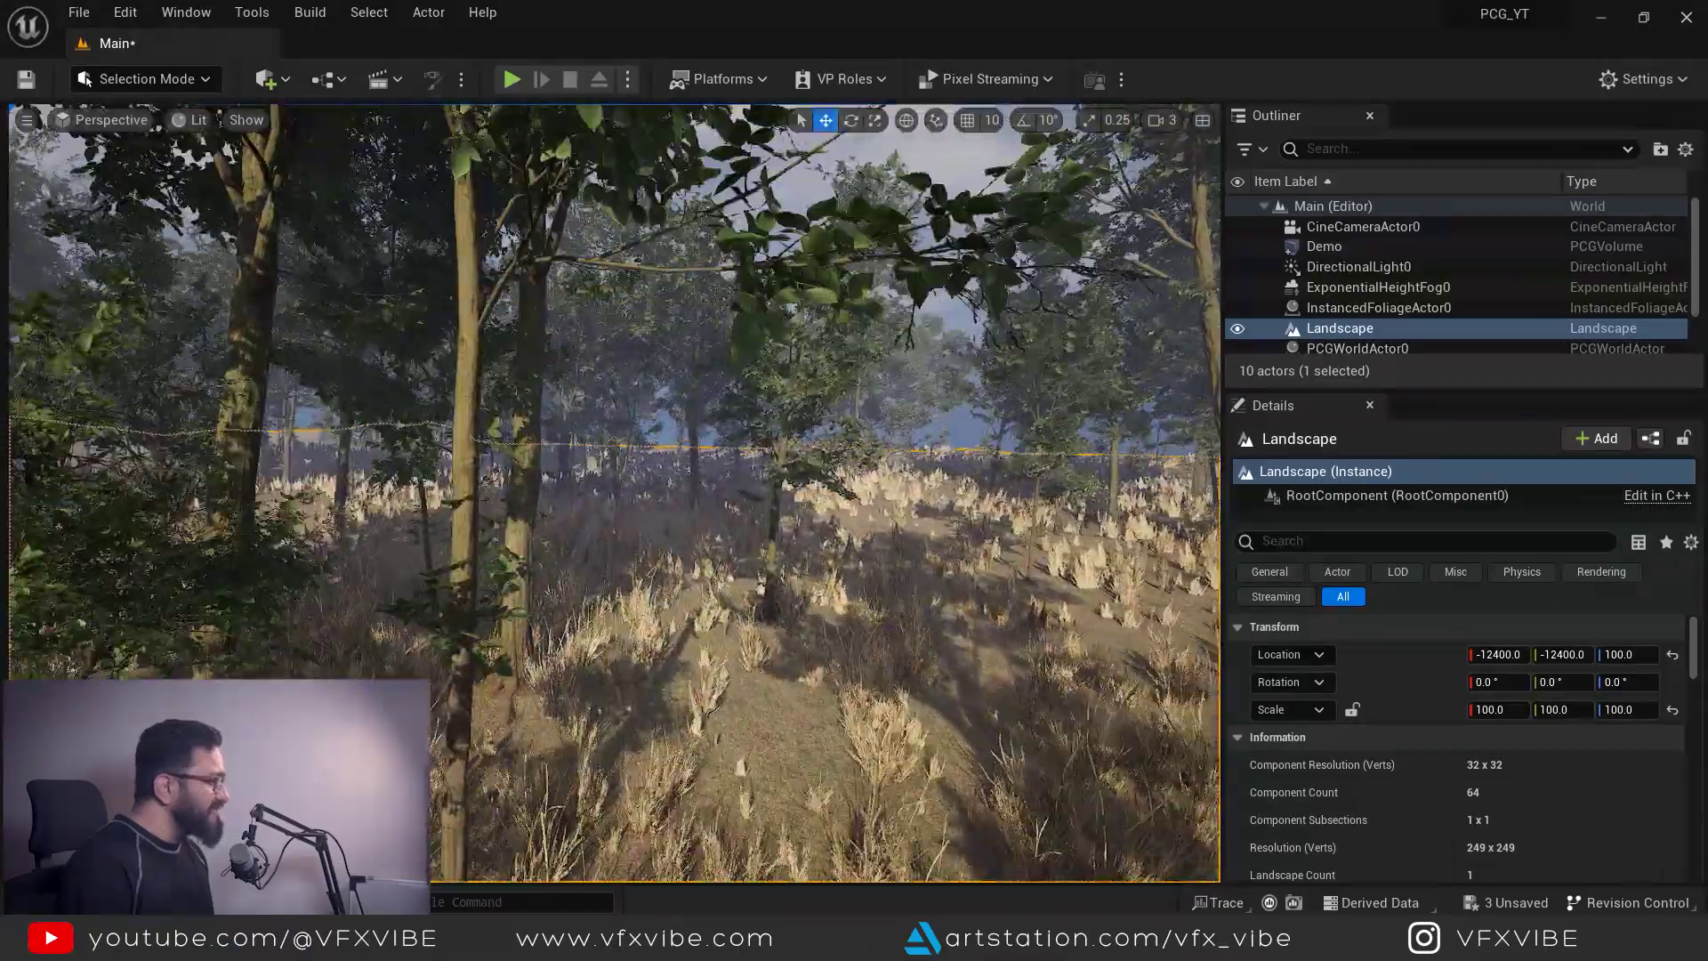
pyautogui.press('d')
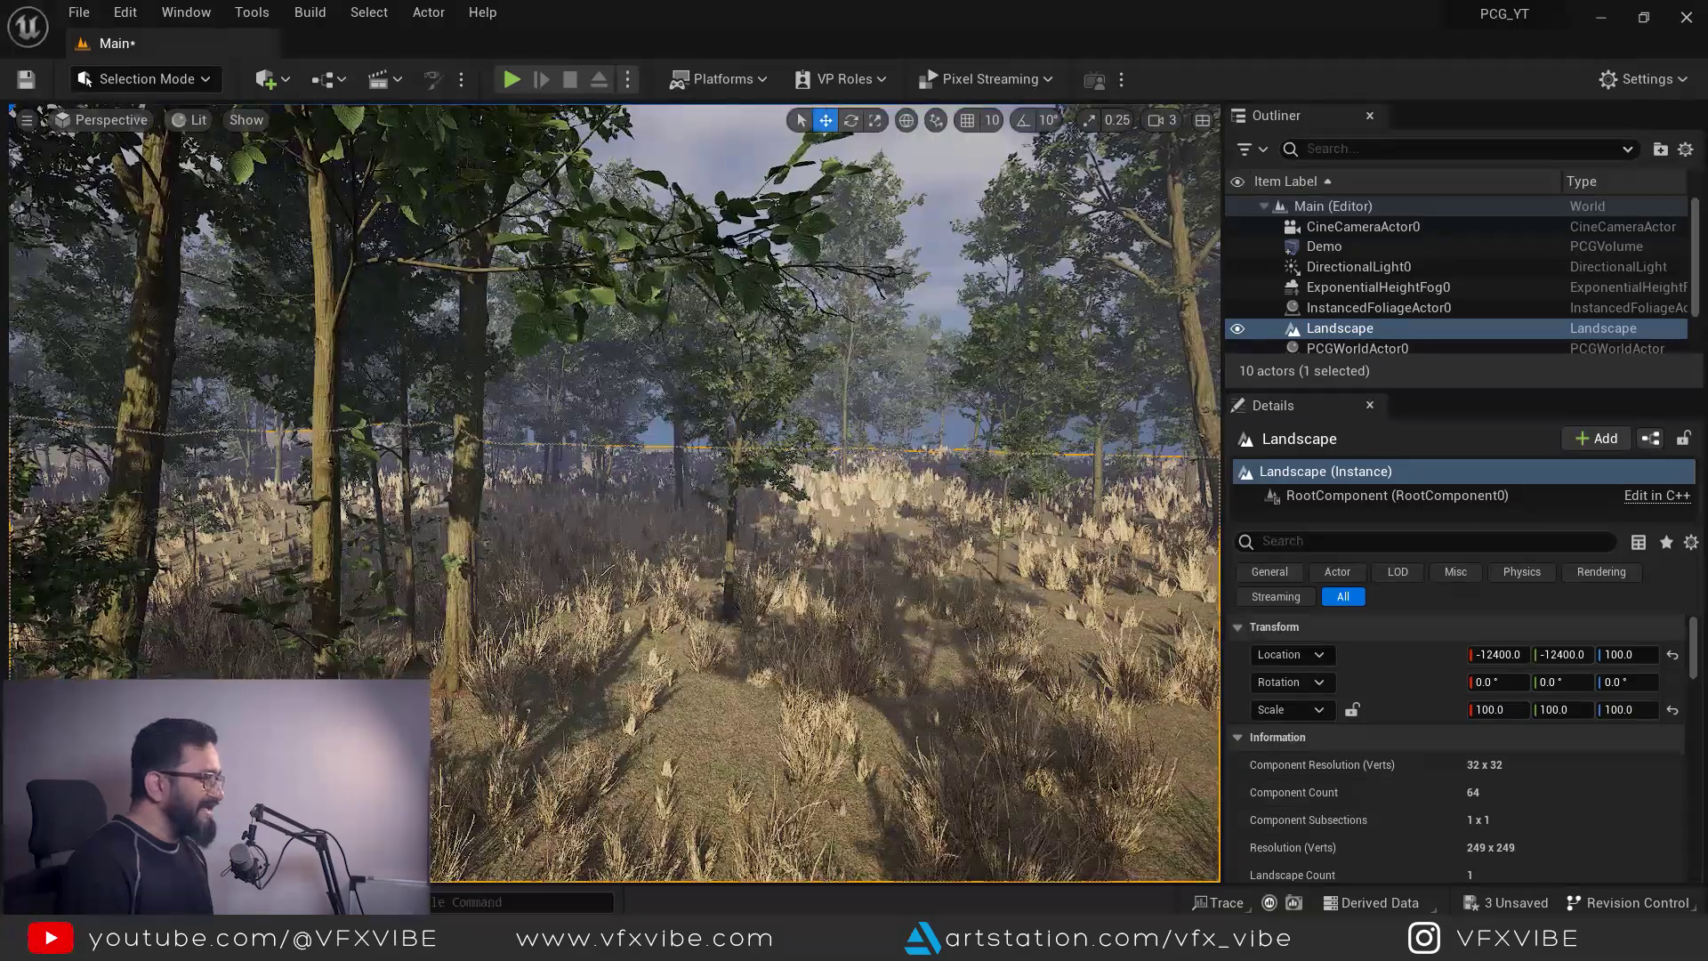
pyautogui.press('w')
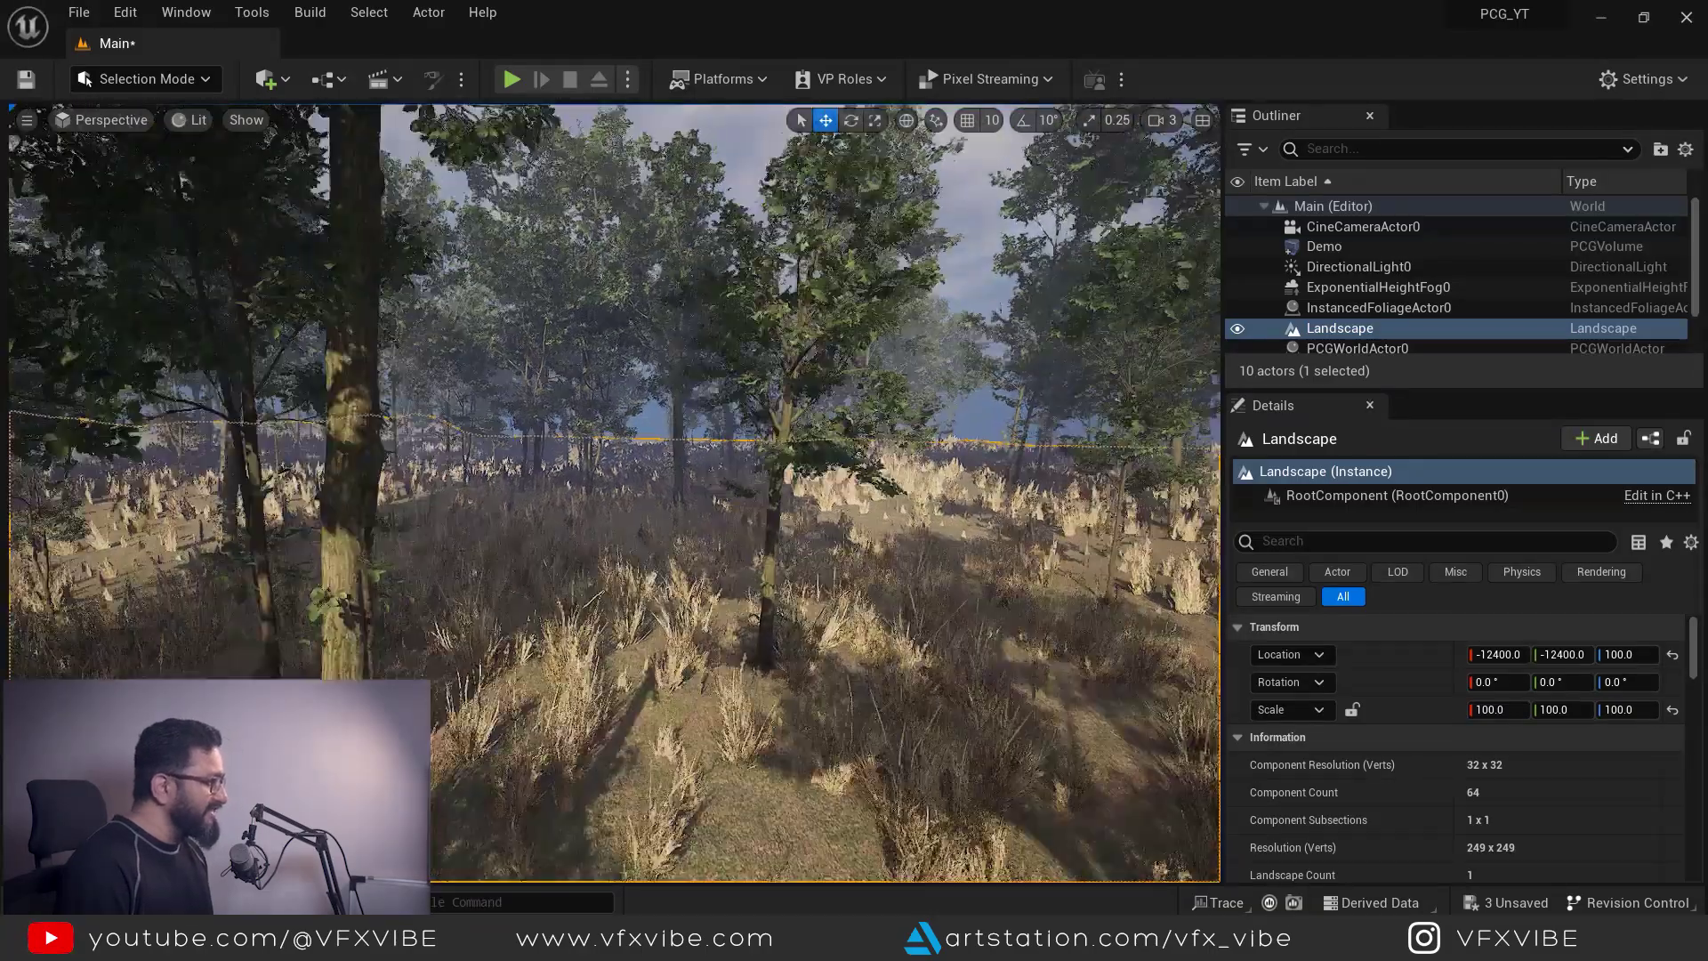